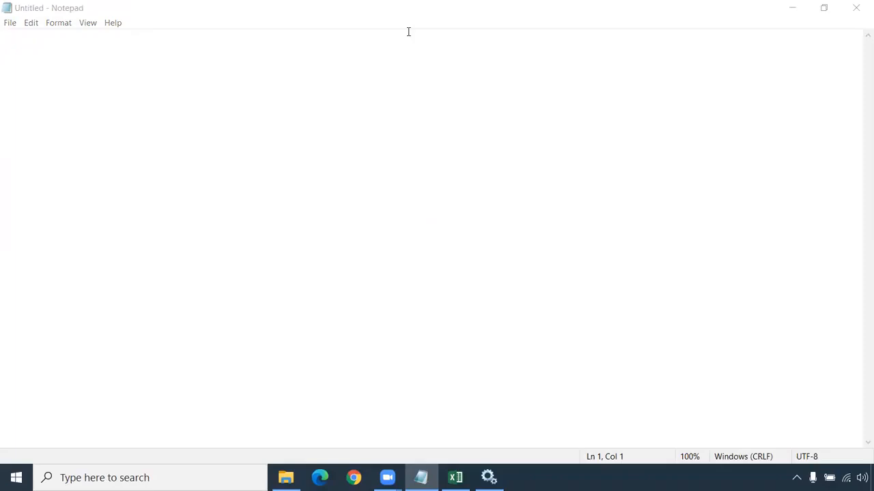
- Paste the copied lines "Treat Consecutive Delimiters as One" and "Treat Multiple Delimiters as AND:" into the empty note, leaving blank lines above them
{"action": "left_click", "coordinate": [80, 58]}
{"action": "key", "text": "Return"}
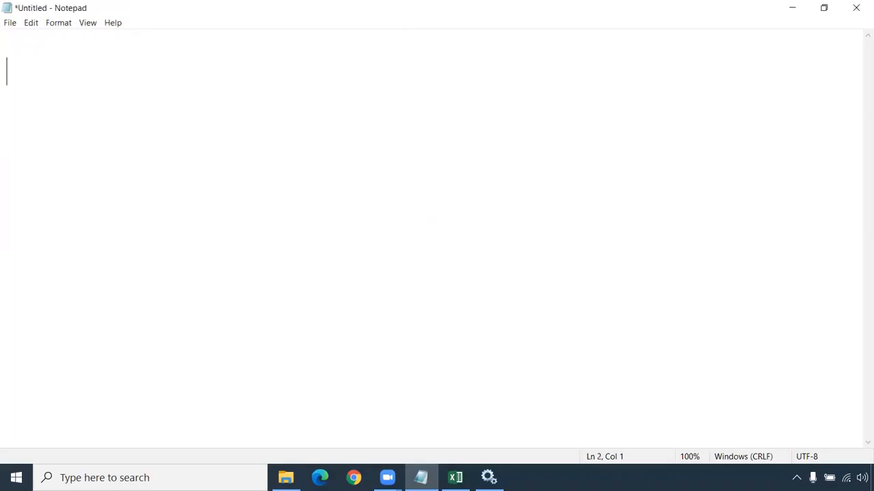
{"action": "key", "text": "Return"}
{"action": "type", "text": "Treat Consecutive Delimiters as One Treat Multiple Delimiters as AND:"}
{"action": "key", "text": "Return"}
{"action": "key", "text": "Return"}
- Start a heading on the note's first line with the words "Multiple delimiter"
{"action": "left_click", "coordinate": [20, 47]}
{"action": "type", "text": "Multiple "}
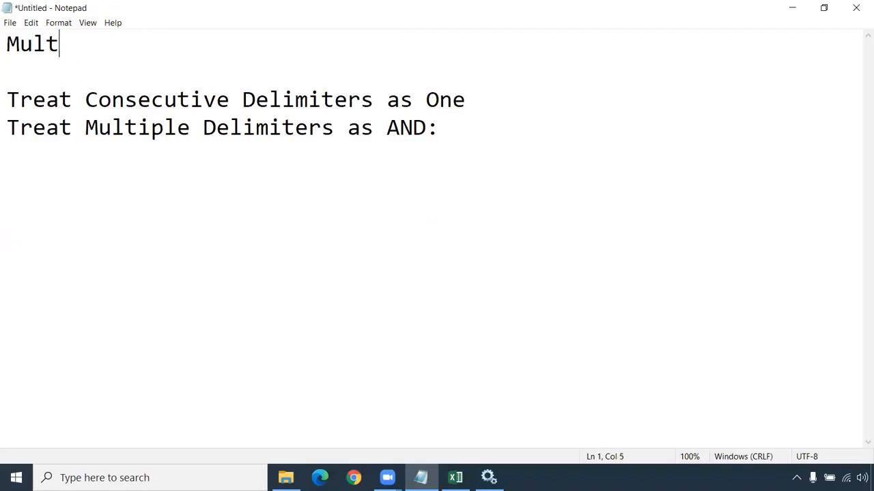
{"action": "type", "text": "delimer"}
{"action": "key", "text": "BackSpace"}
{"action": "key", "text": "BackSpace"}
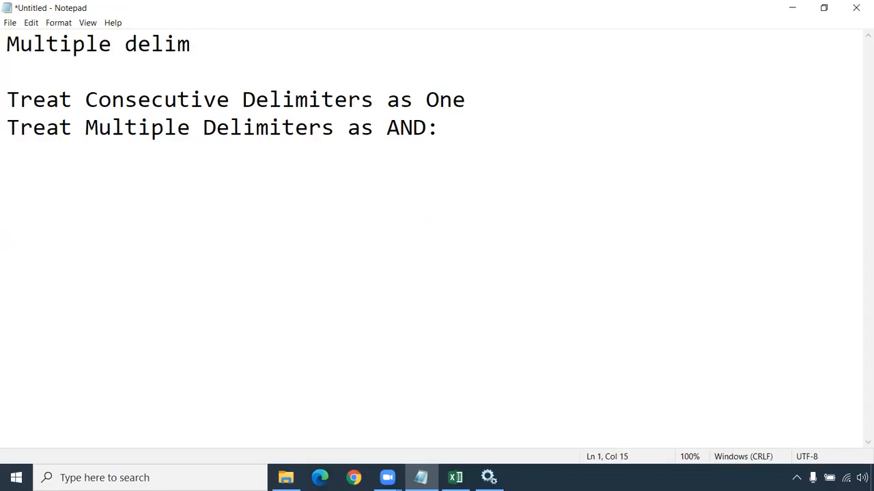
{"action": "type", "text": "ier"}
{"action": "key", "text": "BackSpace"}
{"action": "type", "text": "t"}
{"action": "key", "text": "BackSpace"}
{"action": "key", "text": "BackSpace"}
{"action": "type", "text": "ter "}
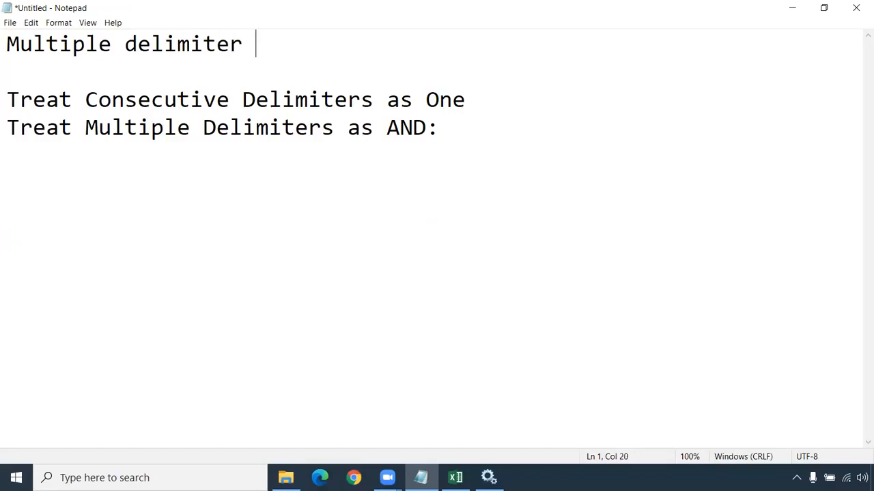
{"action": "type", "text": "in the "}
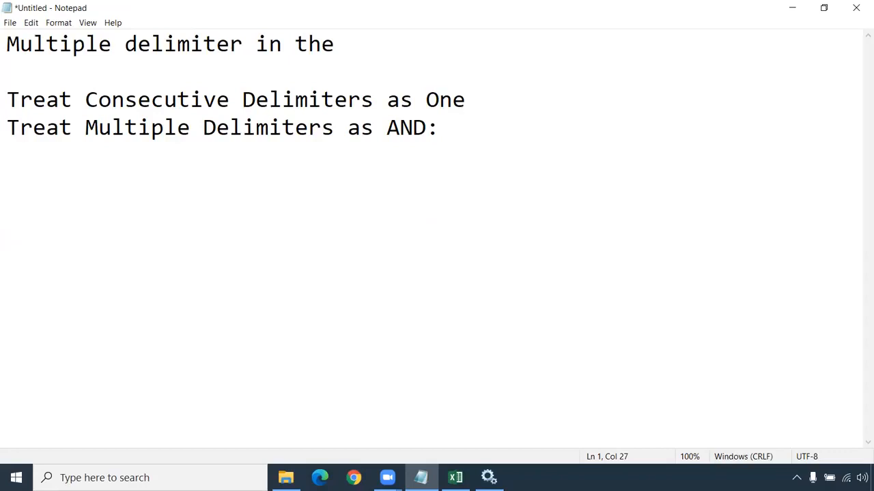
{"action": "type", "text": "source "}
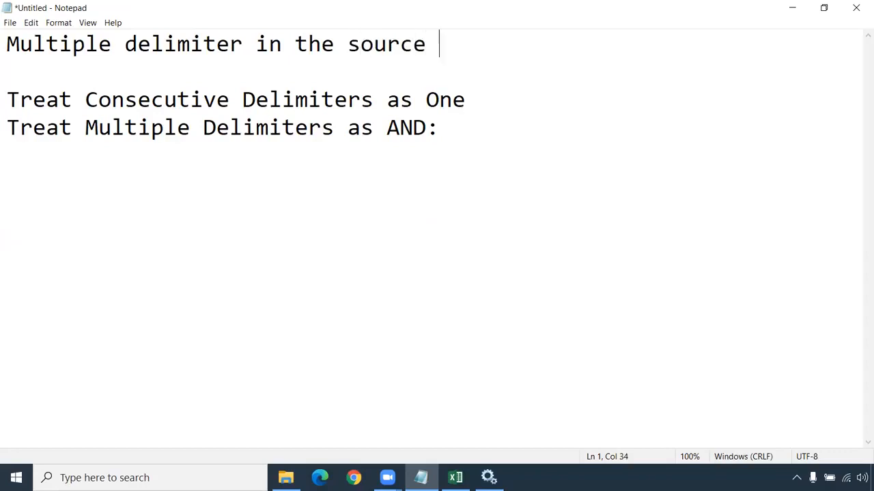
{"action": "type", "text": "file: "}
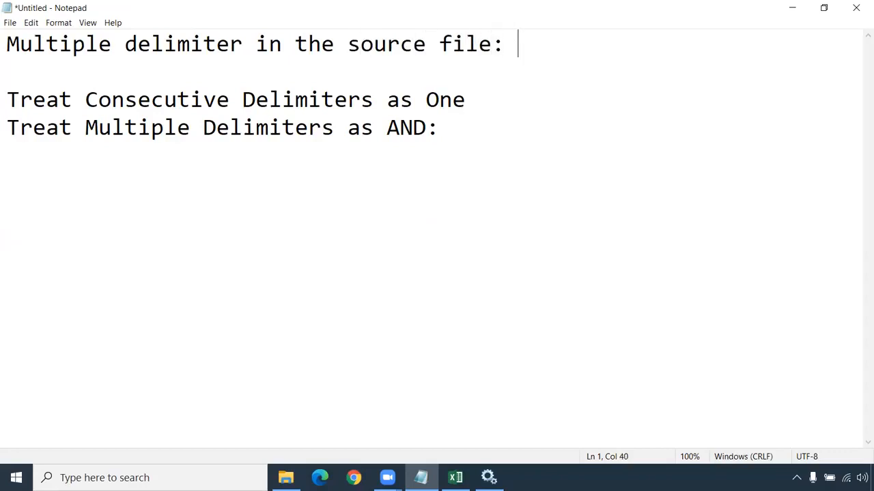
{"action": "type", "text": "How to "}
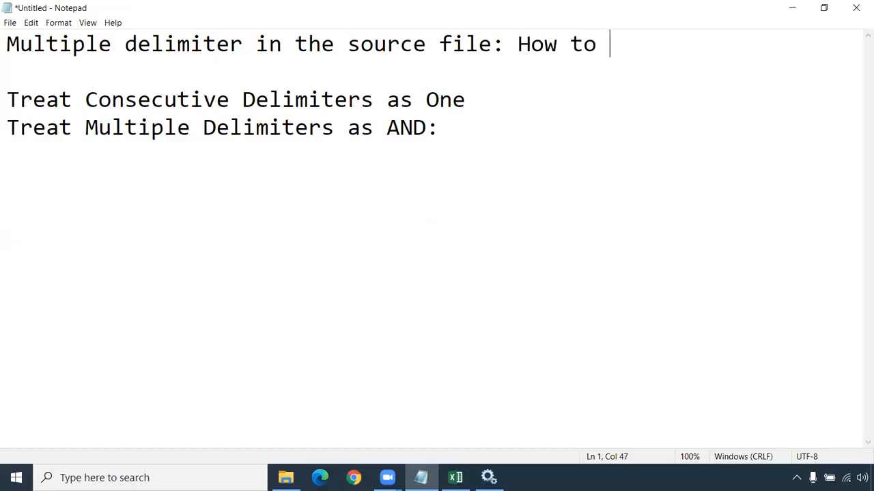
{"action": "type", "text": "handle i"}
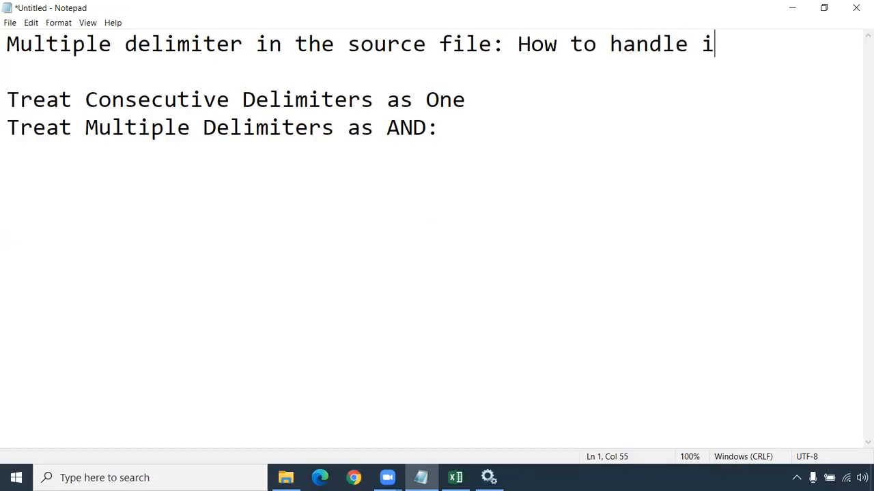
{"action": "type", "text": "t?"}
- Complete the heading with "in the source file: How to handle it?" and add two line breaks after it
{"action": "key", "text": "Return"}
{"action": "key", "text": "Return"}
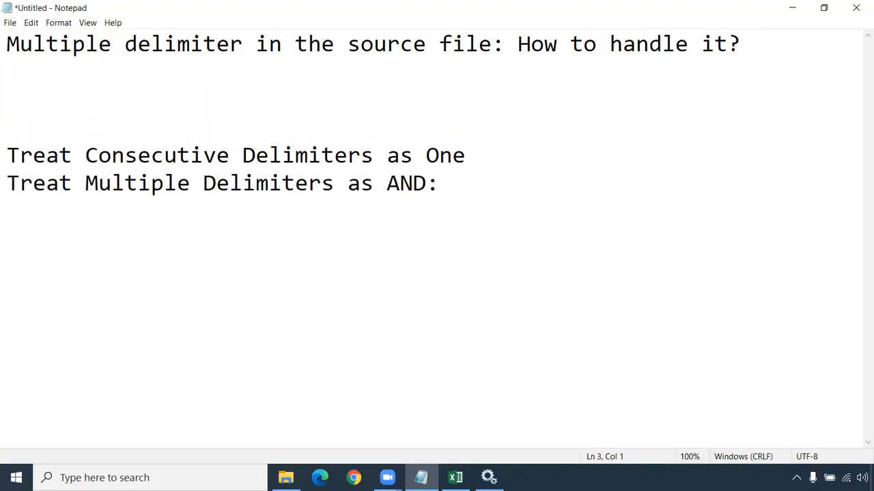
- List the single-character delimiters , ~ # $ on a line below the heading, followed by a blank line
{"action": "type", "text": ","}
{"action": "type", "text": "~  #  $"}
{"action": "key", "text": "Return"}
{"action": "key", "text": "Return"}
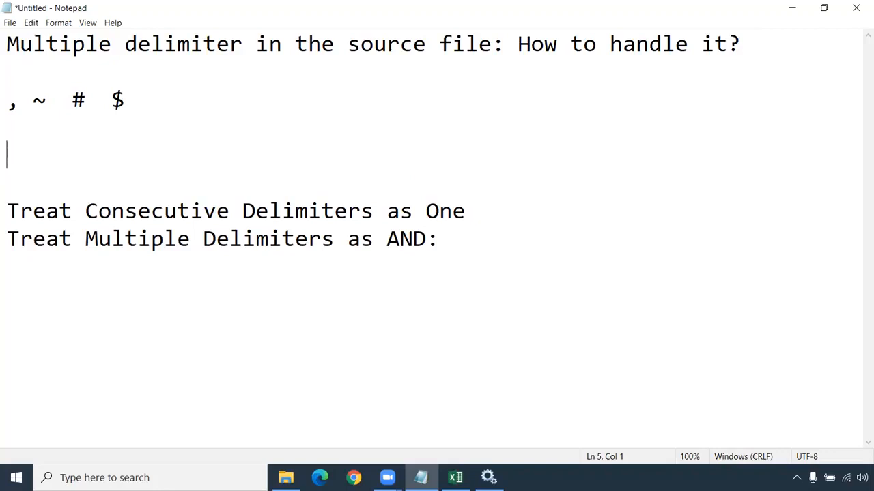
- Add the combined delimiter @#$ on its own line below the single delimiters and select it
{"action": "type", "text": "@#$"}
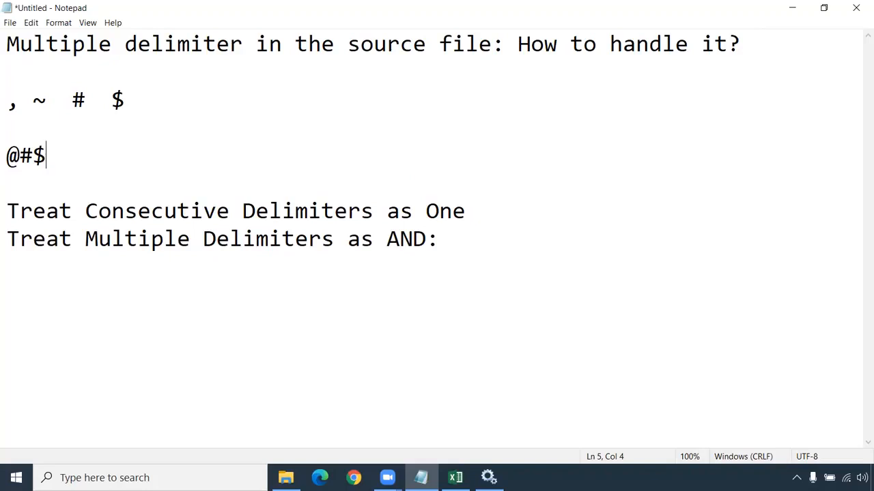
{"action": "key", "text": "shift+Left"}
{"action": "key", "text": "shift+Left"}
{"action": "key", "text": "shift+Left"}
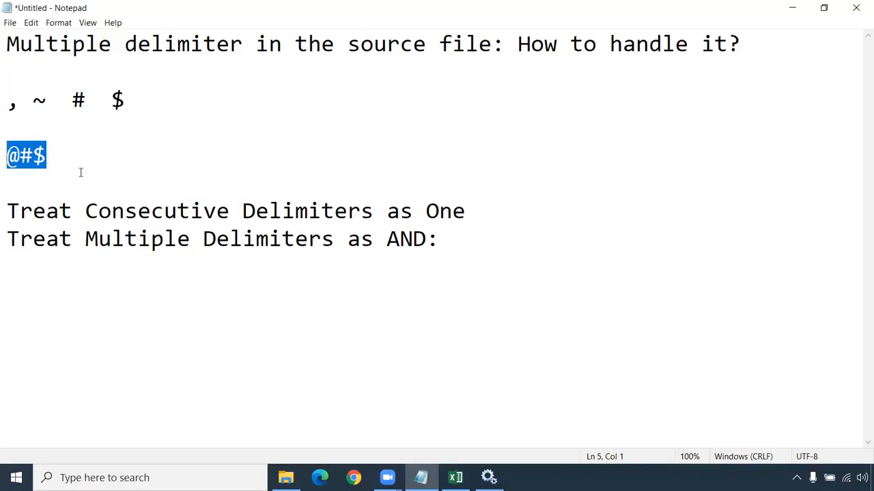
- Compare the @#$ delimiter with the "Treat Consecutive Delimiters as One" and "Treat Multiple Delimiters as AND" options by highlighting each in turn
{"action": "left_click_drag", "start_coordinate": [8, 211], "coordinate": [467, 213]}
{"action": "left_click_drag", "start_coordinate": [8, 157], "coordinate": [42, 157]}
{"action": "left_click_drag", "start_coordinate": [8, 211], "coordinate": [467, 210]}
{"action": "left_click_drag", "start_coordinate": [8, 239], "coordinate": [425, 245]}
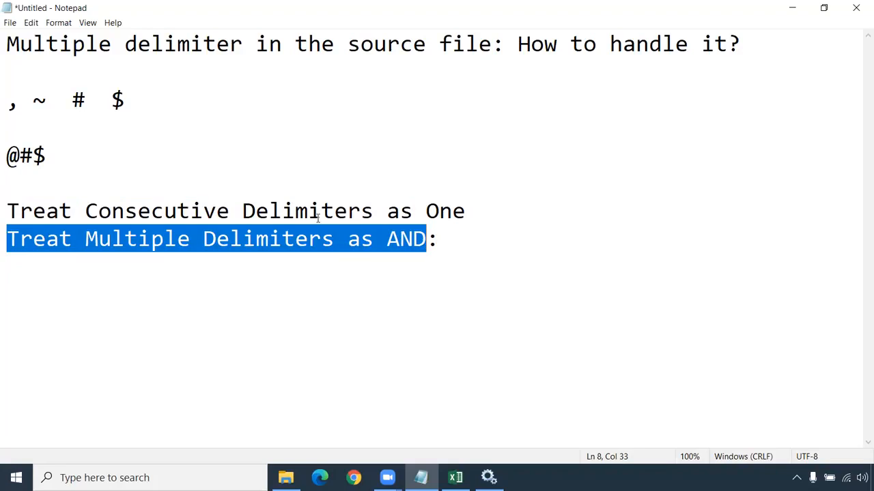
{"action": "left_click", "coordinate": [38, 156]}
{"action": "left_click_drag", "start_coordinate": [32, 156], "coordinate": [6, 156]}
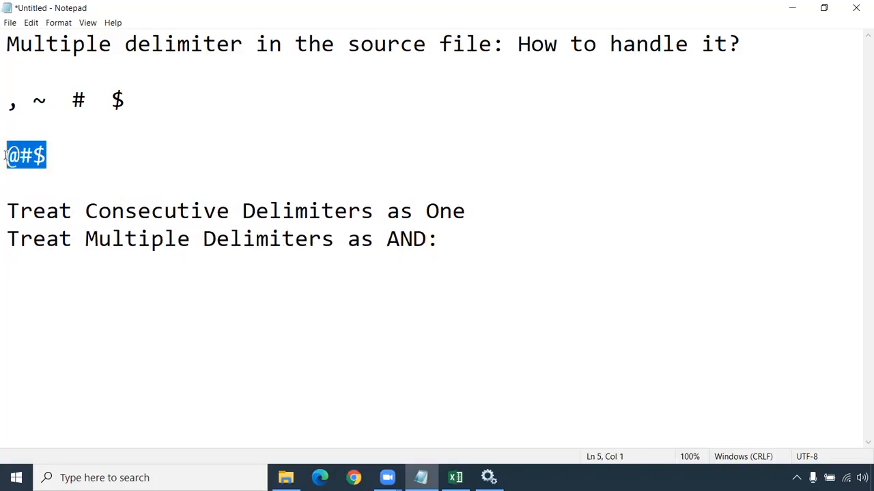
{"action": "left_click", "coordinate": [58, 166]}
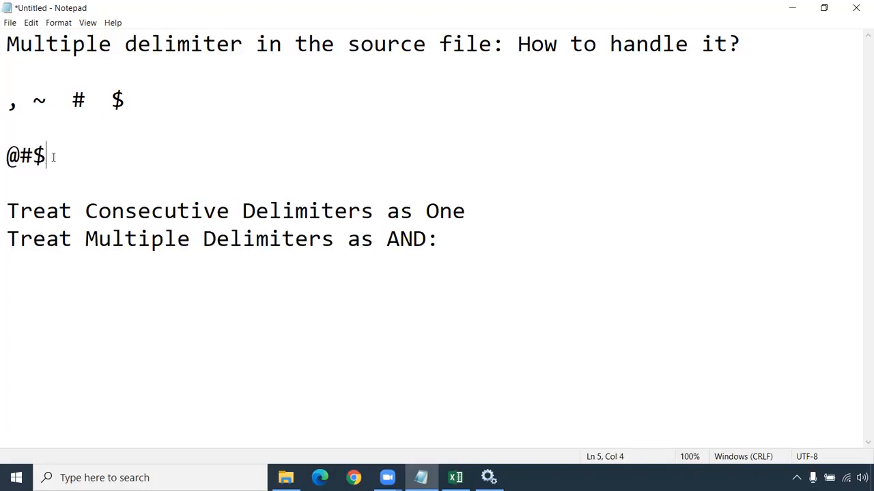
{"action": "left_click_drag", "start_coordinate": [52, 156], "coordinate": [5, 157]}
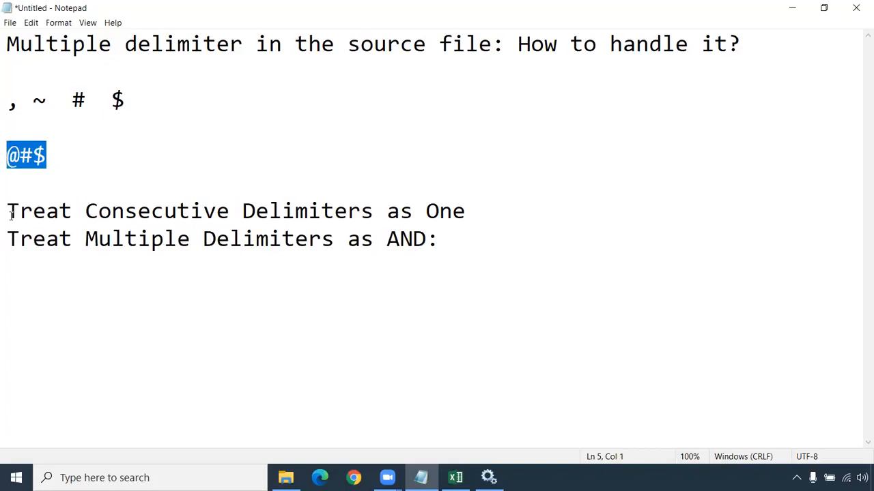
{"action": "mouse_move", "coordinate": [49, 156]}
{"action": "left_mouse_down"}
{"action": "mouse_move", "coordinate": [6, 156]}
{"action": "mouse_move", "coordinate": [46, 157]}
{"action": "left_mouse_up"}
{"action": "left_click", "coordinate": [75, 156]}
{"action": "left_click_drag", "start_coordinate": [86, 240], "coordinate": [334, 240]}
{"action": "left_click_drag", "start_coordinate": [7, 239], "coordinate": [427, 247]}
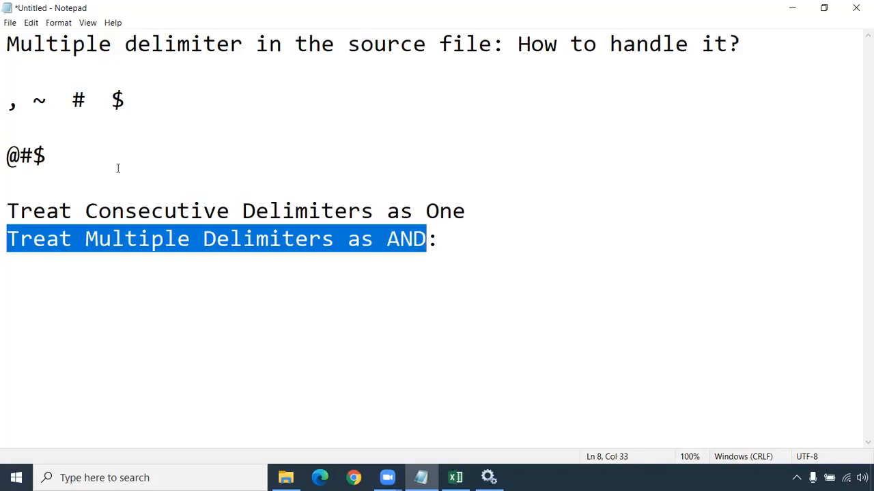
{"action": "left_click_drag", "start_coordinate": [45, 157], "coordinate": [7, 157]}
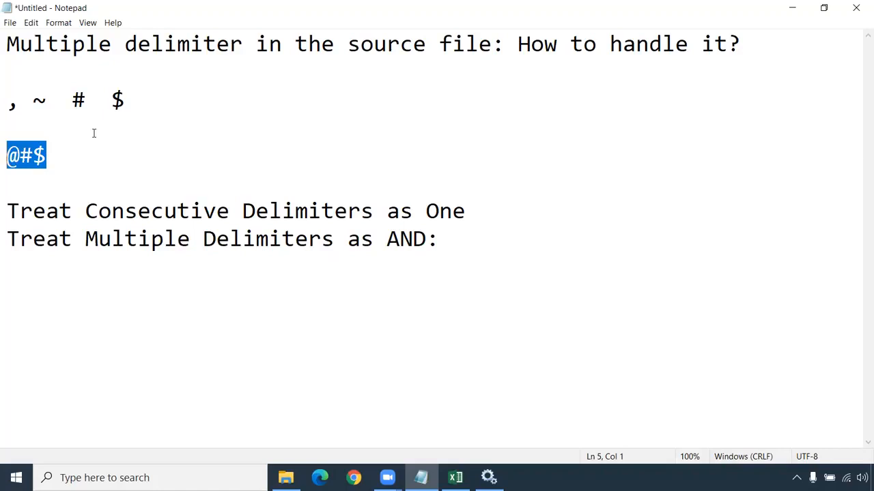
{"action": "left_click_drag", "start_coordinate": [437, 241], "coordinate": [5, 240]}
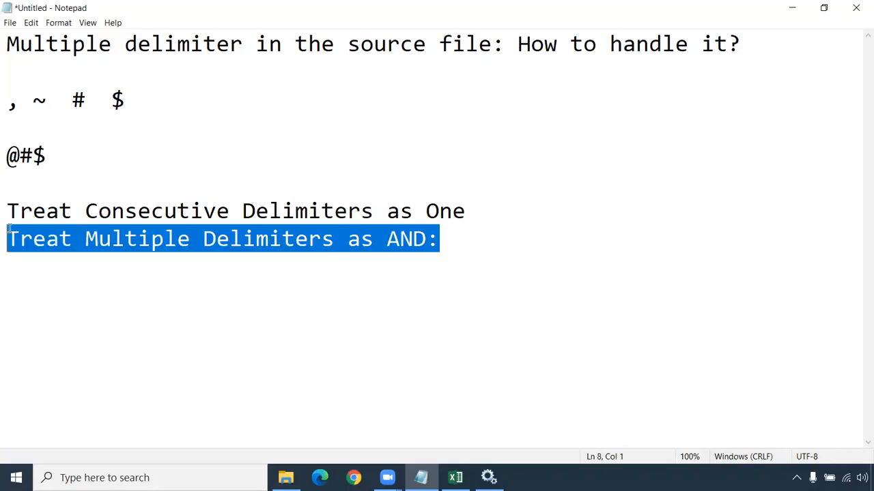
{"action": "left_click", "coordinate": [18, 213]}
- Duplicate the @#$ delimiter on its line so that it reads @#$@#$
{"action": "left_click_drag", "start_coordinate": [46, 155], "coordinate": [6, 154]}
{"action": "key", "text": "ctrl+c"}
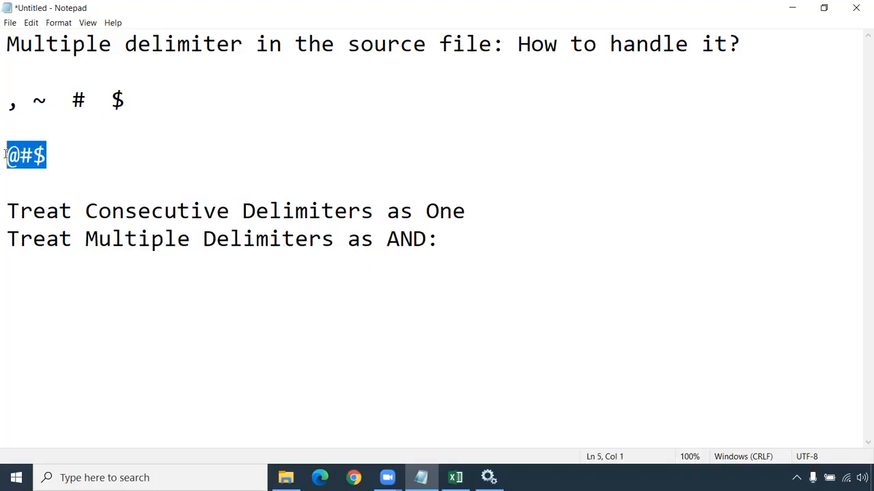
{"action": "left_click", "coordinate": [61, 161]}
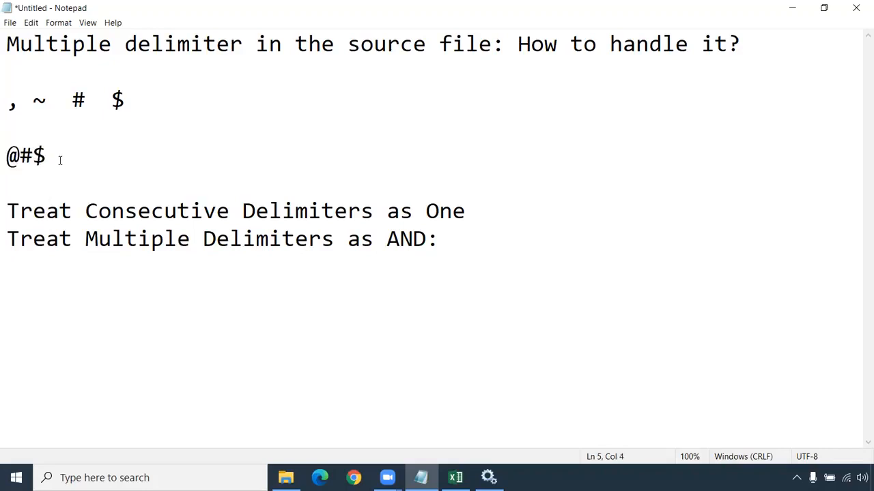
{"action": "key", "text": "ctrl+v"}
{"action": "left_click_drag", "start_coordinate": [86, 157], "coordinate": [6, 158]}
{"action": "left_click", "coordinate": [46, 157]}
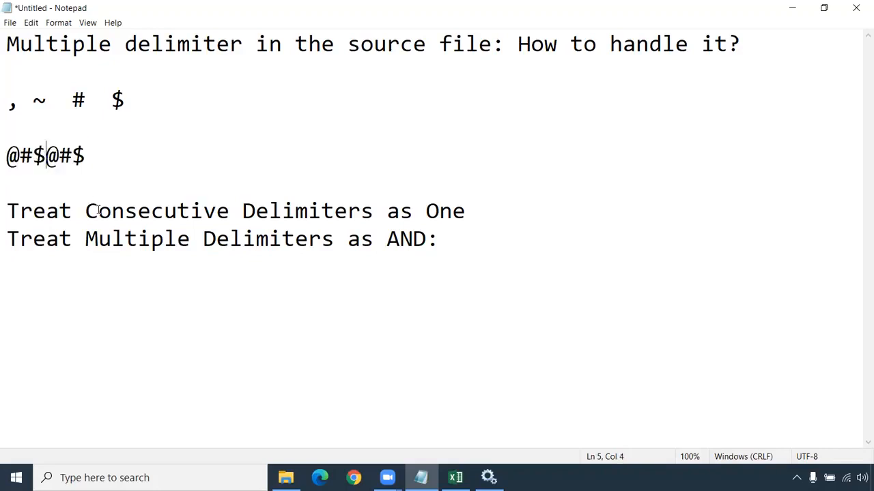
{"action": "left_click_drag", "start_coordinate": [84, 157], "coordinate": [6, 157]}
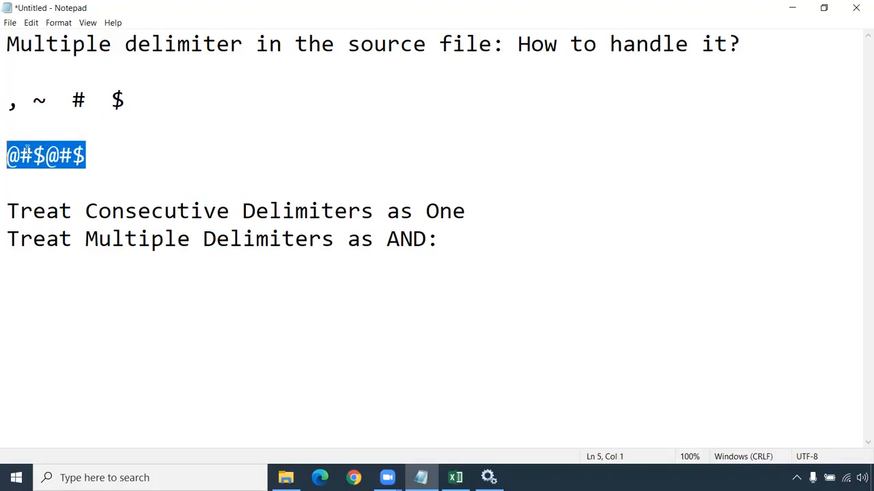
- Highlight the two delimiter option lines and add two new lines below "Treat Multiple Delimiters as AND:"
{"action": "left_click_drag", "start_coordinate": [472, 212], "coordinate": [7, 211]}
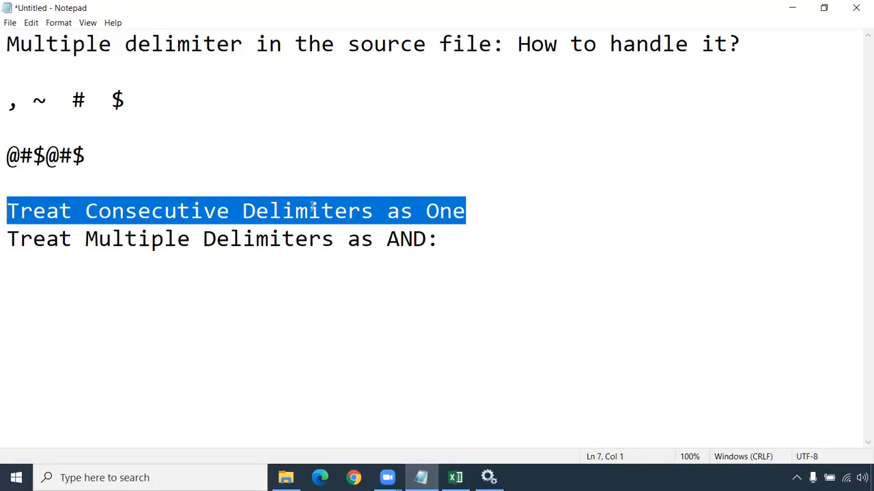
{"action": "left_click_drag", "start_coordinate": [7, 239], "coordinate": [439, 239]}
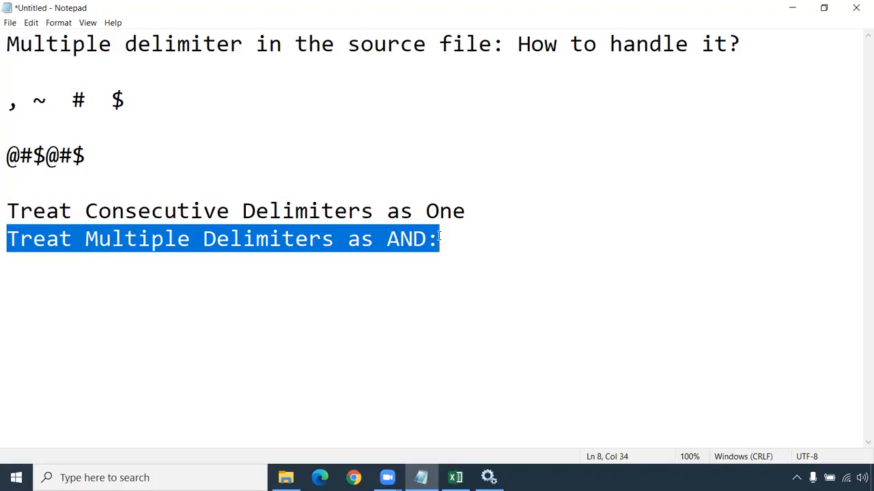
{"action": "left_click", "coordinate": [472, 238]}
{"action": "key", "text": "Return"}
{"action": "key", "text": "Return"}
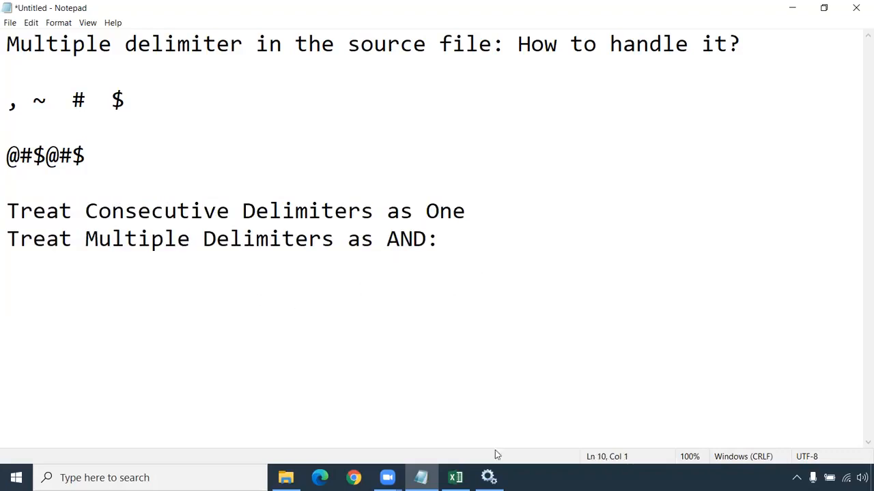
- Switch to File Explorer and open S_FF_Employees.csv from the SrcFiles folder in Notepad++, with the text zoomed out
{"action": "mouse_move", "coordinate": [287, 478]}
{"action": "left_click", "coordinate": [268, 376]}
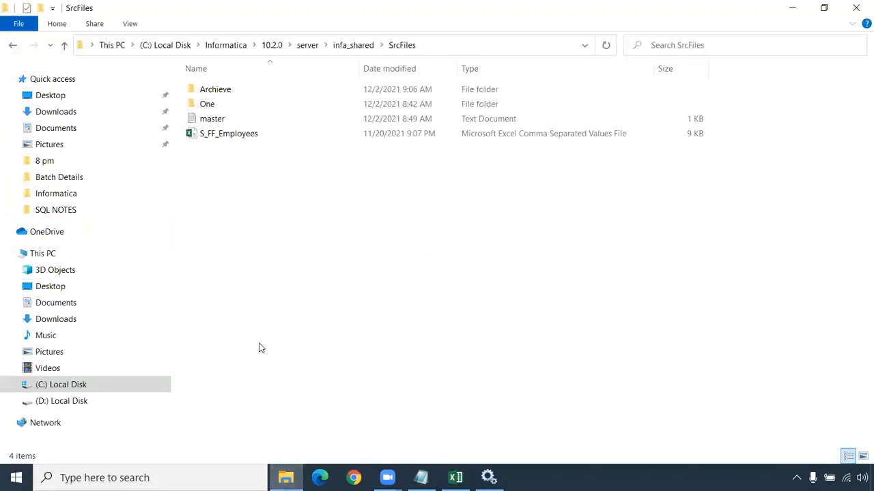
{"action": "right_click", "coordinate": [229, 138]}
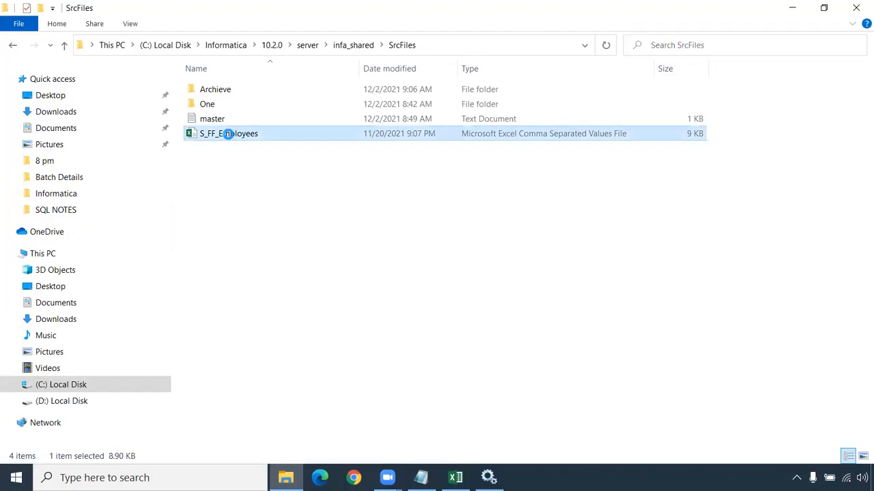
{"action": "left_click", "coordinate": [277, 204]}
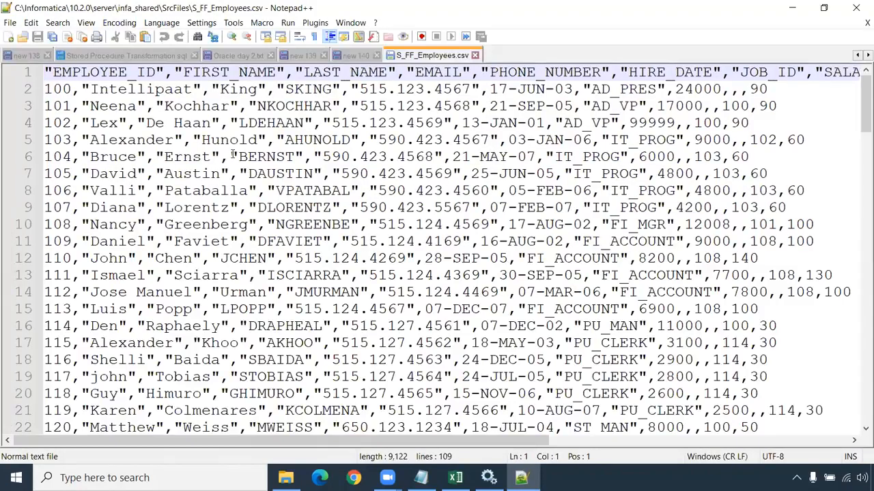
{"action": "scroll", "coordinate": [219, 155], "scroll_direction": "down", "scroll_amount": 1}
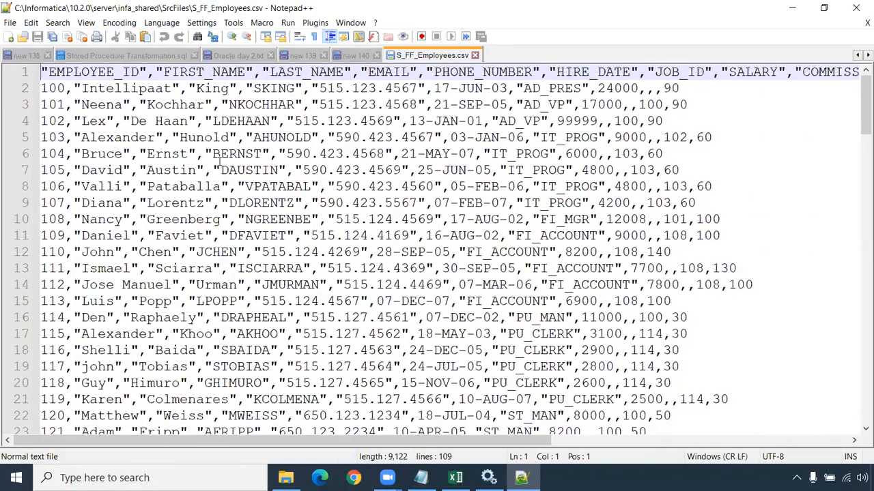
{"action": "scroll", "coordinate": [219, 155], "scroll_direction": "down", "scroll_amount": 1}
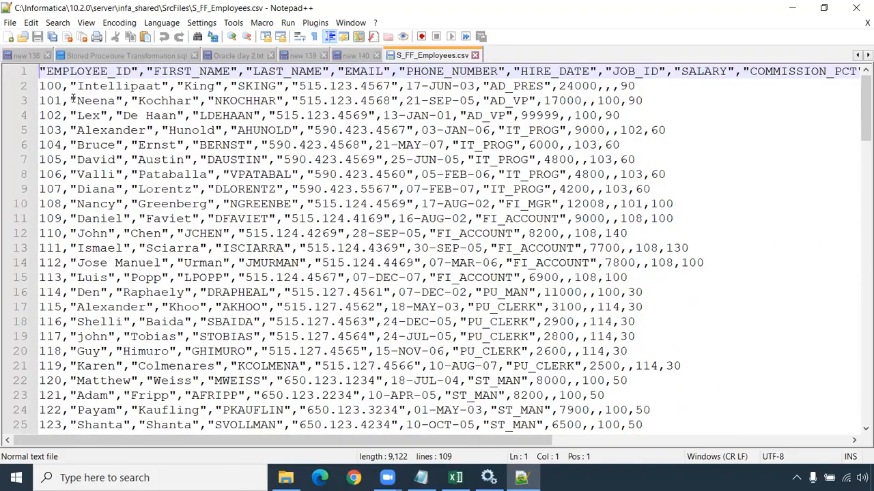
- Replace every comma in S_FF_Employees.csv with the @#$ delimiter copied from the Notepad notes
{"action": "left_click_drag", "start_coordinate": [63, 86], "coordinate": [69, 86]}
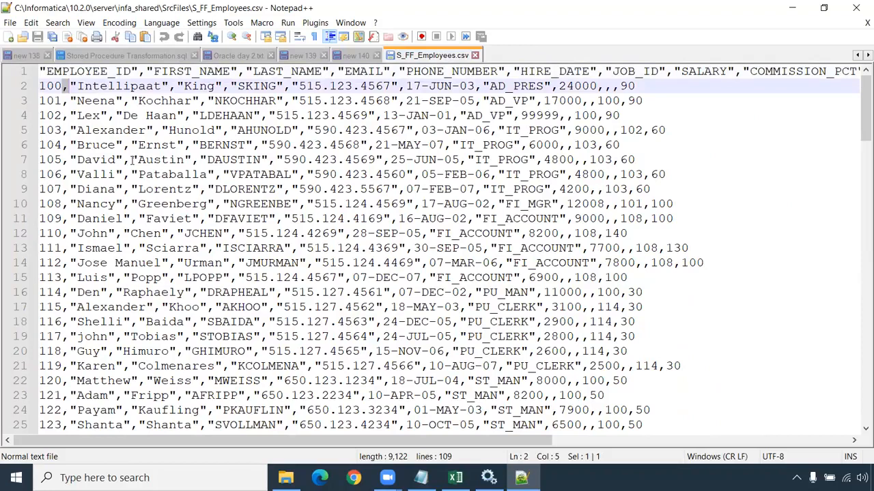
{"action": "key", "text": "ctrl+h"}
{"action": "key", "text": "Tab"}
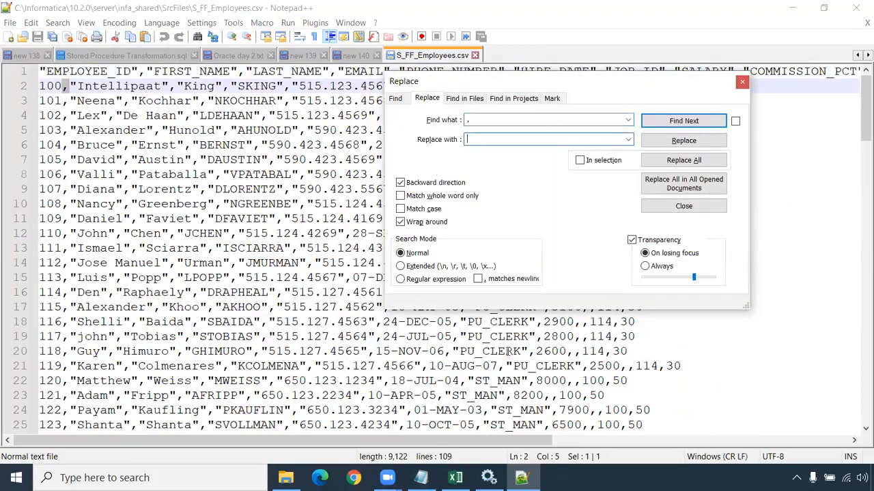
{"action": "left_click", "coordinate": [421, 478]}
{"action": "left_click_drag", "start_coordinate": [87, 157], "coordinate": [46, 157]}
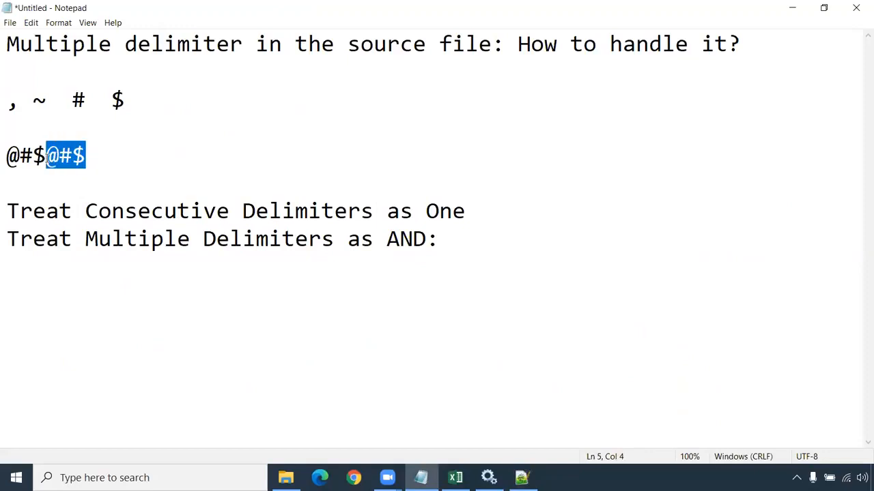
{"action": "key", "text": "ctrl+c"}
{"action": "key", "text": "alt+Tab"}
{"action": "left_click", "coordinate": [467, 139]}
{"action": "key", "text": "ctrl+v"}
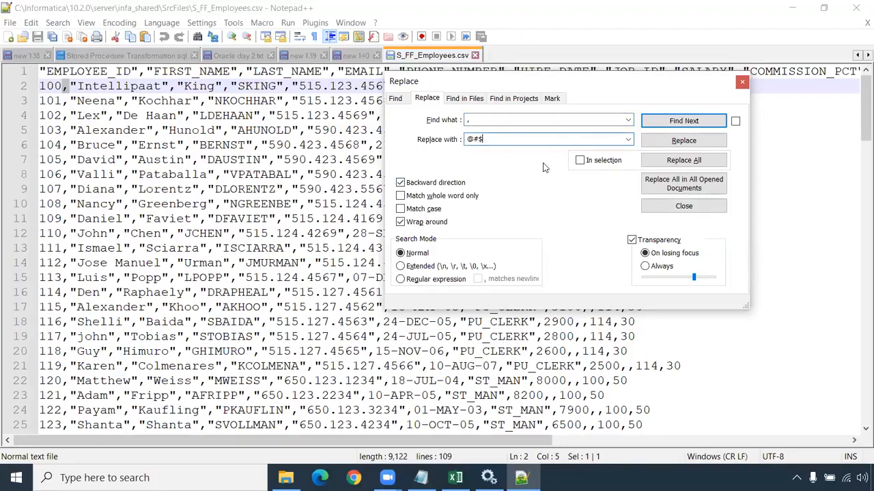
{"action": "left_click", "coordinate": [691, 162]}
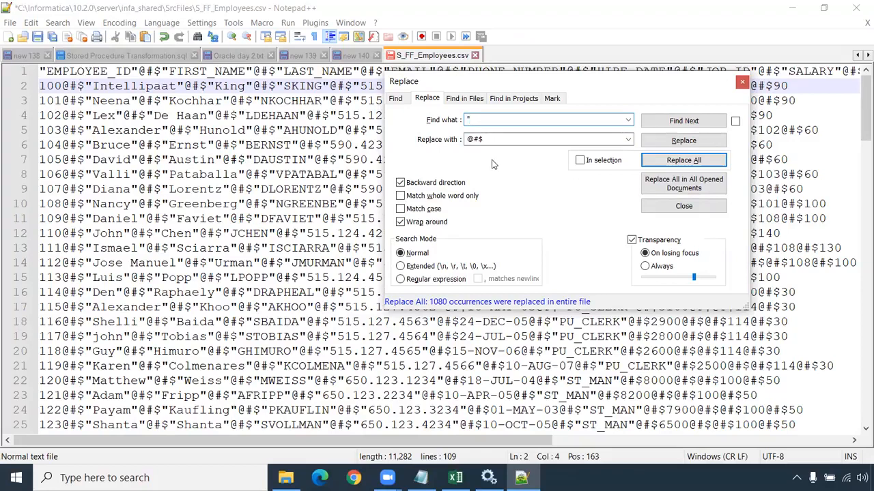
- Remove all double quotes from S_FF_Employees.csv by replacing them with nothing, and close the Replace dialog
{"action": "left_click", "coordinate": [462, 140]}
{"action": "key", "text": "Delete"}
{"action": "left_click", "coordinate": [682, 160]}
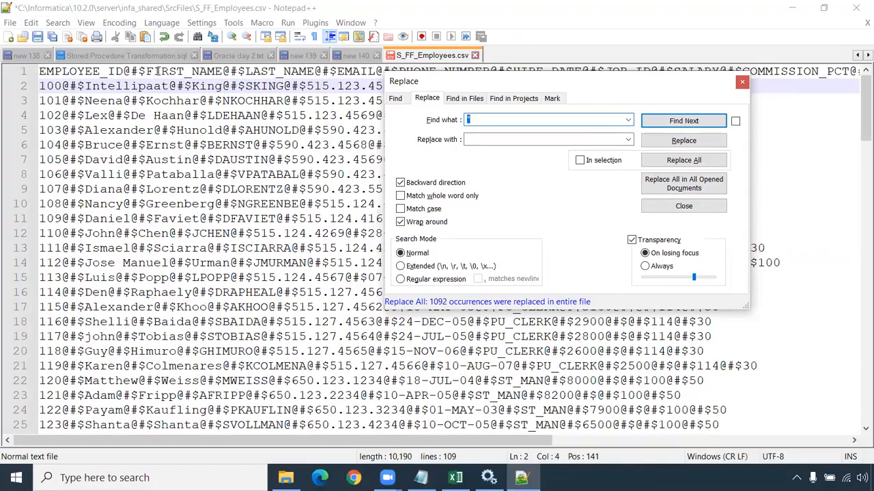
{"action": "left_click", "coordinate": [743, 83]}
- Highlight the @#$ delimiter in the header row and the first data row, and save S_FF_Employees.csv
{"action": "left_click_drag", "start_coordinate": [123, 71], "coordinate": [146, 71]}
{"action": "scroll", "coordinate": [270, 175], "scroll_direction": "up", "scroll_amount": 3, "text": "ctrl"}
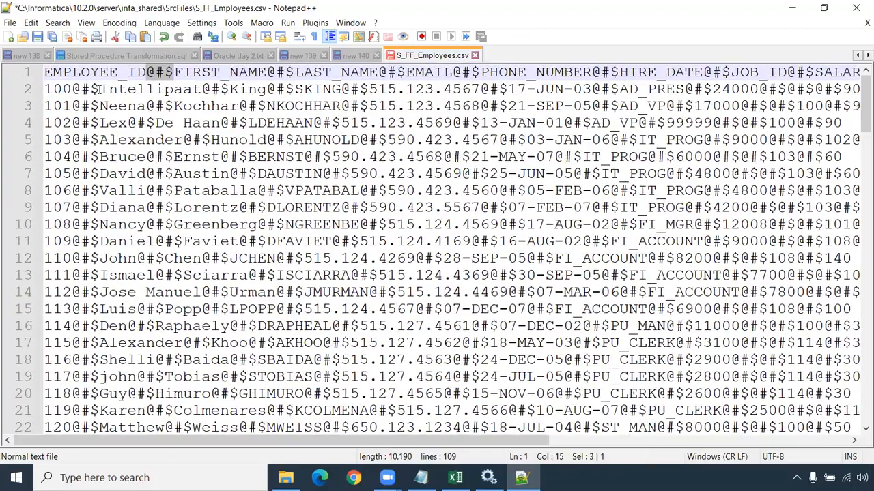
{"action": "left_click_drag", "start_coordinate": [99, 89], "coordinate": [71, 89]}
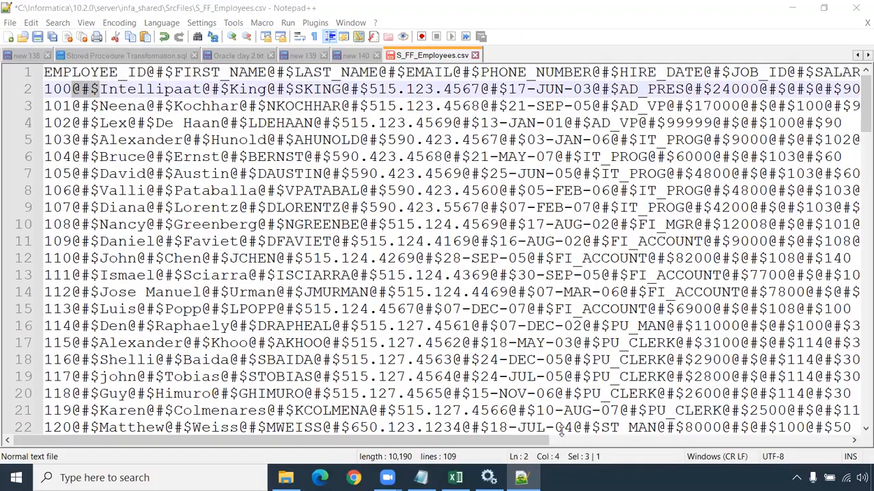
{"action": "left_click", "coordinate": [176, 96]}
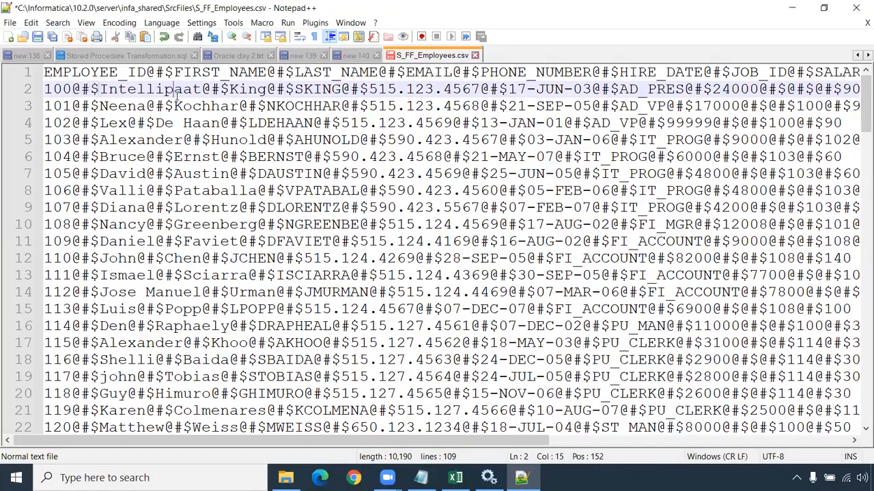
{"action": "left_click", "coordinate": [36, 38]}
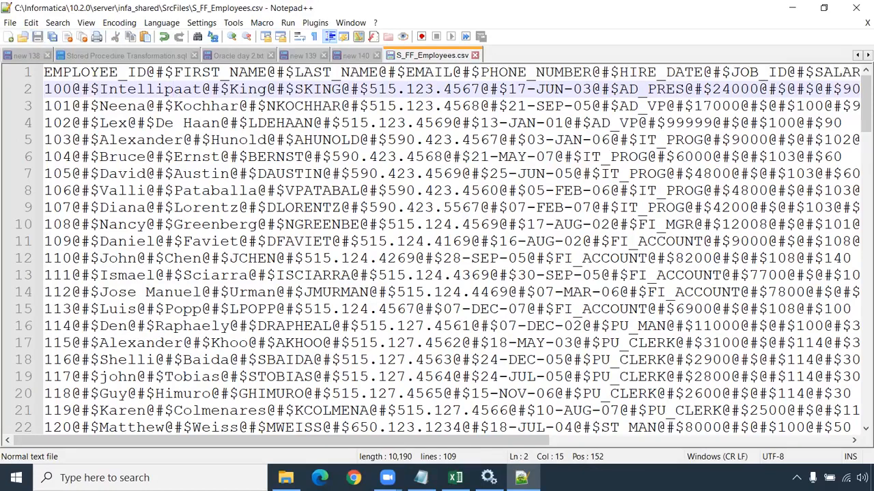
- Launch Informatica PowerCenter Designer and maximize its window
{"action": "left_click", "coordinate": [489, 478]}
{"action": "left_click", "coordinate": [853, 8]}
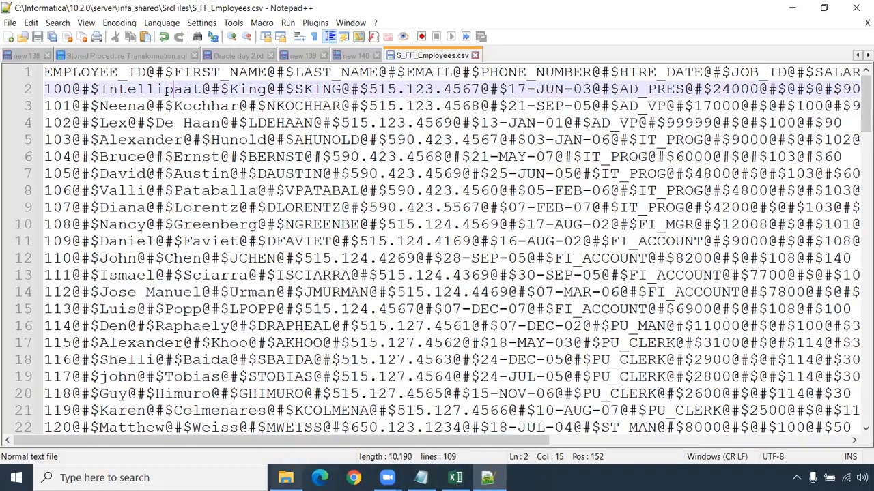
{"action": "left_click", "coordinate": [16, 477]}
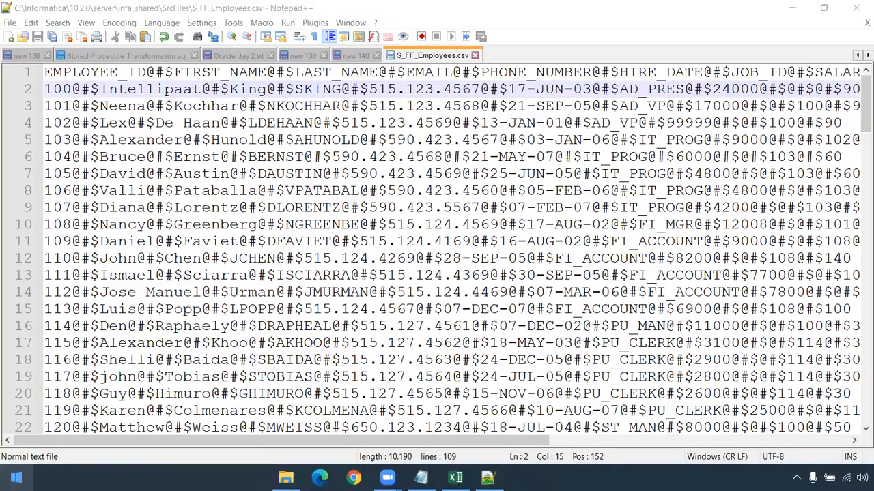
{"action": "type", "text": "des"}
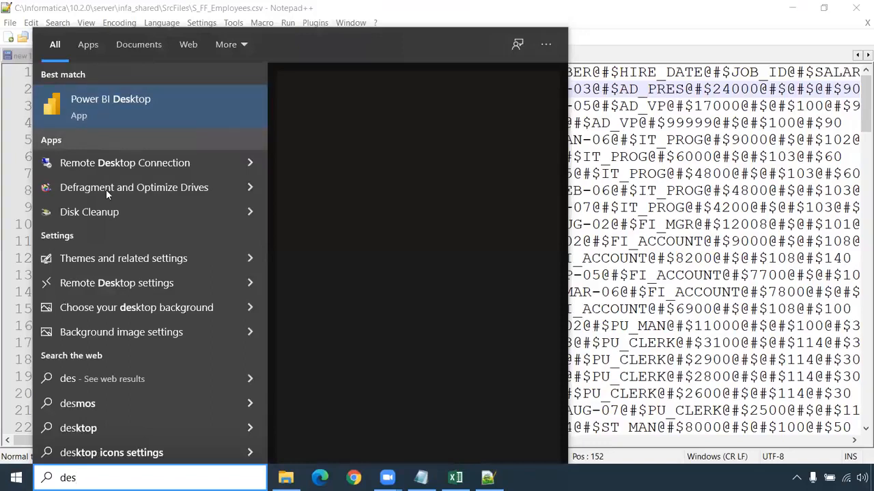
{"action": "type", "text": "ig"}
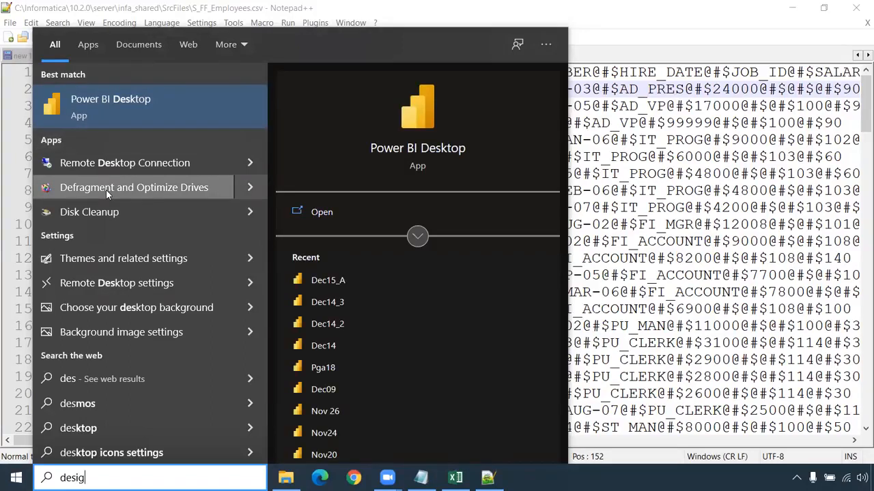
{"action": "left_click", "coordinate": [118, 109]}
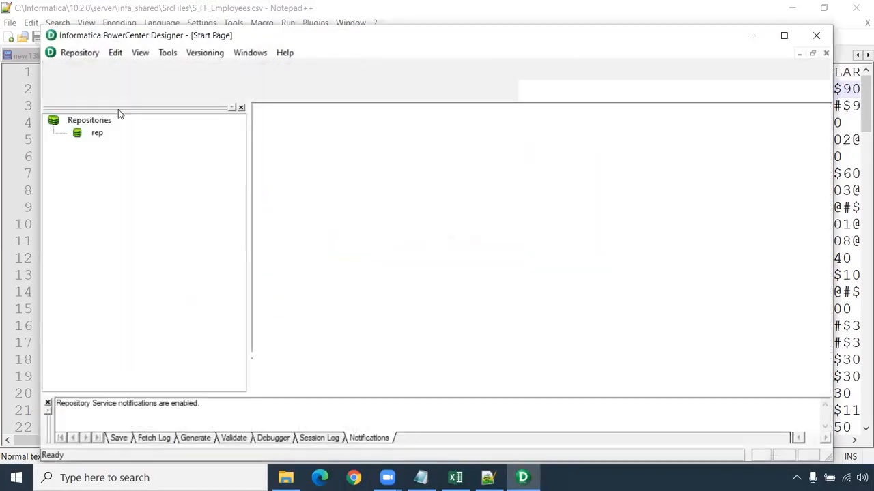
{"action": "double_click", "coordinate": [356, 40]}
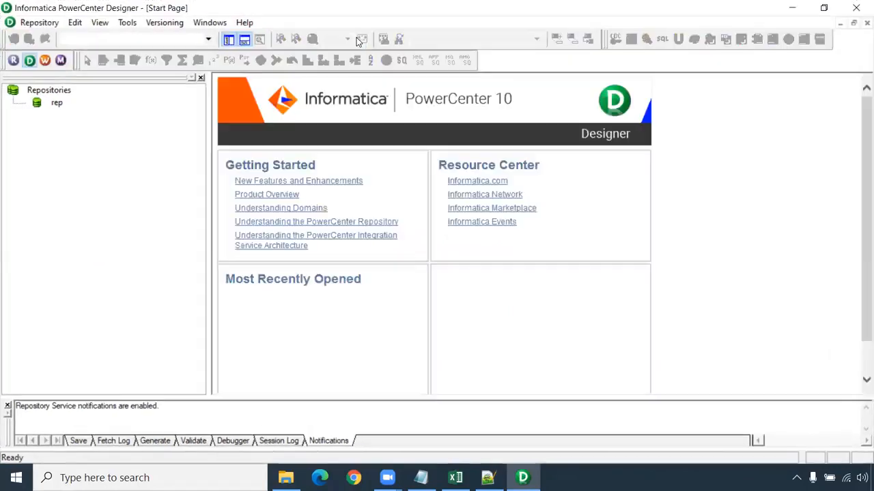
- Connect to the rep repository by entering the account password
{"action": "left_click", "coordinate": [55, 105]}
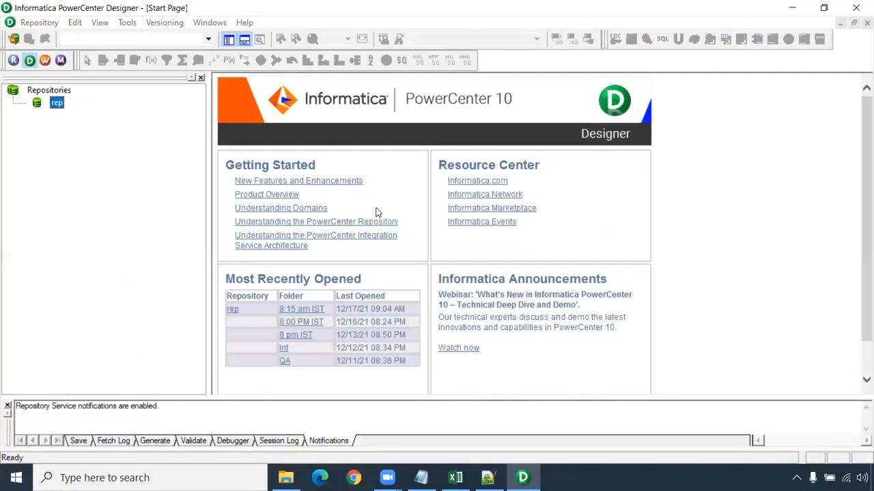
{"action": "left_click", "coordinate": [418, 255]}
{"action": "key", "text": "ctrl+v"}
{"action": "left_click", "coordinate": [523, 254]}
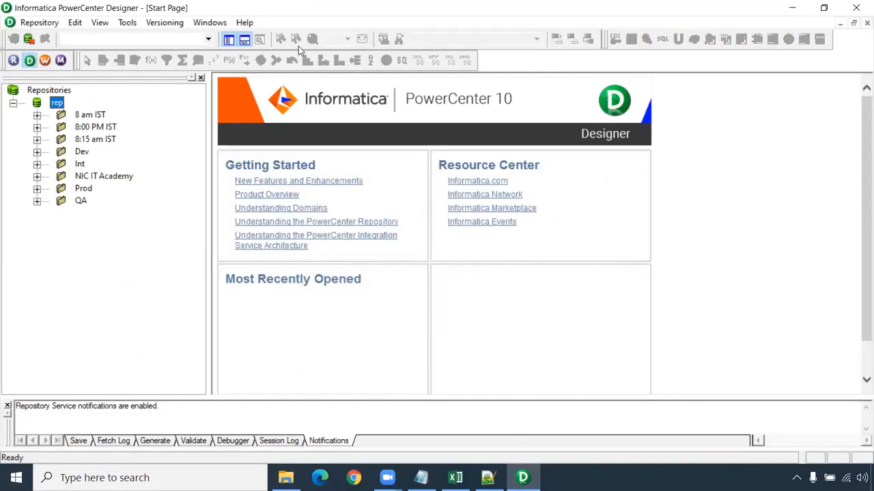
- Open the 8:15 am IST folder, close its m_Update_strategy mapping and clear the Mapping Designer workspace
{"action": "right_click", "coordinate": [103, 137]}
{"action": "left_click", "coordinate": [130, 217]}
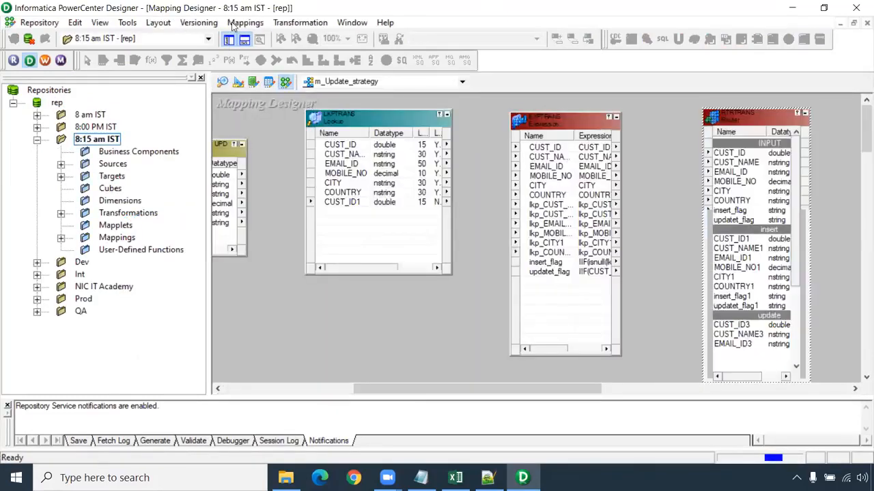
{"action": "left_click", "coordinate": [245, 23]}
{"action": "left_click", "coordinate": [261, 82]}
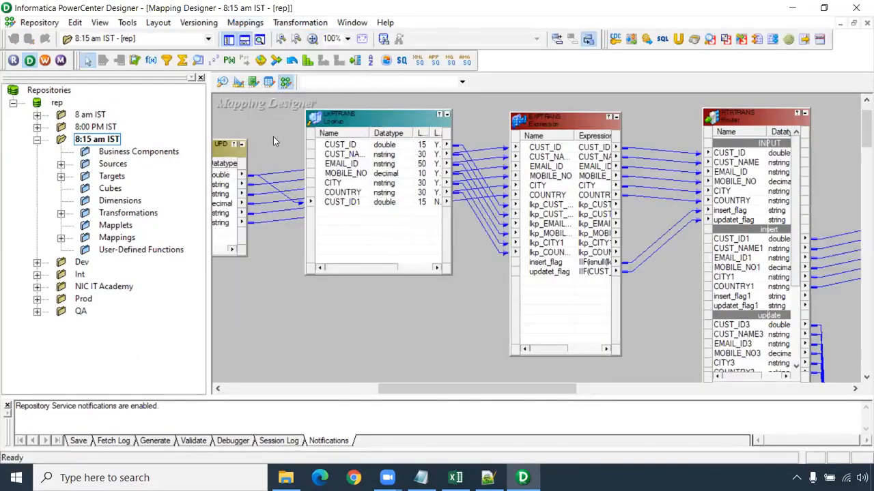
{"action": "right_click", "coordinate": [269, 137]}
{"action": "left_click", "coordinate": [521, 221]}
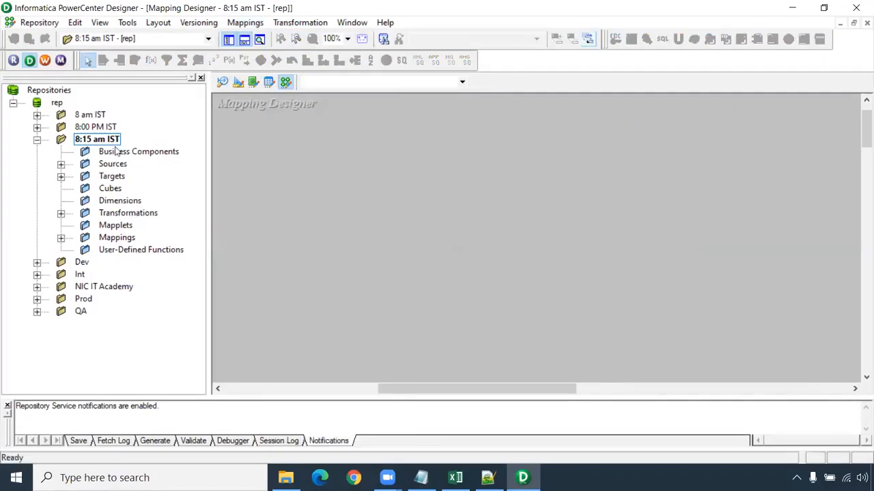
- Expand the FlatFile sources and the targets of the 8:15 am IST folder, widen the tree, and select S_FF_Employees
{"action": "left_click", "coordinate": [60, 164]}
{"action": "left_click", "coordinate": [61, 200]}
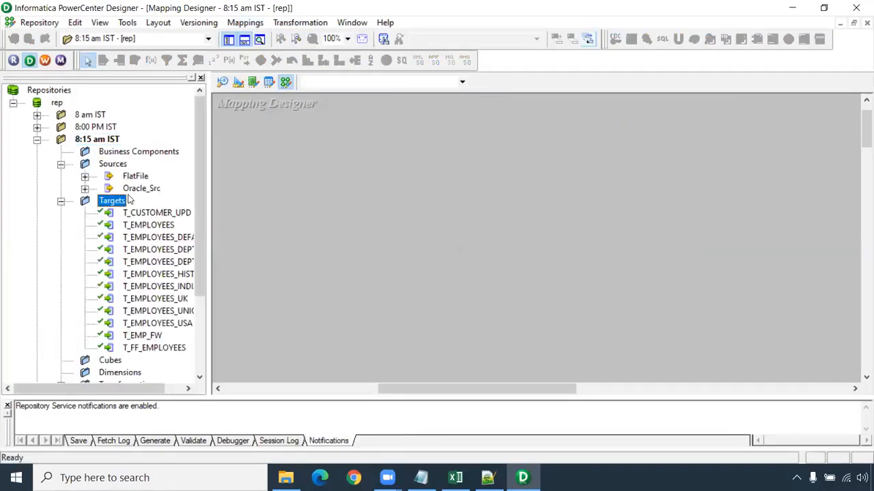
{"action": "left_click", "coordinate": [85, 176]}
{"action": "left_click_drag", "start_coordinate": [208, 212], "coordinate": [262, 217]}
{"action": "left_click", "coordinate": [177, 189]}
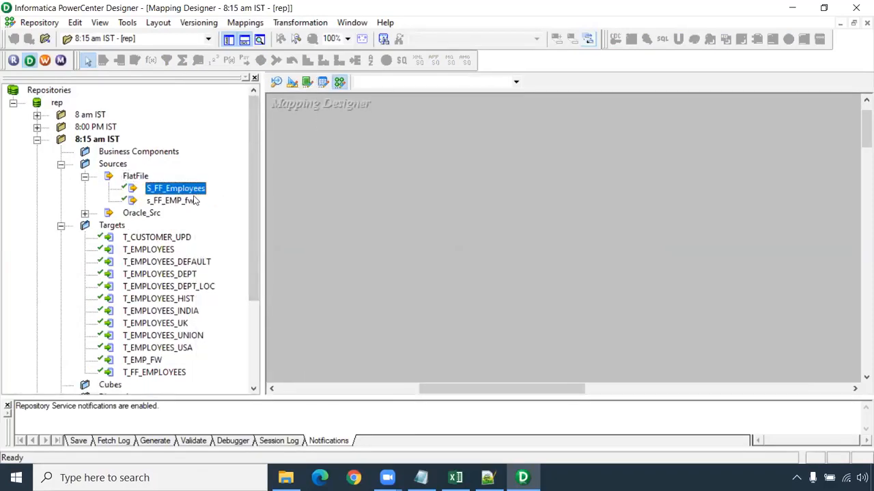
- Create the mapping m_Multiple_delimiter and add the S_FF_Employees source and the T_EMPLOYEES target to it
{"action": "left_click", "coordinate": [258, 27]}
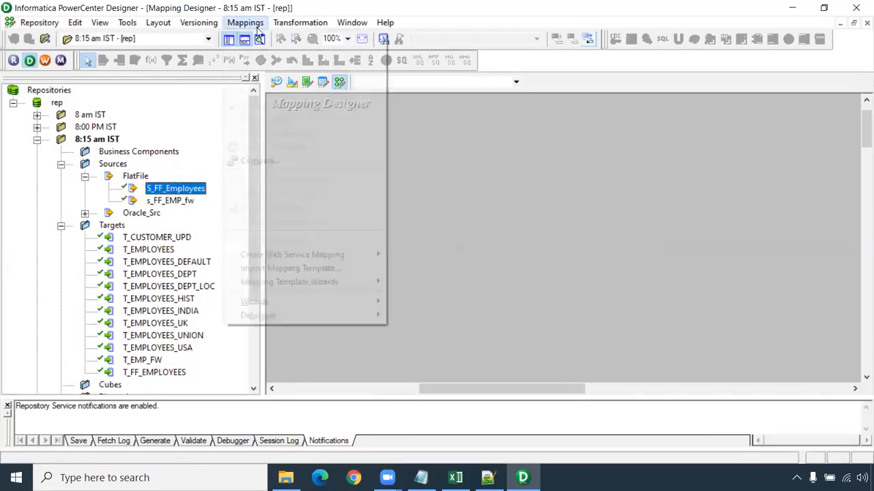
{"action": "left_click", "coordinate": [245, 37]}
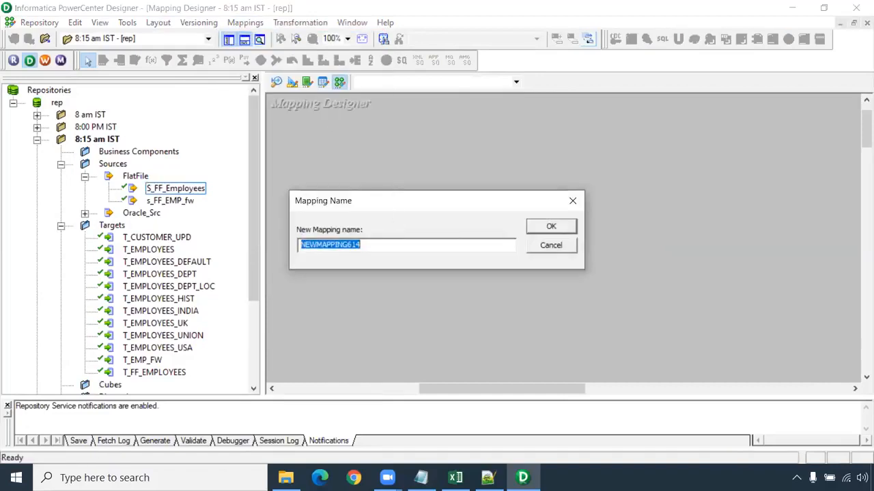
{"action": "type", "text": "m_Multiple_delimiter"}
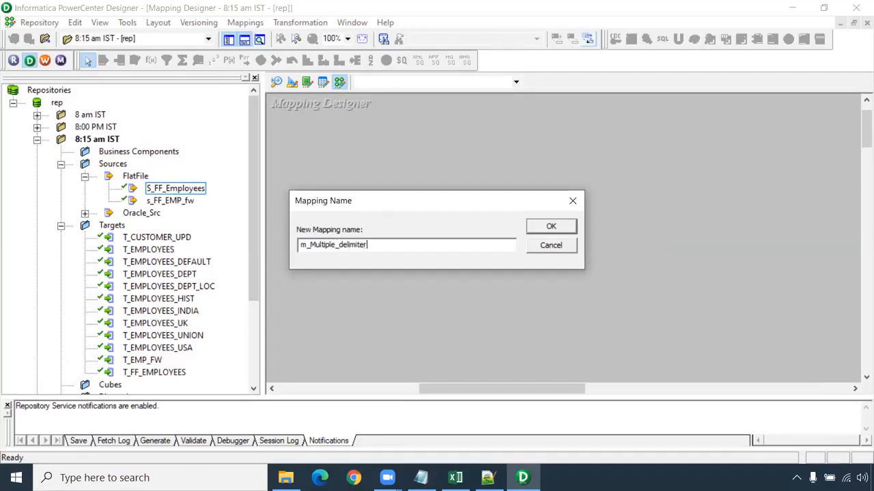
{"action": "key", "text": "Return"}
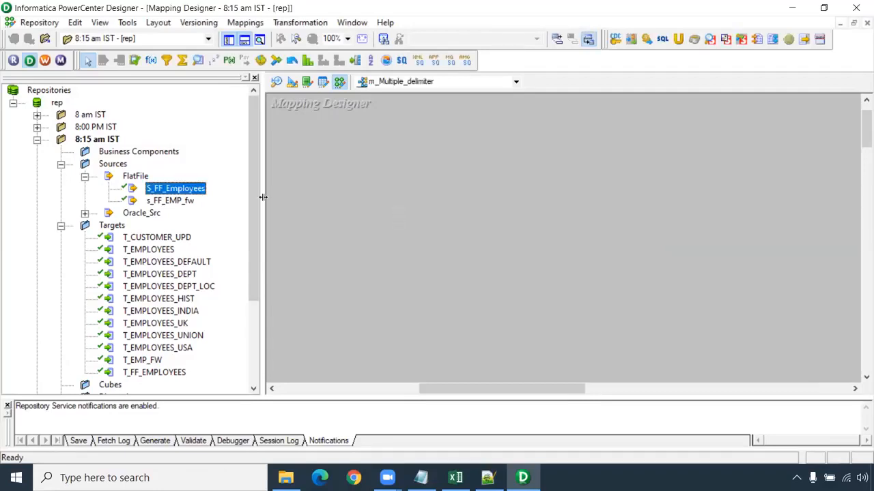
{"action": "left_click_drag", "start_coordinate": [321, 167], "coordinate": [329, 159]}
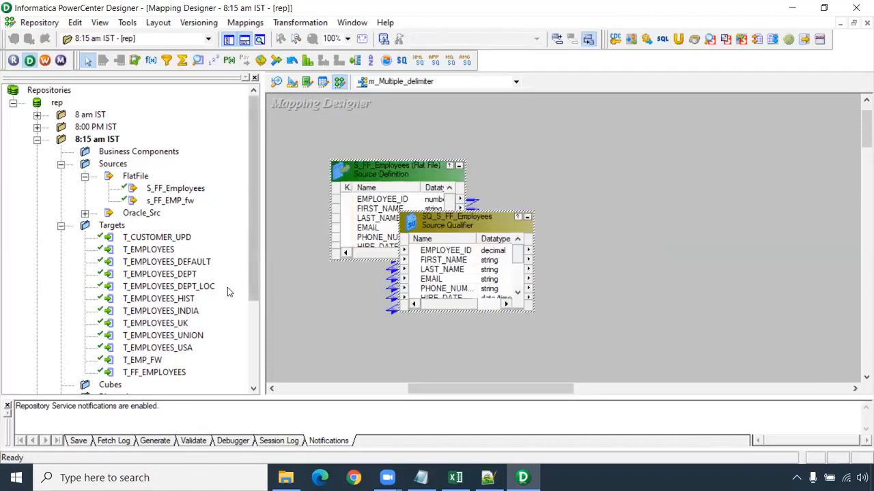
{"action": "left_click_drag", "start_coordinate": [161, 256], "coordinate": [604, 235]}
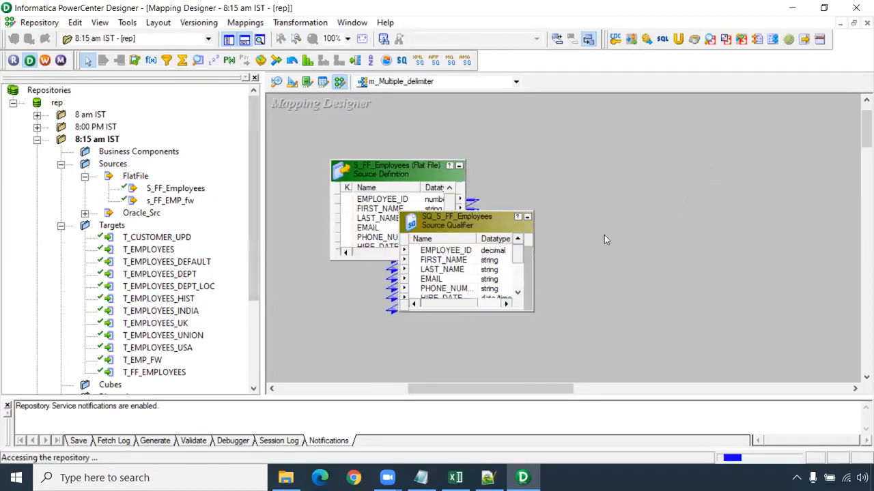
- Link all ports of the SQ_S_FF_Employees source qualifier to the T_EMPLOYEES target and save the mapping
{"action": "right_click", "coordinate": [463, 251]}
{"action": "left_click", "coordinate": [514, 260]}
{"action": "left_click_drag", "start_coordinate": [465, 259], "coordinate": [760, 217]}
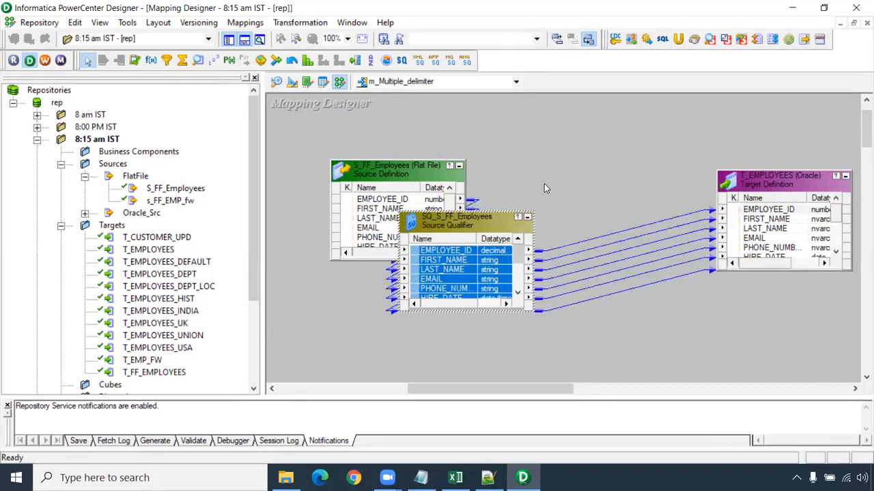
{"action": "key", "text": "ctrl+s"}
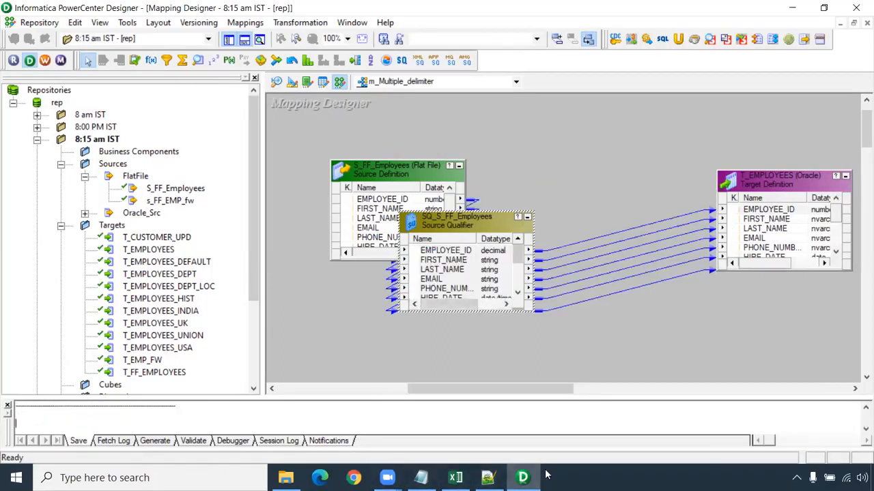
- Switch to PowerCenter Workflow Manager, dismiss the welcome tip and maximize the window
{"action": "left_click", "coordinate": [44, 60]}
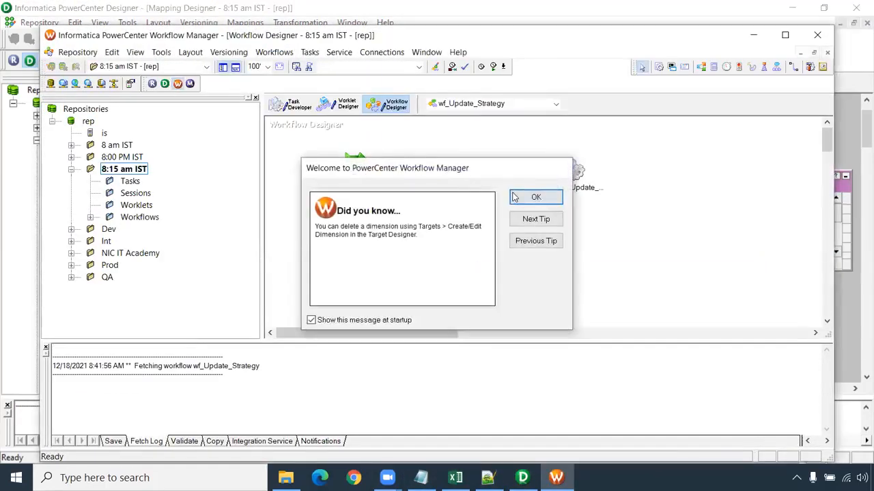
{"action": "left_click", "coordinate": [516, 197]}
{"action": "double_click", "coordinate": [437, 38]}
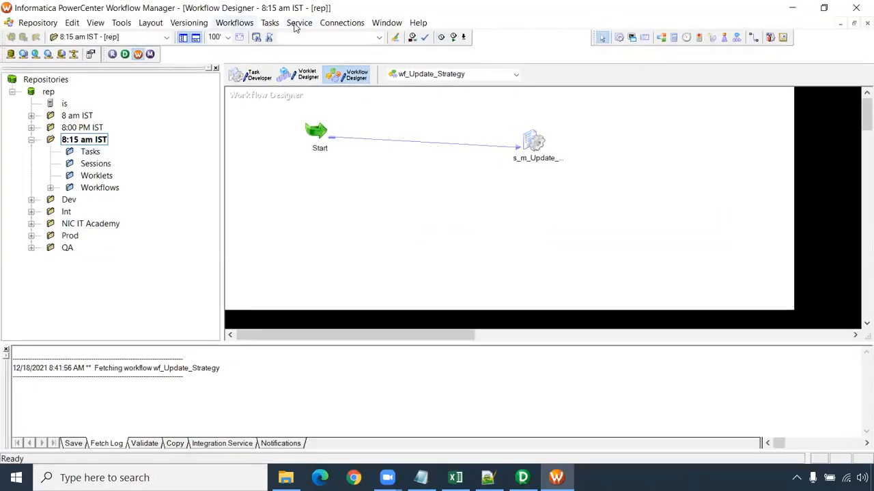
- Create a new workflow named wf_Multiple_delimiter
{"action": "left_click", "coordinate": [234, 23]}
{"action": "left_click", "coordinate": [242, 34]}
{"action": "type", "text": "wf_Multi"}
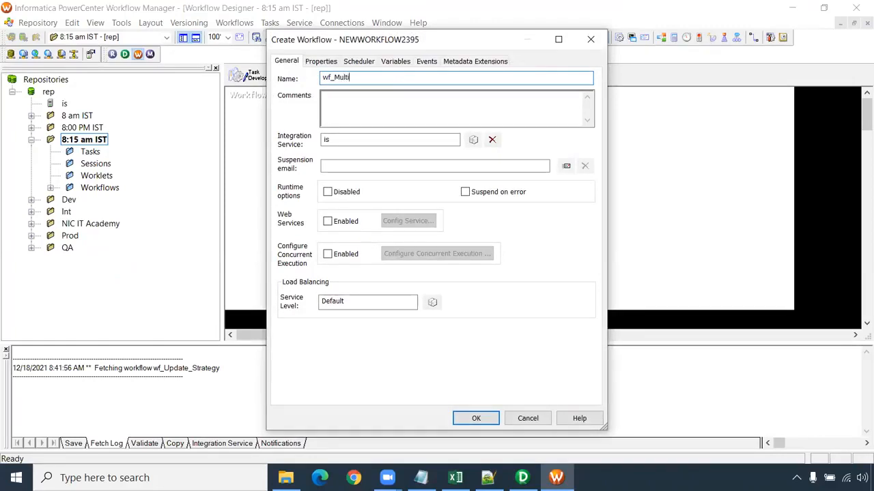
{"action": "type", "text": "ple_del"}
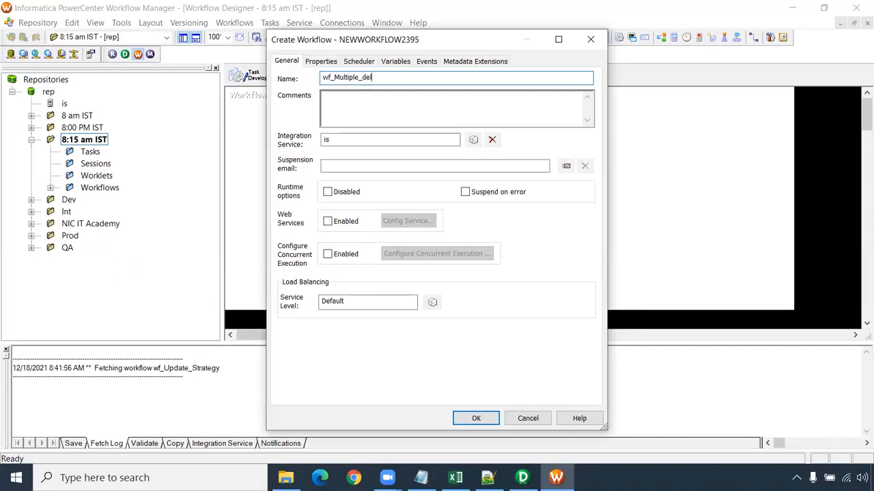
{"action": "type", "text": "imiter"}
{"action": "key", "text": "Return"}
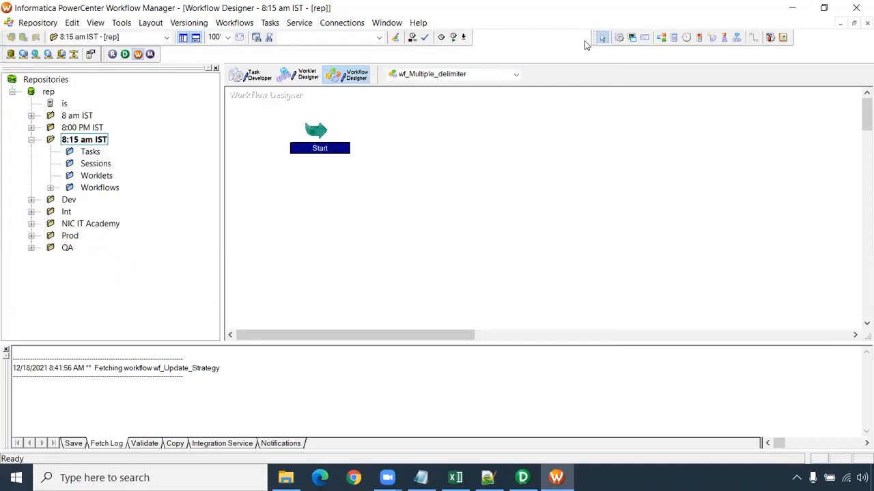
- Add a session for the m_Multiple_delimiter mapping to the workflow and link the Start task to it
{"action": "left_click", "coordinate": [431, 189]}
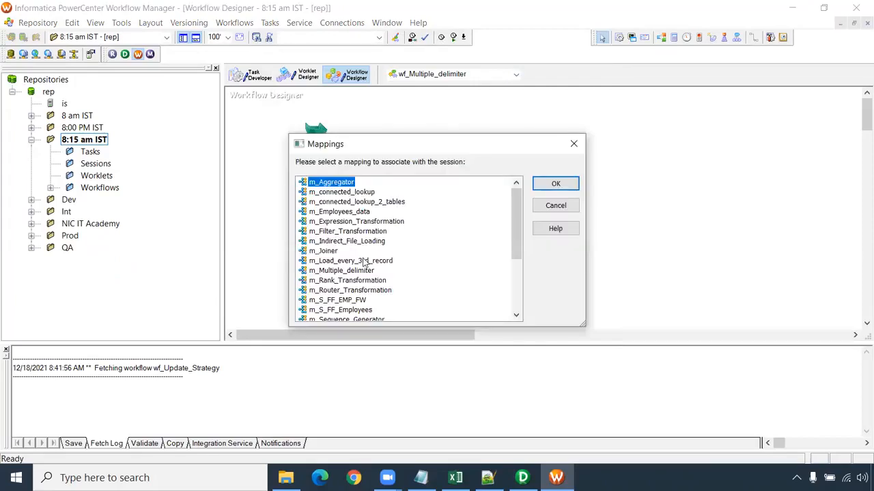
{"action": "left_click", "coordinate": [344, 271]}
{"action": "left_click", "coordinate": [553, 184]}
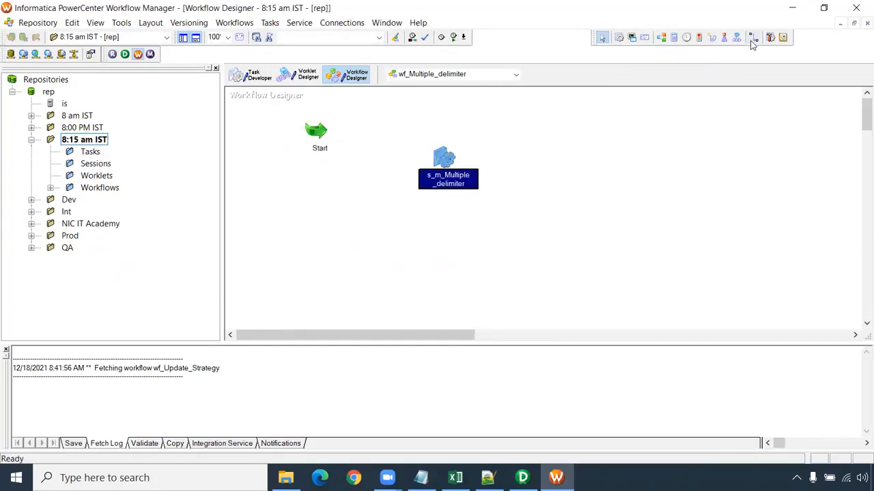
{"action": "left_click_drag", "start_coordinate": [317, 132], "coordinate": [444, 157]}
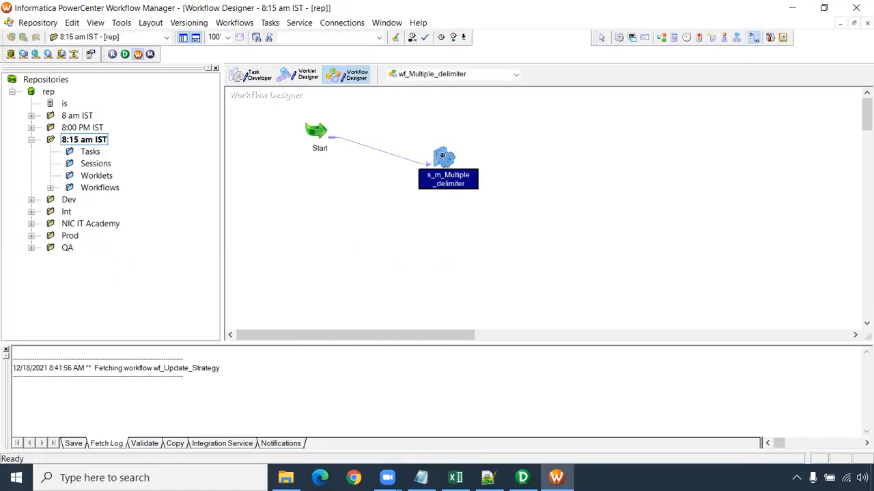
- Open the session's mapping settings, review the SQ_S_FF_Employees file reader properties, and glance at the mapping in PowerCenter Designer before returning
{"action": "double_click", "coordinate": [443, 157]}
{"action": "left_click", "coordinate": [293, 75]}
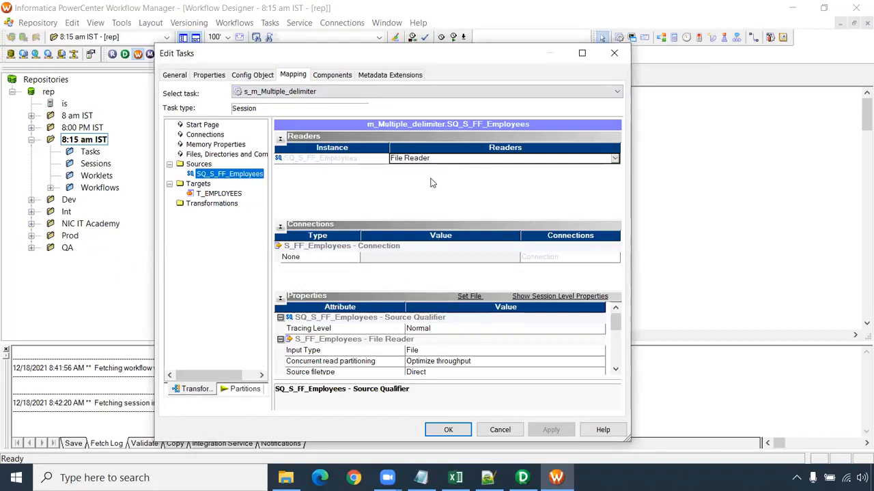
{"action": "left_click", "coordinate": [615, 370]}
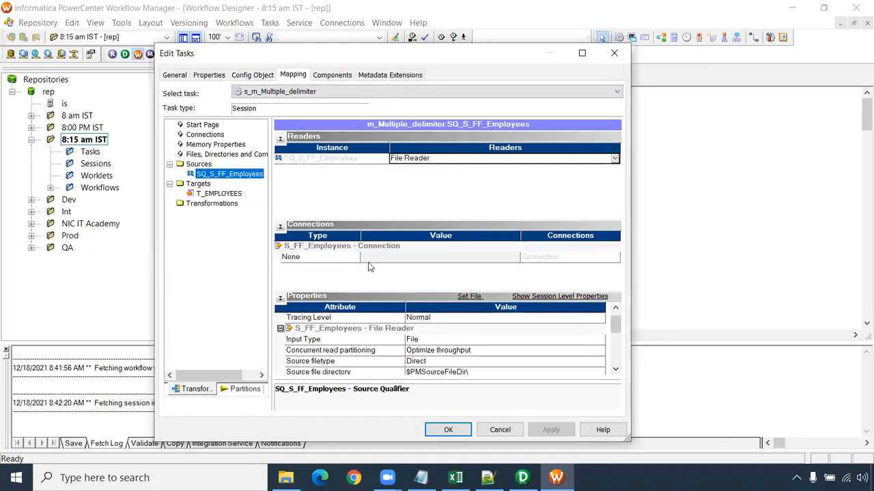
{"action": "left_click", "coordinate": [617, 371]}
{"action": "left_click", "coordinate": [616, 372]}
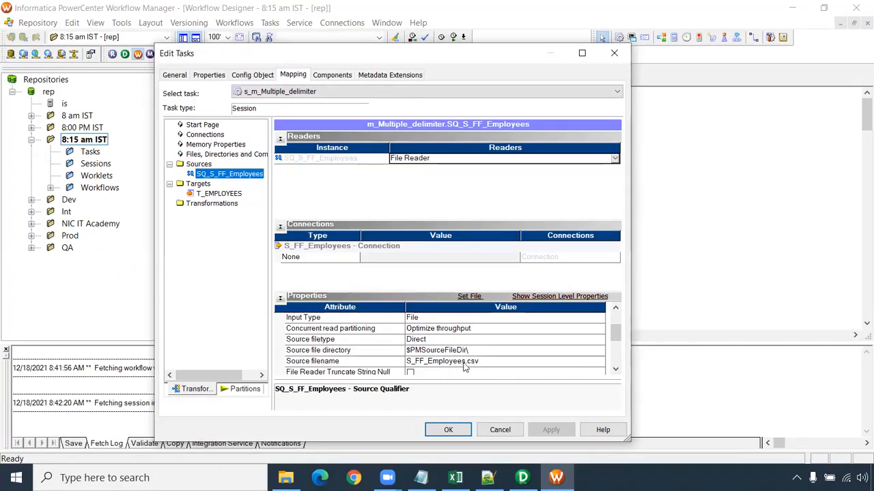
{"action": "left_click", "coordinate": [615, 370]}
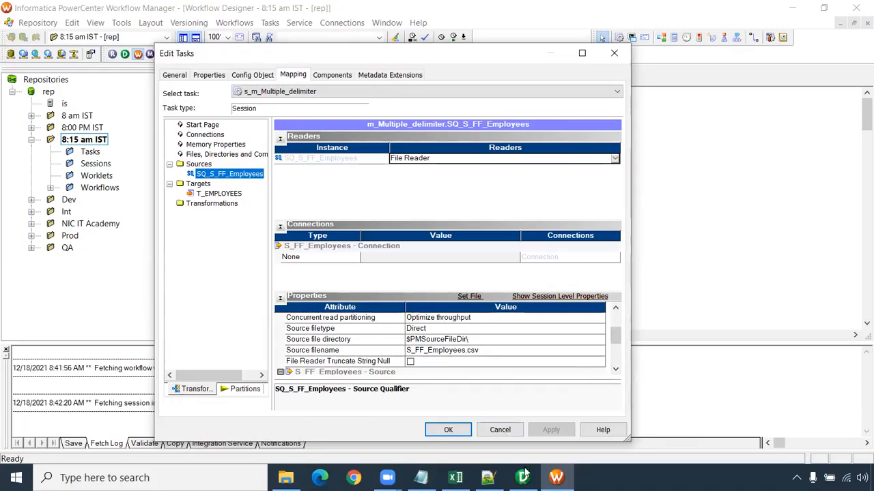
{"action": "mouse_move", "coordinate": [522, 478]}
{"action": "left_click", "coordinate": [469, 355]}
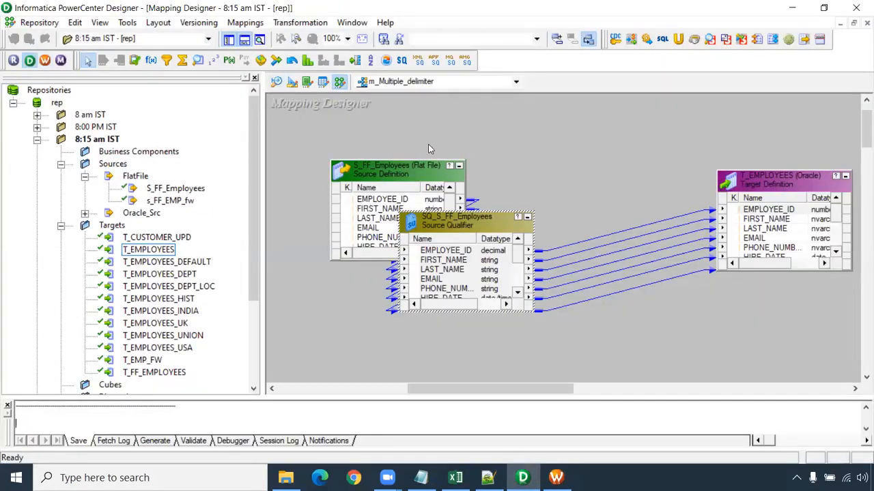
{"action": "left_click", "coordinate": [556, 477]}
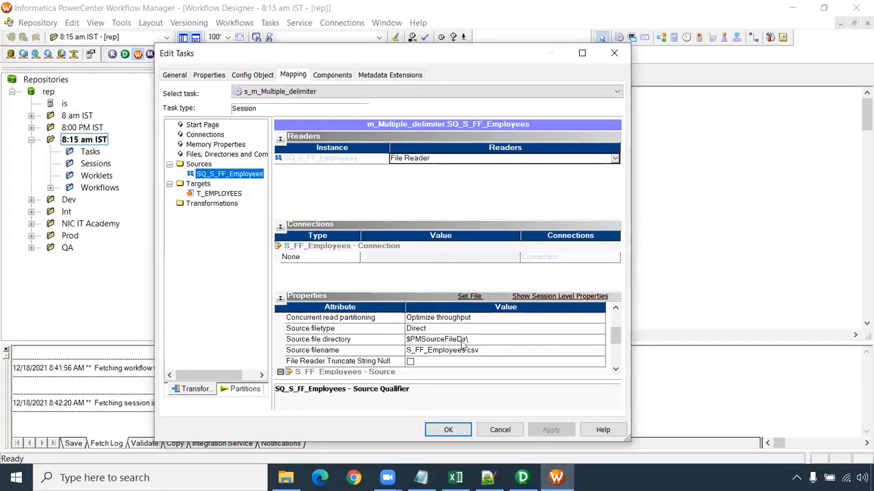
- Open the advanced delimited file properties of S_FF_Employees and replace the column delimiter with @#$ copied from the Notepad notes
{"action": "left_click", "coordinate": [470, 298]}
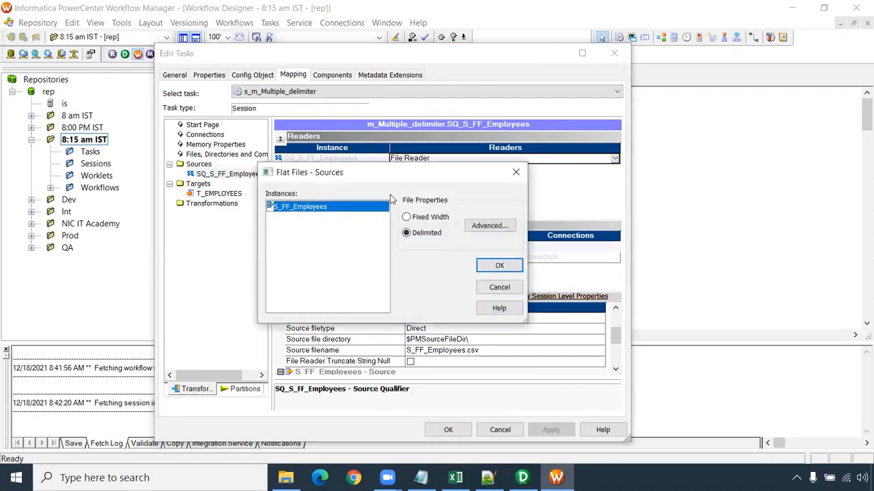
{"action": "left_click", "coordinate": [489, 230]}
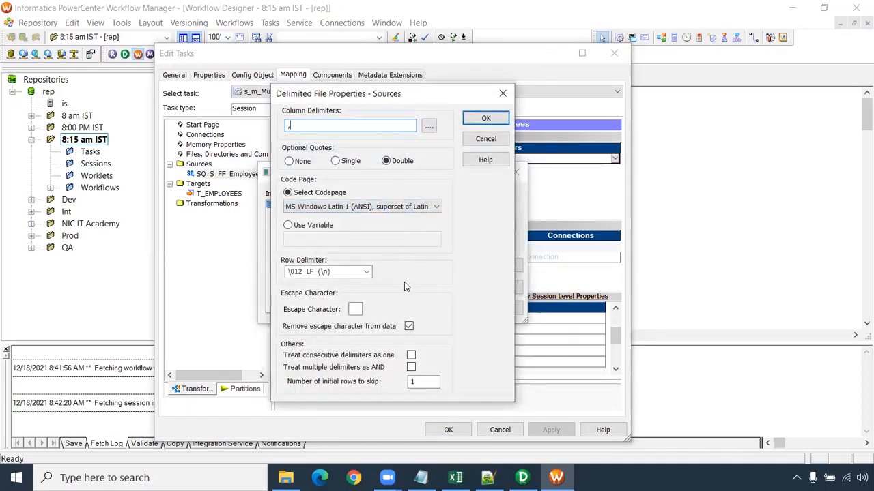
{"action": "left_click_drag", "start_coordinate": [295, 125], "coordinate": [270, 123]}
{"action": "type", "text": "Administrator"}
{"action": "left_click", "coordinate": [421, 478]}
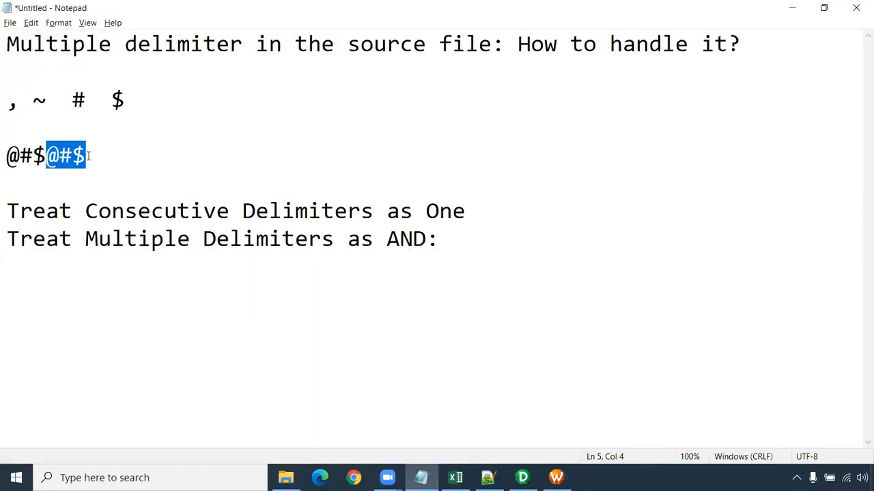
{"action": "key", "text": "alt+Tab"}
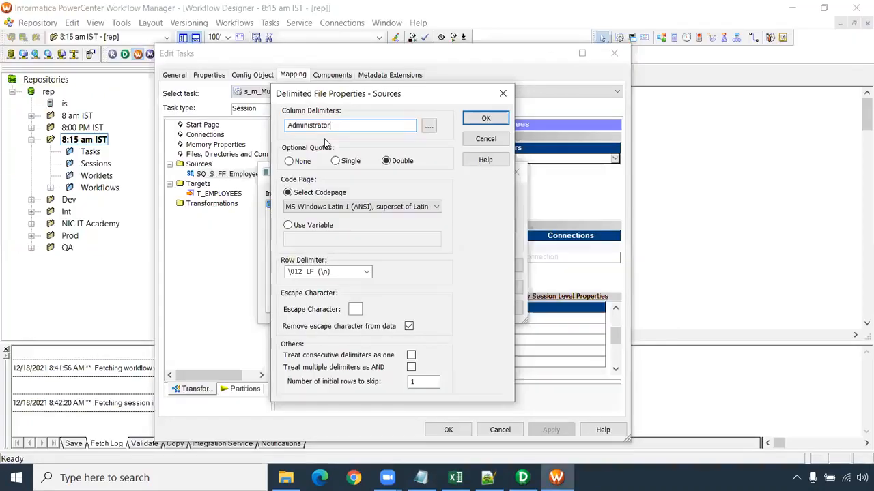
{"action": "type", "text": "@#$"}
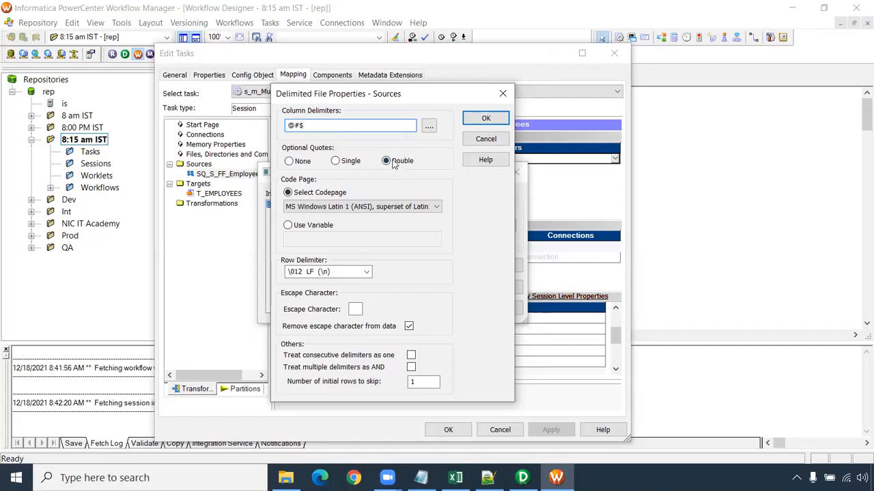
- Set the optional quotes of the source file to None and look through the available code pages, keeping the current one
{"action": "left_click", "coordinate": [289, 161]}
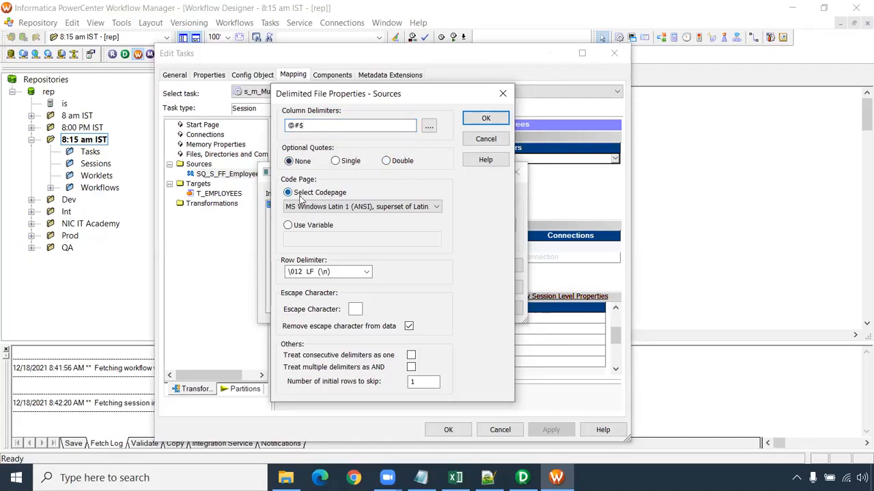
{"action": "left_click", "coordinate": [434, 210]}
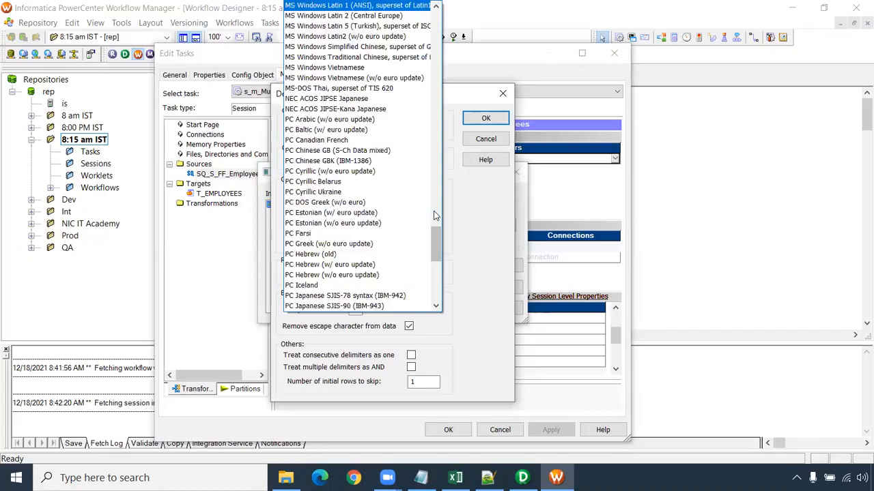
{"action": "left_click", "coordinate": [465, 232]}
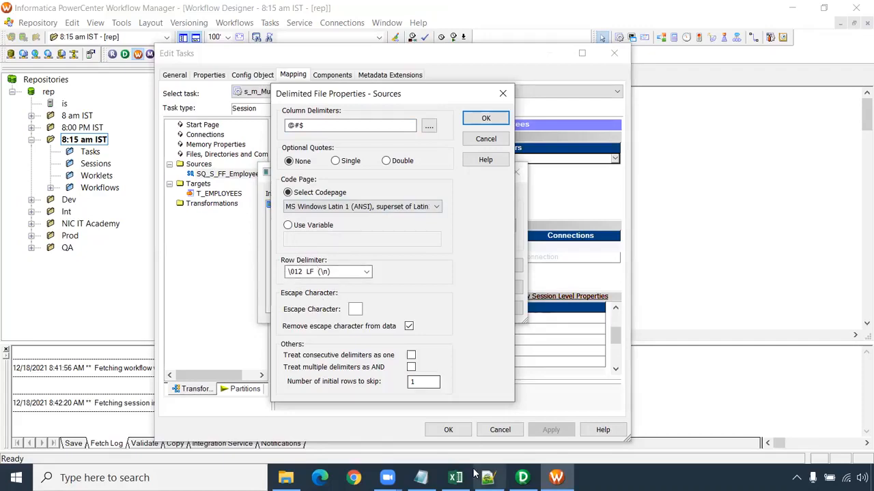
- Examine the consecutive @#$ delimiters in the first record of S_FF_Employees.csv in Notepad++ and enable treating multiple delimiters as AND
{"action": "mouse_move", "coordinate": [488, 477]}
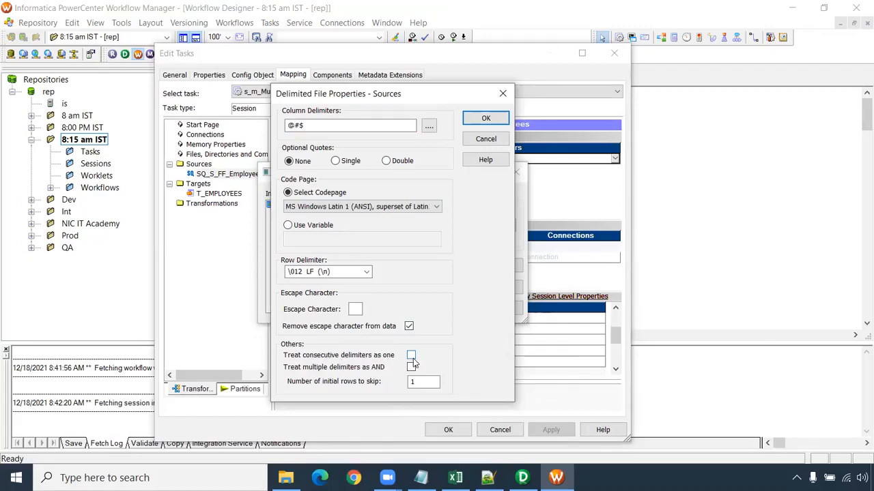
{"action": "left_click", "coordinate": [489, 477]}
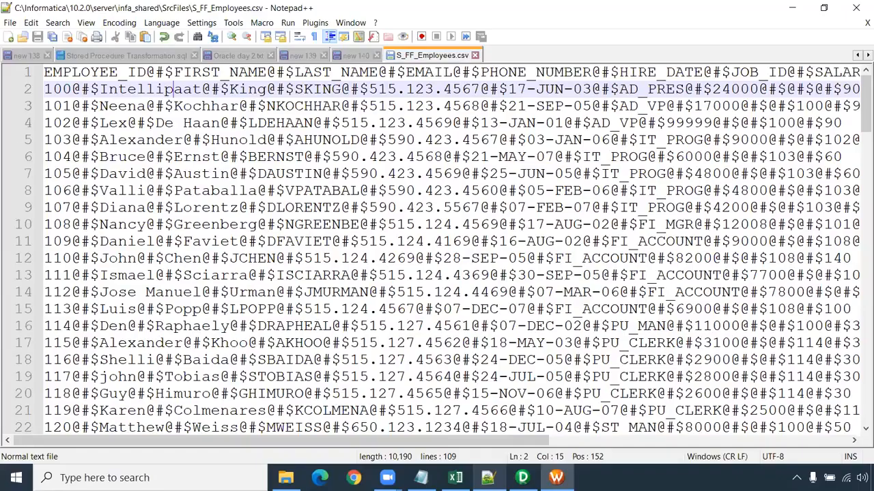
{"action": "scroll", "coordinate": [681, 229], "scroll_direction": "down", "scroll_amount": 2, "text": "ctrl"}
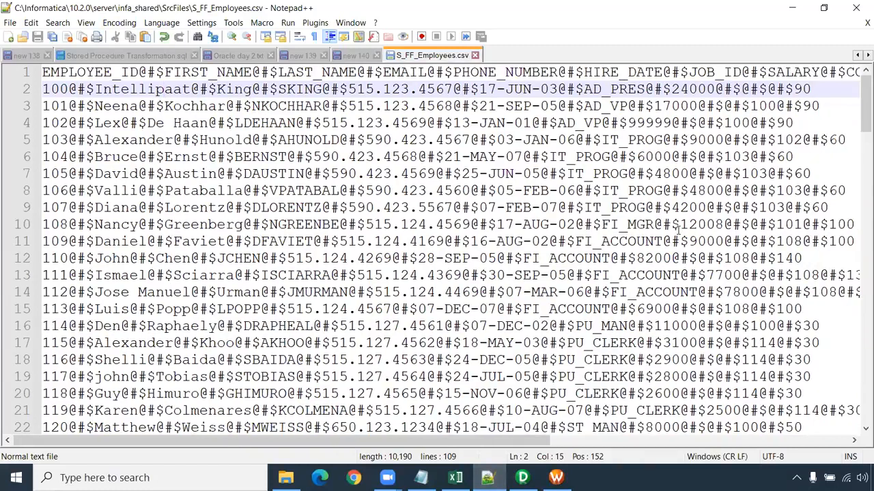
{"action": "left_click_drag", "start_coordinate": [744, 88], "coordinate": [673, 88]}
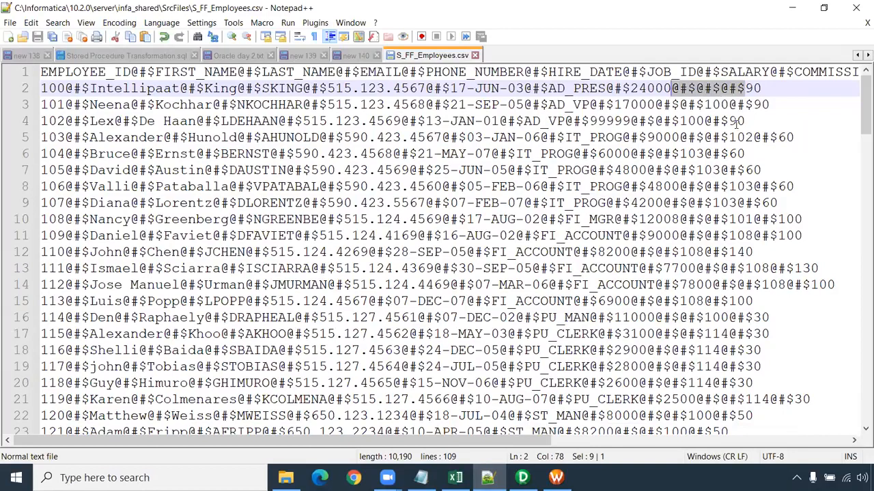
{"action": "key", "text": "alt+Tab"}
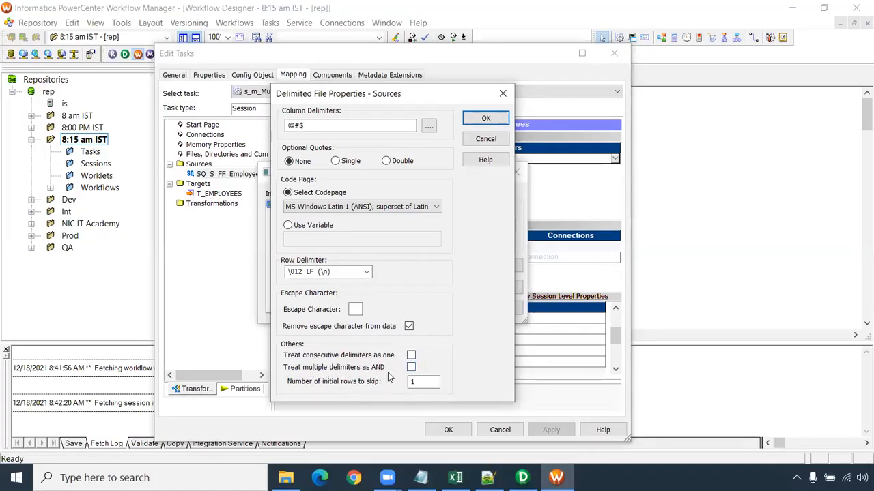
{"action": "left_click", "coordinate": [411, 367]}
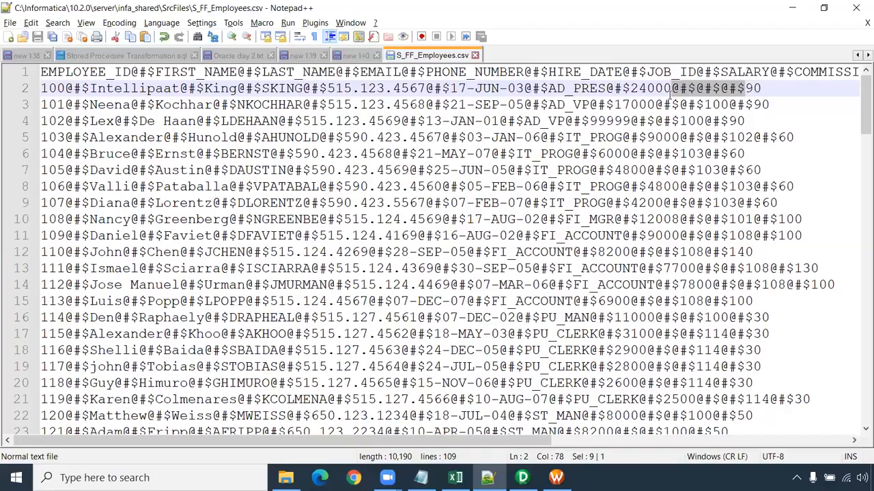
- Highlight single @#$ delimiters in the first record of S_FF_Employees.csv, then return to the delimited file properties
{"action": "left_click", "coordinate": [672, 88]}
{"action": "left_click_drag", "start_coordinate": [694, 89], "coordinate": [672, 89]}
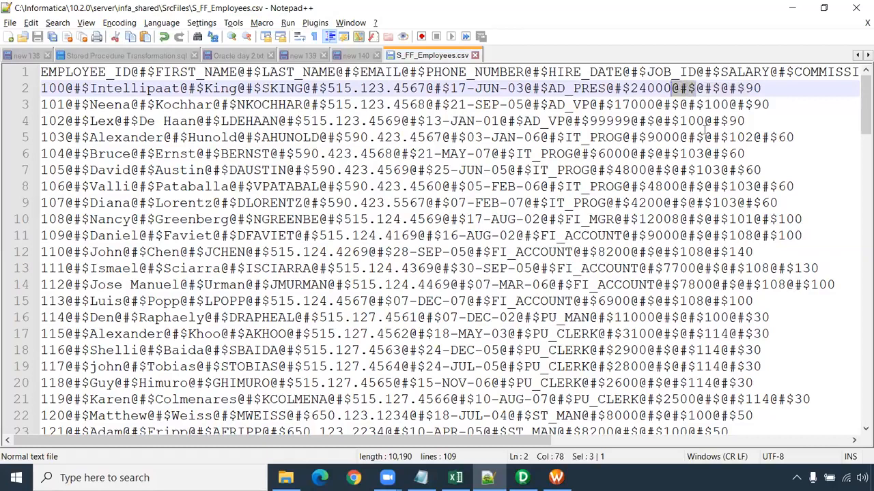
{"action": "left_click_drag", "start_coordinate": [90, 89], "coordinate": [66, 88]}
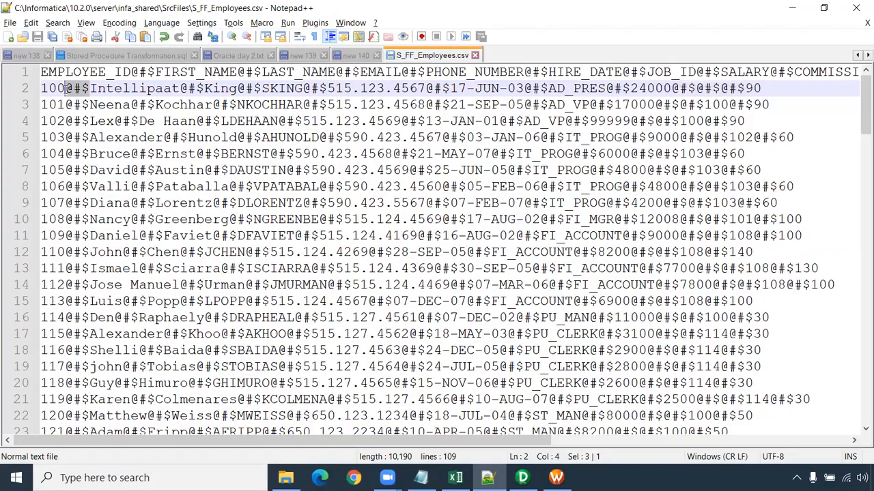
{"action": "key", "text": "alt+Tab"}
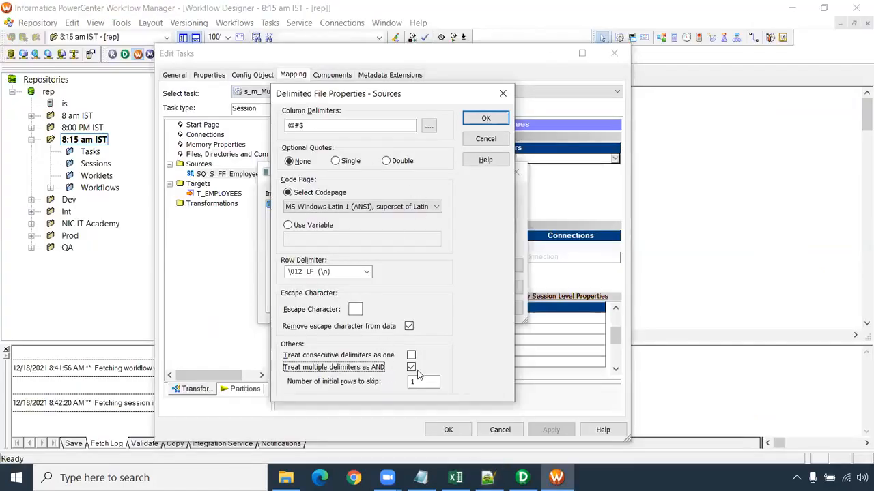
- Review the @#$ delimiter and the number of initial rows to skip, accept the flat file properties and apply them to the session
{"action": "left_click_drag", "start_coordinate": [318, 125], "coordinate": [288, 127]}
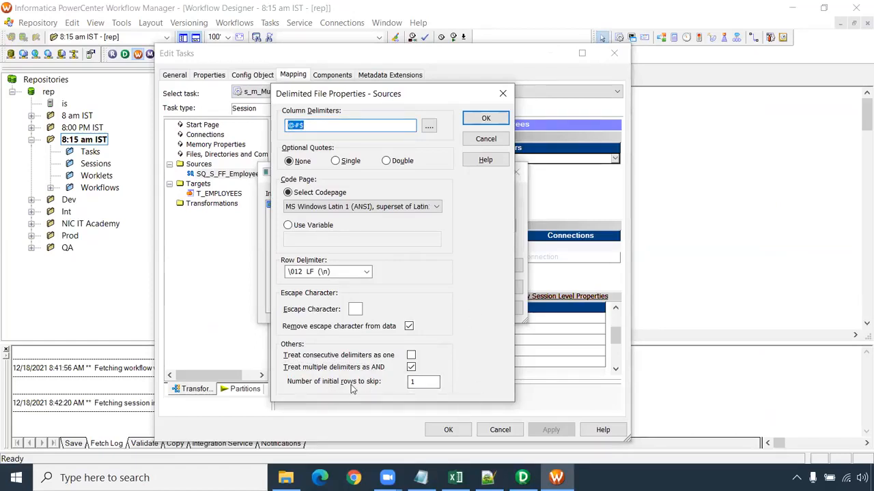
{"action": "double_click", "coordinate": [412, 382]}
{"action": "left_click", "coordinate": [482, 124]}
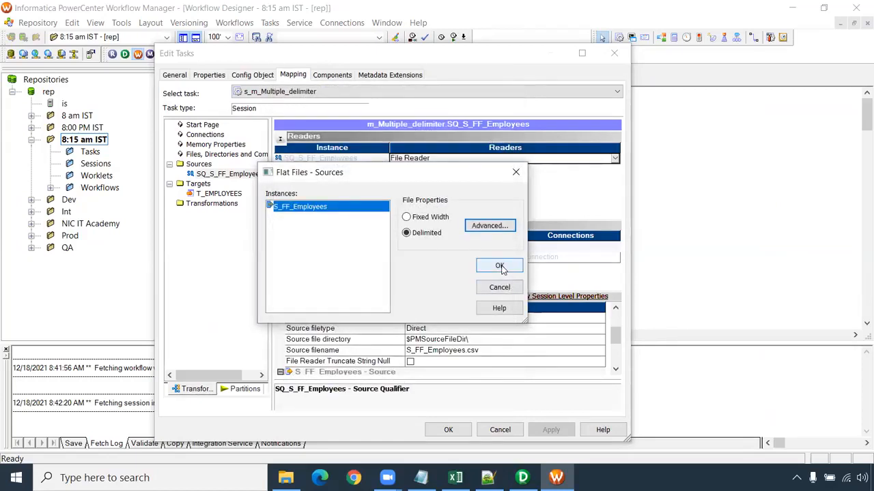
{"action": "left_click", "coordinate": [501, 267]}
{"action": "left_click", "coordinate": [550, 430]}
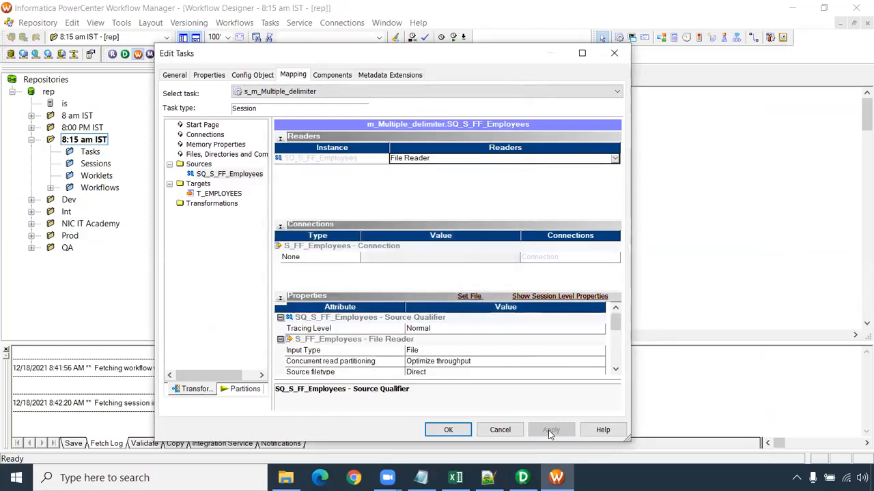
- Set the relational connection of the T_EMPLOYEES target to Oracle_Tgt
{"action": "left_click", "coordinate": [217, 194]}
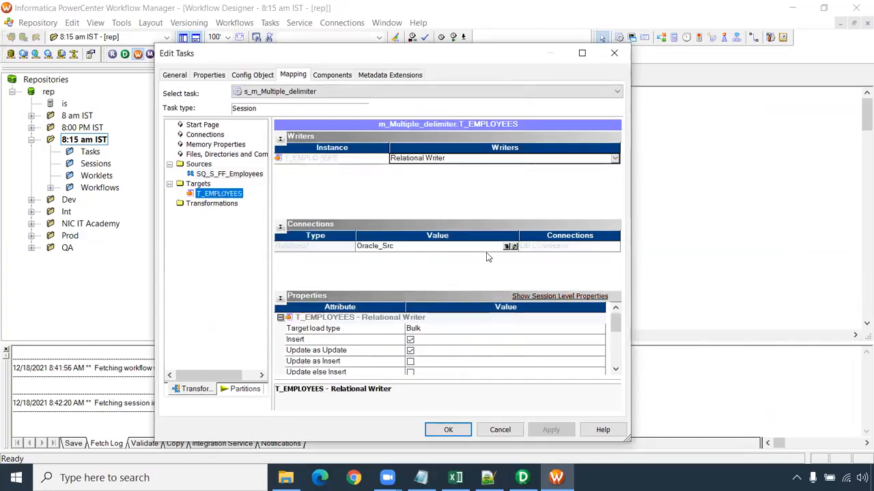
{"action": "left_click", "coordinate": [507, 246]}
{"action": "left_click", "coordinate": [345, 256]}
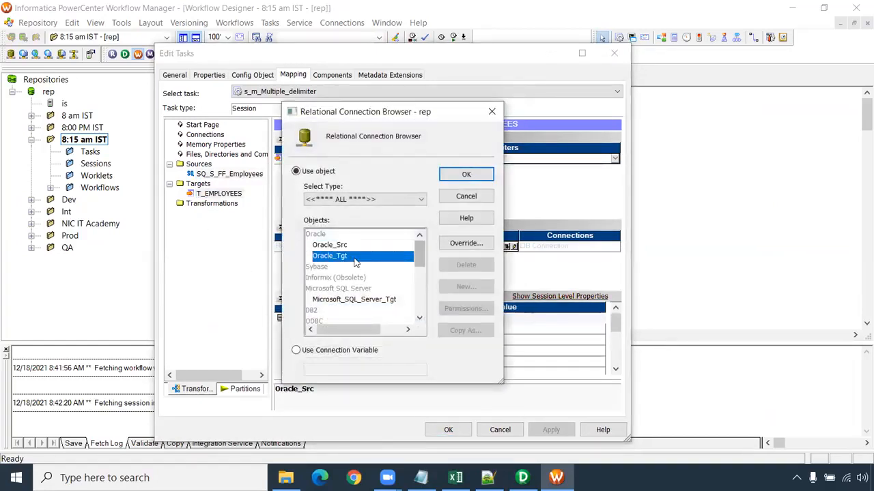
{"action": "left_click", "coordinate": [461, 179]}
{"action": "left_click", "coordinate": [616, 369]}
- Enable the truncate target table option for T_EMPLOYEES, apply it to the session and save the workflow
{"action": "left_click", "coordinate": [615, 370]}
{"action": "left_click", "coordinate": [616, 369]}
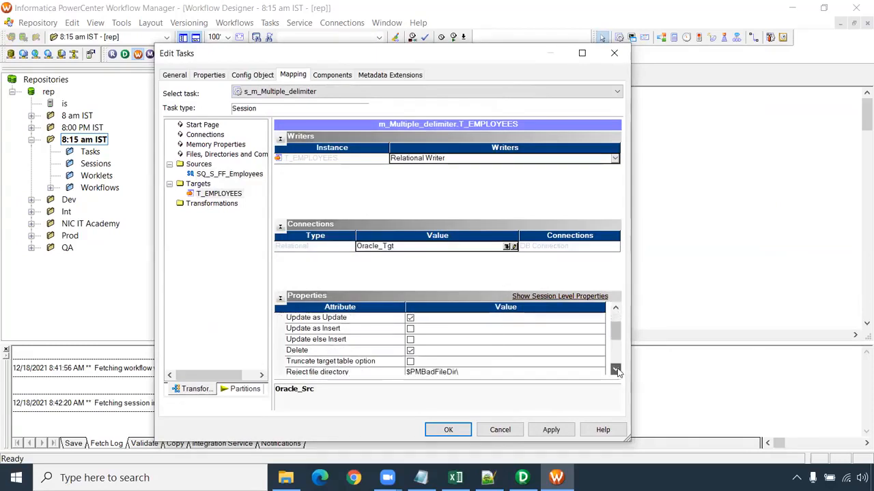
{"action": "left_click", "coordinate": [616, 369]}
{"action": "left_click", "coordinate": [615, 370]}
{"action": "left_click", "coordinate": [410, 339]}
{"action": "left_click", "coordinate": [543, 433]}
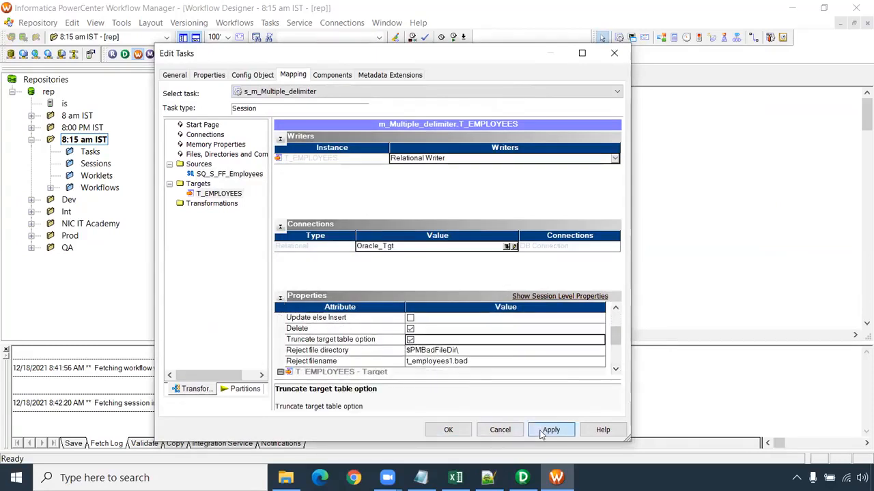
{"action": "left_click", "coordinate": [451, 430]}
{"action": "key", "text": "ctrl+s"}
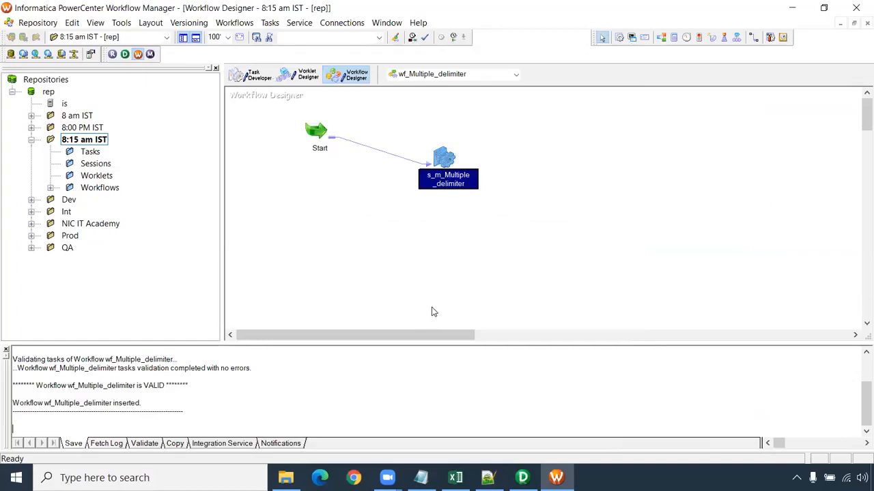
- Start workflow wf_Multiple_delimiter and launch Oracle SQL Developer from the desktop
{"action": "right_click", "coordinate": [336, 214]}
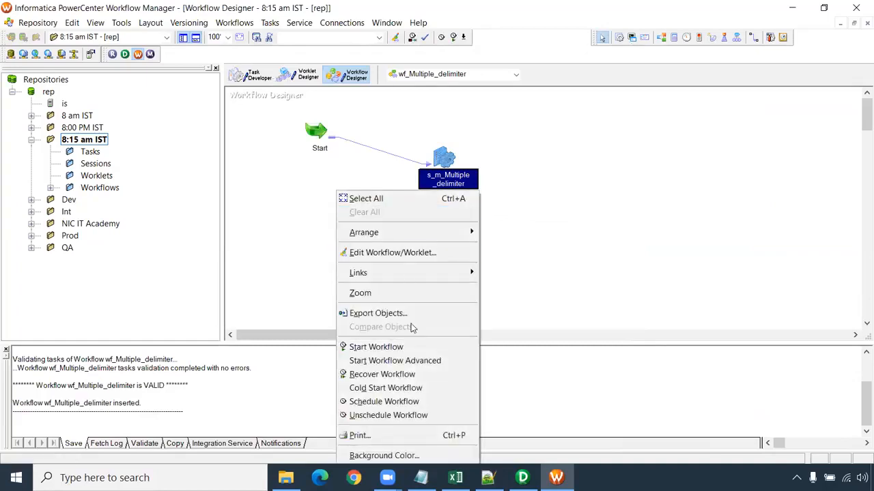
{"action": "left_click", "coordinate": [412, 346]}
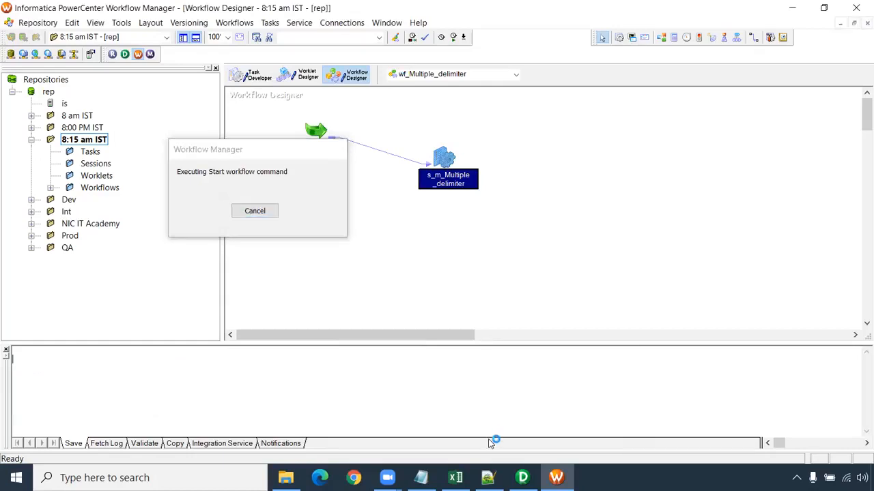
{"action": "key", "text": "super+d"}
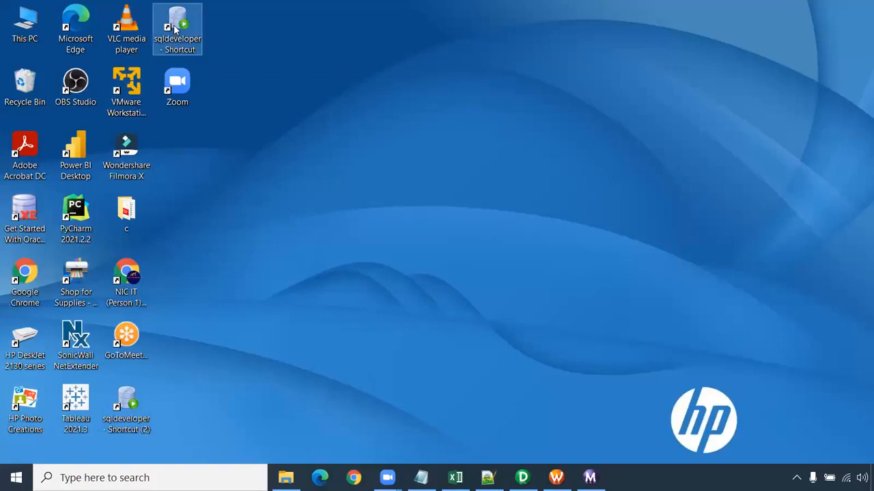
{"action": "double_click", "coordinate": [175, 28]}
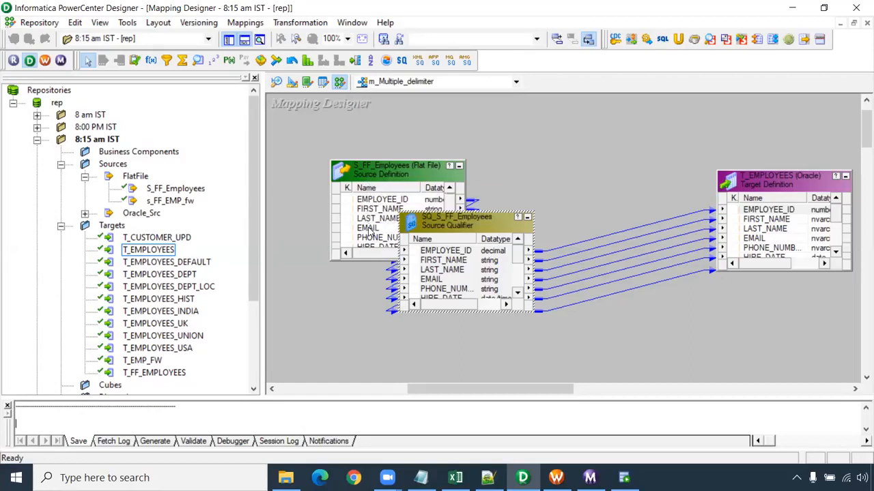
- In PowerCenter Designer, spread the S_FF_Employees source and its source qualifier apart in the mapping, and check the source's datetime format
{"action": "left_click_drag", "start_coordinate": [456, 236], "coordinate": [548, 183]}
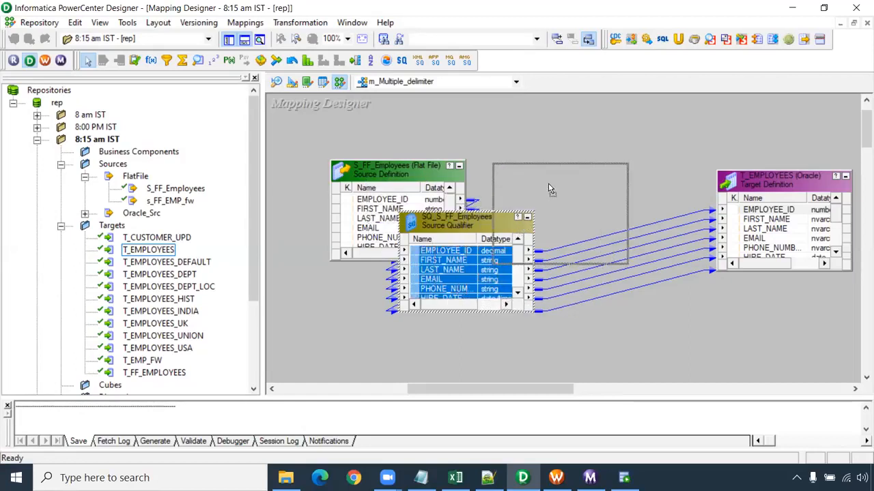
{"action": "left_click_drag", "start_coordinate": [401, 166], "coordinate": [332, 173]}
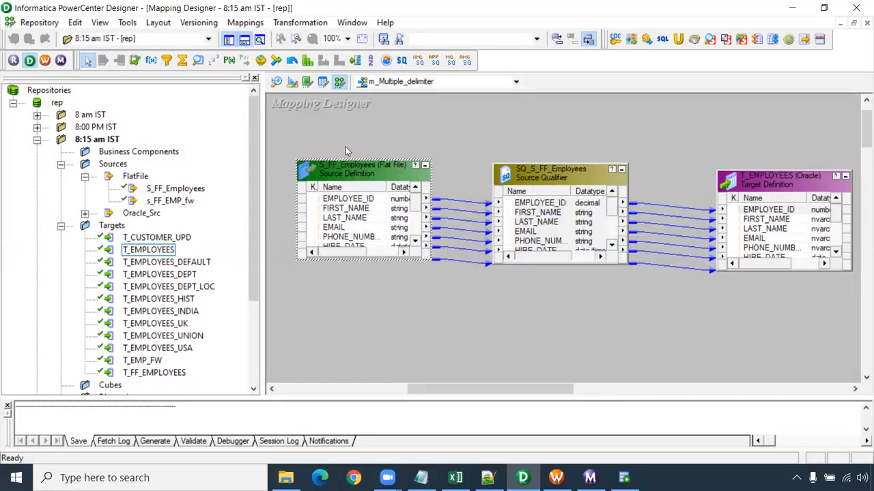
{"action": "double_click", "coordinate": [351, 177]}
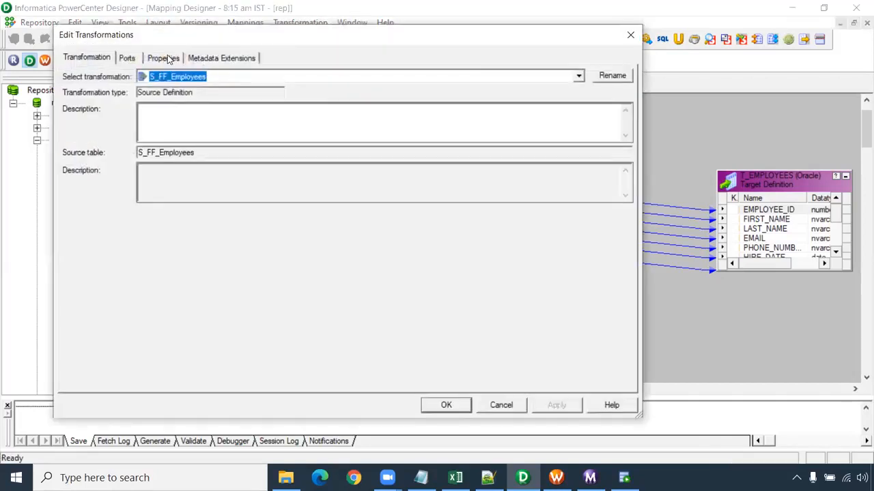
{"action": "left_click", "coordinate": [164, 58]}
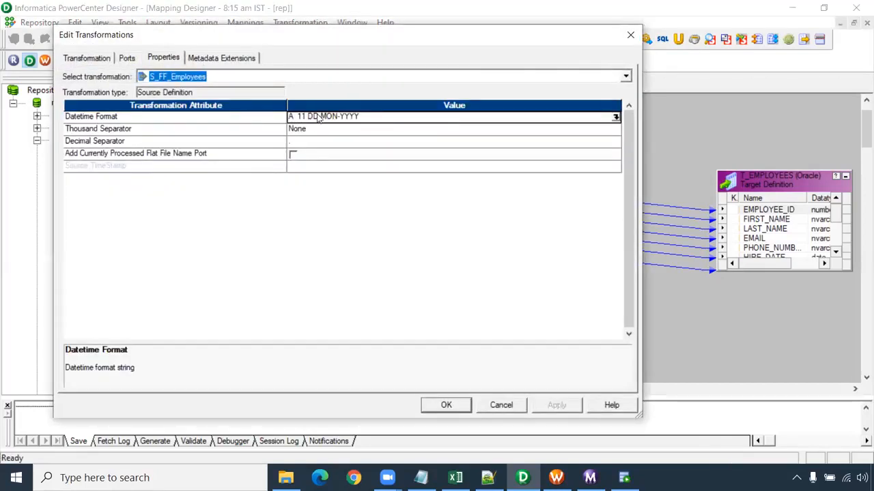
{"action": "left_click", "coordinate": [630, 34]}
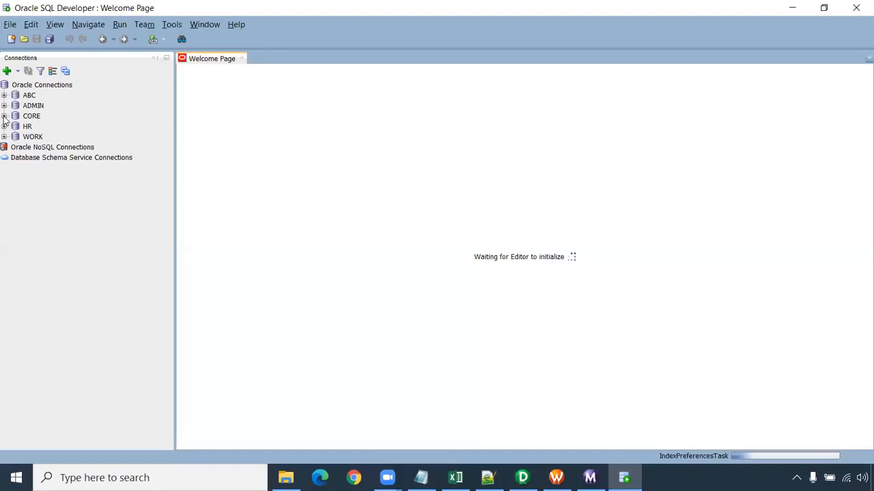
- Connect to the HR and CORE databases in Oracle SQL Developer by entering each connection's password
{"action": "left_click", "coordinate": [4, 126]}
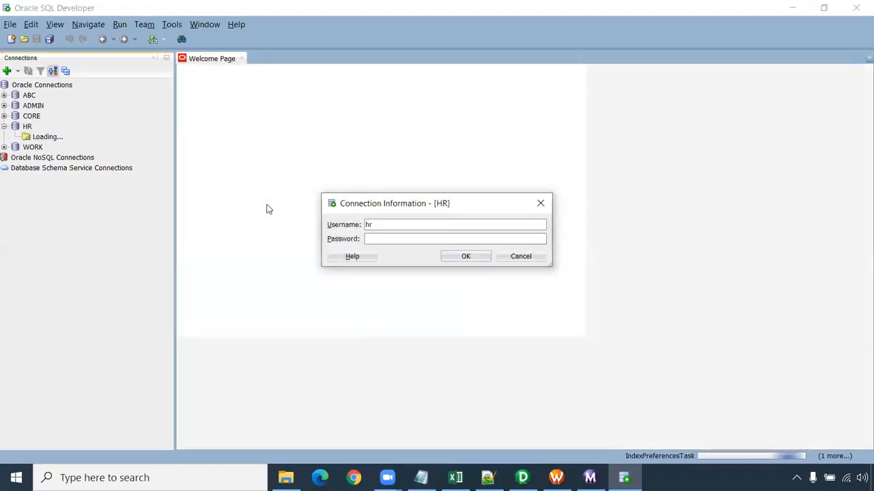
{"action": "type", "text": "hr"}
{"action": "key", "text": "Return"}
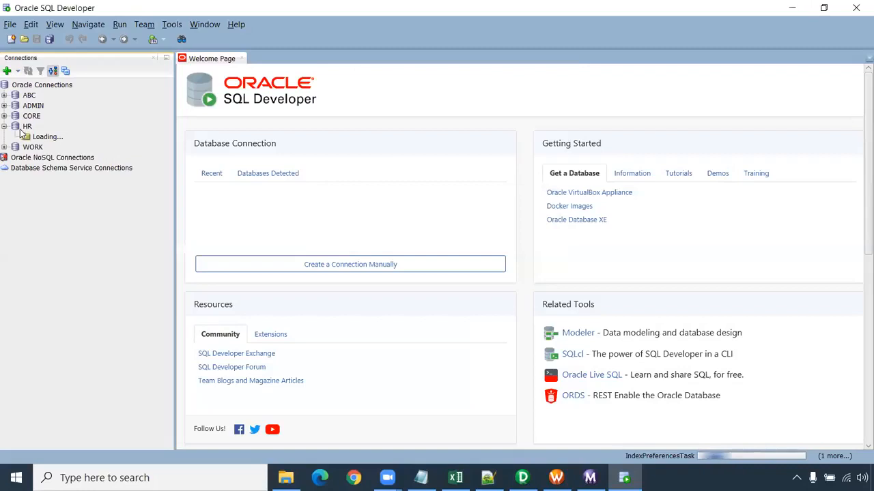
{"action": "left_click", "coordinate": [4, 116]}
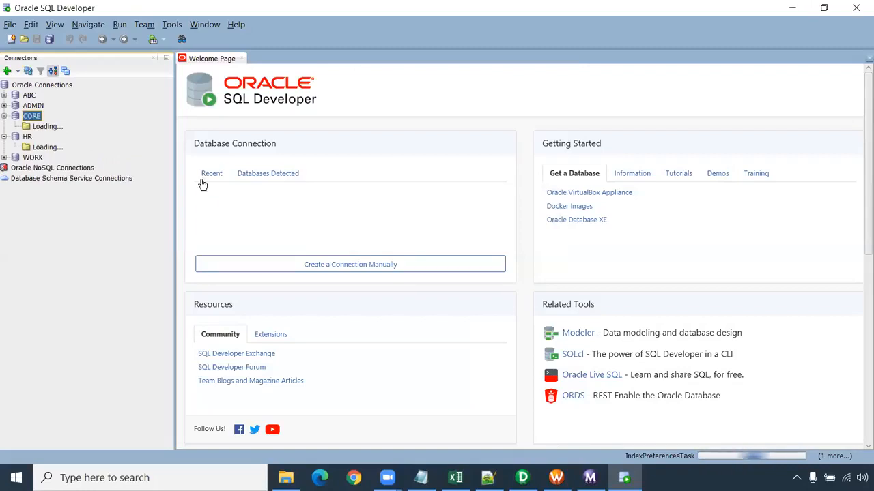
{"action": "type", "text": "core"}
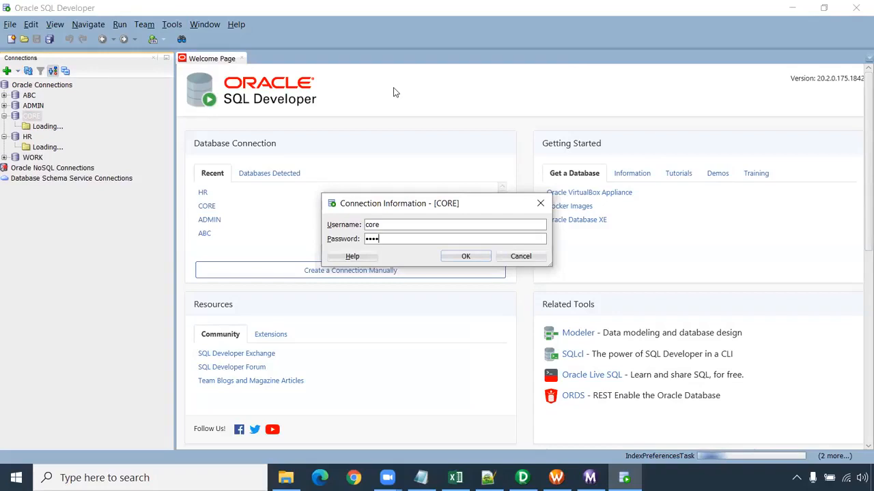
{"action": "key", "text": "Return"}
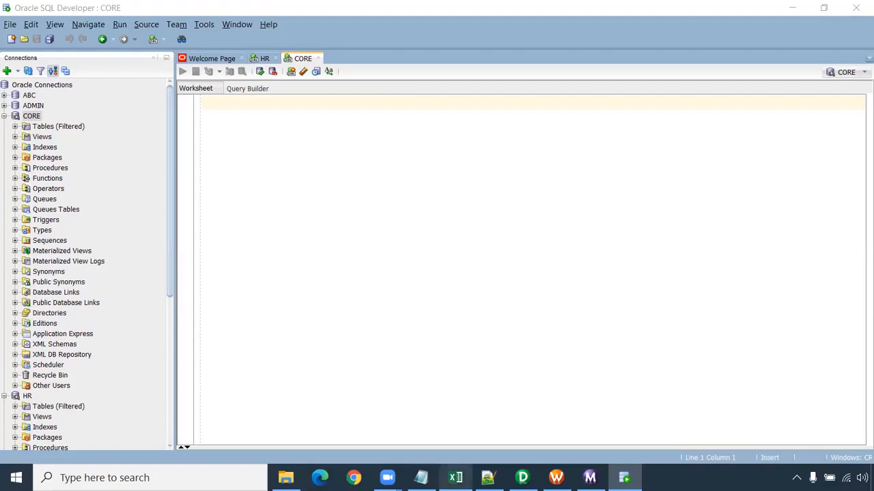
- In Workflow Monitor, examine the s_m_Multiple_delimiter run's task details and the source/target statistics for SQ_S_FF_Employees and T_EMPLOYEES
{"action": "mouse_move", "coordinate": [455, 478]}
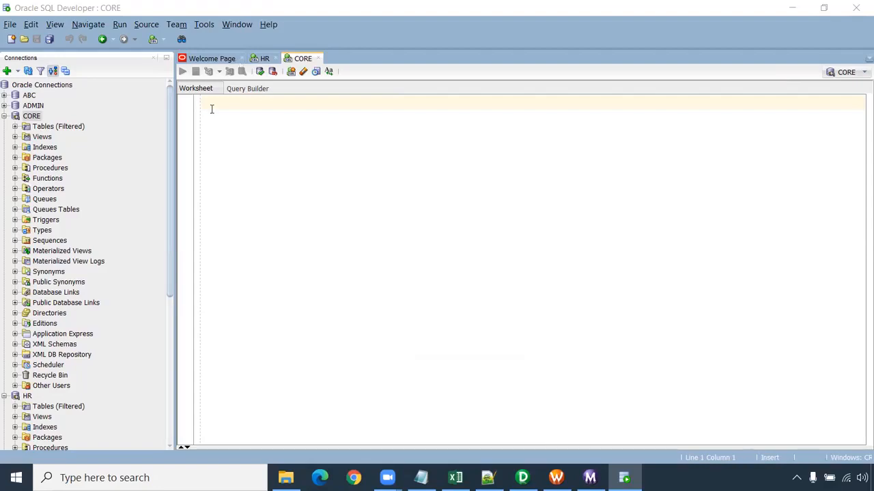
{"action": "left_click", "coordinate": [590, 478]}
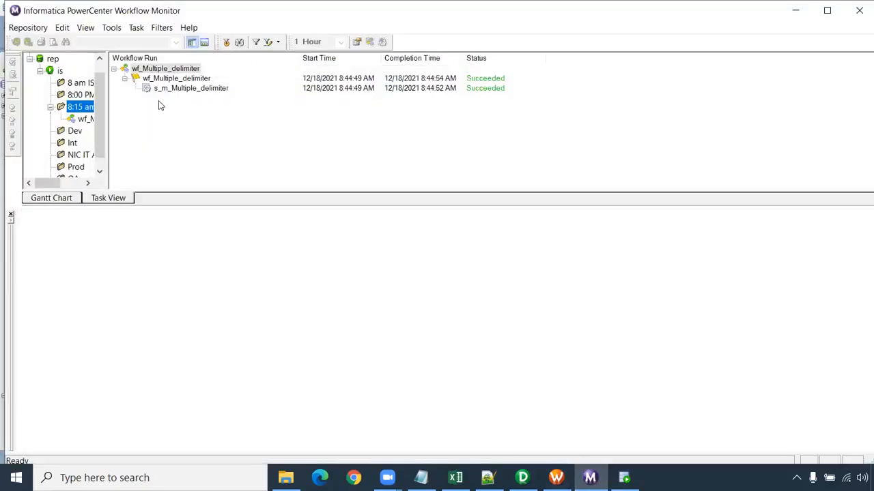
{"action": "left_click_drag", "start_coordinate": [107, 107], "coordinate": [136, 111]}
{"action": "left_click", "coordinate": [114, 123]}
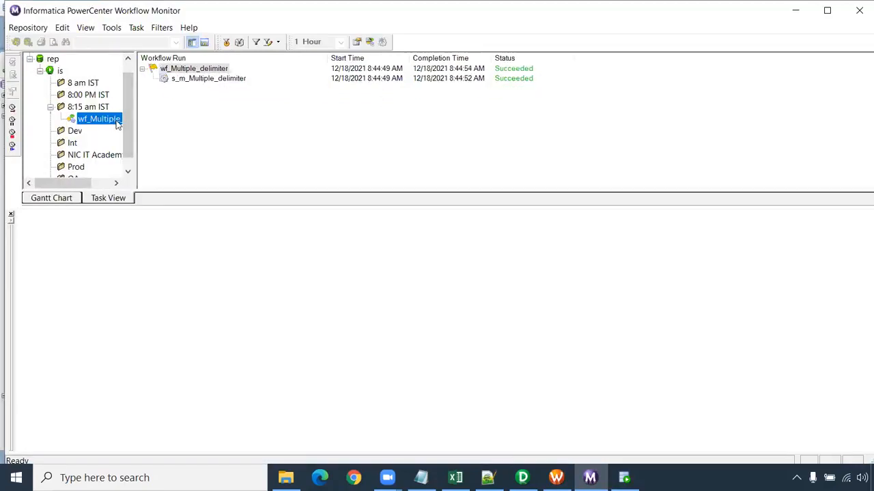
{"action": "left_click", "coordinate": [213, 79]}
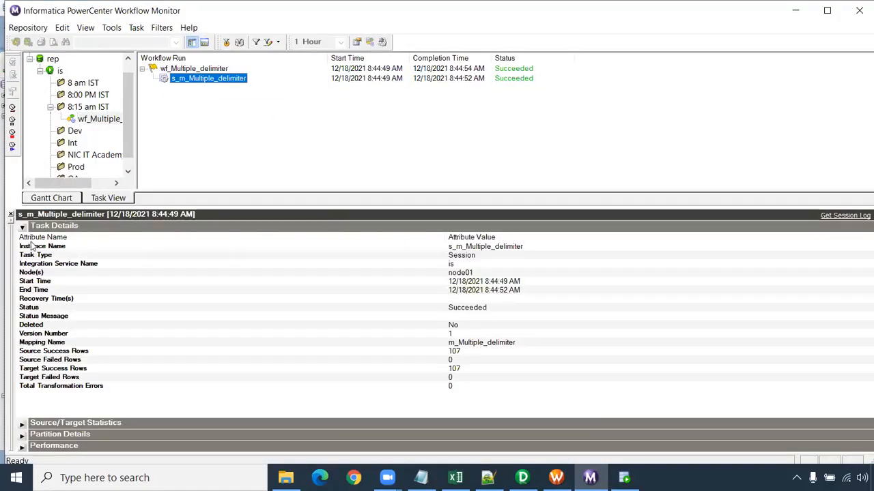
{"action": "left_click", "coordinate": [22, 227]}
{"action": "left_click", "coordinate": [22, 237]}
{"action": "left_click", "coordinate": [168, 259]}
{"action": "left_click", "coordinate": [199, 270]}
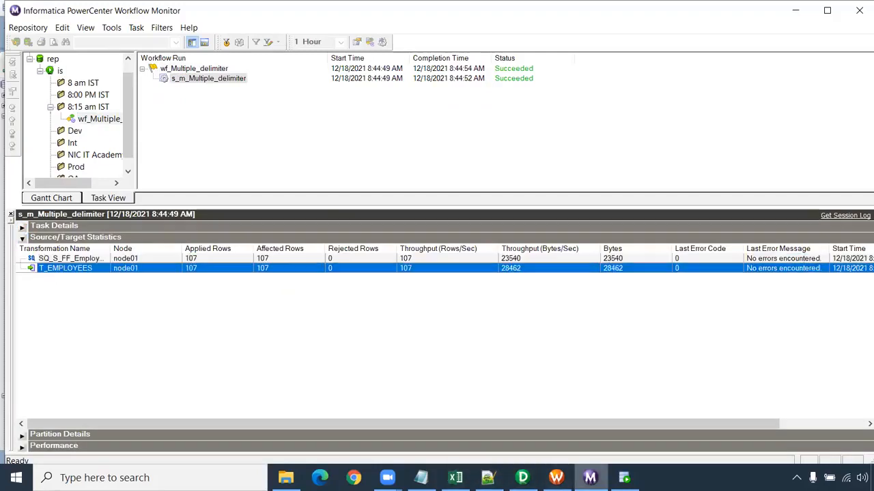
- In SQL Developer, run the query "select * from t_employees;" on the CORE connection
{"action": "left_click", "coordinate": [624, 478]}
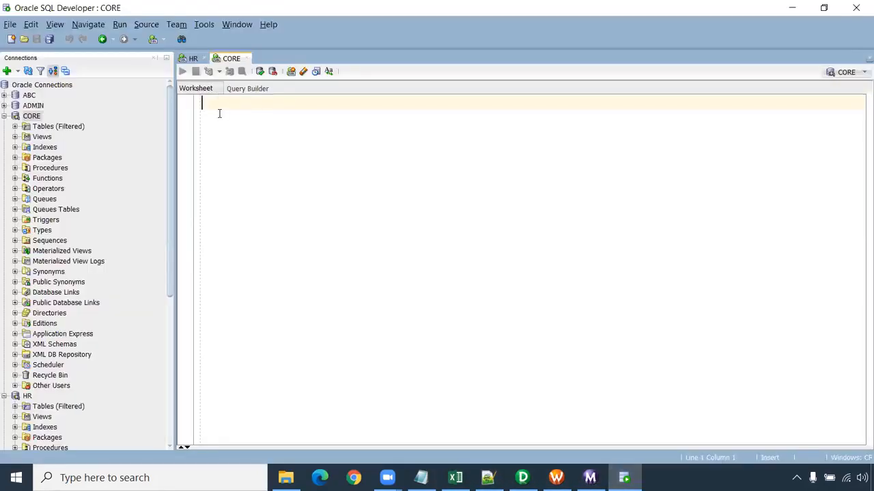
{"action": "type", "text": "select "}
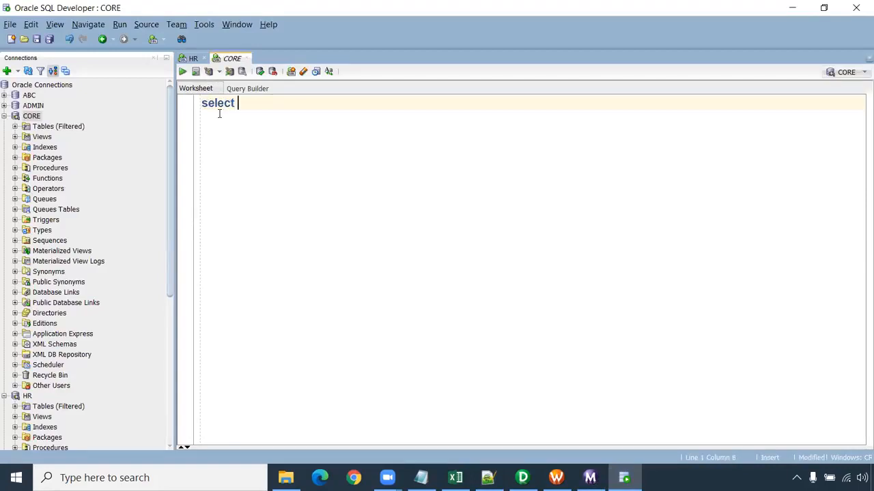
{"action": "type", "text": "(from t_employees"}
{"action": "key", "text": "ctrl+Return"}
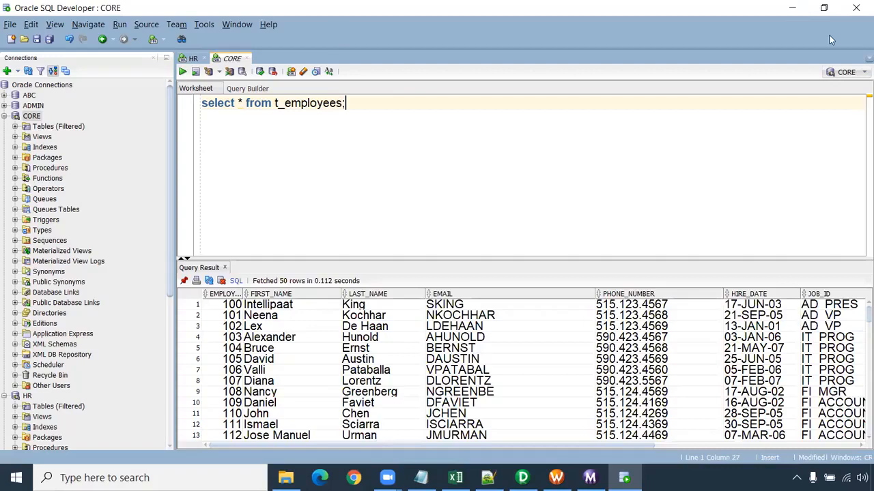
- Switch back to Workflow Manager and review the source and target mapping settings of session s_m_Multiple_delimiter
{"action": "left_click", "coordinate": [792, 8]}
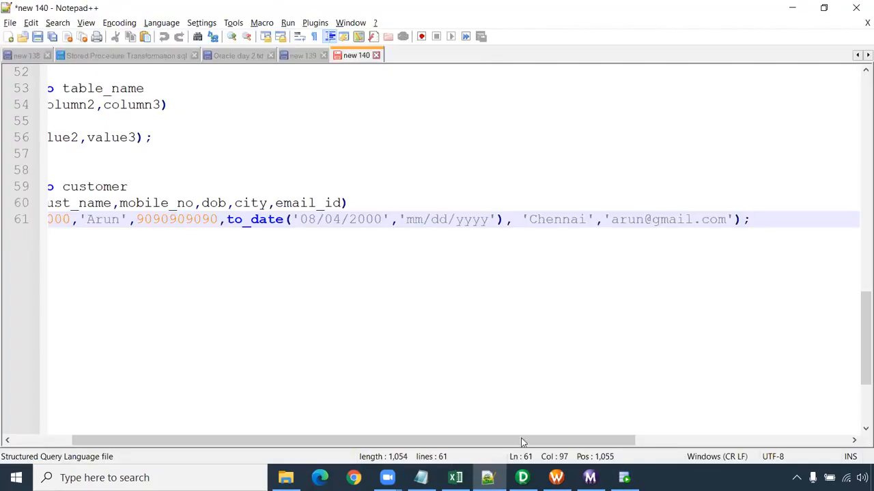
{"action": "left_click", "coordinate": [556, 478]}
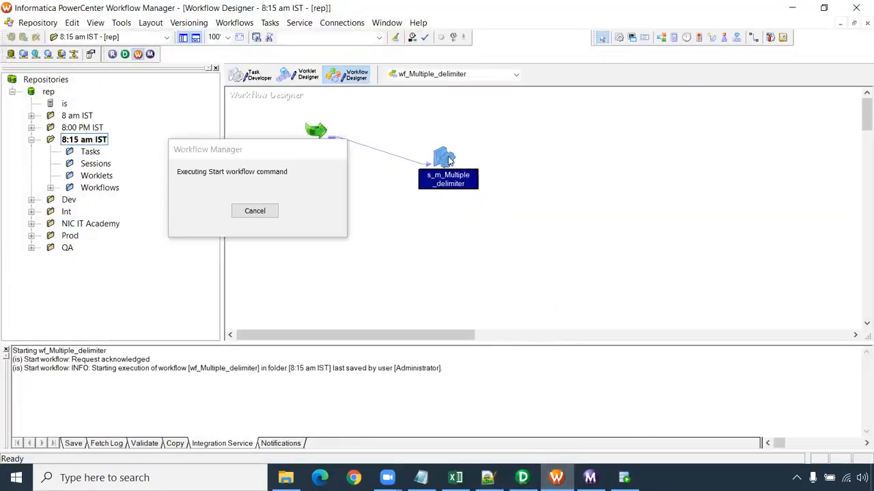
{"action": "double_click", "coordinate": [448, 159]}
{"action": "left_click", "coordinate": [294, 75]}
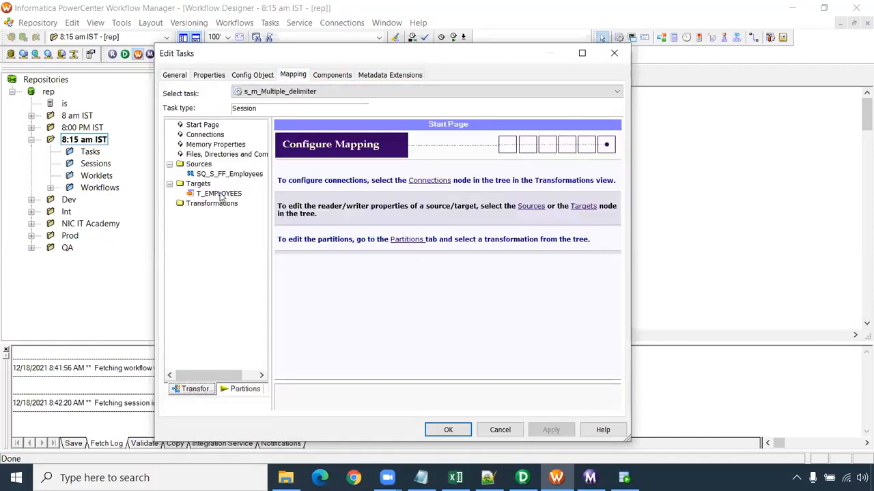
{"action": "left_click", "coordinate": [226, 176]}
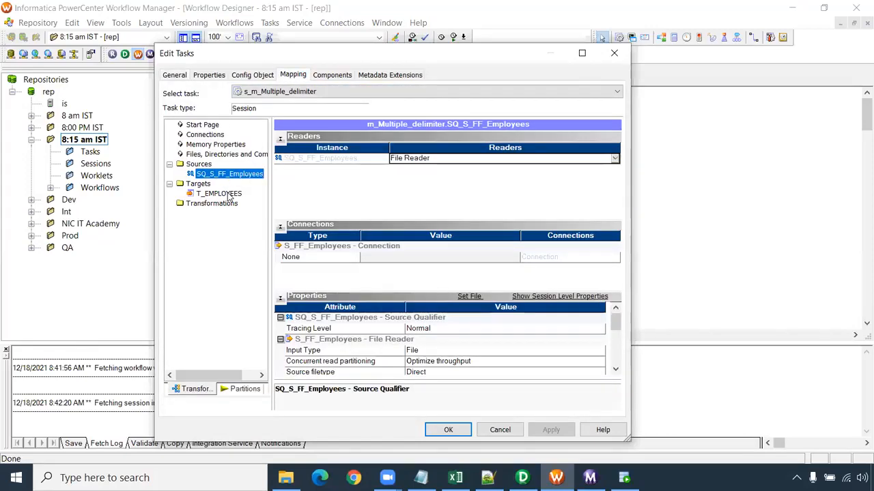
{"action": "left_click_drag", "start_coordinate": [615, 319], "coordinate": [616, 352]}
{"action": "left_click", "coordinate": [225, 193]}
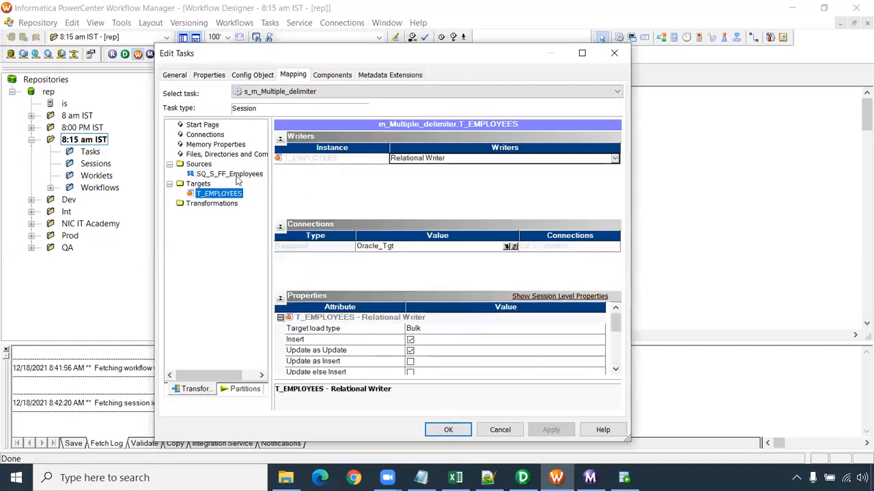
- Disable treating multiple delimiters as AND in the delimited file properties of source S_FF_Employees and accept the flat file settings
{"action": "left_click", "coordinate": [236, 176]}
{"action": "left_click", "coordinate": [480, 297]}
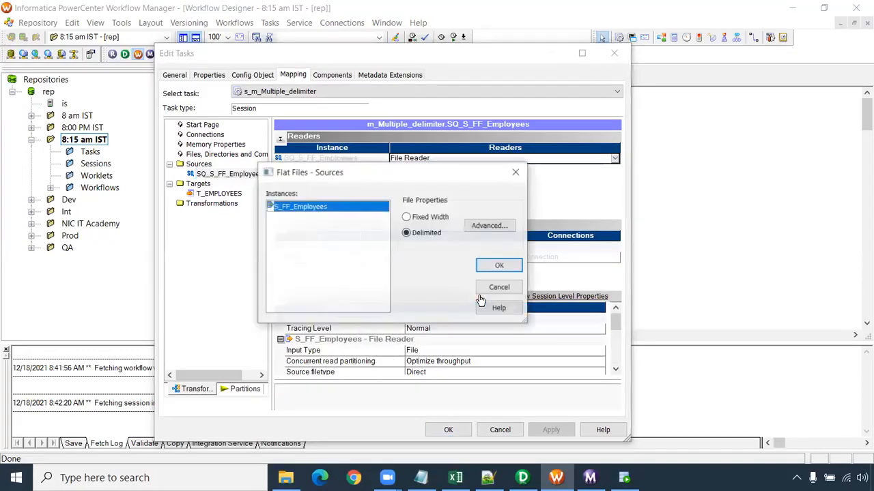
{"action": "left_click", "coordinate": [487, 226]}
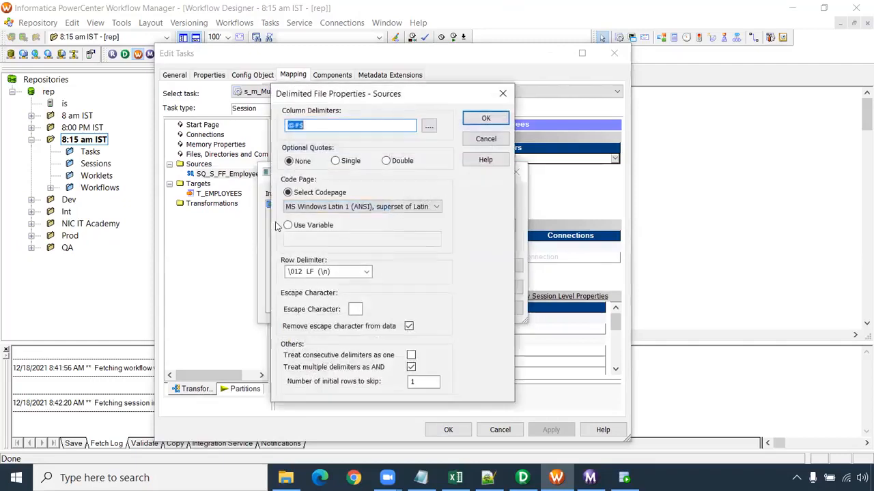
{"action": "left_click", "coordinate": [411, 367]}
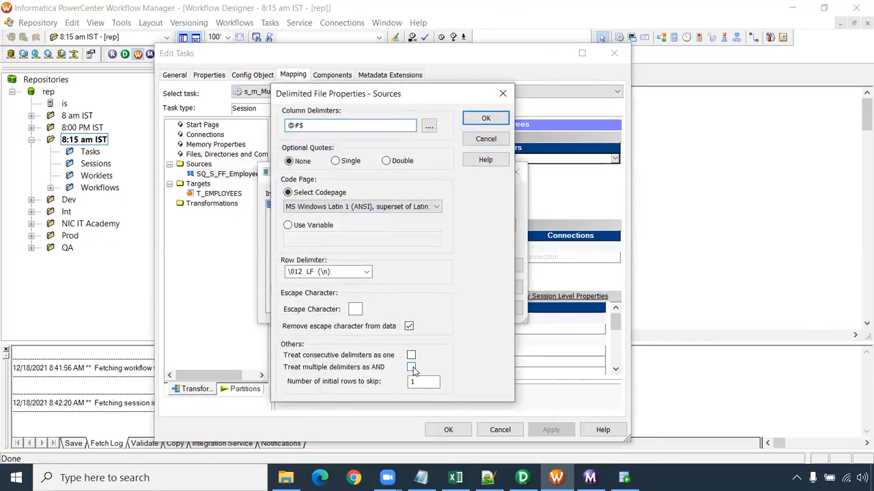
{"action": "left_click", "coordinate": [484, 120]}
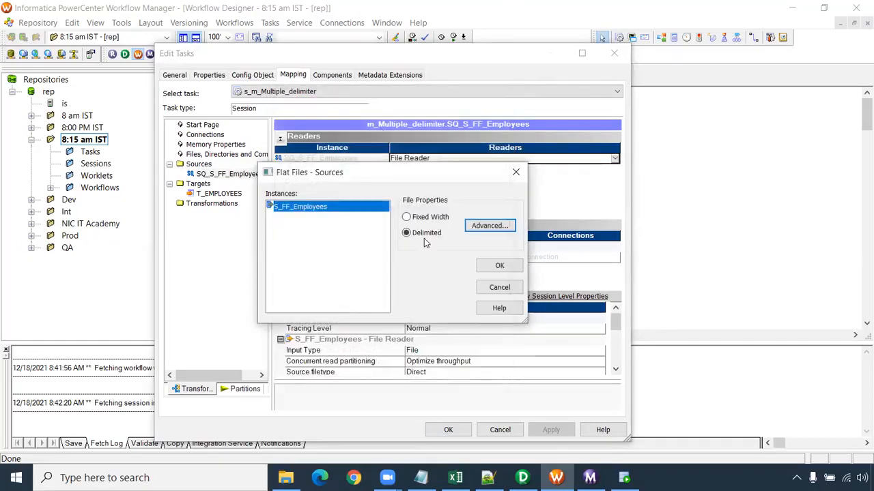
{"action": "left_click", "coordinate": [499, 265]}
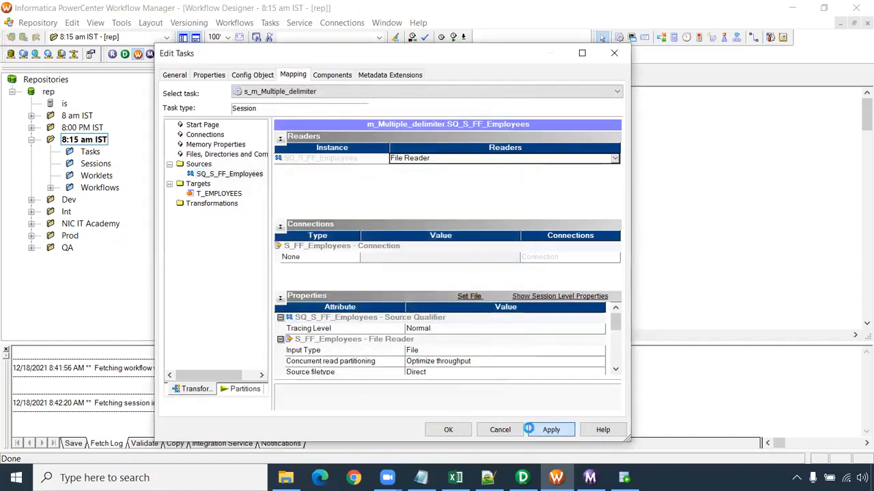
- Apply and save the session changes, and start workflow wf_Multiple_delimiter again
{"action": "left_click", "coordinate": [550, 430]}
{"action": "left_click", "coordinate": [448, 430]}
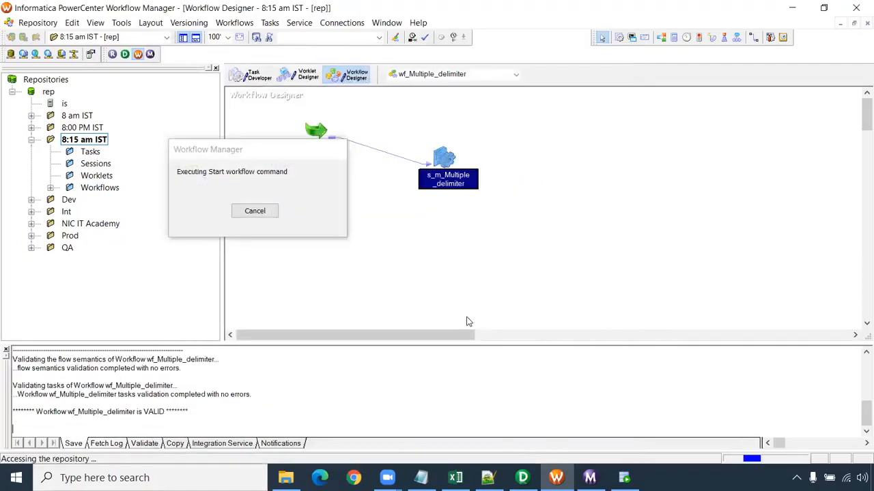
{"action": "right_click", "coordinate": [449, 247]}
{"action": "left_click", "coordinate": [490, 347]}
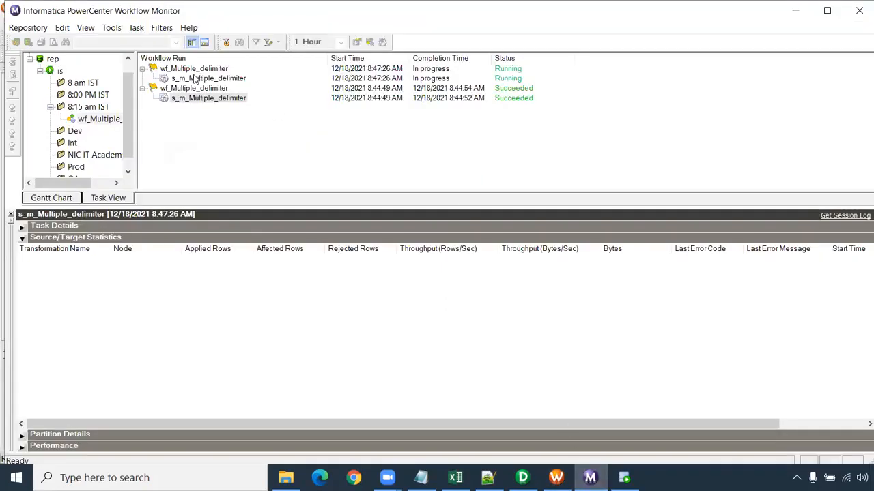
- In Workflow Monitor, compare the source/target statistics of the latest and previous s_m_Multiple_delimiter runs
{"action": "left_click", "coordinate": [195, 79]}
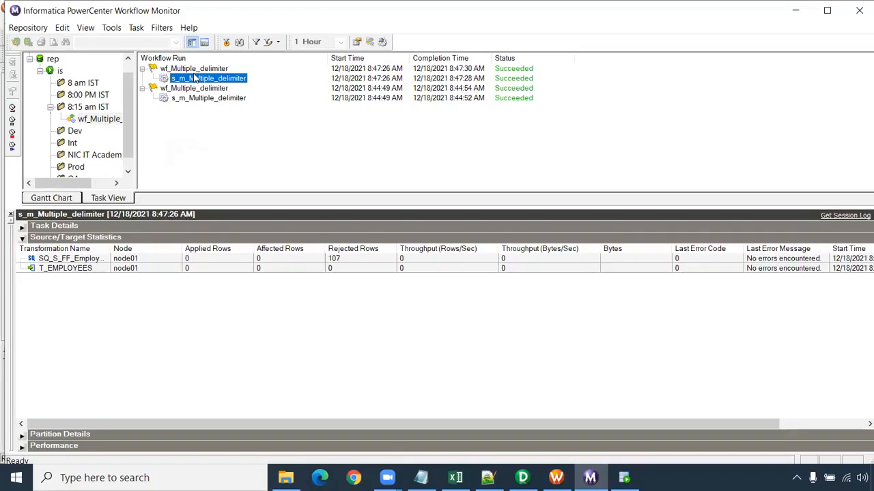
{"action": "left_click", "coordinate": [374, 258]}
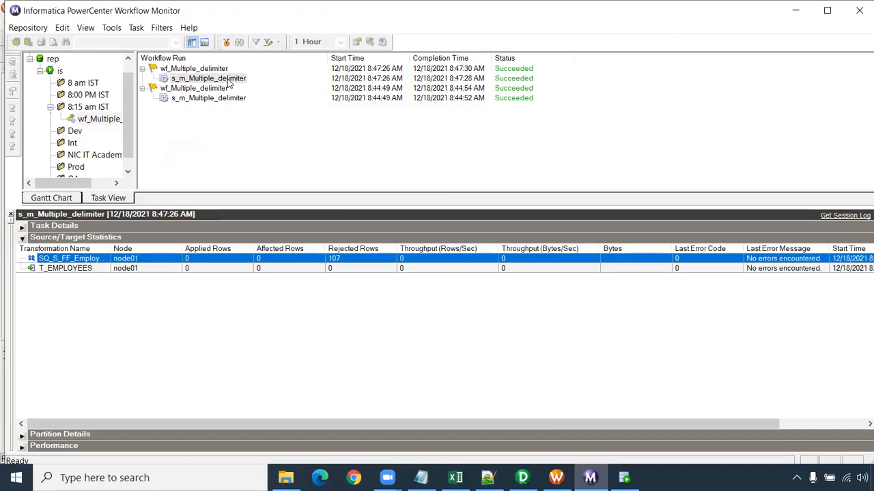
{"action": "left_click", "coordinate": [244, 148]}
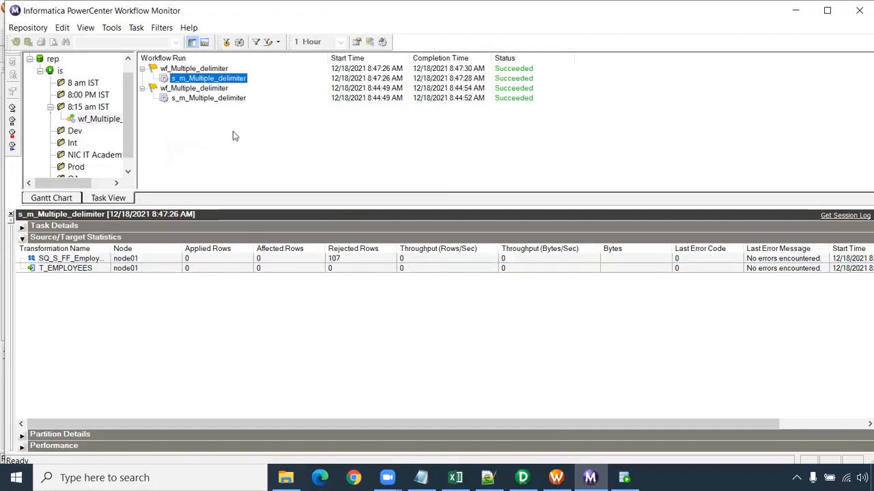
{"action": "left_click", "coordinate": [200, 98]}
{"action": "left_click", "coordinate": [202, 78]}
- Resize the Workflow Monitor panes to widen the repository tree and give the workflow run list more height
{"action": "left_click_drag", "start_coordinate": [137, 139], "coordinate": [177, 144]}
{"action": "left_click_drag", "start_coordinate": [167, 207], "coordinate": [170, 267]}
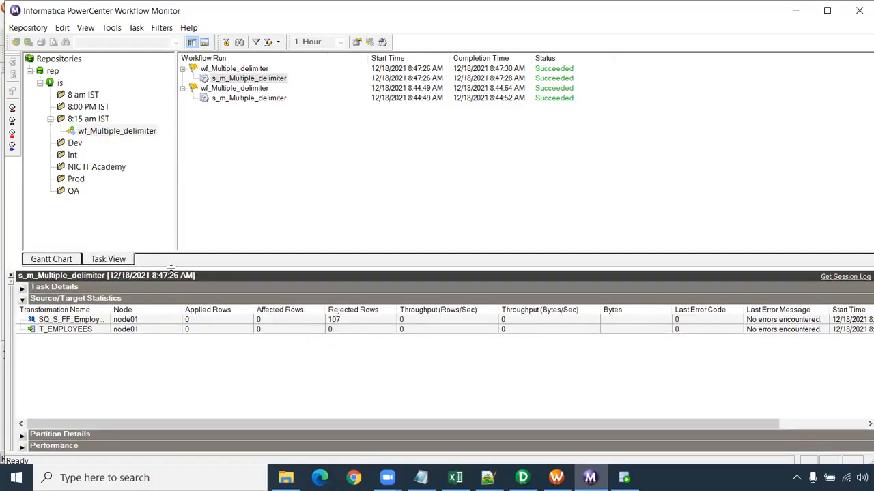
{"action": "left_click_drag", "start_coordinate": [176, 161], "coordinate": [166, 159]}
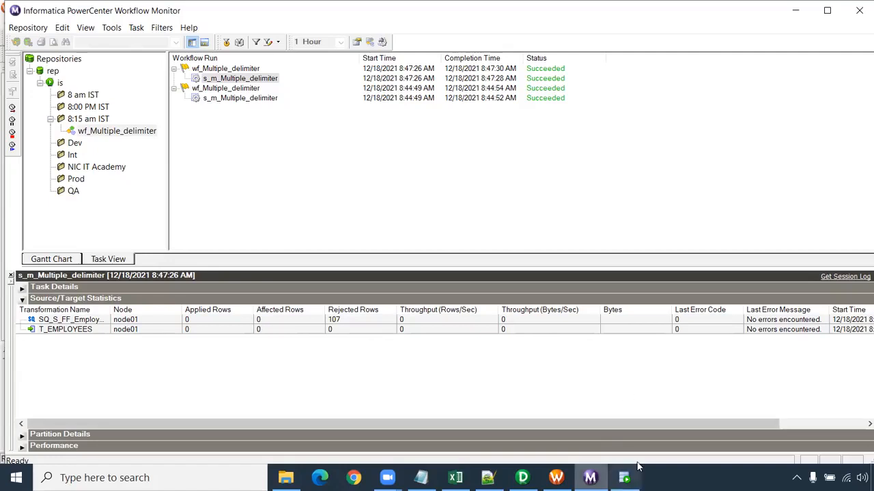
- Switch to the untitled Notepad notes, review the consecutive and multiple delimiter options, and minimize the window
{"action": "mouse_move", "coordinate": [487, 478]}
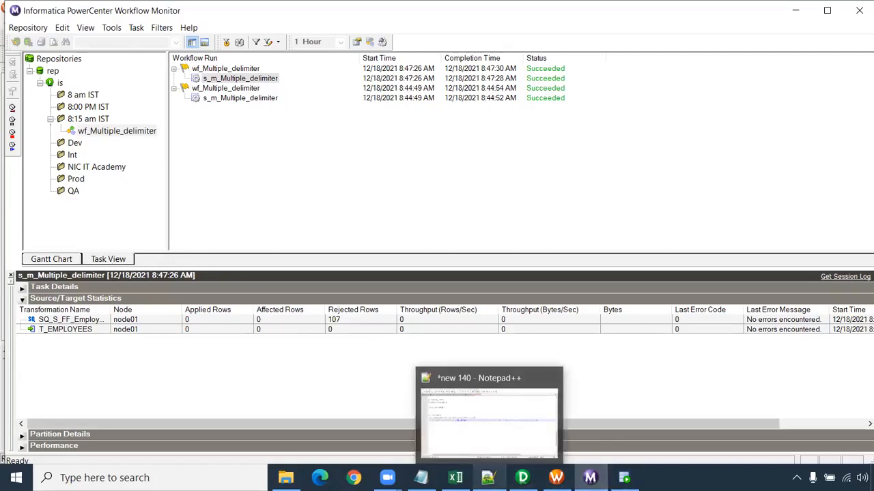
{"action": "left_click", "coordinate": [421, 477]}
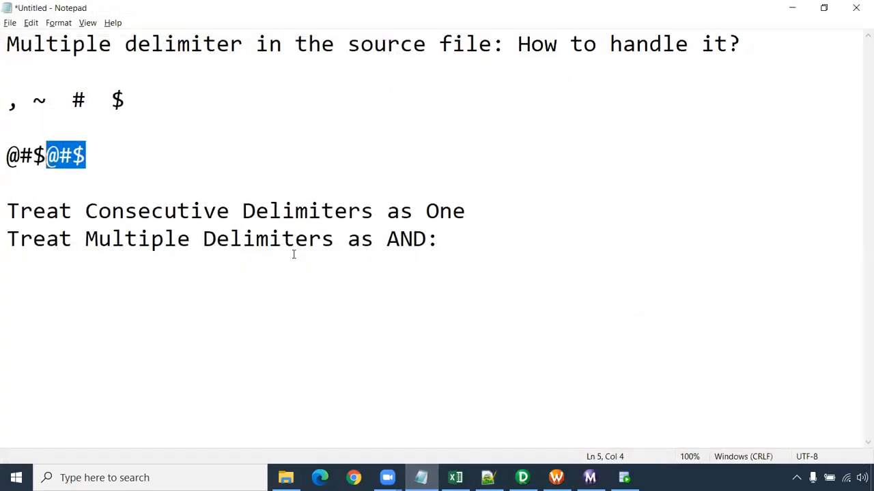
{"action": "left_click", "coordinate": [142, 147]}
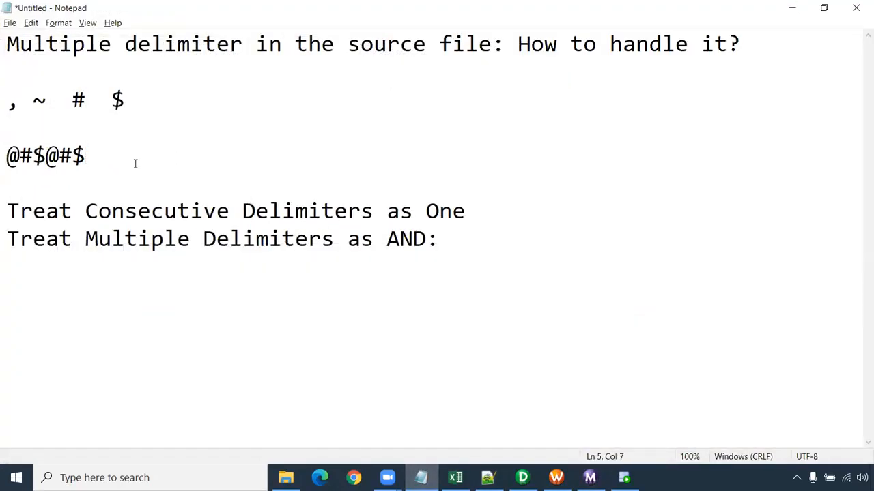
{"action": "left_click_drag", "start_coordinate": [459, 239], "coordinate": [5, 29]}
{"action": "left_click", "coordinate": [479, 139]}
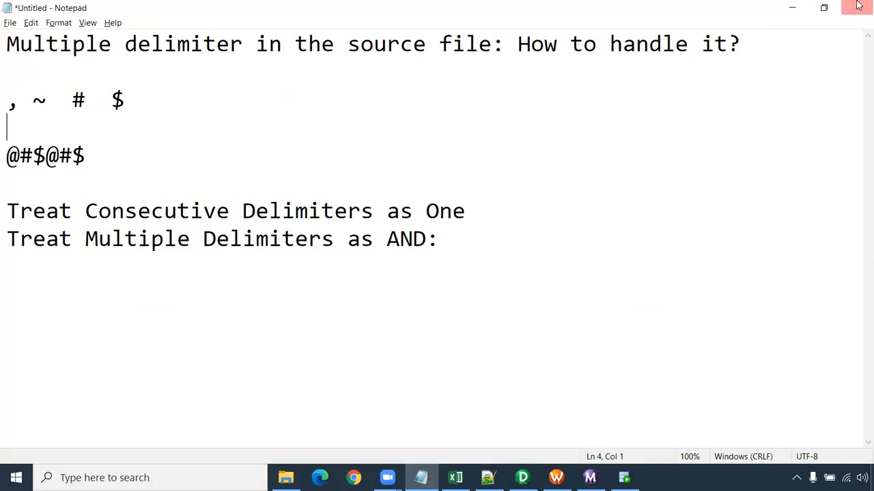
{"action": "left_click", "coordinate": [792, 6]}
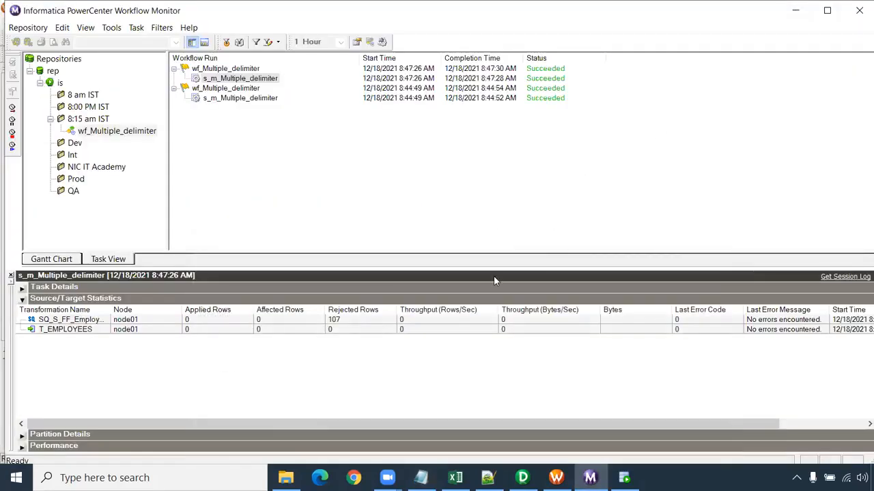
- Switch to File Explorer and review the S_FF_Employees source file in the SrcFiles folder
{"action": "mouse_move", "coordinate": [421, 478]}
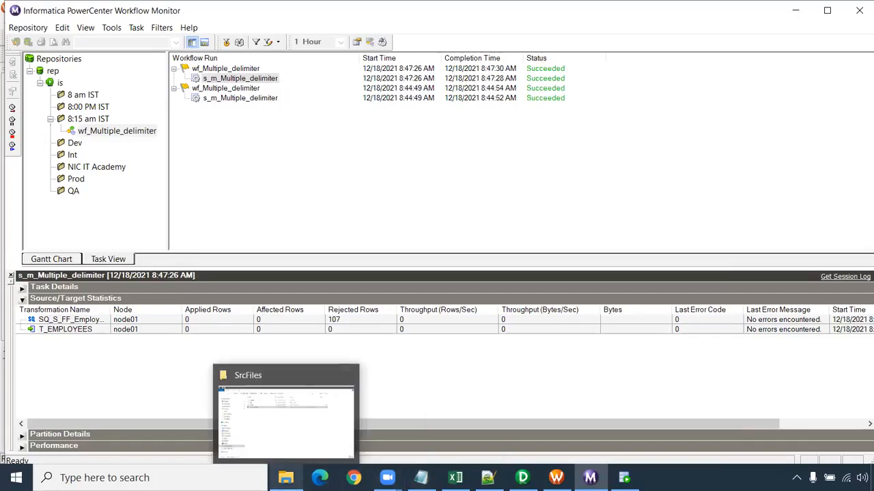
{"action": "left_click", "coordinate": [286, 478]}
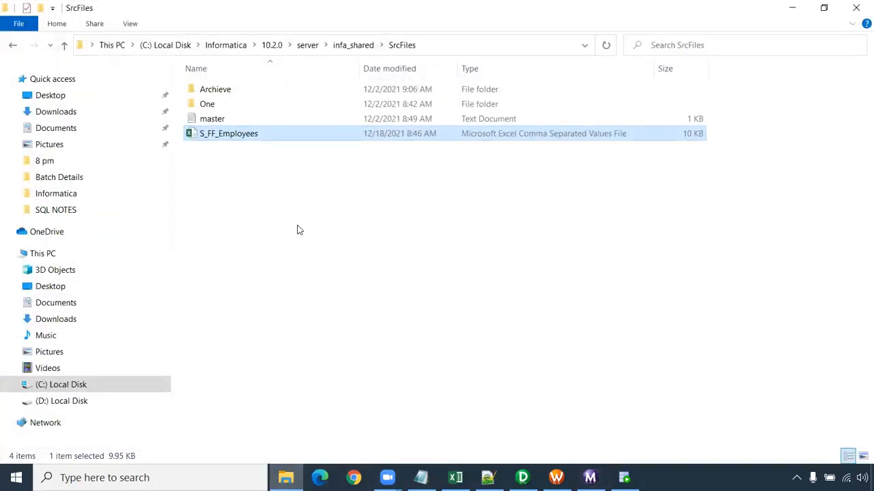
{"action": "left_click", "coordinate": [297, 230]}
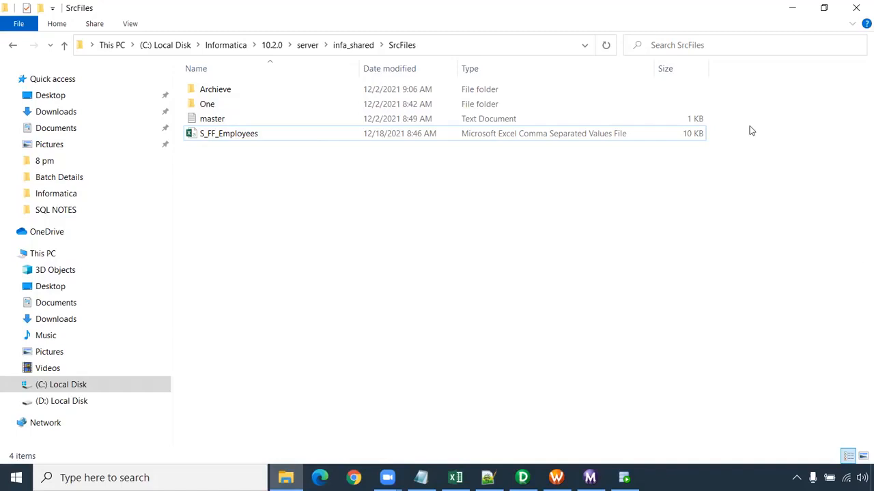
- Close the SrcFiles window and close the 8:15 am IST folder in Workflow Monitor
{"action": "left_click", "coordinate": [854, 8]}
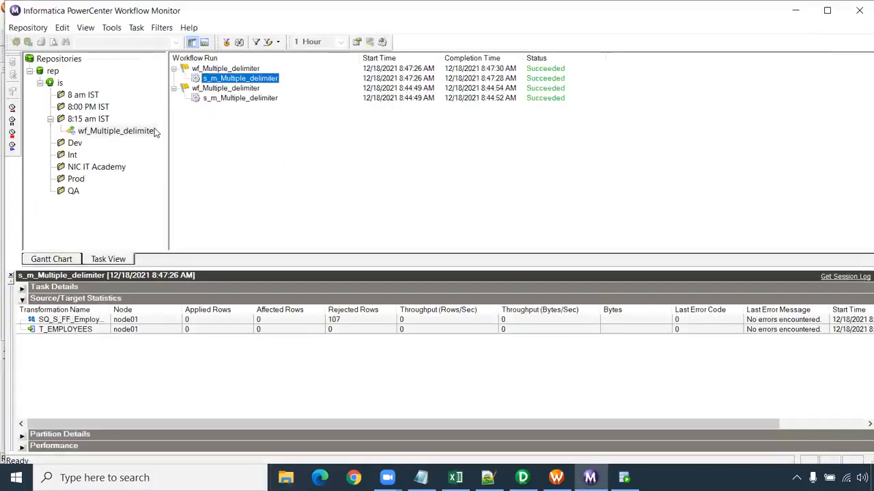
{"action": "right_click", "coordinate": [91, 120]}
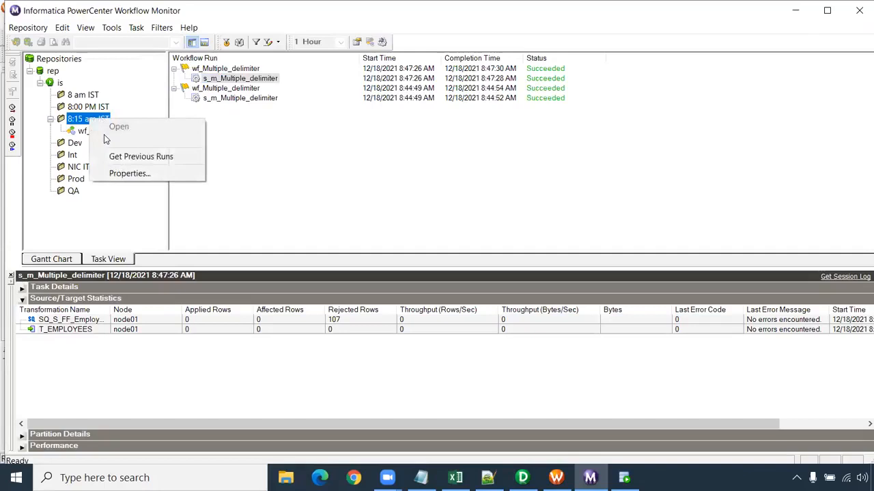
{"action": "left_click", "coordinate": [197, 147]}
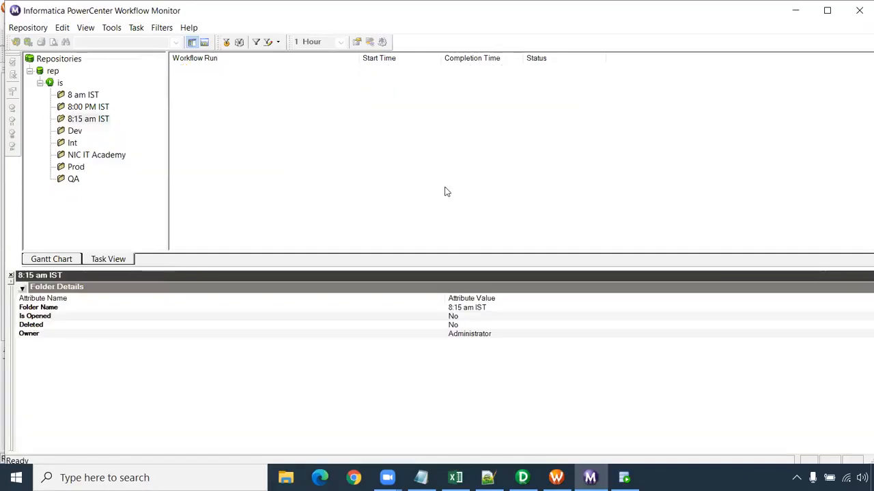
{"action": "left_click", "coordinate": [522, 478]}
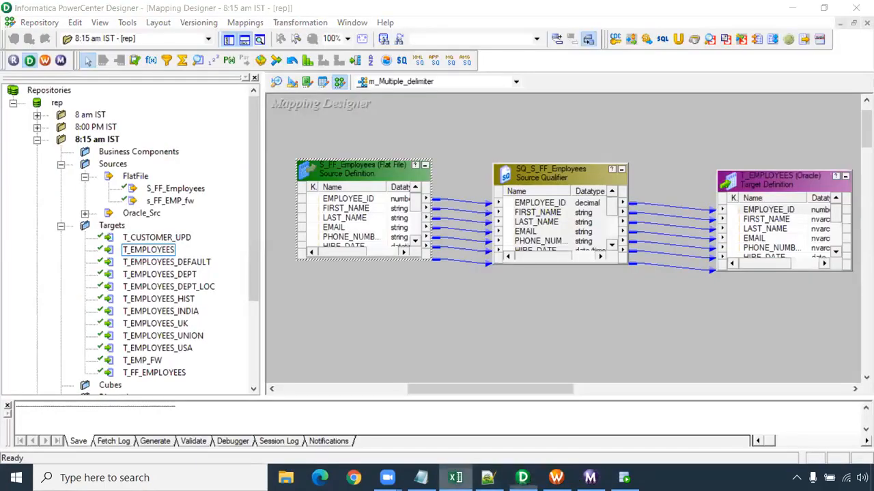
{"action": "left_click", "coordinate": [455, 477]}
{"action": "left_click", "coordinate": [490, 322]}
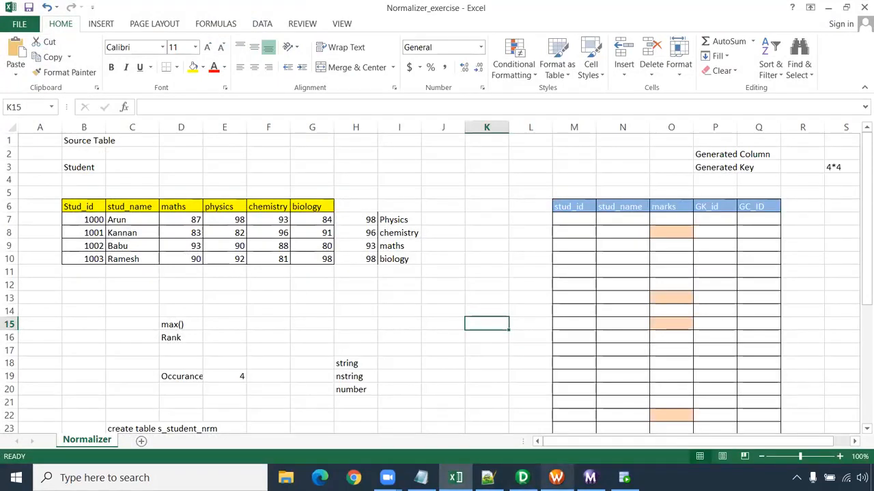
{"action": "left_click", "coordinate": [370, 392]}
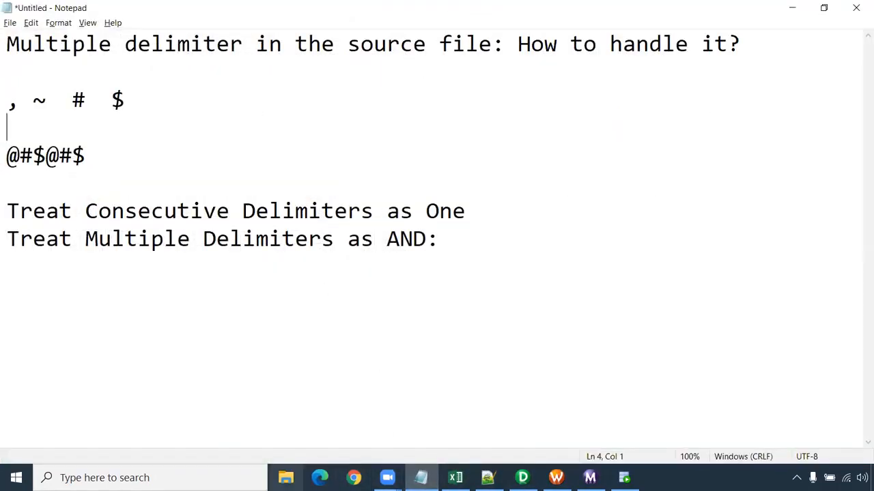
- Open Transformation Notes from the Informatica folder on drive D, maximize it, and review section 13, Normalizer
{"action": "left_click", "coordinate": [286, 478]}
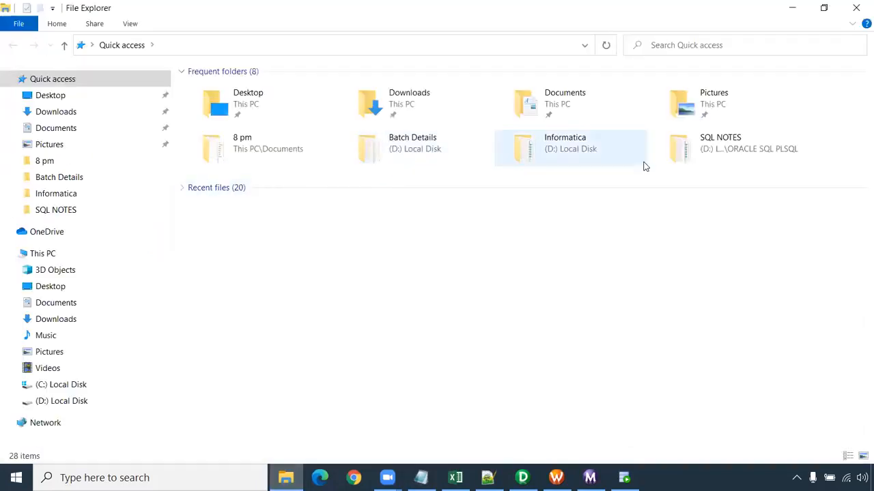
{"action": "double_click", "coordinate": [605, 152]}
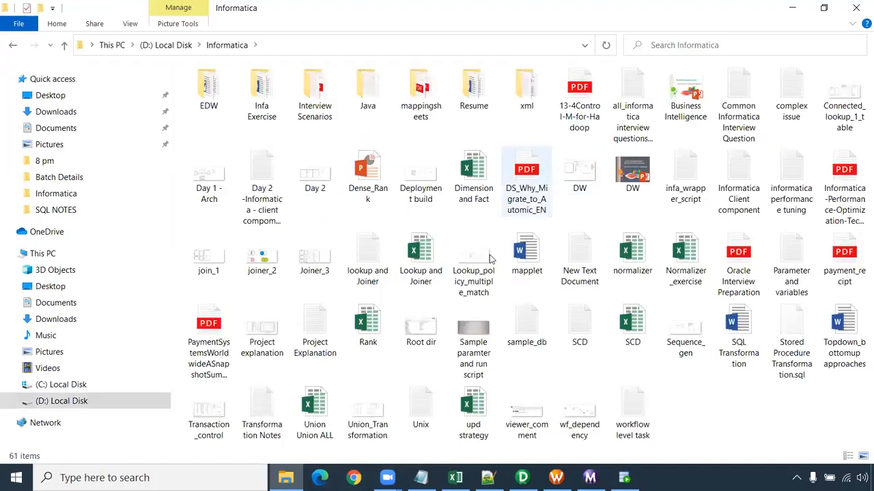
{"action": "double_click", "coordinate": [276, 404]}
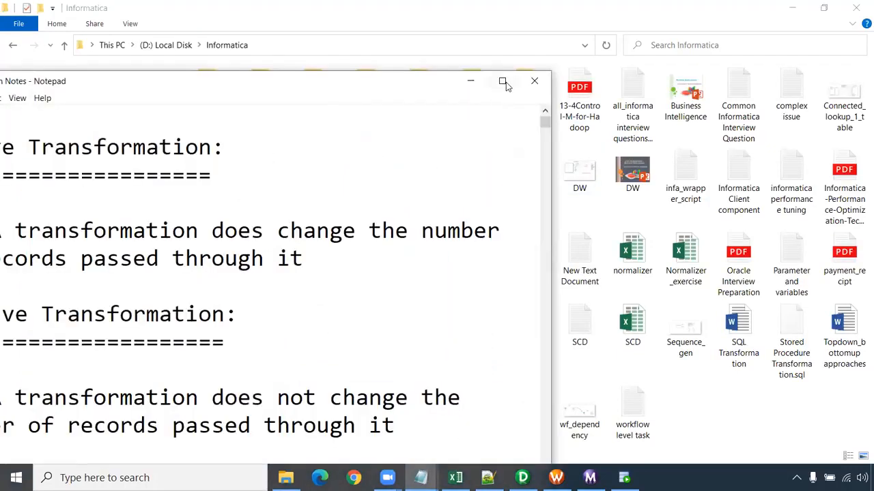
{"action": "left_click", "coordinate": [503, 81]}
{"action": "left_click_drag", "start_coordinate": [867, 45], "coordinate": [862, 350]}
{"action": "scroll", "coordinate": [616, 288], "scroll_direction": "down", "scroll_amount": 3}
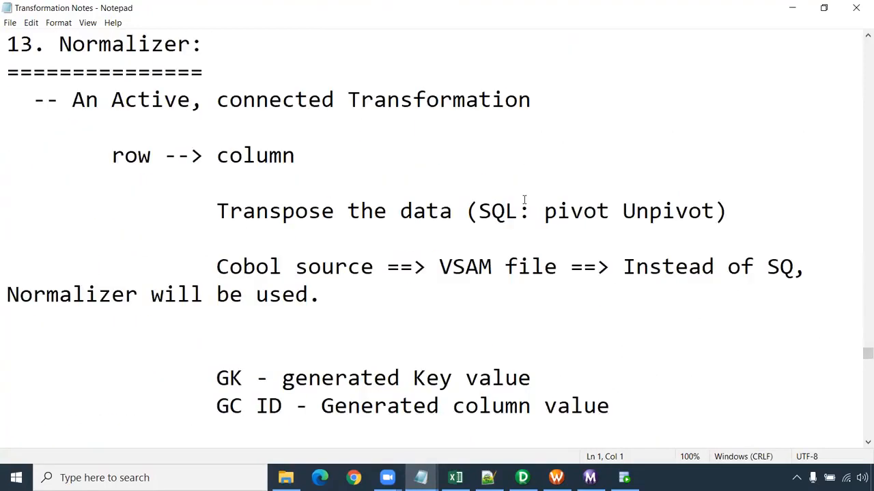
{"action": "key", "text": "alt+Tab"}
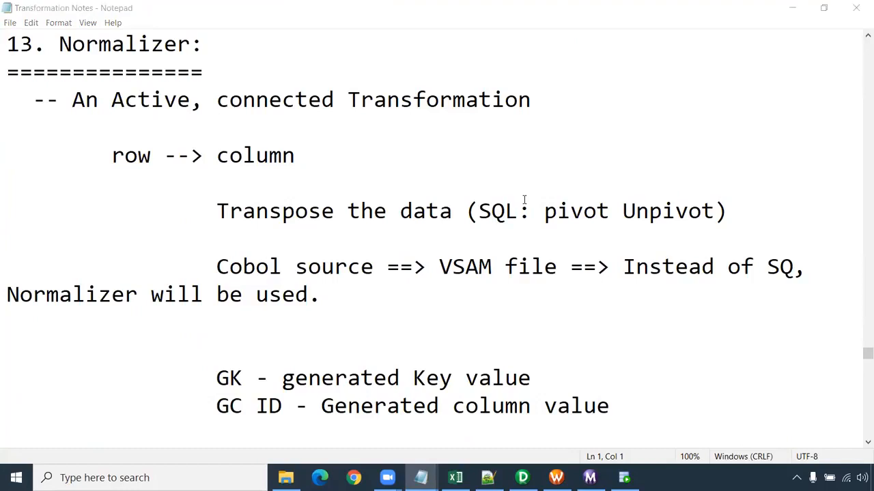
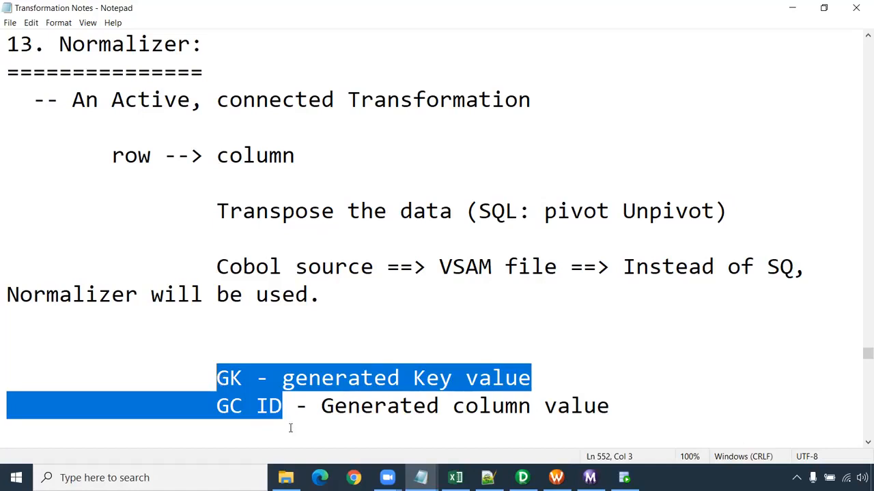
- Review the GK and GC ID definitions in the Normalizer section of Transformation Notes
{"action": "left_click", "coordinate": [283, 407]}
{"action": "left_click_drag", "start_coordinate": [295, 407], "coordinate": [215, 406]}
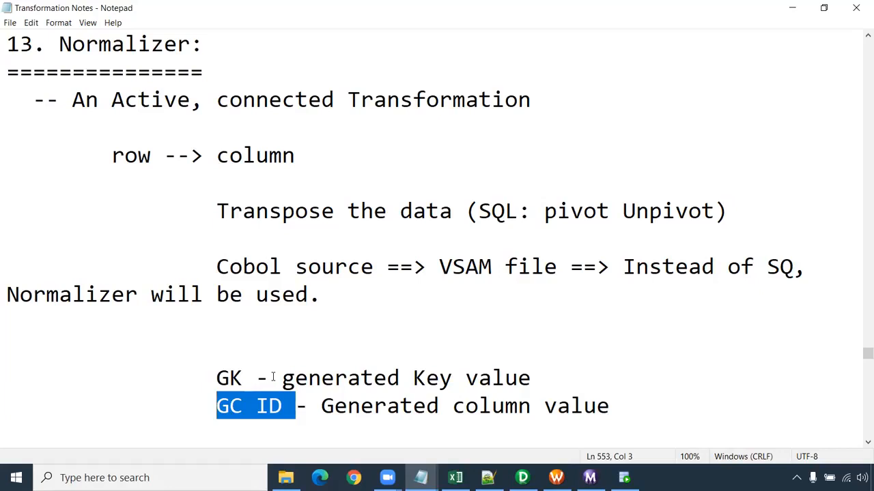
{"action": "scroll", "coordinate": [272, 353], "scroll_direction": "down", "scroll_amount": 3}
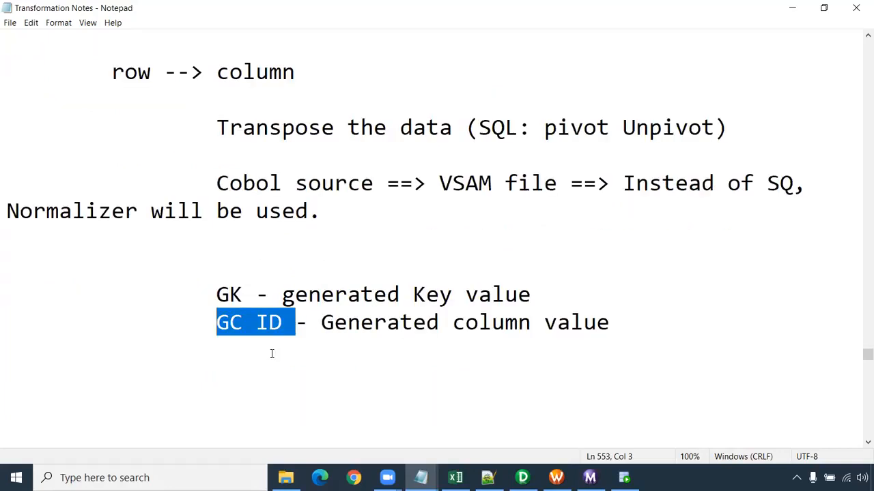
{"action": "scroll", "coordinate": [304, 350], "scroll_direction": "up", "scroll_amount": 3}
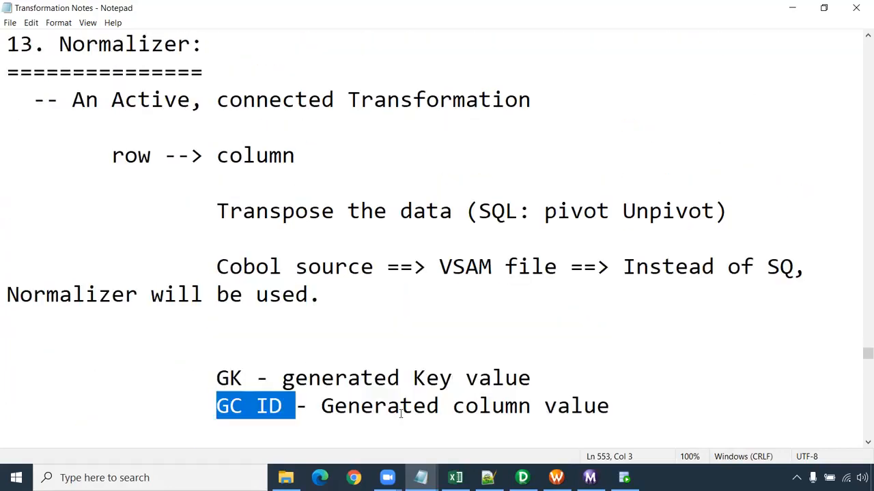
- Switch to the Normalizer_exercise workbook in Excel and examine the whole Student source table in B6:G10
{"action": "left_click", "coordinate": [456, 478]}
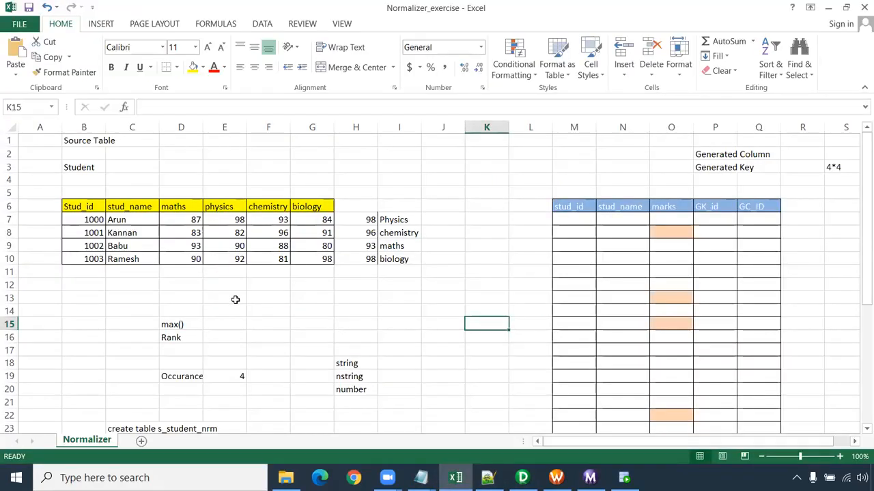
{"action": "scroll", "coordinate": [235, 299], "scroll_direction": "up", "scroll_amount": 1}
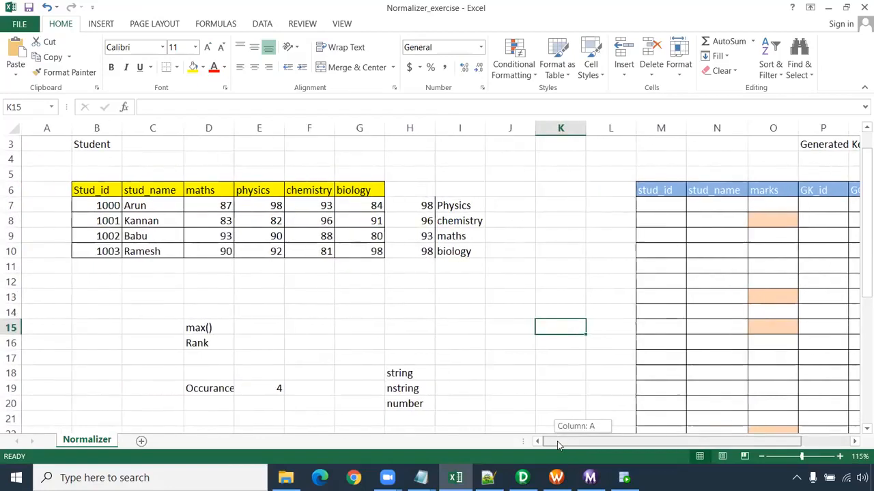
{"action": "left_click_drag", "start_coordinate": [96, 189], "coordinate": [359, 251]}
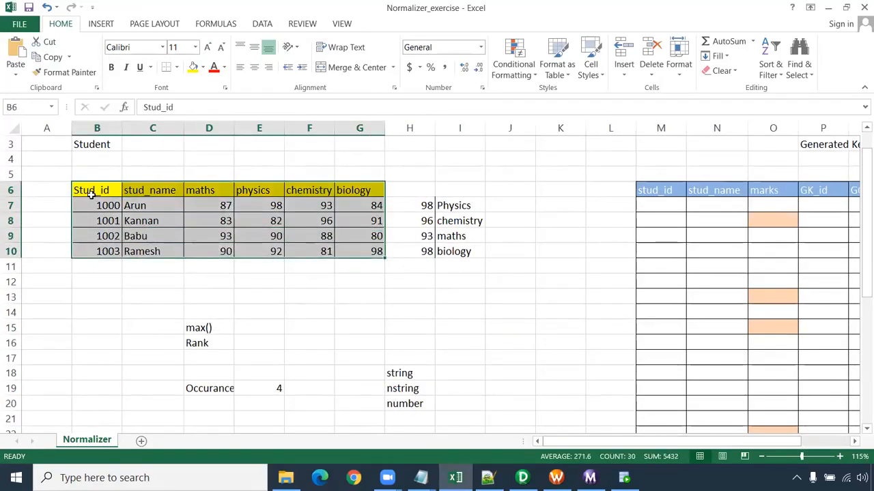
{"action": "left_click", "coordinate": [146, 269]}
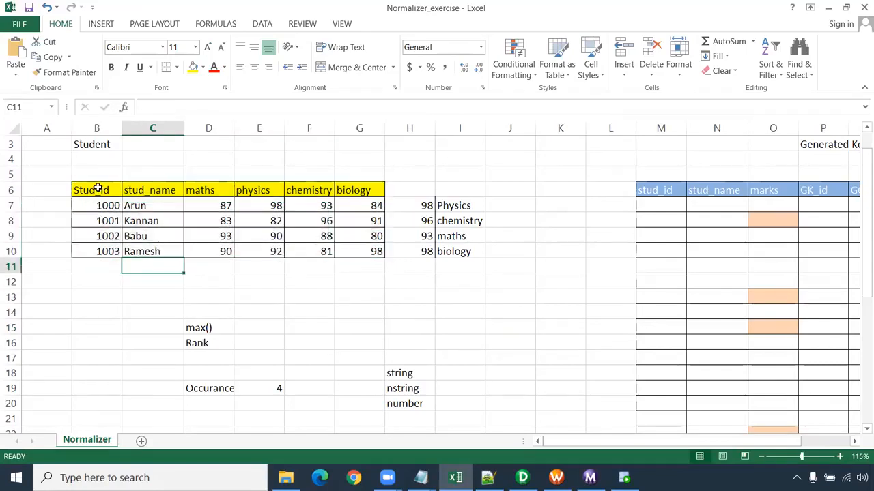
{"action": "left_click_drag", "start_coordinate": [98, 190], "coordinate": [350, 250]}
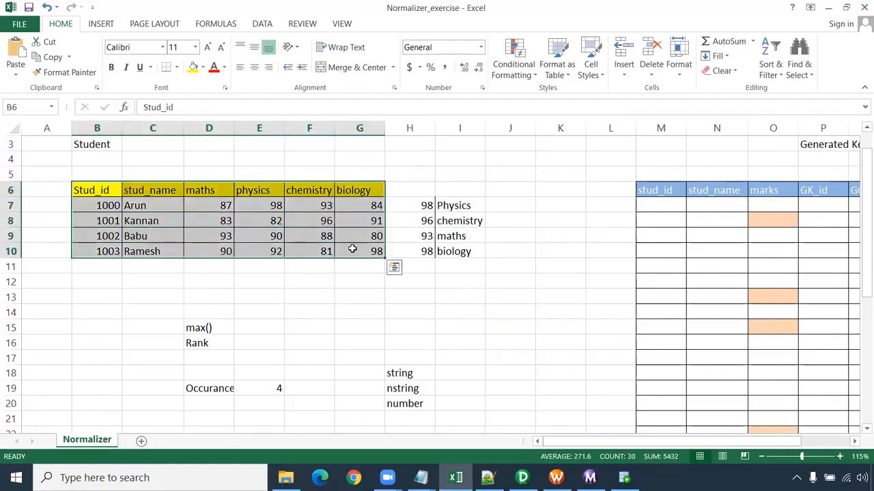
{"action": "left_click", "coordinate": [371, 307]}
- Examine the source table's columns one by one, from Stud_id and stud_name through the subject marks
{"action": "left_click_drag", "start_coordinate": [101, 190], "coordinate": [102, 268]}
{"action": "left_click_drag", "start_coordinate": [142, 193], "coordinate": [150, 294]}
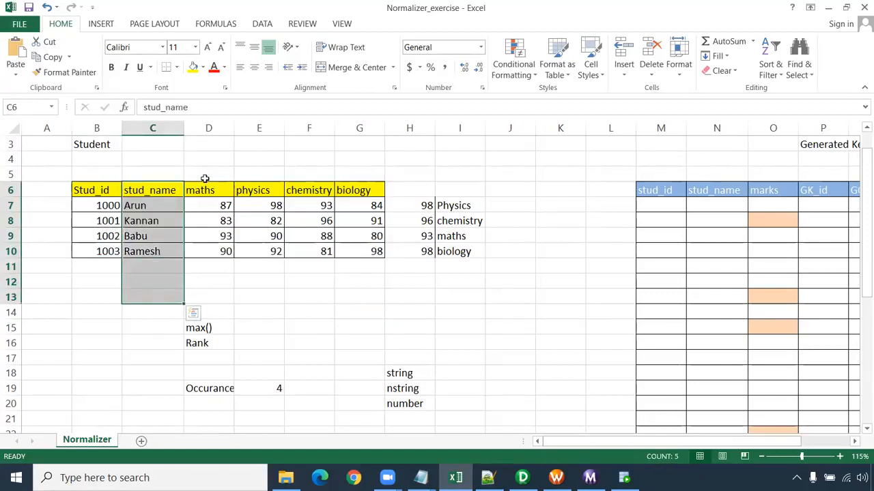
{"action": "left_click_drag", "start_coordinate": [205, 176], "coordinate": [205, 285]}
{"action": "left_click_drag", "start_coordinate": [251, 186], "coordinate": [251, 281]}
{"action": "left_click_drag", "start_coordinate": [293, 194], "coordinate": [302, 275]}
{"action": "left_click_drag", "start_coordinate": [362, 177], "coordinate": [84, 262]}
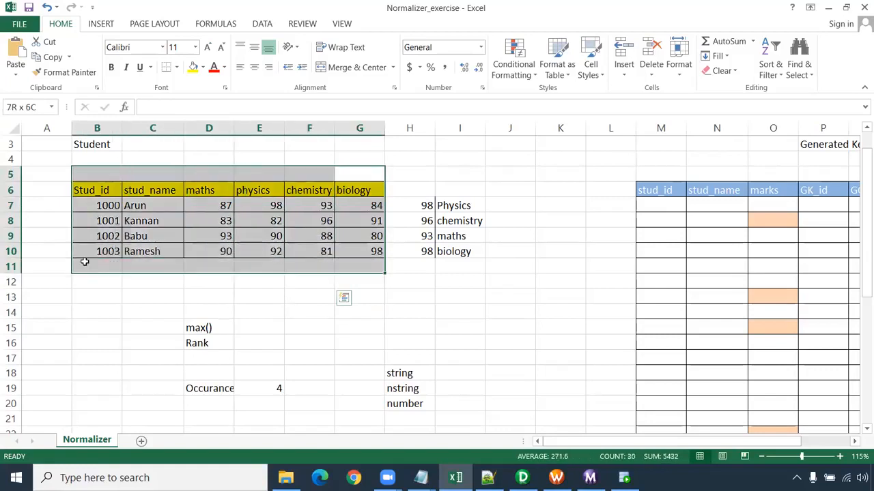
{"action": "left_click", "coordinate": [128, 309]}
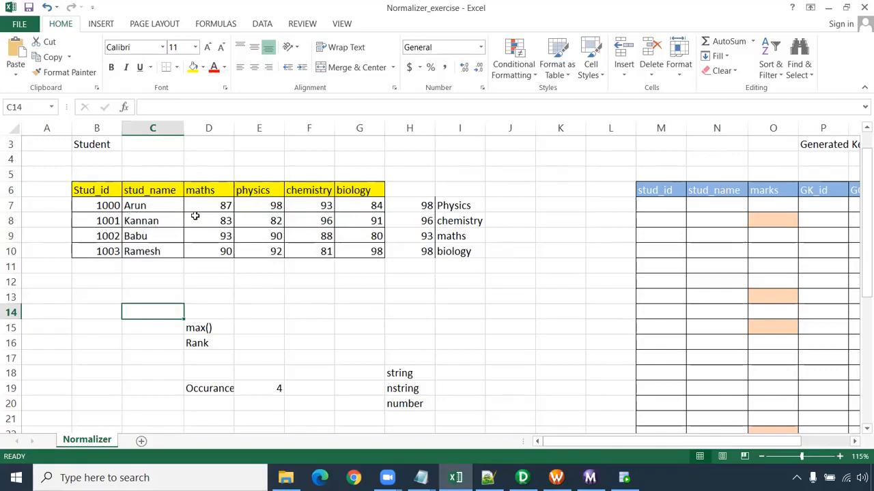
- Examine student 1000's row, compare the maths, physics and chemistry columns, and check student 1002's maths record
{"action": "left_click_drag", "start_coordinate": [52, 203], "coordinate": [379, 212]}
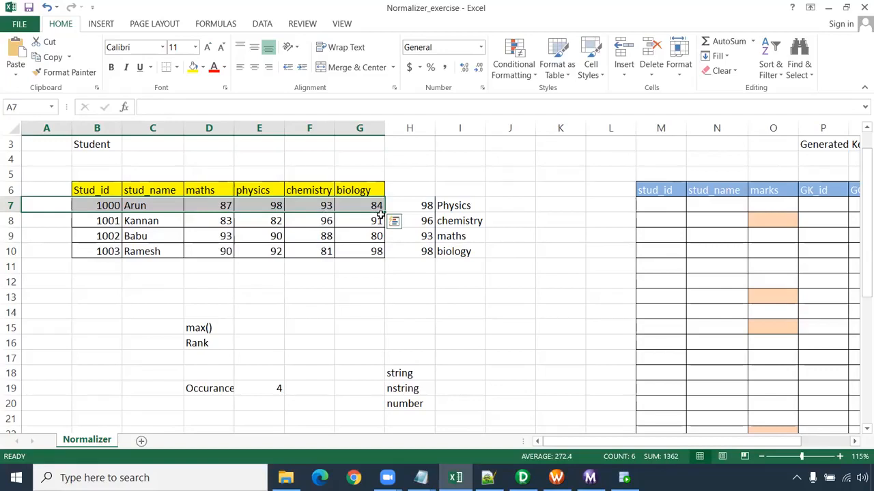
{"action": "left_click_drag", "start_coordinate": [210, 163], "coordinate": [201, 294]}
{"action": "left_click_drag", "start_coordinate": [261, 164], "coordinate": [261, 303]}
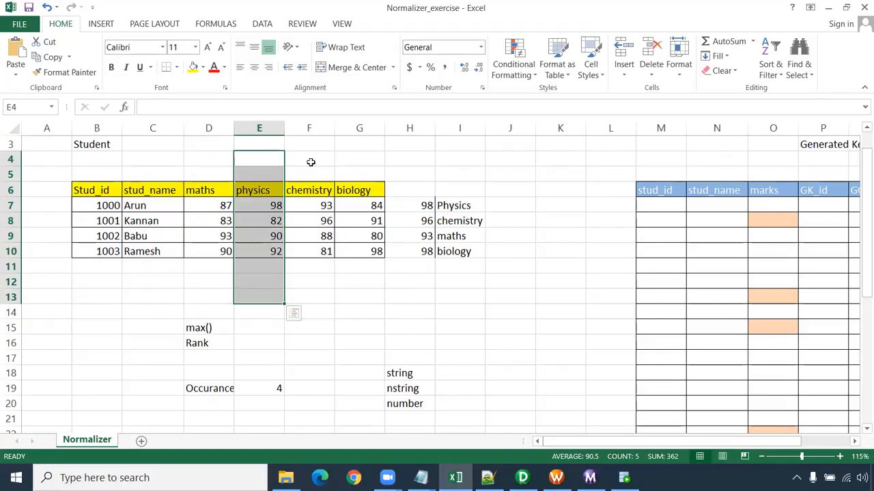
{"action": "left_click_drag", "start_coordinate": [307, 161], "coordinate": [304, 299]}
{"action": "left_click_drag", "start_coordinate": [209, 160], "coordinate": [211, 273]}
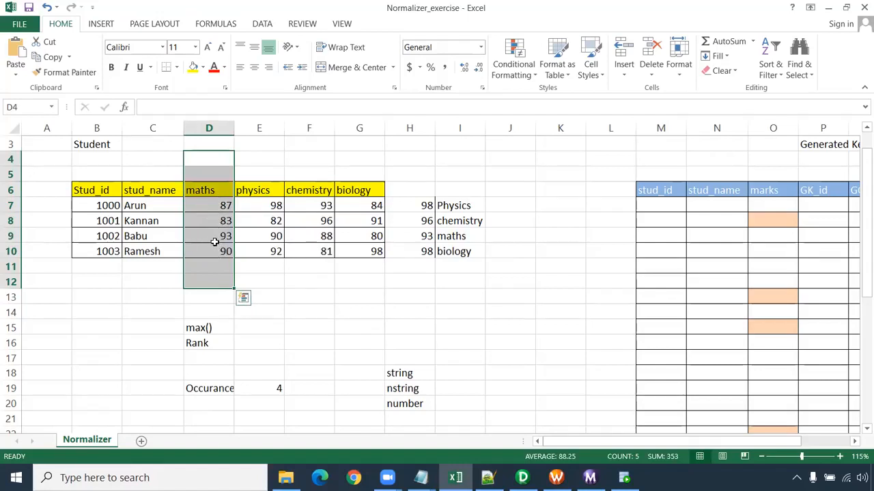
{"action": "left_click_drag", "start_coordinate": [225, 236], "coordinate": [86, 235]}
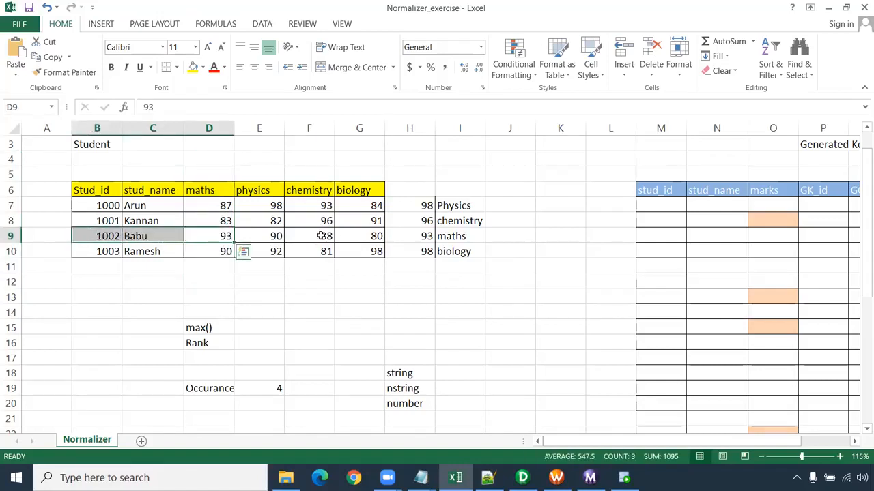
{"action": "left_click_drag", "start_coordinate": [217, 162], "coordinate": [213, 284]}
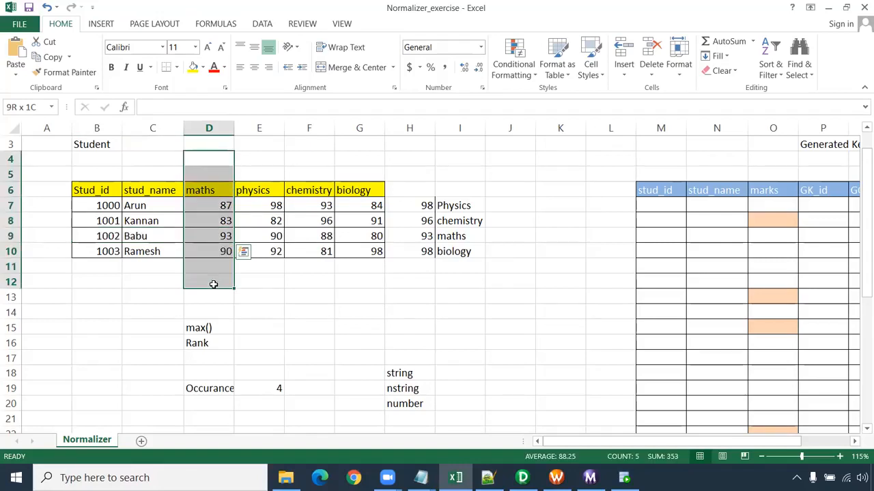
{"action": "left_click_drag", "start_coordinate": [214, 285], "coordinate": [214, 286]}
- Review the max() and Rank notes in D15:D16 against student 1000's row and the maths column
{"action": "left_click", "coordinate": [211, 328]}
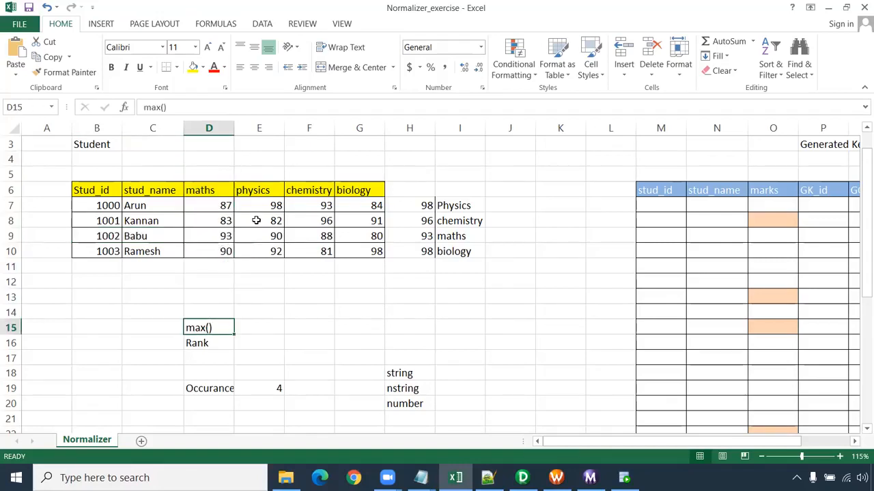
{"action": "left_click", "coordinate": [211, 343]}
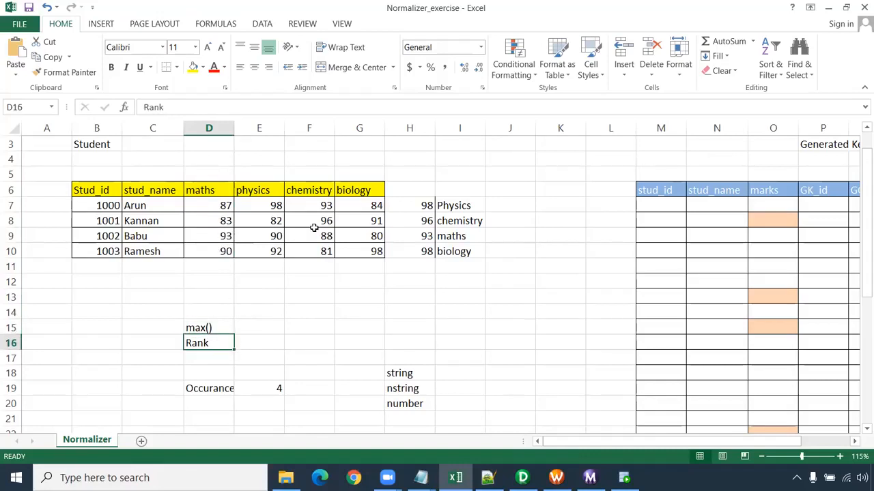
{"action": "left_click_drag", "start_coordinate": [40, 206], "coordinate": [405, 207]}
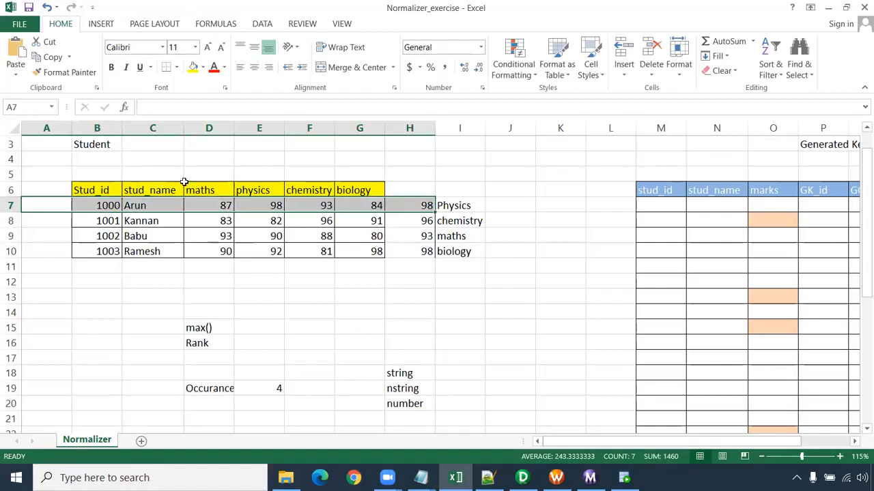
{"action": "left_click_drag", "start_coordinate": [203, 159], "coordinate": [205, 287]}
{"action": "left_click", "coordinate": [222, 240]}
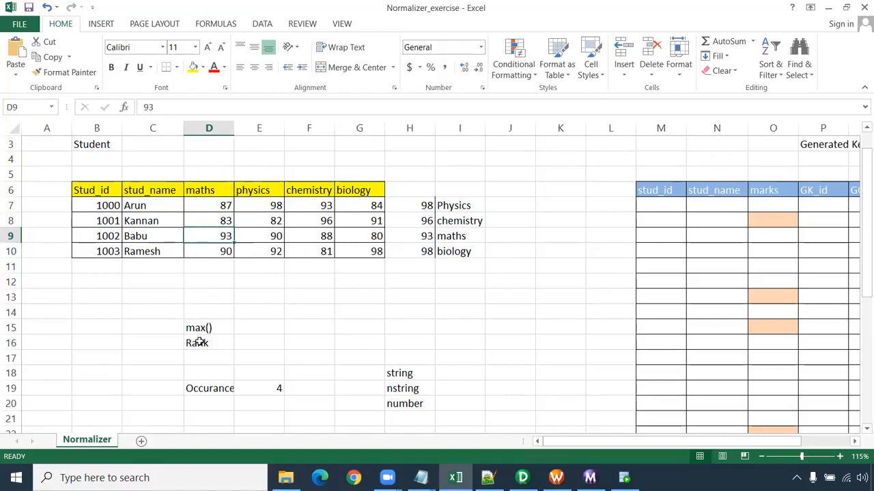
- Examine student 1000's marks across the row, focusing on the student's ID, name and physics mark
{"action": "left_click_drag", "start_coordinate": [52, 203], "coordinate": [369, 209]}
{"action": "left_click", "coordinate": [276, 204]}
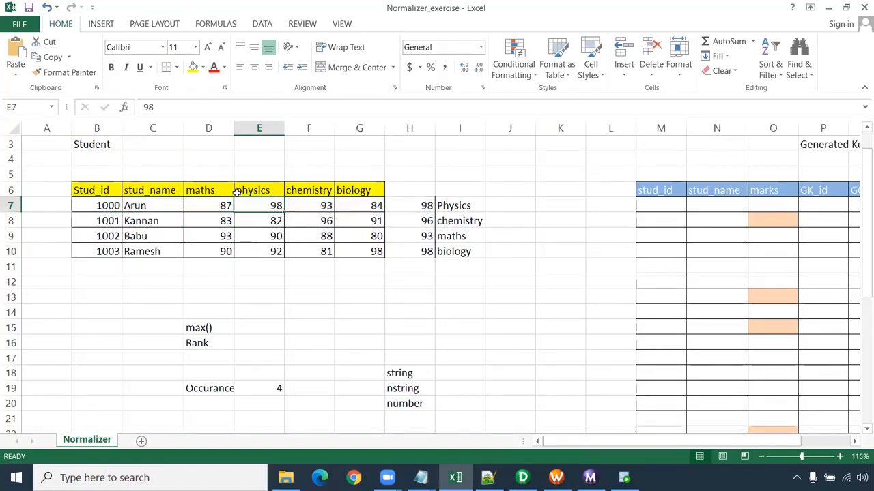
{"action": "left_click_drag", "start_coordinate": [111, 206], "coordinate": [177, 211]}
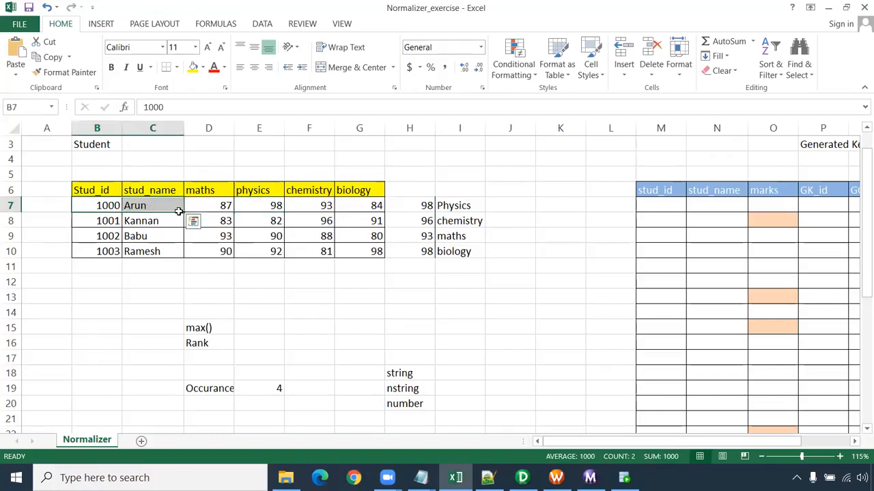
{"action": "left_click", "coordinate": [193, 221]}
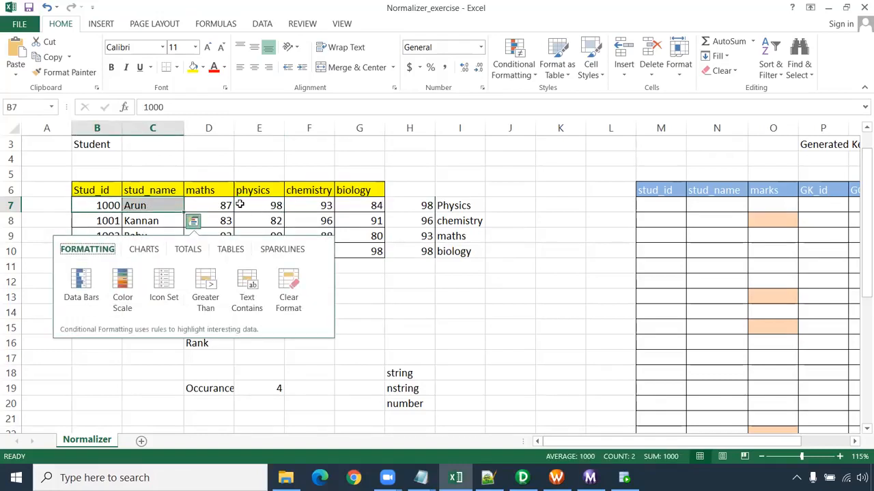
{"action": "left_click", "coordinate": [274, 206]}
{"action": "left_click", "coordinate": [263, 193]}
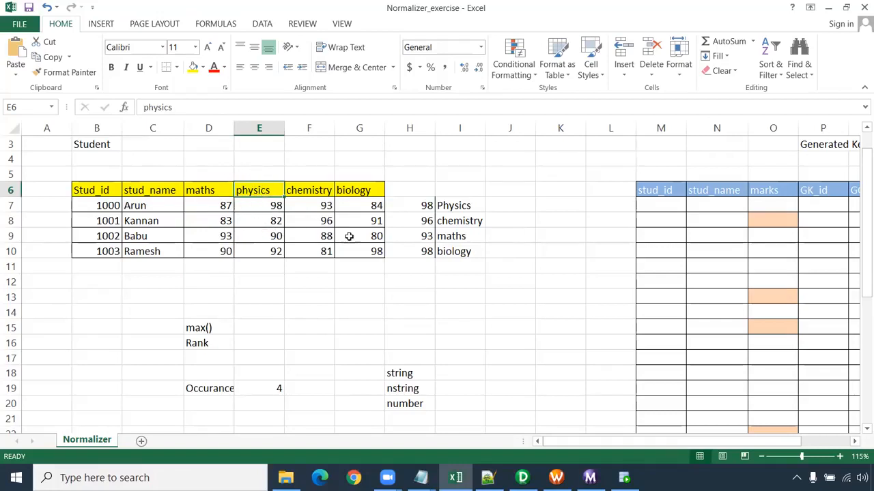
- Review the marks and subject names listed beside the source table for students 1001 to 1003
{"action": "left_click", "coordinate": [426, 222]}
{"action": "left_click", "coordinate": [476, 222]}
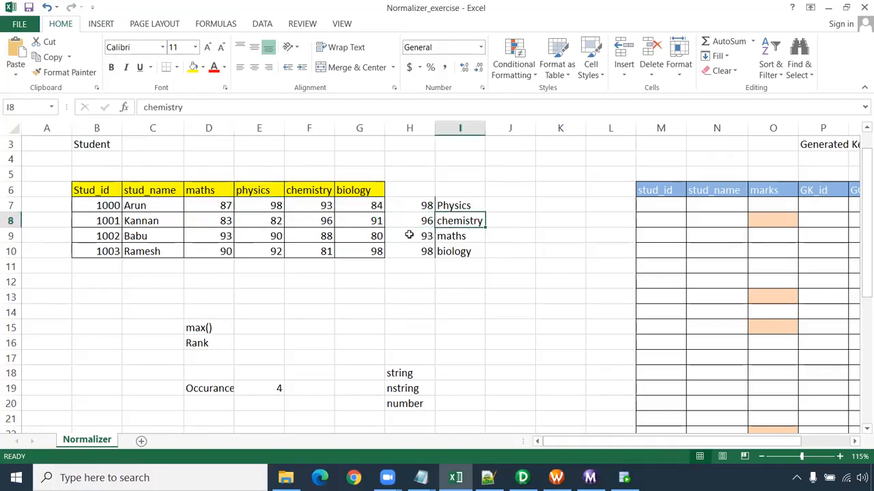
{"action": "left_click", "coordinate": [405, 236]}
{"action": "left_click_drag", "start_coordinate": [417, 236], "coordinate": [450, 251]}
{"action": "left_click", "coordinate": [414, 258]}
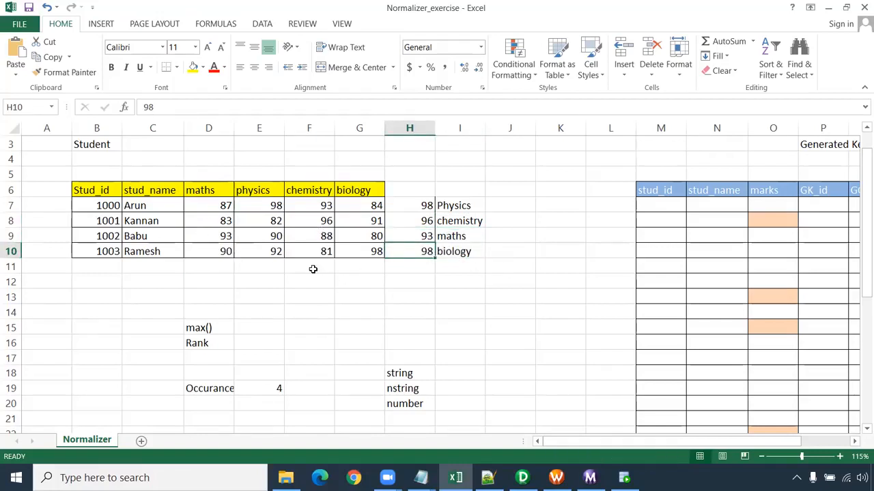
- Review the source marks of students 1003 and 1000, and undo the clearing of the target table's data
{"action": "left_click_drag", "start_coordinate": [207, 249], "coordinate": [383, 251]}
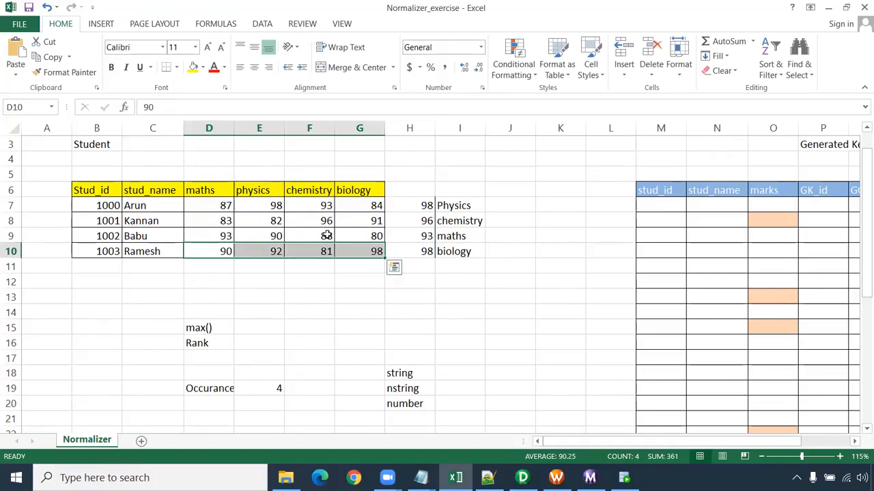
{"action": "left_click_drag", "start_coordinate": [94, 208], "coordinate": [377, 205]}
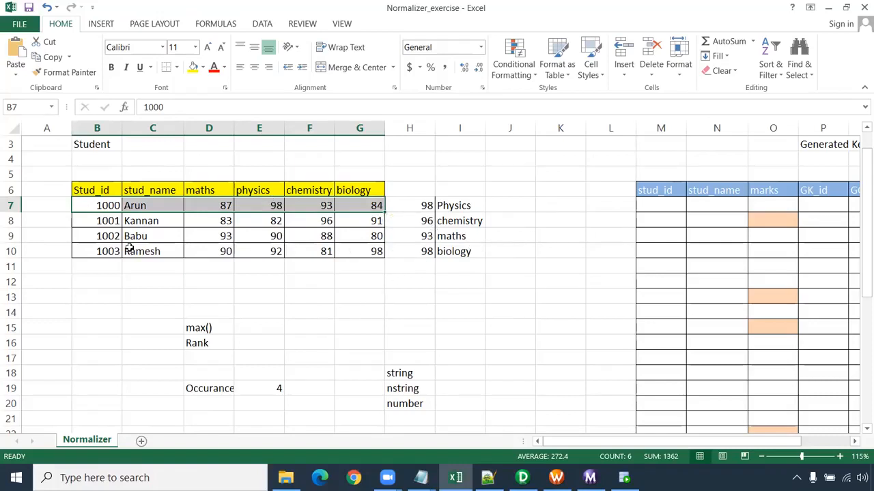
{"action": "left_click", "coordinate": [544, 252]}
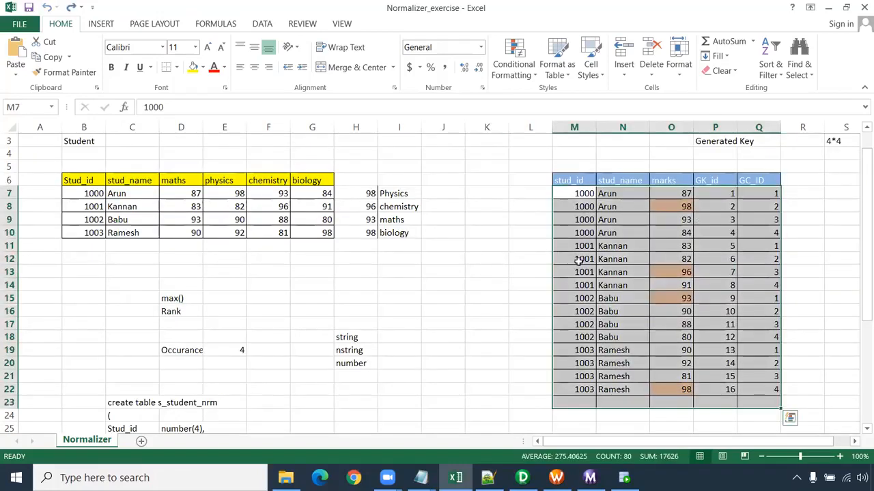
- Compare the source table's student and subject columns with the target table's rows for students 1000 and 1001
{"action": "left_click_drag", "start_coordinate": [93, 194], "coordinate": [125, 194]}
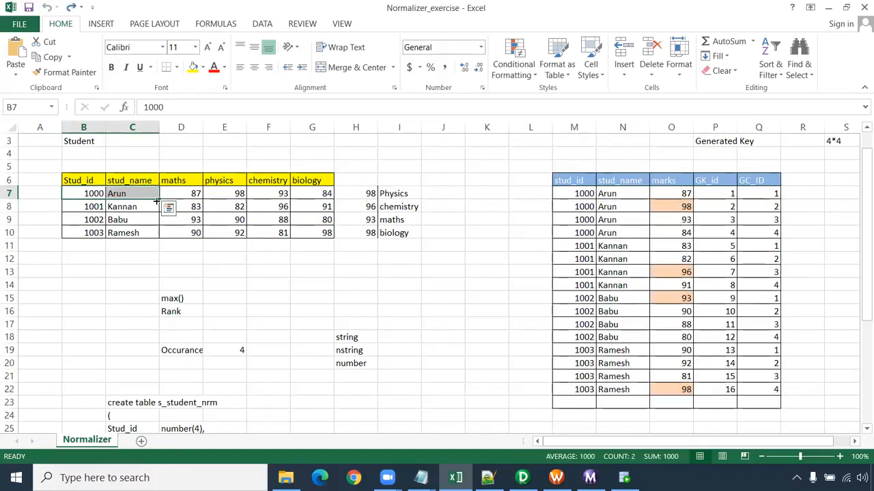
{"action": "left_click_drag", "start_coordinate": [585, 194], "coordinate": [614, 233]}
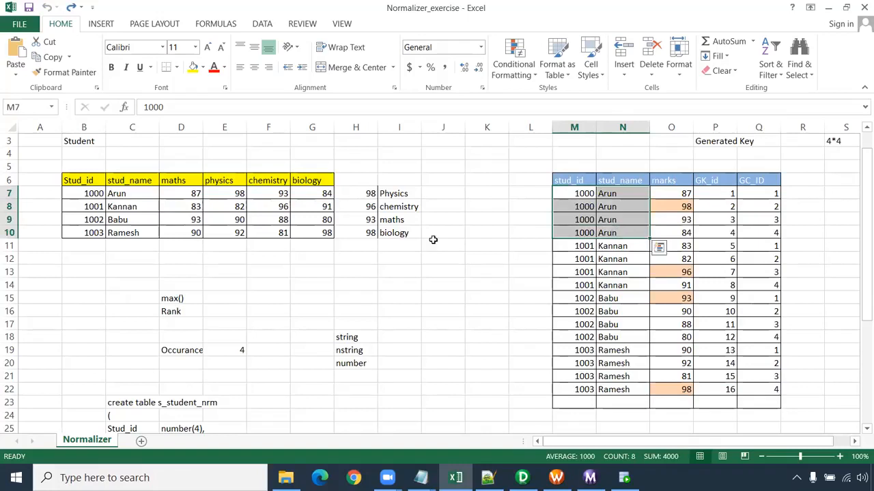
{"action": "left_click_drag", "start_coordinate": [193, 194], "coordinate": [323, 234]}
{"action": "left_click_drag", "start_coordinate": [189, 180], "coordinate": [313, 181]}
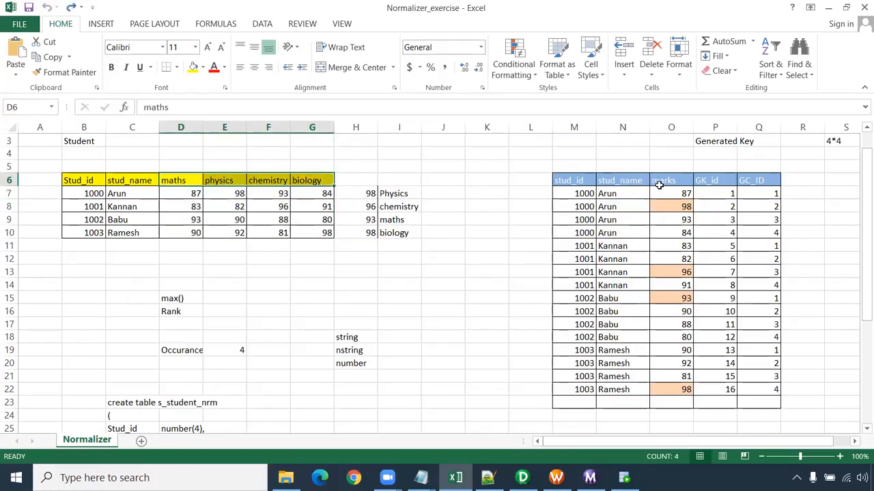
{"action": "left_click", "coordinate": [587, 194]}
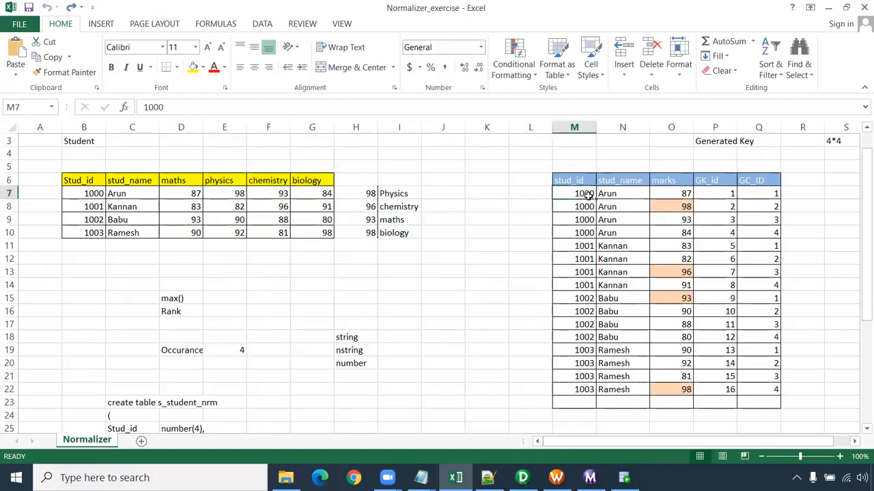
{"action": "left_click_drag", "start_coordinate": [584, 195], "coordinate": [669, 230]}
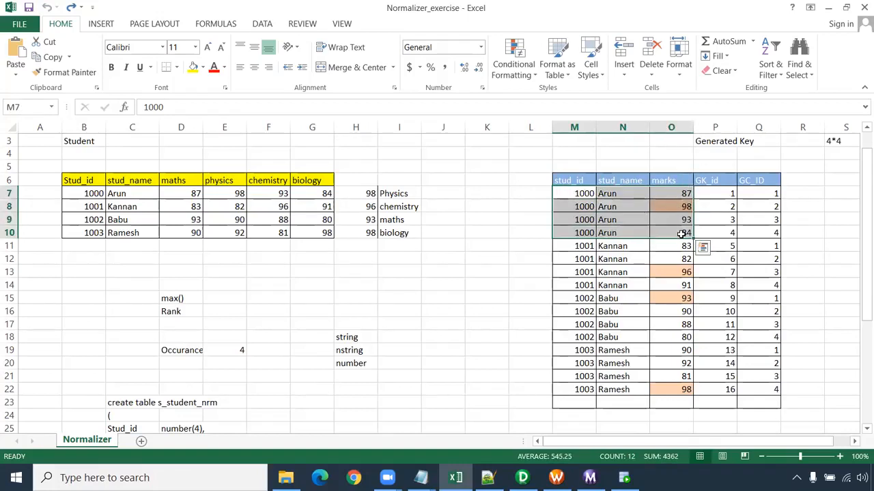
{"action": "left_click_drag", "start_coordinate": [589, 246], "coordinate": [680, 285]}
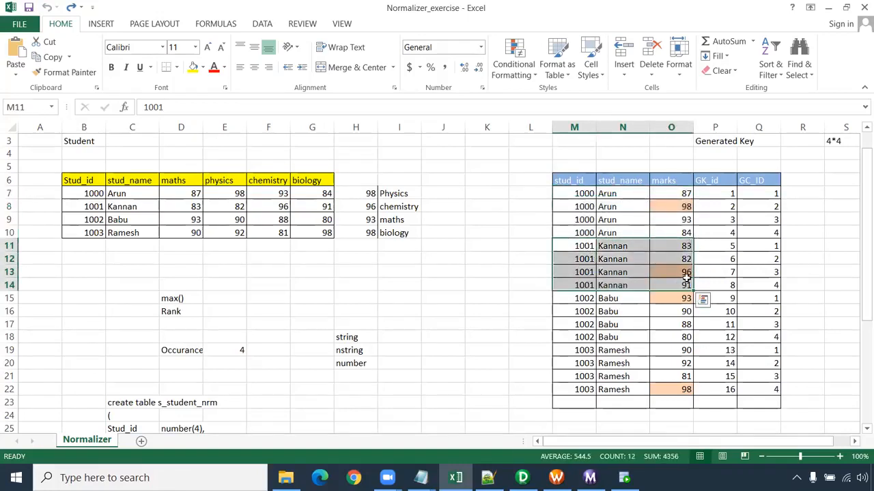
- Review the target rows for students 1002 and 1003, and compare the marks column with student 1000's source row
{"action": "left_click_drag", "start_coordinate": [587, 301], "coordinate": [681, 325]}
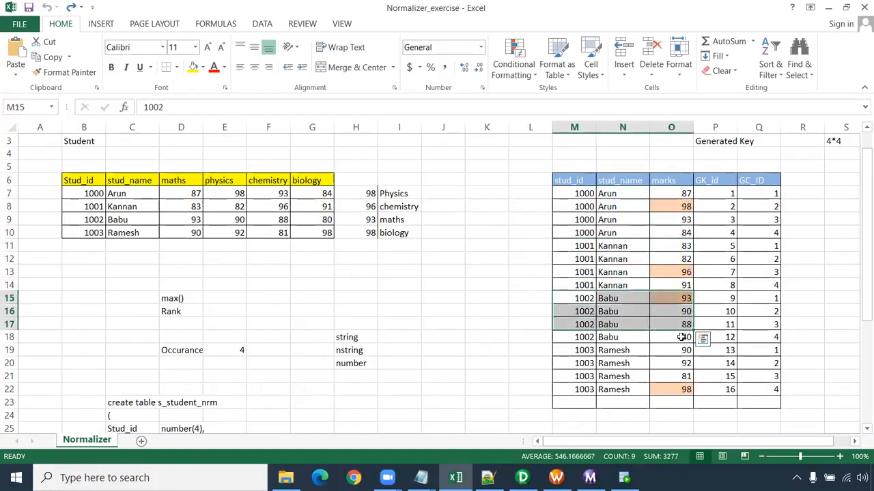
{"action": "left_click", "coordinate": [487, 31]}
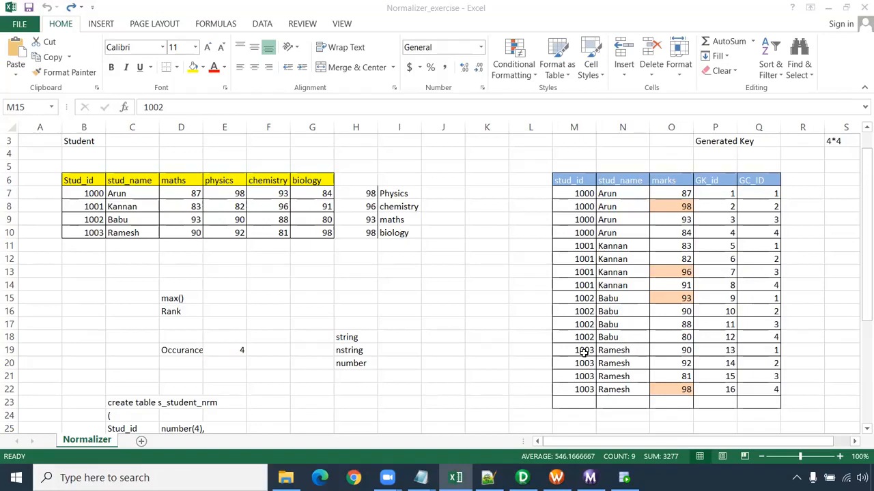
{"action": "left_click_drag", "start_coordinate": [584, 352], "coordinate": [680, 394]}
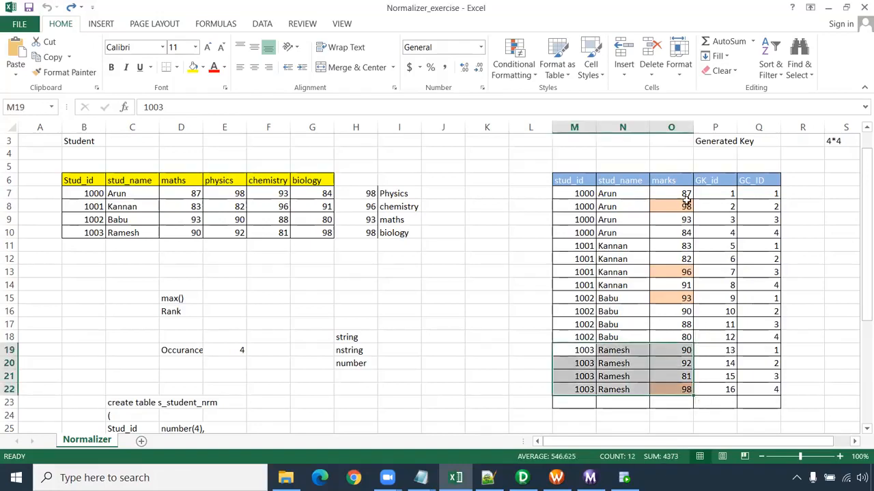
{"action": "left_click_drag", "start_coordinate": [679, 153], "coordinate": [676, 429]}
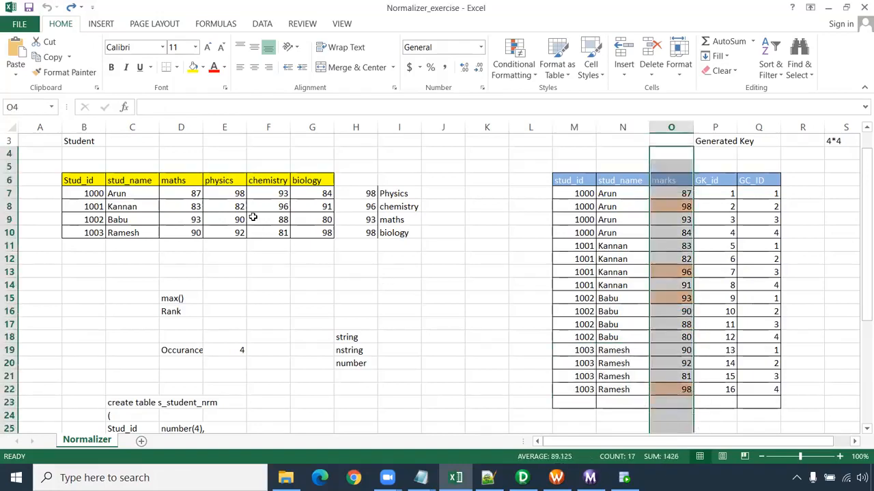
{"action": "left_click_drag", "start_coordinate": [193, 193], "coordinate": [330, 197]}
{"action": "left_click_drag", "start_coordinate": [671, 167], "coordinate": [664, 416]}
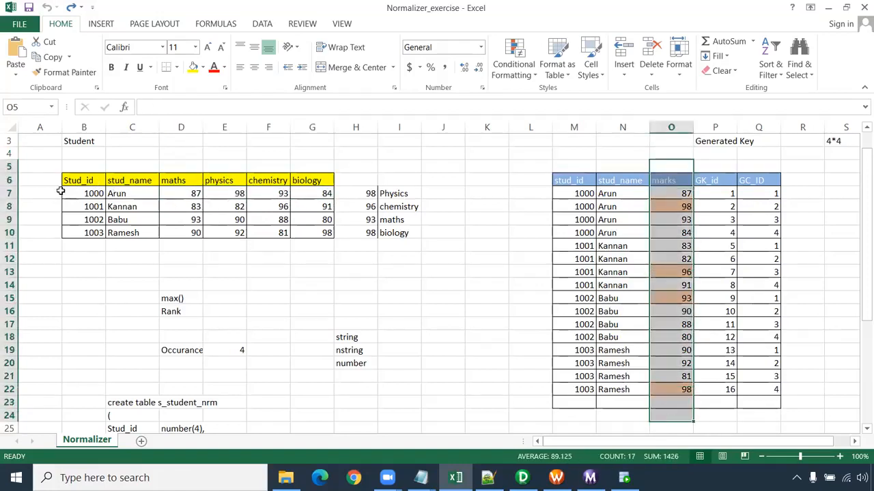
{"action": "left_click_drag", "start_coordinate": [60, 193], "coordinate": [315, 193]}
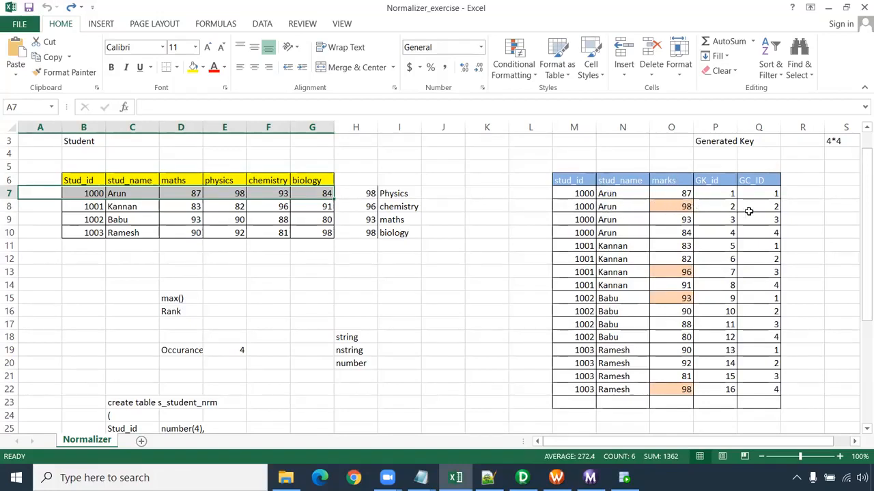
- Examine the target table's GK_id and GC_ID columns alongside the source student IDs and student 1000's subject marks
{"action": "left_click_drag", "start_coordinate": [717, 179], "coordinate": [725, 403]}
{"action": "left_click", "coordinate": [716, 191]}
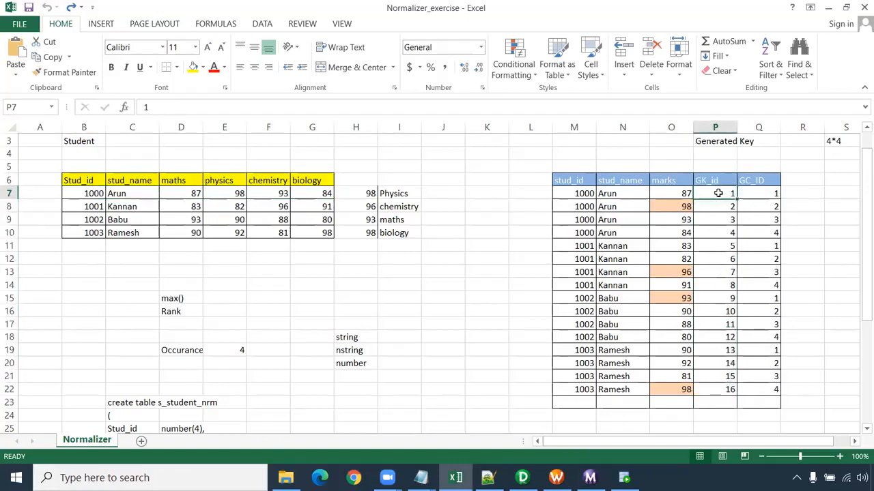
{"action": "left_click_drag", "start_coordinate": [714, 180], "coordinate": [711, 388]}
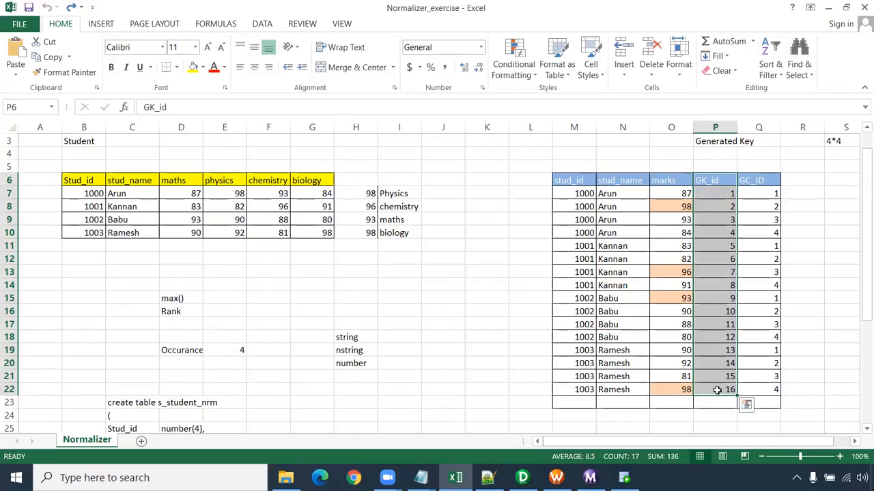
{"action": "left_click_drag", "start_coordinate": [775, 197], "coordinate": [769, 386]}
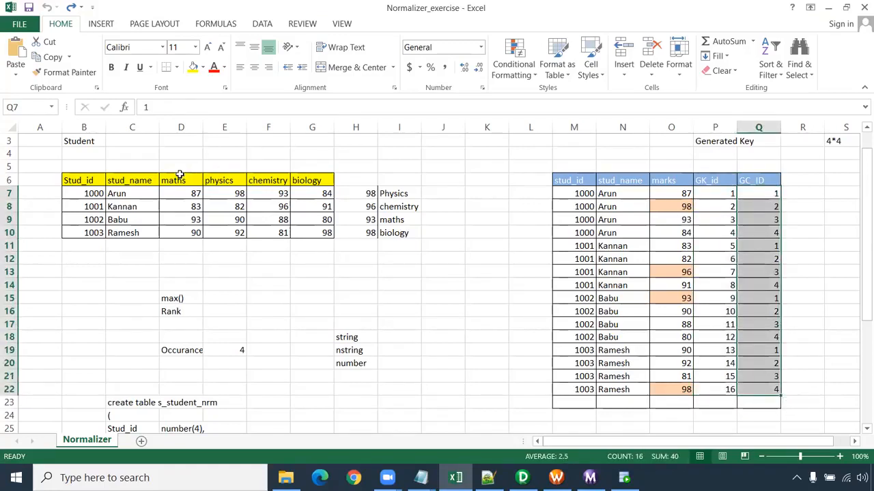
{"action": "left_click_drag", "start_coordinate": [96, 195], "coordinate": [80, 273]}
{"action": "left_click_drag", "start_coordinate": [196, 194], "coordinate": [337, 195]}
{"action": "left_click_drag", "start_coordinate": [723, 195], "coordinate": [716, 388]}
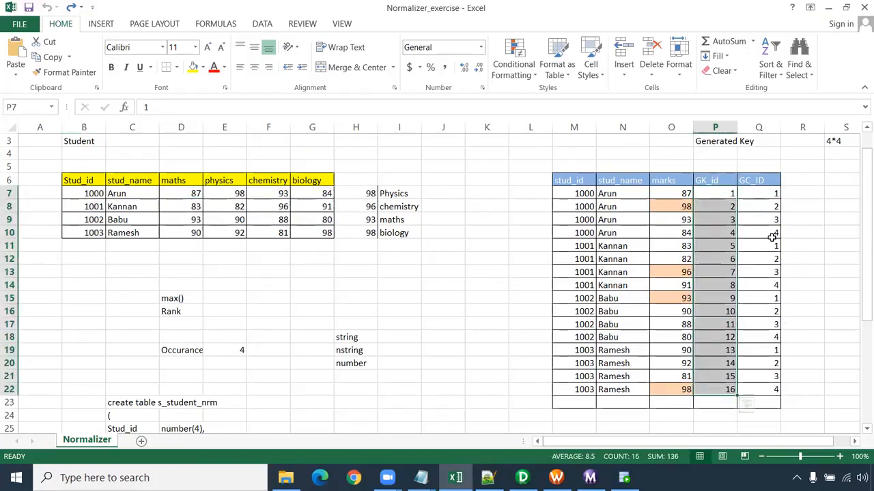
{"action": "left_click_drag", "start_coordinate": [772, 193], "coordinate": [774, 389]}
- Compare student 1000's four source marks with the matching GC_ID values, focusing on the physics mark's target row
{"action": "left_click", "coordinate": [186, 192]}
{"action": "left_click_drag", "start_coordinate": [186, 191], "coordinate": [318, 194]}
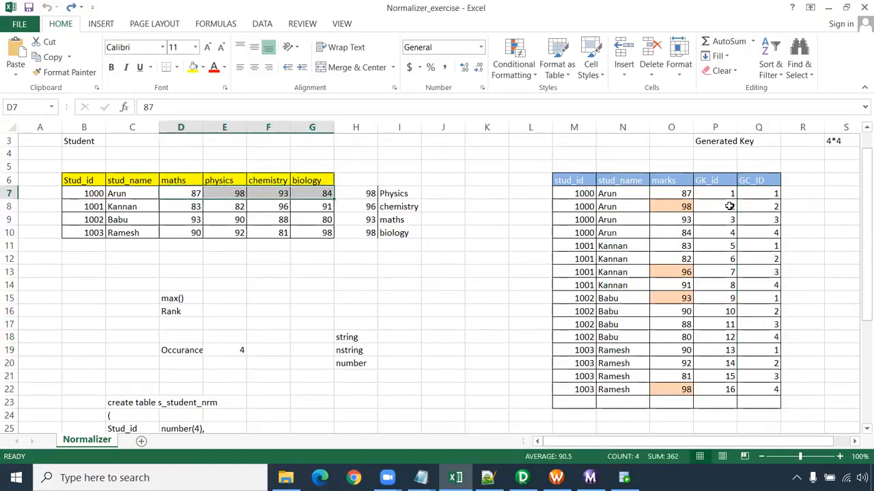
{"action": "left_click_drag", "start_coordinate": [764, 195], "coordinate": [771, 232]}
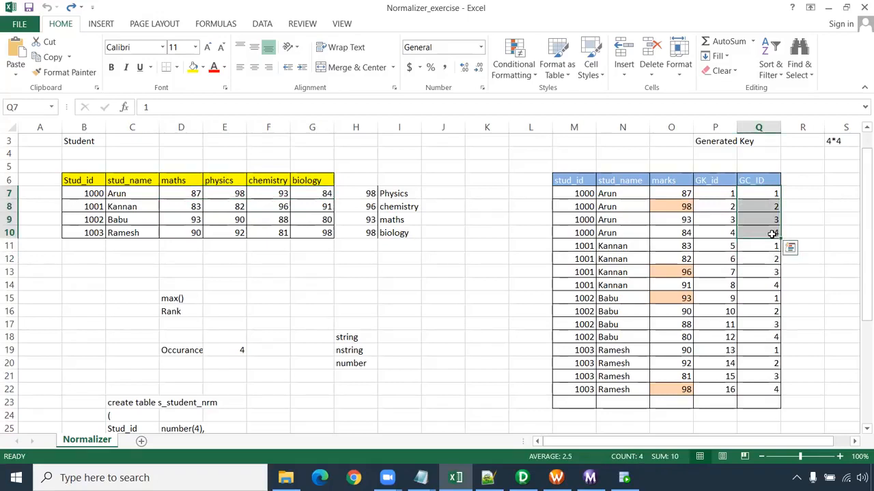
{"action": "scroll", "coordinate": [858, 297], "scroll_direction": "up", "scroll_amount": 1, "text": "ctrl"}
{"action": "left_click_drag", "start_coordinate": [750, 443], "coordinate": [785, 444]}
{"action": "left_click", "coordinate": [776, 252]}
{"action": "left_click_drag", "start_coordinate": [440, 190], "coordinate": [784, 190]}
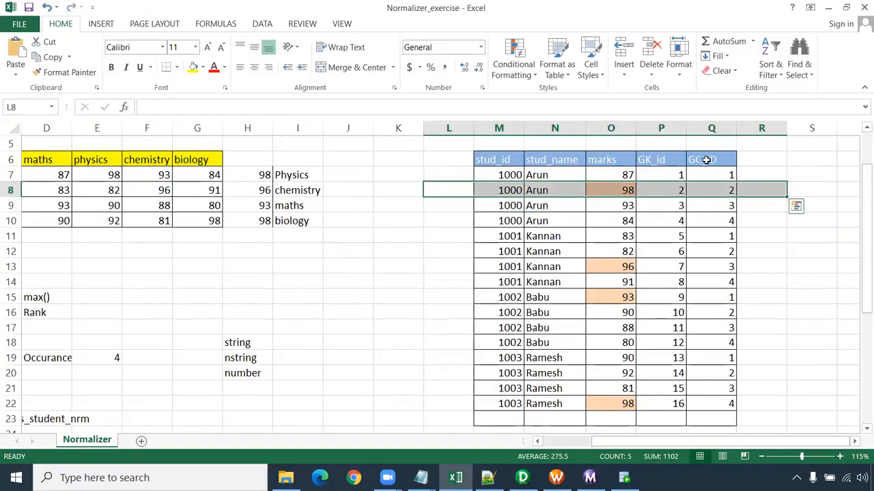
- Compare the highlighted mark rows of students 1001 and 1002 with the source table's maths and physics columns
{"action": "left_click_drag", "start_coordinate": [686, 444], "coordinate": [666, 443]}
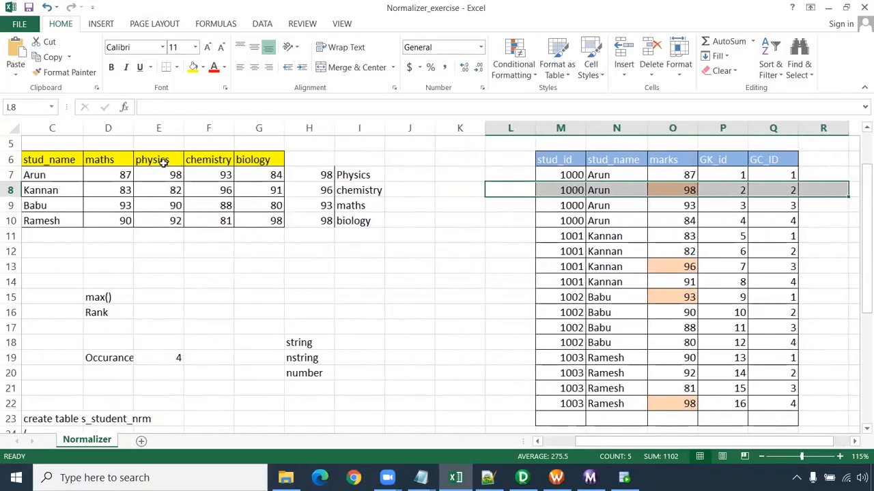
{"action": "left_click_drag", "start_coordinate": [802, 266], "coordinate": [438, 251]}
{"action": "left_click_drag", "start_coordinate": [812, 304], "coordinate": [480, 296]}
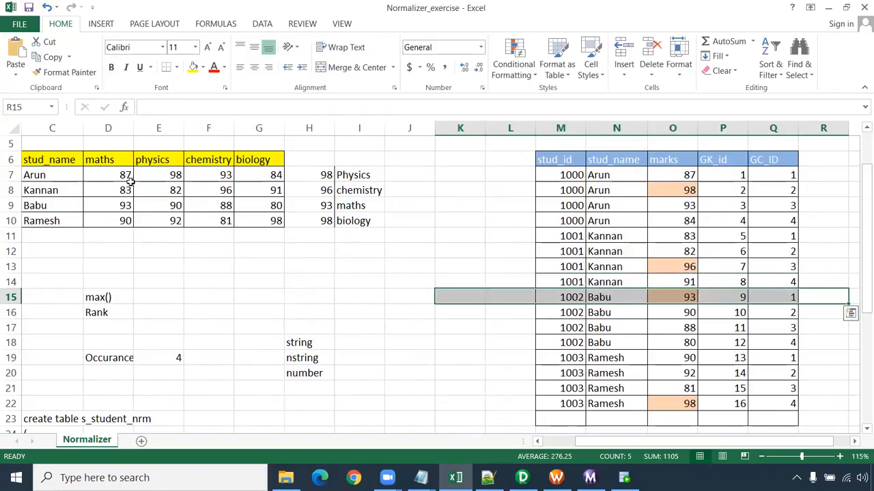
{"action": "left_click", "coordinate": [111, 129]}
{"action": "left_click", "coordinate": [158, 130]}
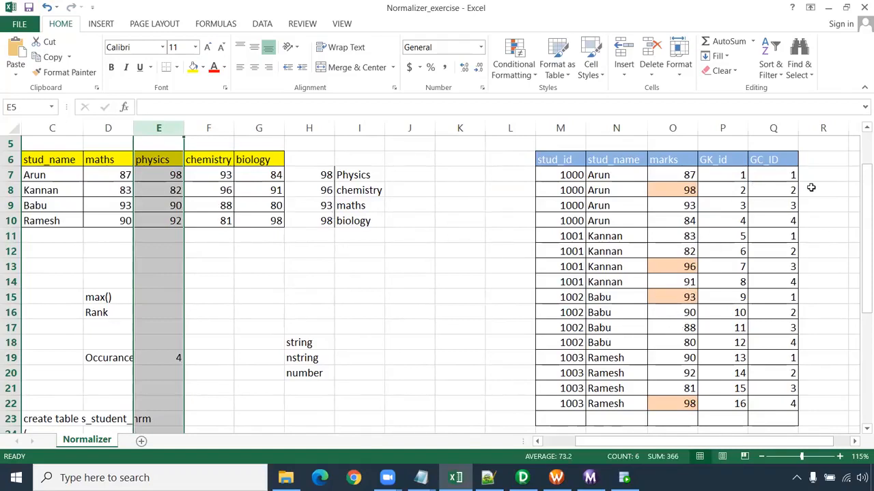
- Select the target rows holding the highlighted mark of each of the four students together
{"action": "left_click_drag", "start_coordinate": [828, 192], "coordinate": [521, 195]}
{"action": "left_click_drag", "start_coordinate": [831, 259], "coordinate": [516, 259]}
{"action": "left_click_drag", "start_coordinate": [491, 297], "coordinate": [857, 312]}
{"action": "left_click_drag", "start_coordinate": [700, 292], "coordinate": [685, 291]}
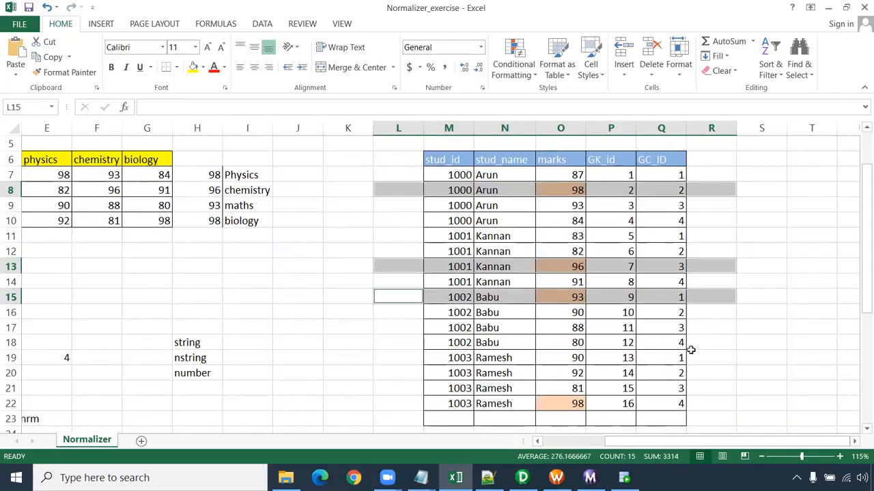
{"action": "left_click_drag", "start_coordinate": [710, 404], "coordinate": [662, 403]}
{"action": "left_click_drag", "start_coordinate": [565, 390], "coordinate": [400, 403]}
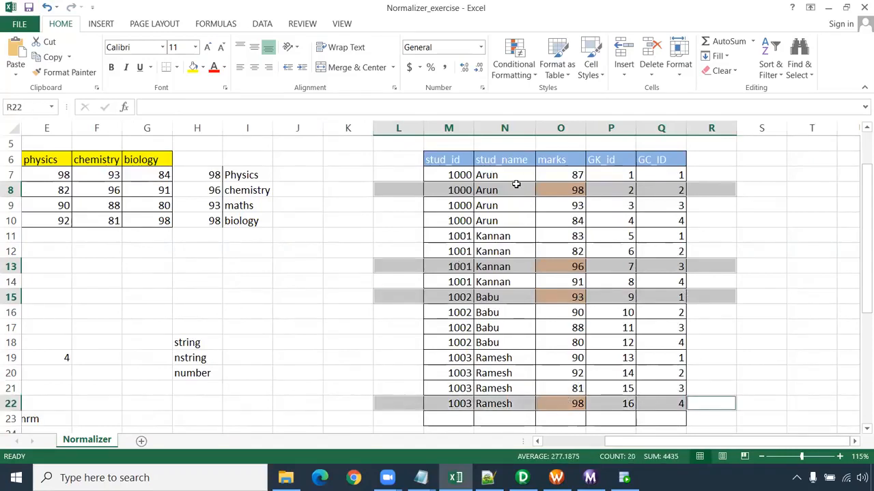
- Examine the marks column and student 1000's four target rows, focusing on the biology and physics mark rows
{"action": "left_click_drag", "start_coordinate": [561, 142], "coordinate": [560, 375]}
{"action": "scroll", "coordinate": [550, 287], "scroll_direction": "up", "scroll_amount": 2}
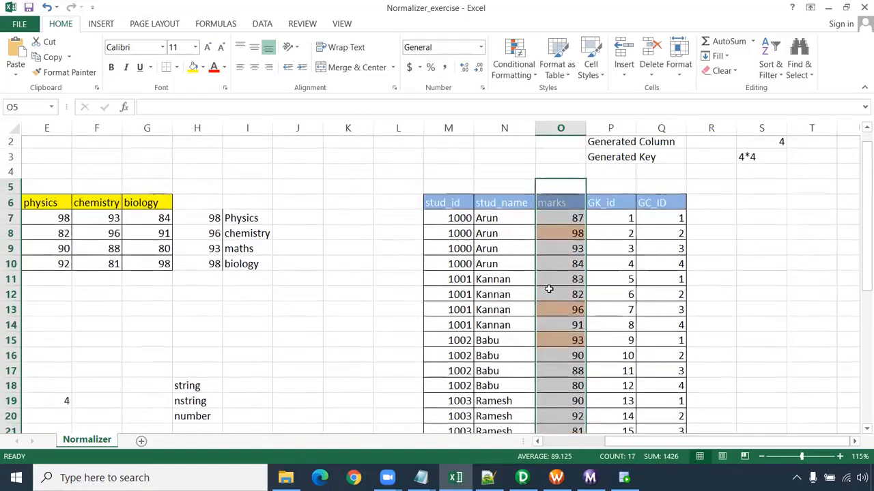
{"action": "left_click_drag", "start_coordinate": [460, 220], "coordinate": [704, 264]}
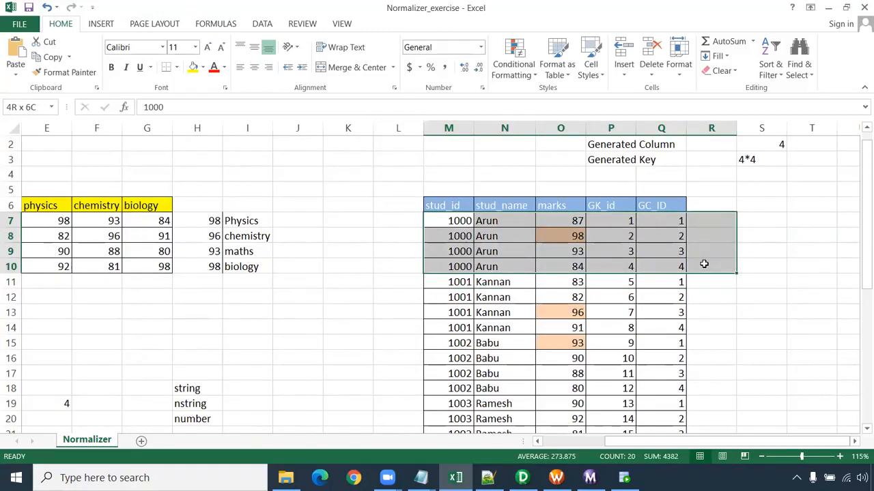
{"action": "left_click_drag", "start_coordinate": [689, 265], "coordinate": [682, 266]}
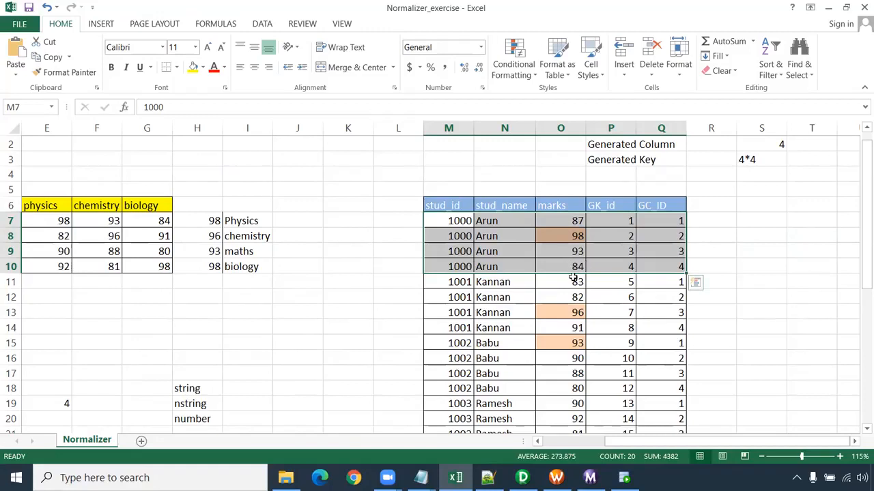
{"action": "left_click", "coordinate": [437, 267]}
{"action": "left_click_drag", "start_coordinate": [483, 268], "coordinate": [576, 268]}
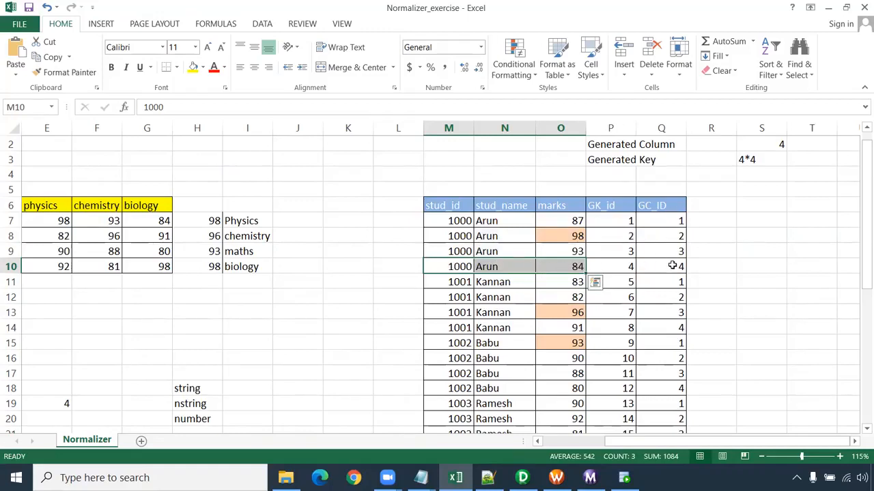
{"action": "left_click_drag", "start_coordinate": [690, 236], "coordinate": [410, 238]}
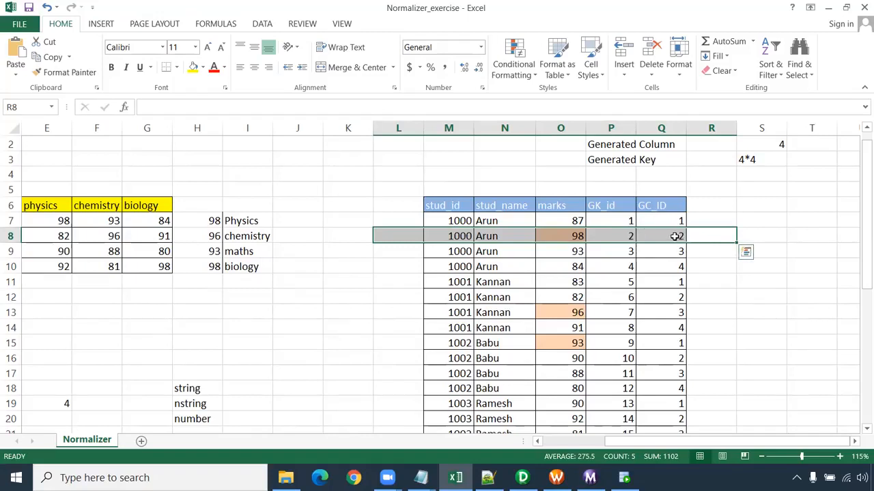
- Review the Generated Column note together with the target table's GC_ID and GK_id values
{"action": "left_click_drag", "start_coordinate": [614, 145], "coordinate": [756, 146]}
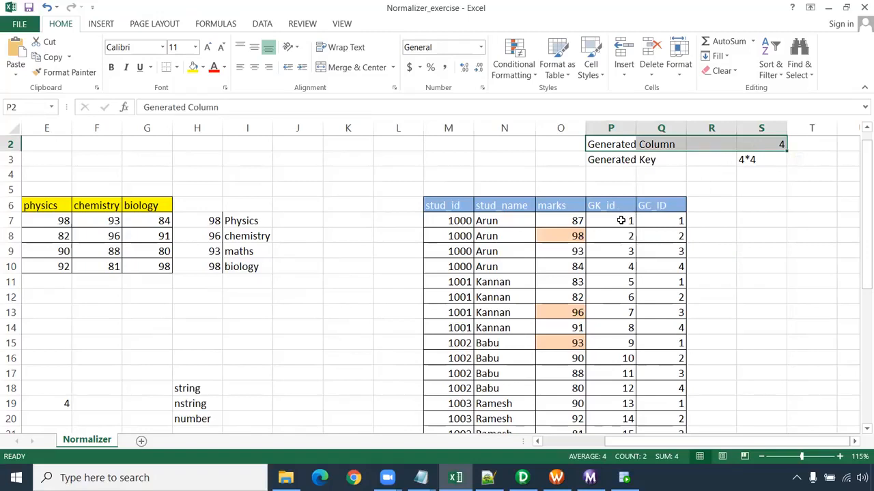
{"action": "left_click_drag", "start_coordinate": [674, 205], "coordinate": [676, 251]}
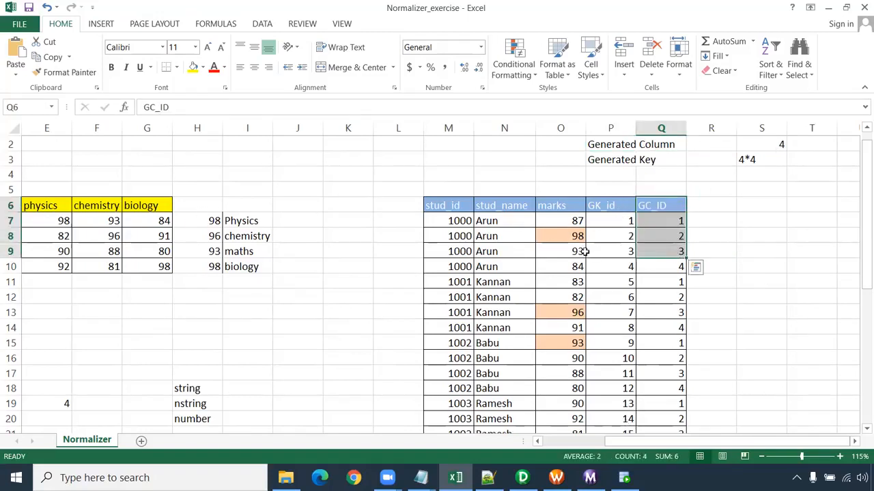
{"action": "left_click_drag", "start_coordinate": [606, 220], "coordinate": [642, 450]}
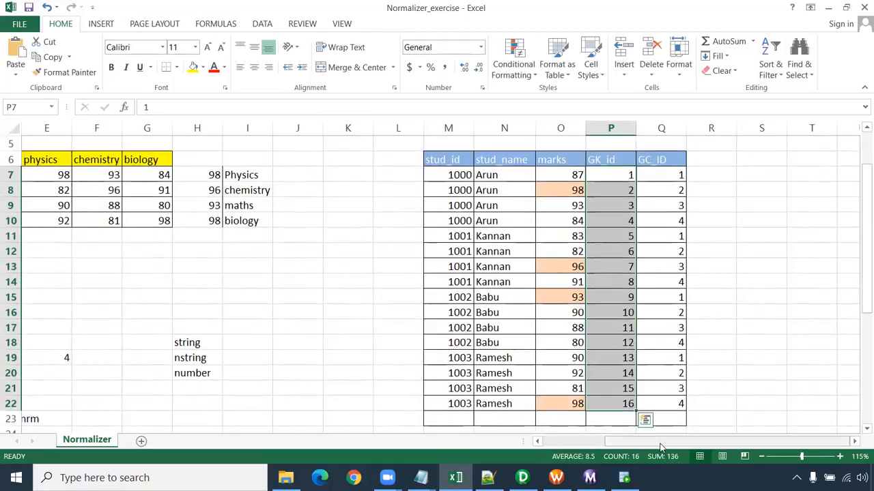
{"action": "scroll", "coordinate": [664, 446], "scroll_direction": "left", "scroll_amount": 2}
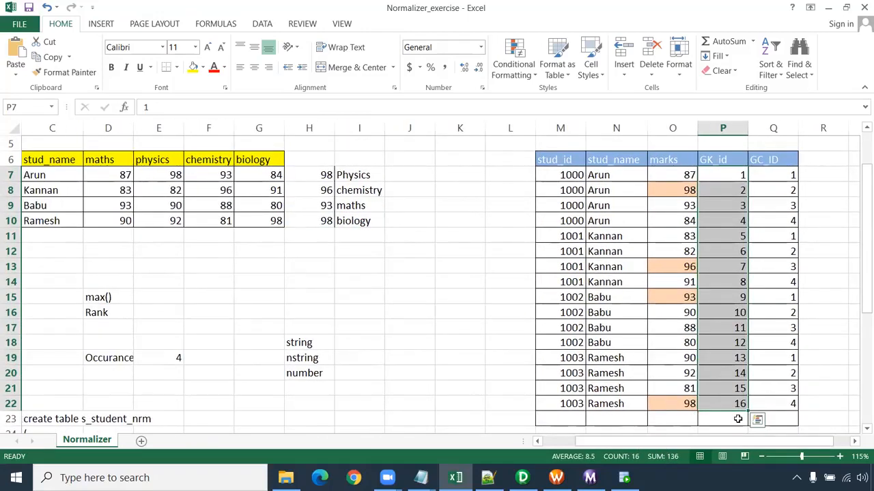
{"action": "left_click", "coordinate": [738, 419]}
- Review the create table statement for the source table s_student_nrm below the student data
{"action": "scroll", "coordinate": [728, 270], "scroll_direction": "down", "scroll_amount": 5}
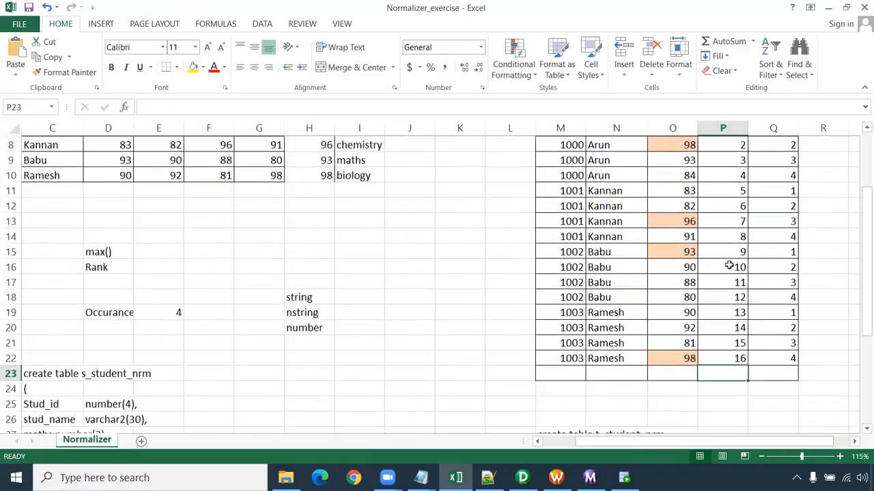
{"action": "left_click_drag", "start_coordinate": [662, 443], "coordinate": [628, 443]}
{"action": "left_click_drag", "start_coordinate": [137, 194], "coordinate": [260, 308]}
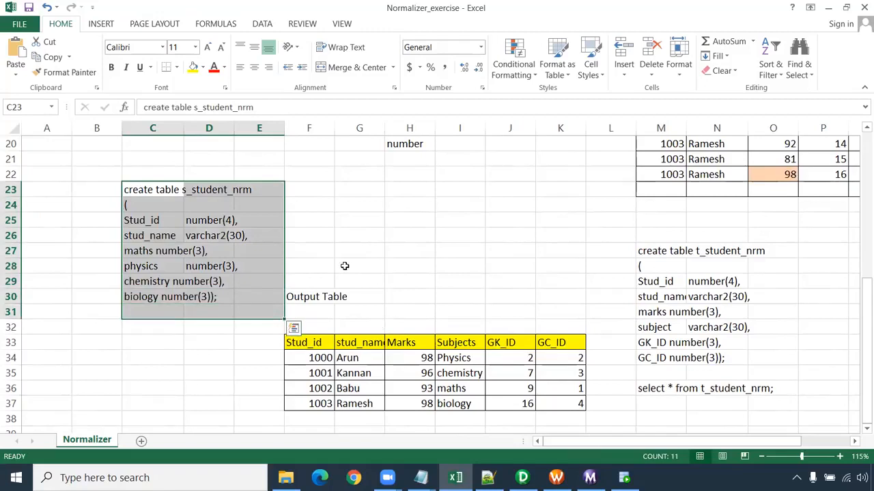
{"action": "scroll", "coordinate": [197, 197], "scroll_direction": "up", "scroll_amount": 6}
{"action": "scroll", "coordinate": [531, 276], "scroll_direction": "down", "scroll_amount": 2}
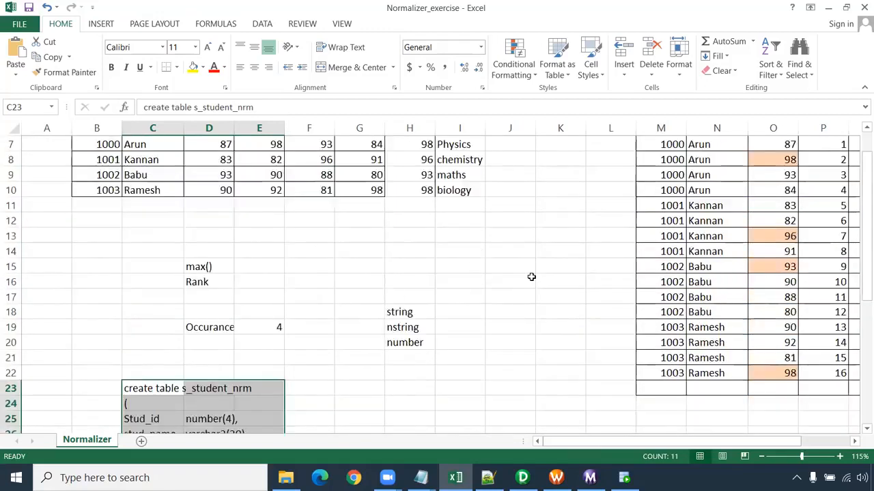
{"action": "scroll", "coordinate": [531, 277], "scroll_direction": "down", "scroll_amount": 5}
- Examine the create table statement for t_student_nrm, focusing on its GK_ID and GC_ID column definitions
{"action": "left_click_drag", "start_coordinate": [655, 222], "coordinate": [751, 326]}
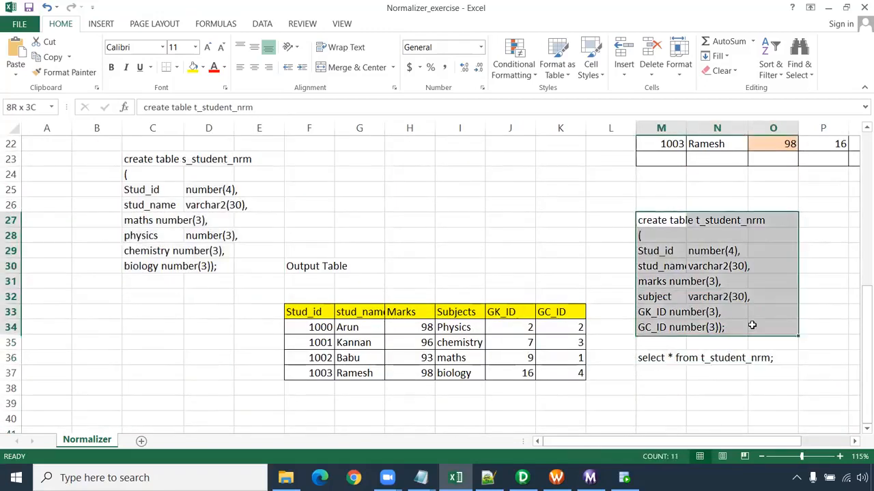
{"action": "left_click", "coordinate": [679, 312]}
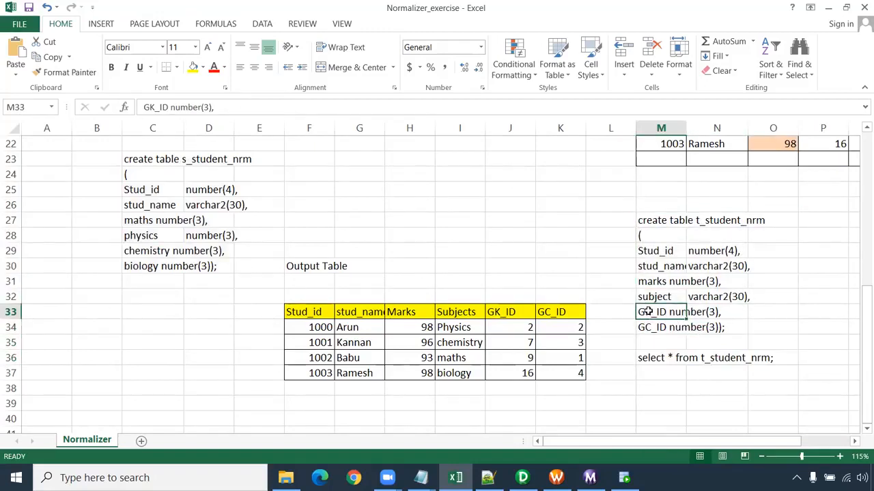
{"action": "left_click_drag", "start_coordinate": [727, 331], "coordinate": [644, 314]}
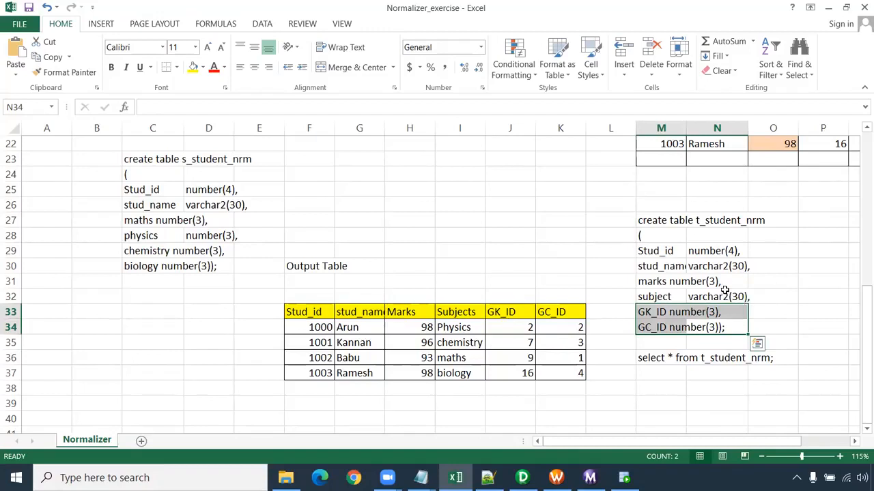
{"action": "scroll", "coordinate": [605, 328], "scroll_direction": "down", "scroll_amount": 4}
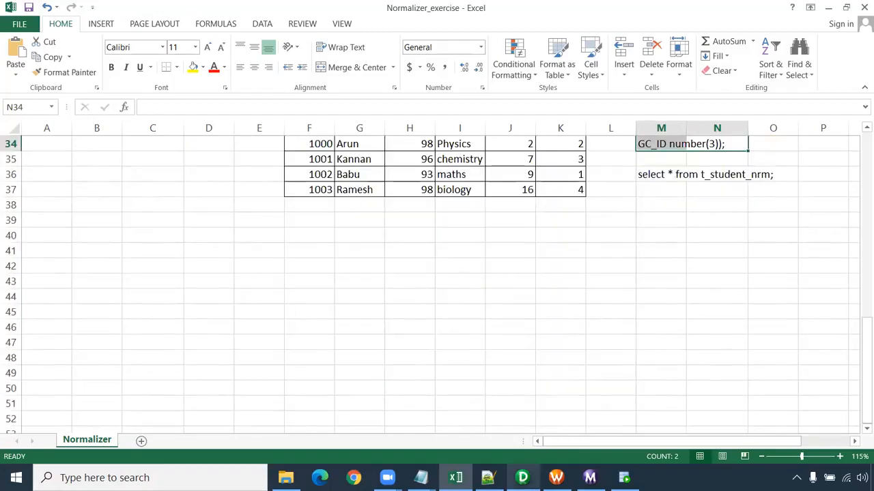
- Switch to Informatica PowerCenter Designer and clear all definitions from the Source Analyzer workspace
{"action": "left_click", "coordinate": [522, 478]}
{"action": "left_click", "coordinate": [278, 82]}
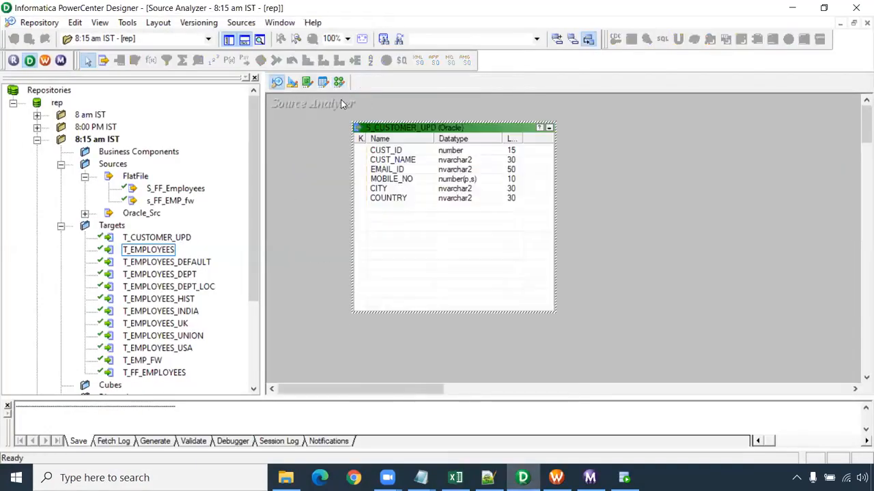
{"action": "right_click", "coordinate": [319, 123]}
{"action": "left_click", "coordinate": [341, 144]}
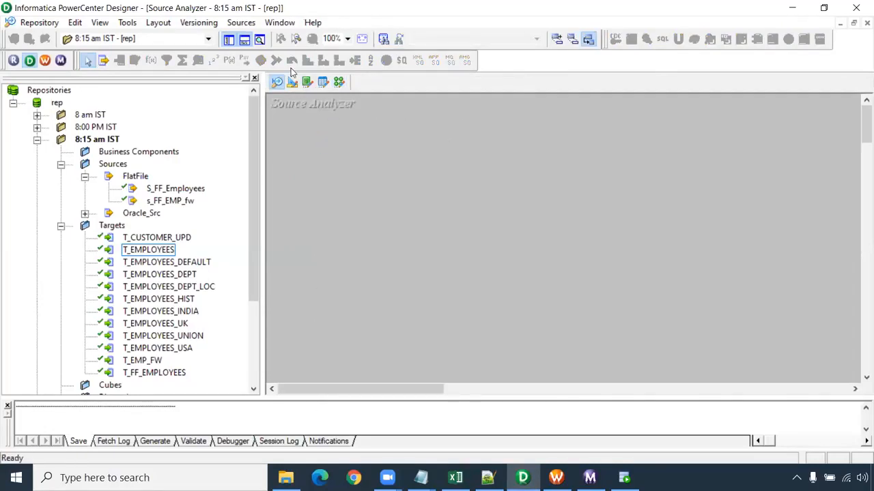
- Start a source import from database and connect to the Oracle_Src data source as hr, entering the account password
{"action": "left_click", "coordinate": [241, 22]}
{"action": "left_click", "coordinate": [273, 36]}
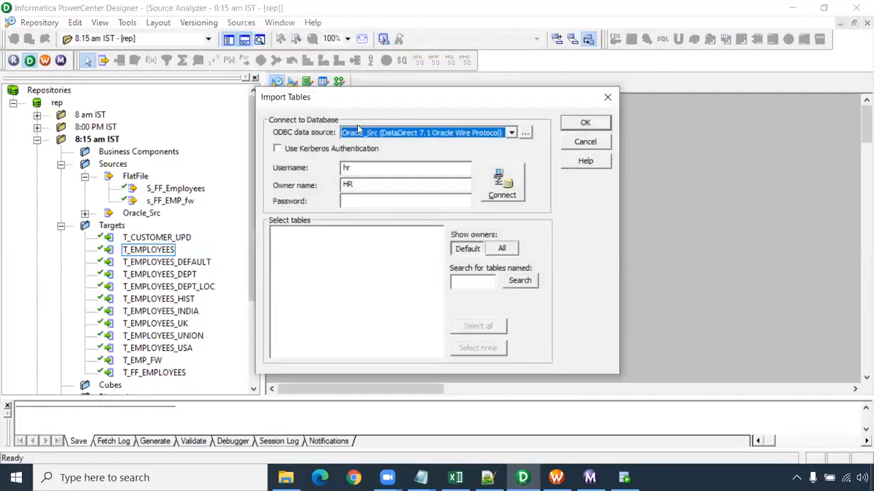
{"action": "left_click", "coordinate": [349, 201]}
{"action": "left_click", "coordinate": [504, 191]}
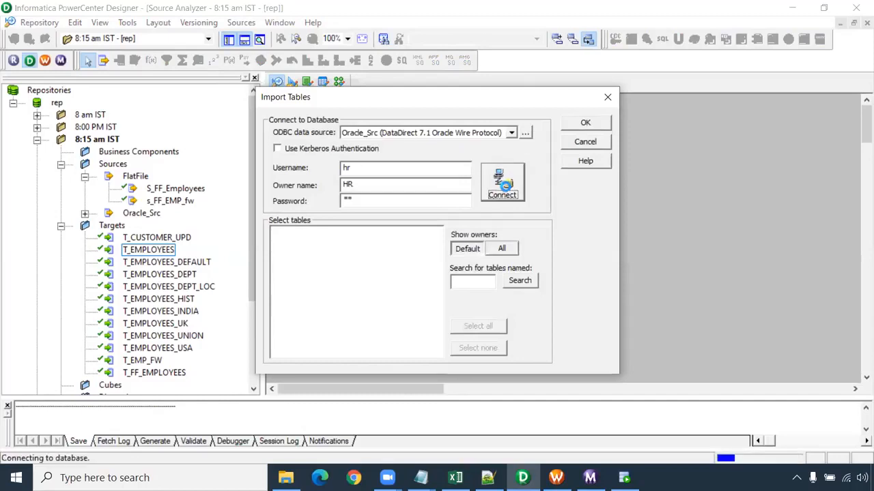
- Import the S_STUDENT_NRM table from the HR schema as a source definition
{"action": "left_click", "coordinate": [275, 233]}
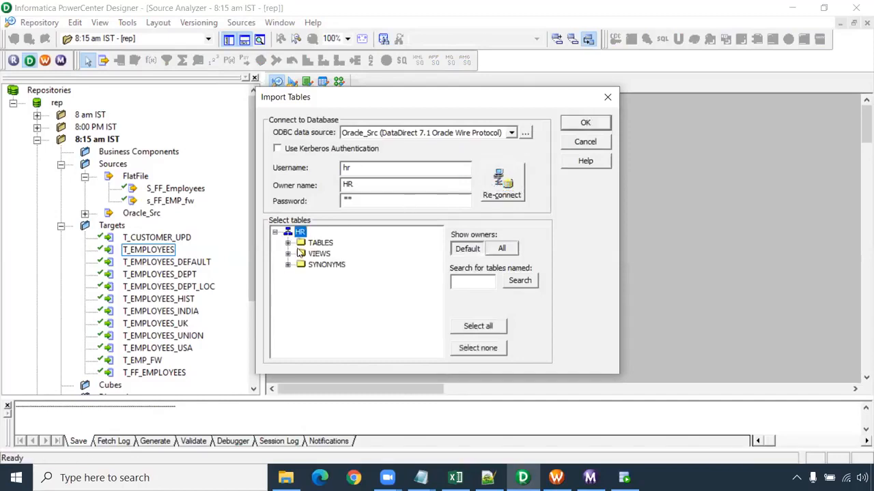
{"action": "left_click", "coordinate": [288, 244]}
{"action": "scroll", "coordinate": [382, 269], "scroll_direction": "down", "scroll_amount": 2}
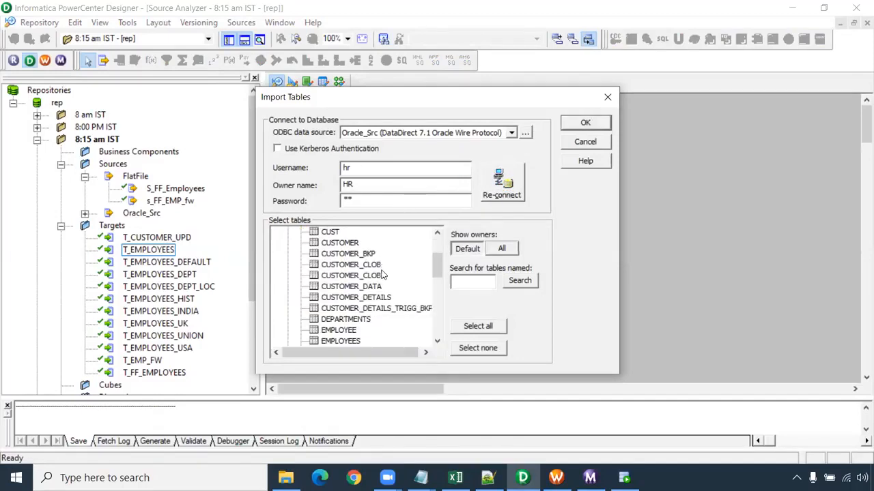
{"action": "scroll", "coordinate": [382, 274], "scroll_direction": "down", "scroll_amount": 2}
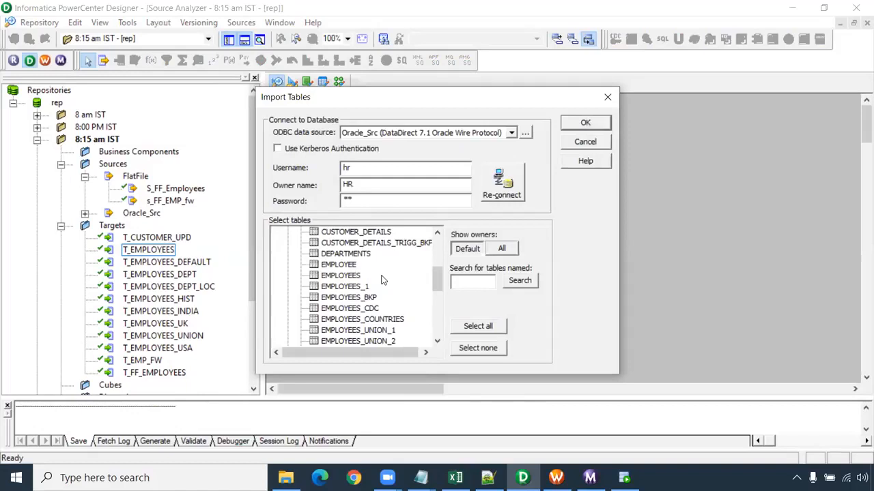
{"action": "scroll", "coordinate": [383, 280], "scroll_direction": "down", "scroll_amount": 2}
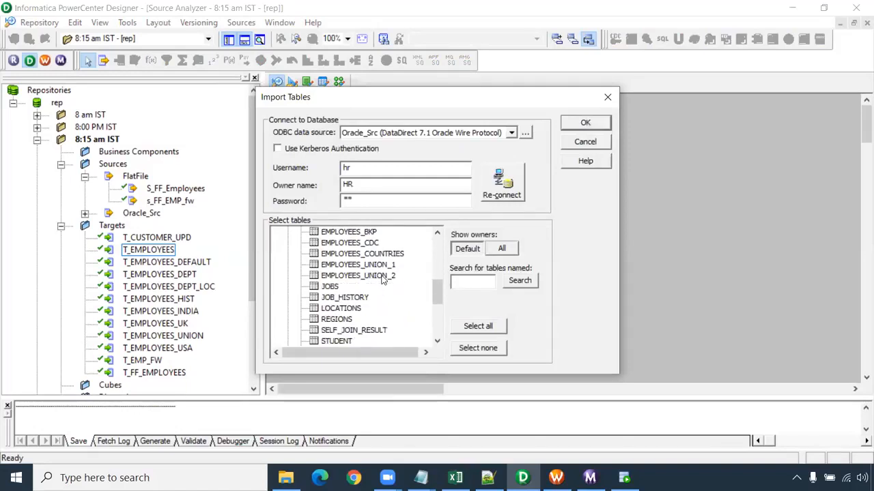
{"action": "scroll", "coordinate": [384, 283], "scroll_direction": "down", "scroll_amount": 2}
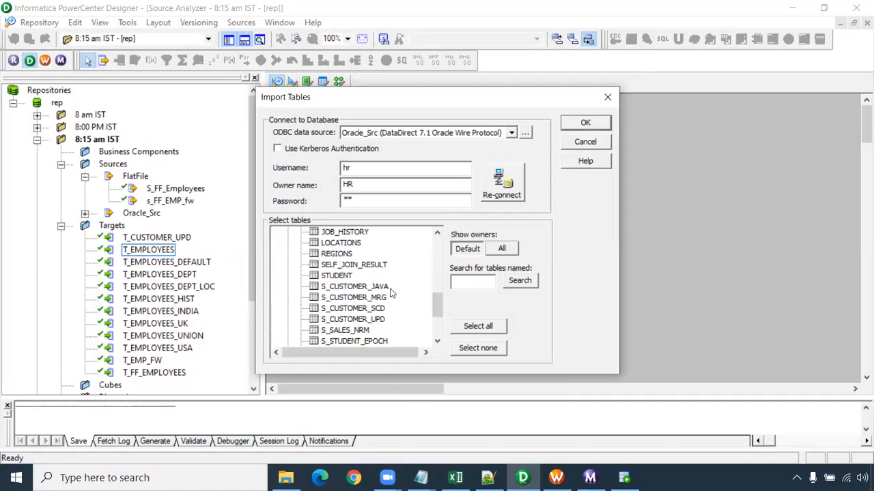
{"action": "scroll", "coordinate": [391, 289], "scroll_direction": "down", "scroll_amount": 1}
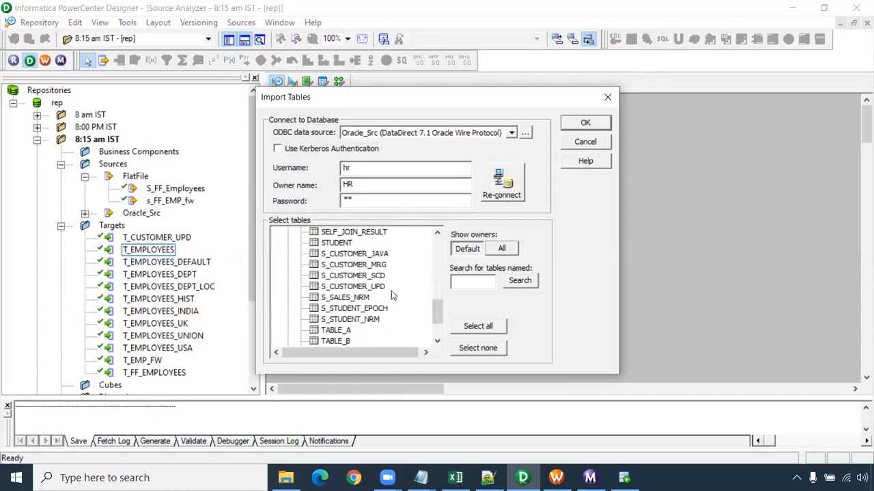
{"action": "scroll", "coordinate": [386, 293], "scroll_direction": "down", "scroll_amount": 1}
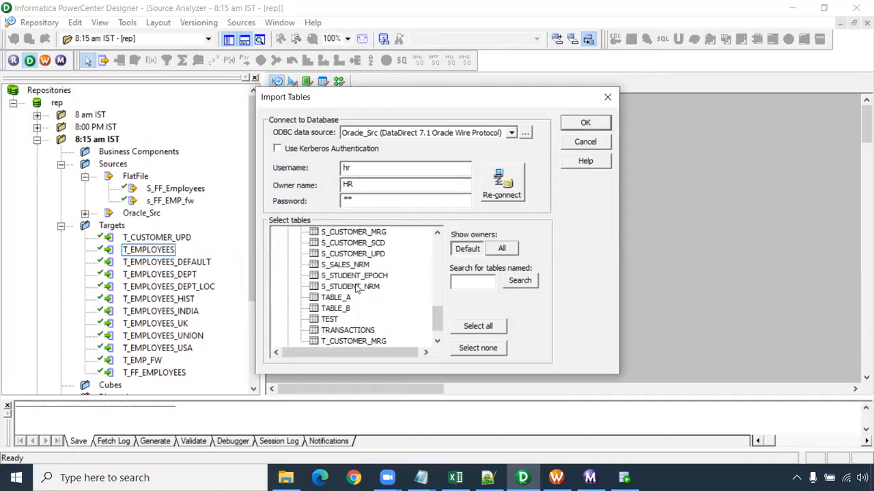
{"action": "left_click", "coordinate": [357, 287]}
{"action": "left_click", "coordinate": [585, 123]}
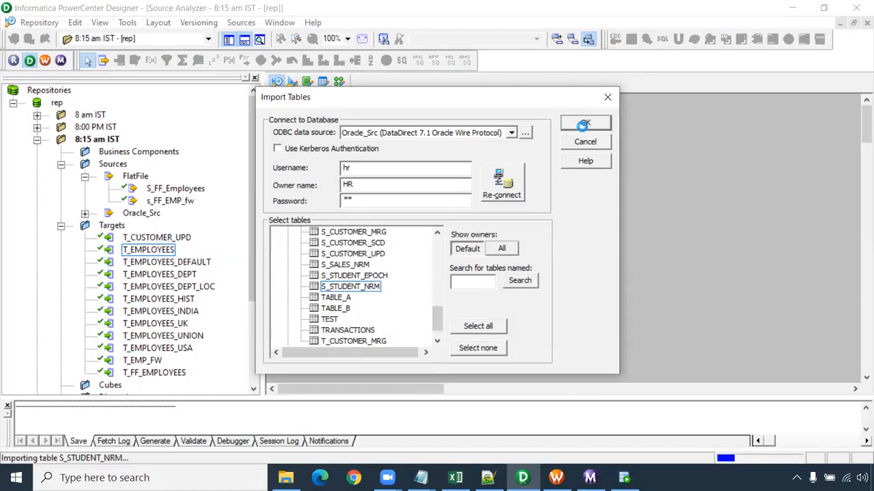
- Start a database import in the Target Designer and connect to Oracle_Tgt as core, entering the account password
{"action": "left_click", "coordinate": [292, 82]}
{"action": "left_click", "coordinate": [240, 23]}
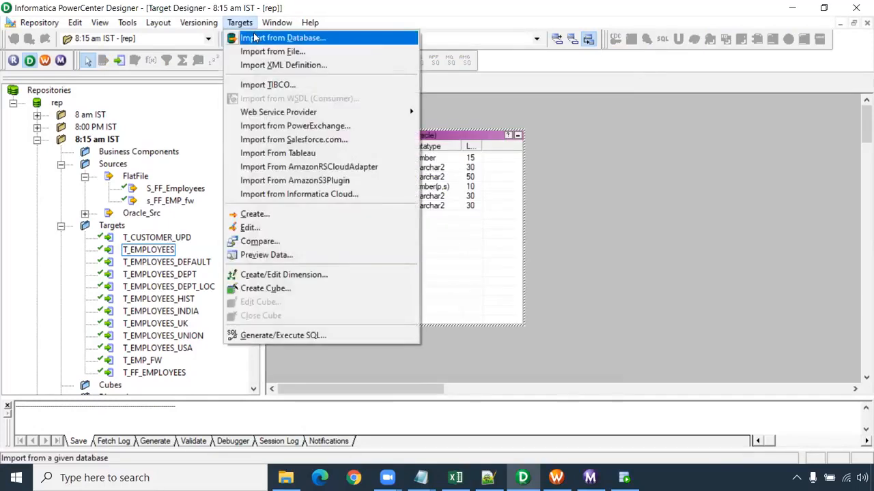
{"action": "left_click", "coordinate": [251, 35]}
{"action": "left_click", "coordinate": [356, 200]}
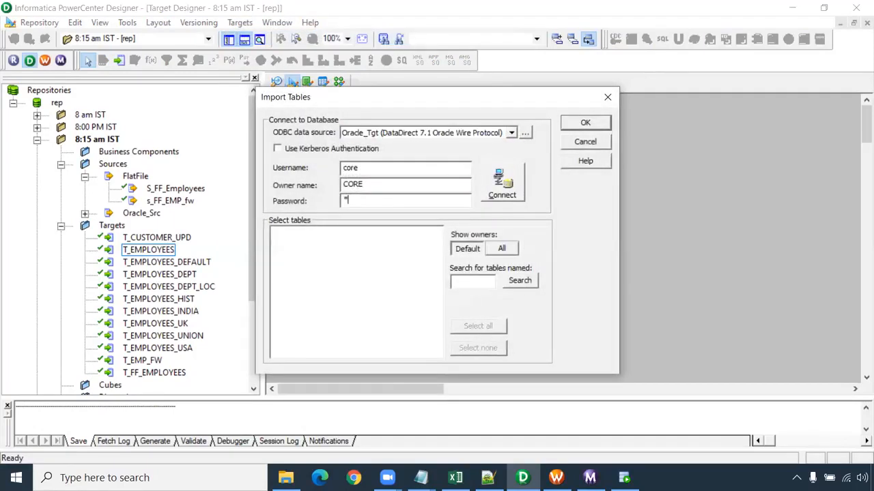
{"action": "key", "text": "Return"}
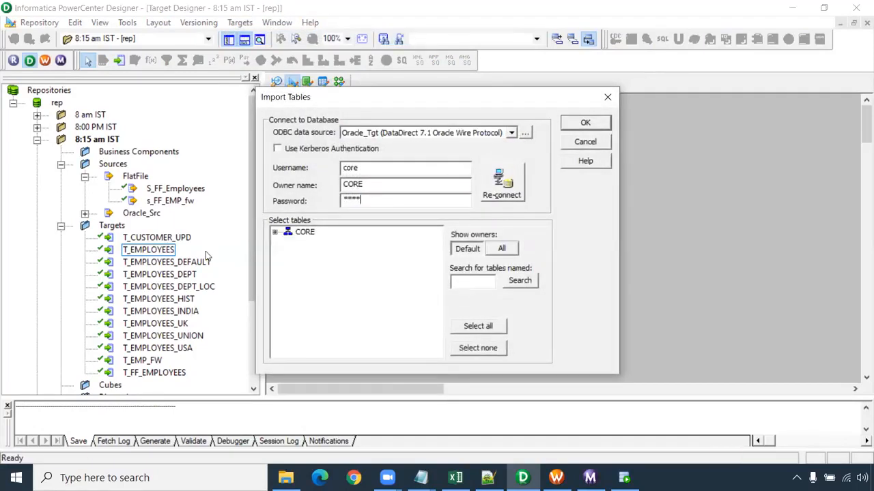
- Import the T_STUDENT_NRM table from the CORE schema as a target definition and enlarge it in the workspace
{"action": "left_click", "coordinate": [275, 232]}
{"action": "left_click", "coordinate": [287, 243]}
{"action": "scroll", "coordinate": [361, 295], "scroll_direction": "down", "scroll_amount": 10}
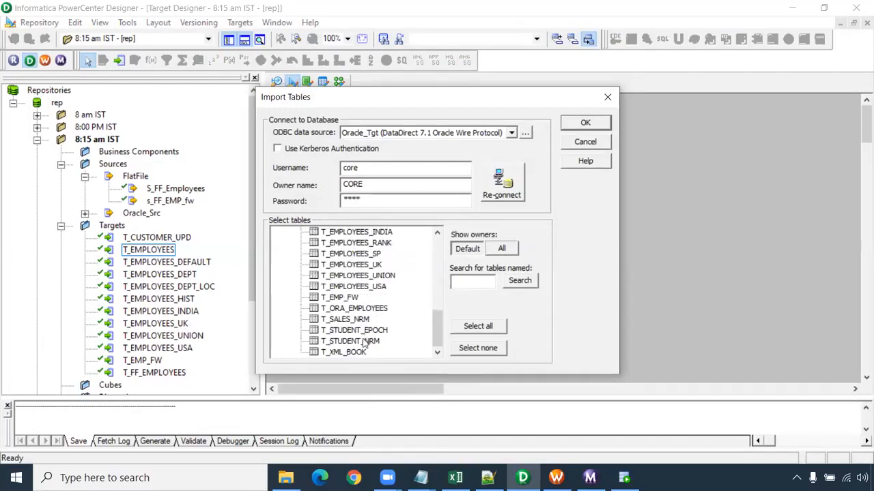
{"action": "left_click", "coordinate": [365, 342]}
{"action": "left_click", "coordinate": [577, 125]}
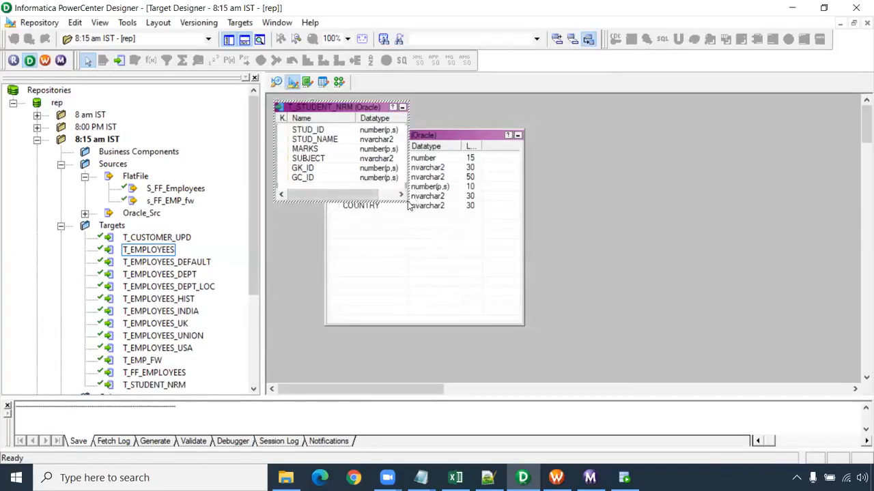
{"action": "left_click_drag", "start_coordinate": [405, 198], "coordinate": [435, 244]}
{"action": "left_click", "coordinate": [462, 232]}
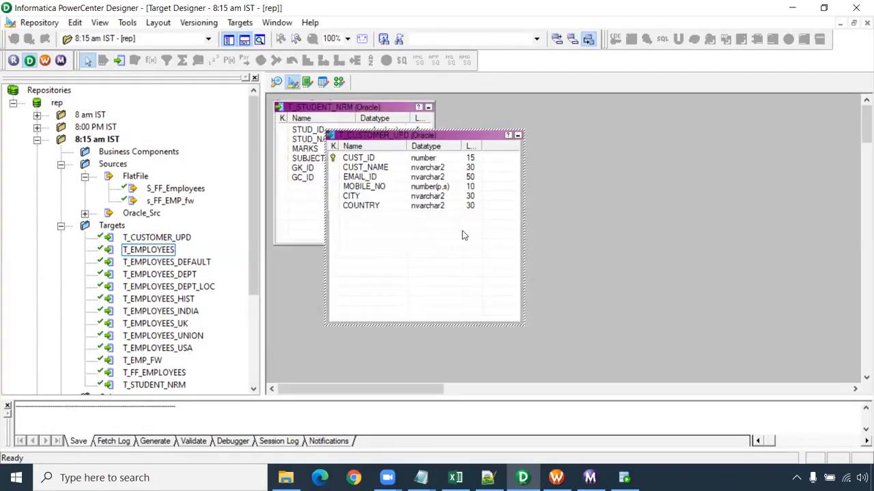
- Open the Mapping Designer and close the m_Multiple_delimiter mapping
{"action": "left_click", "coordinate": [338, 83]}
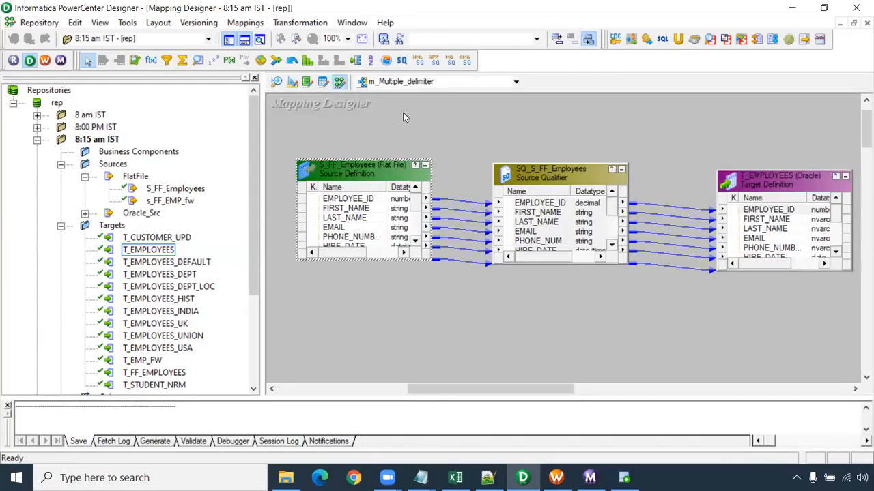
{"action": "left_click", "coordinate": [256, 23]}
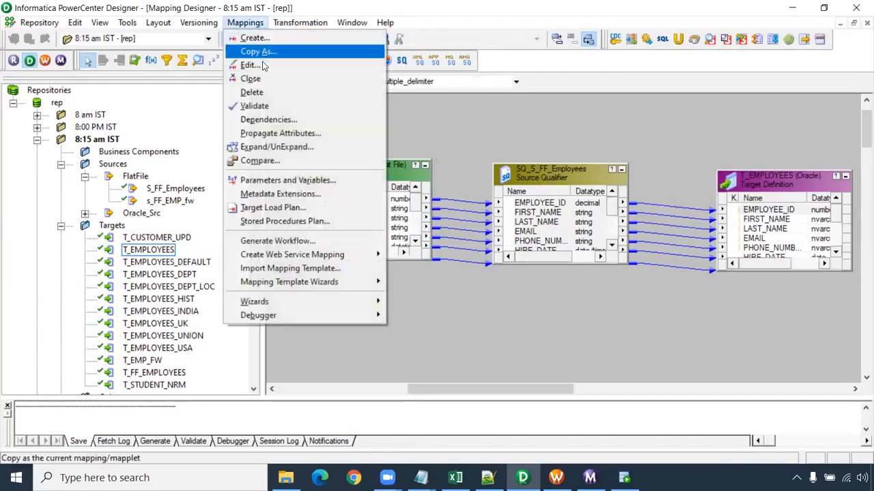
{"action": "left_click", "coordinate": [247, 75]}
- Create a new mapping named m_Normalizer_Transforamtion
{"action": "left_click", "coordinate": [243, 23]}
{"action": "left_click", "coordinate": [253, 35]}
{"action": "type", "text": "m_Normalizer_Trans"}
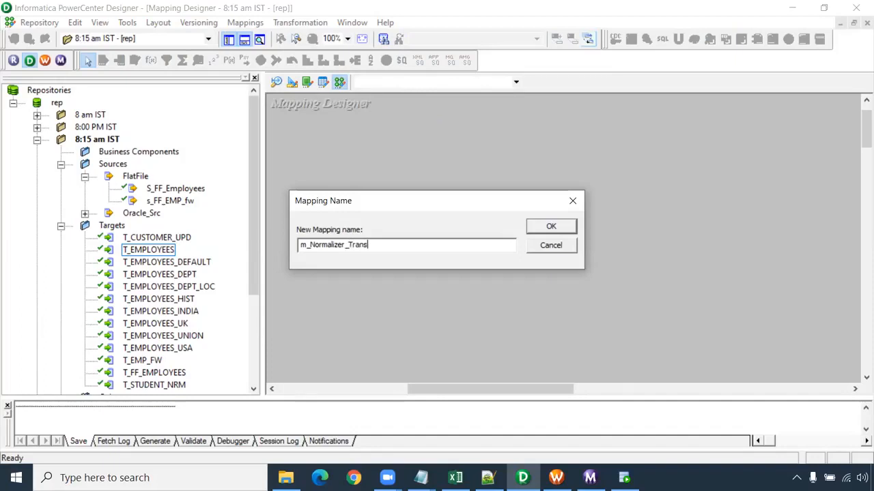
{"action": "type", "text": "n"}
{"action": "key", "text": "Return"}
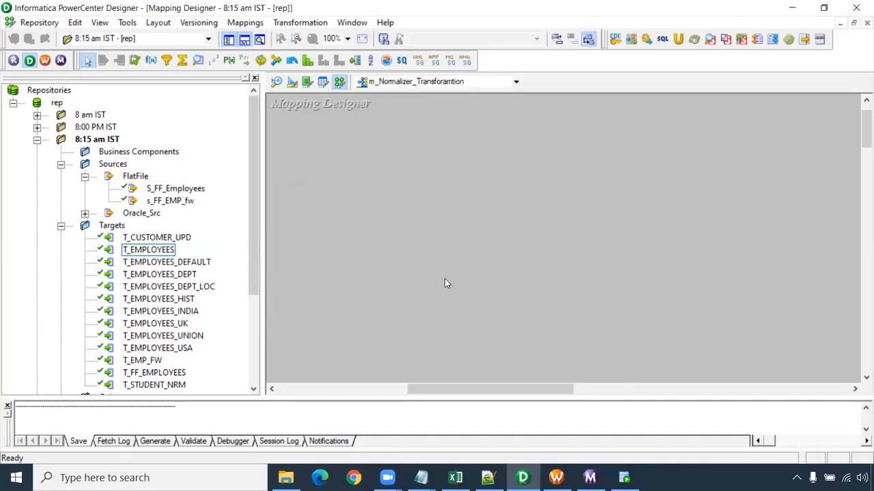
- Add the S_STUDENT_NRM source from Oracle_Src and the T_STUDENT_NRM target to the mapping
{"action": "left_click", "coordinate": [84, 214]}
{"action": "scroll", "coordinate": [190, 217], "scroll_direction": "down", "scroll_amount": 1}
{"action": "left_click_drag", "start_coordinate": [177, 274], "coordinate": [285, 212]}
{"action": "scroll", "coordinate": [166, 232], "scroll_direction": "down", "scroll_amount": 2}
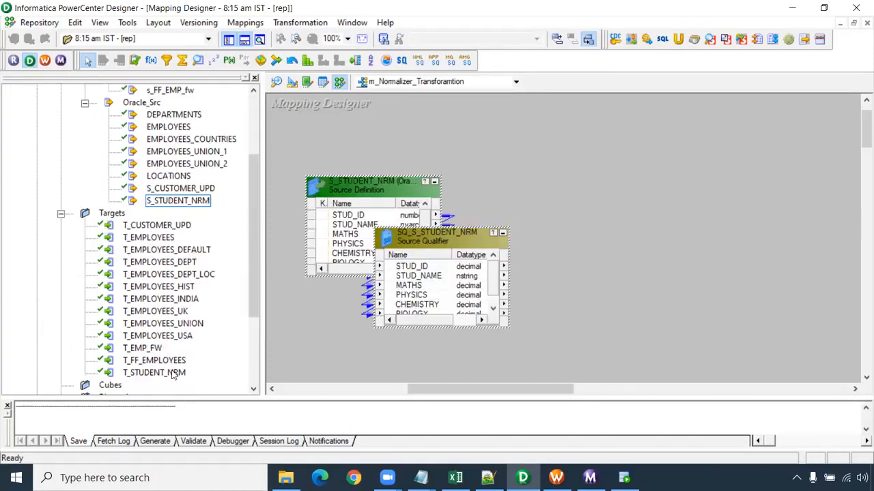
{"action": "left_click_drag", "start_coordinate": [174, 373], "coordinate": [591, 296]}
{"action": "left_click_drag", "start_coordinate": [763, 127], "coordinate": [762, 126]}
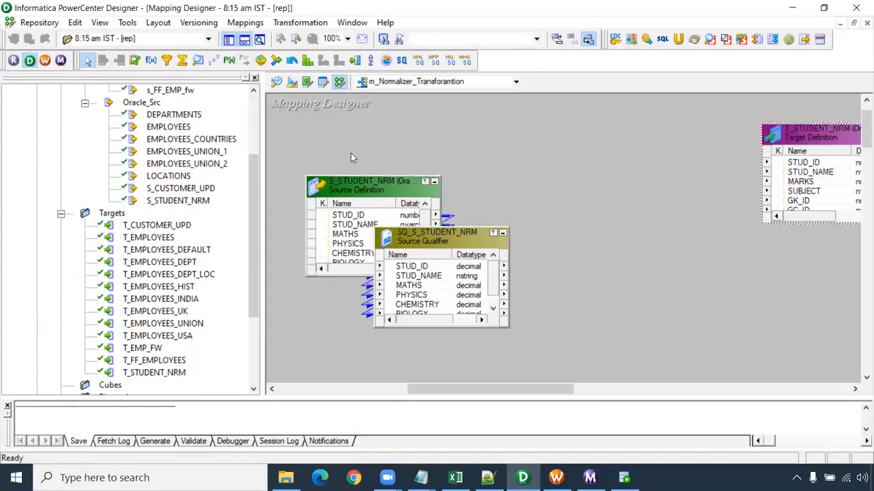
- Place a Normalizer transformation between the source qualifier and the target, and move the source qualifier further up
{"action": "left_click", "coordinate": [292, 61]}
{"action": "left_click_drag", "start_coordinate": [546, 136], "coordinate": [722, 368]}
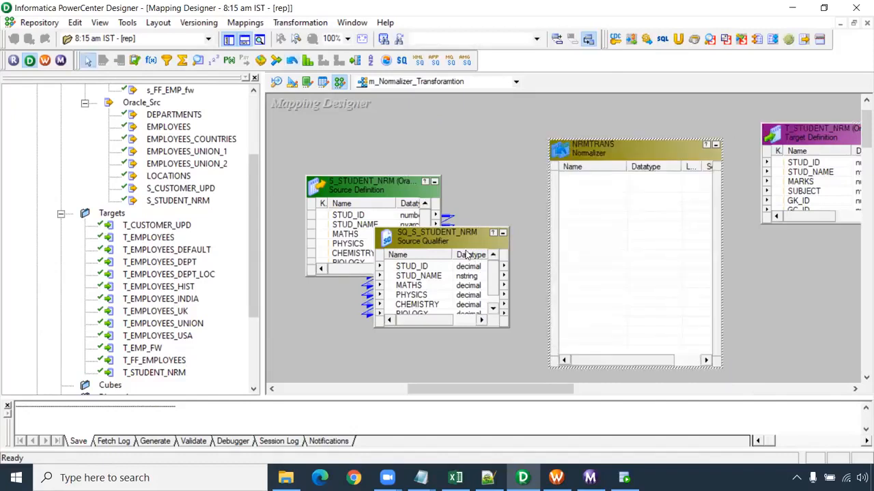
{"action": "left_click_drag", "start_coordinate": [453, 229], "coordinate": [452, 156]}
- Try to copy all ports of the SQ_S_STUDENT_NRM source qualifier into the Normalizer
{"action": "left_click", "coordinate": [428, 194]}
{"action": "right_click", "coordinate": [437, 194]}
{"action": "left_click", "coordinate": [454, 200]}
{"action": "left_click_drag", "start_coordinate": [428, 196], "coordinate": [599, 219]}
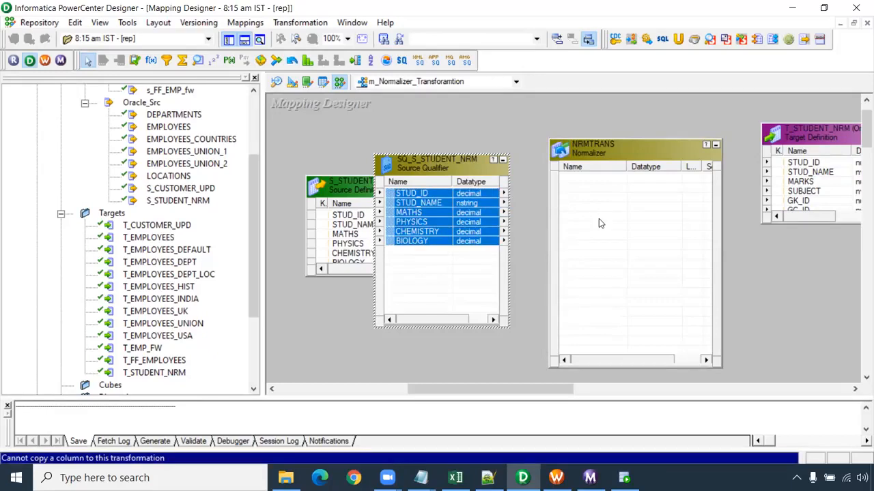
{"action": "left_click_drag", "start_coordinate": [429, 194], "coordinate": [588, 203]}
- Enlarge the T_STUDENT_NRM target, move it away from the Normalizer, and highlight its STUD_ID, STUD_NAME and MARKS columns
{"action": "left_click_drag", "start_coordinate": [512, 390], "coordinate": [562, 392]}
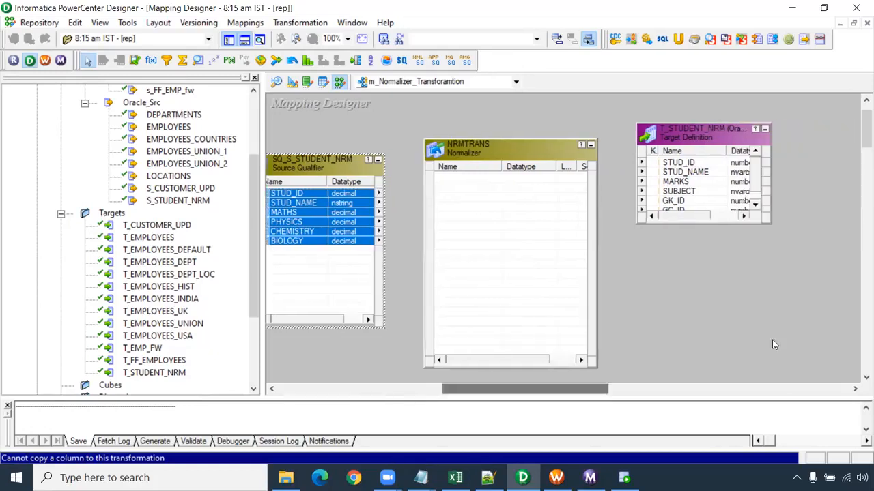
{"action": "left_click_drag", "start_coordinate": [770, 220], "coordinate": [844, 323]}
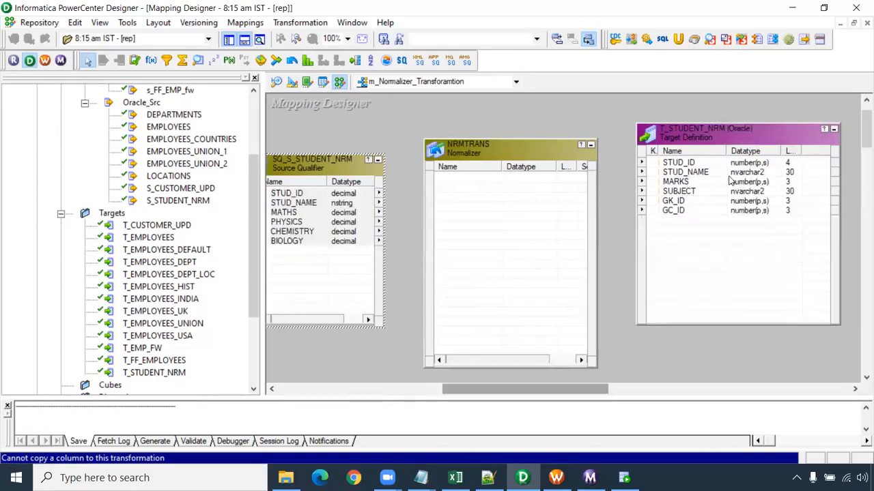
{"action": "left_click_drag", "start_coordinate": [713, 138], "coordinate": [744, 175]}
{"action": "left_click", "coordinate": [710, 199]}
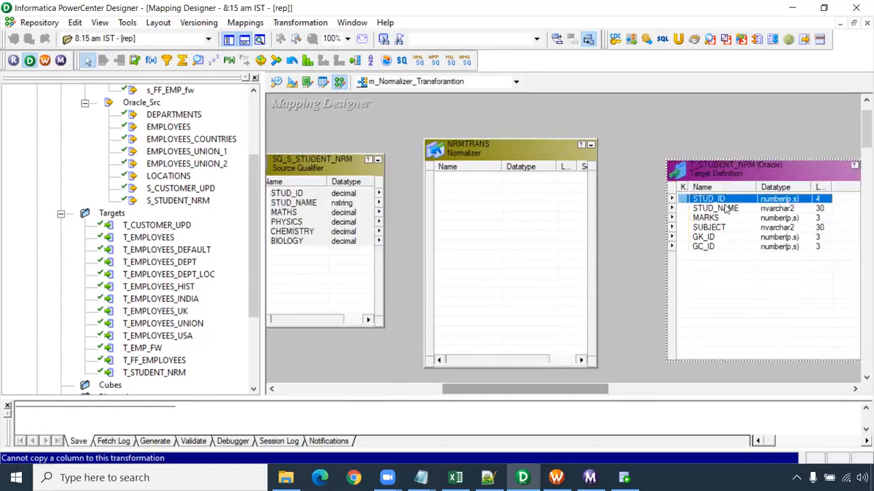
{"action": "left_click", "coordinate": [723, 219], "text": "shift"}
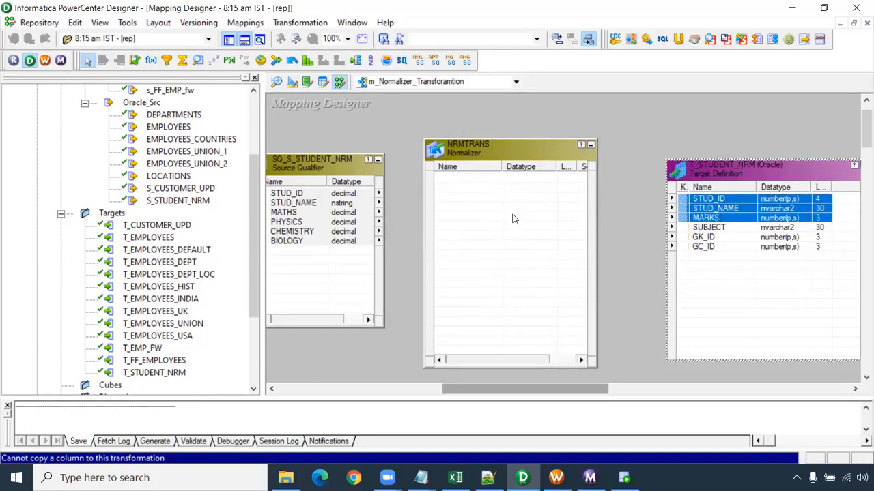
- Open the NRMTRANS transformation for editing and add three new columns to its Normalizer definition
{"action": "double_click", "coordinate": [510, 148]}
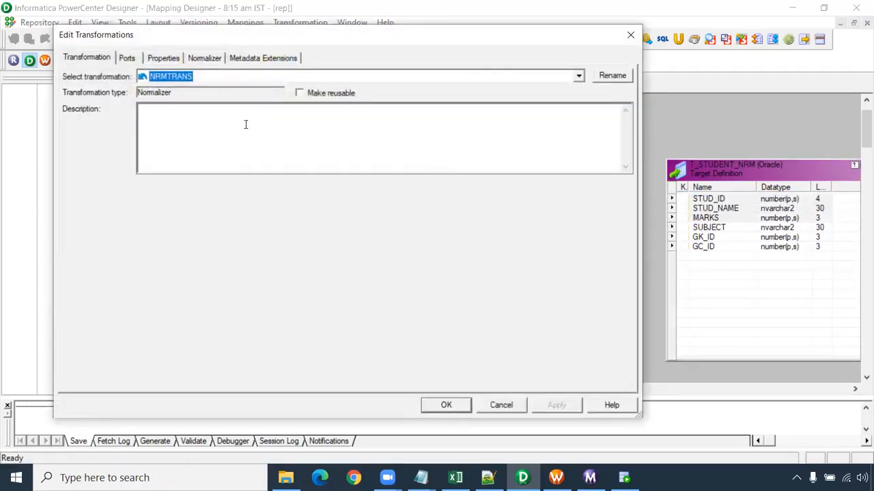
{"action": "left_click", "coordinate": [209, 59]}
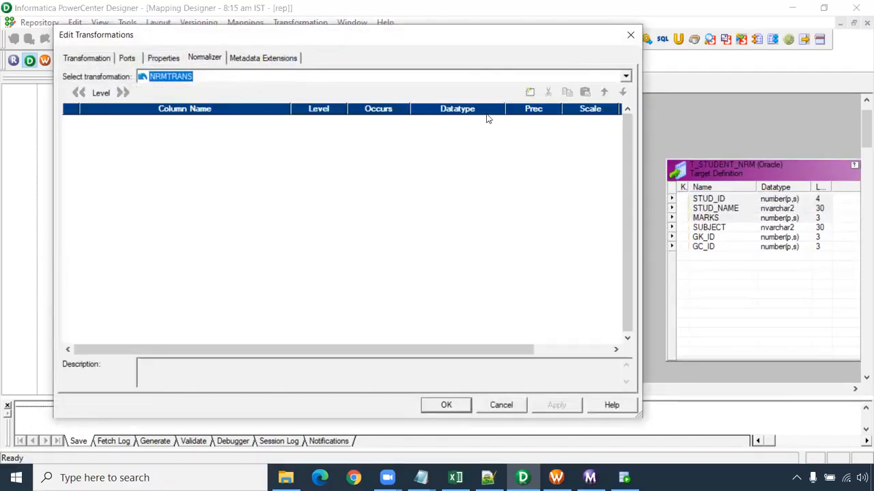
{"action": "left_click", "coordinate": [530, 93]}
{"action": "left_click", "coordinate": [530, 93]}
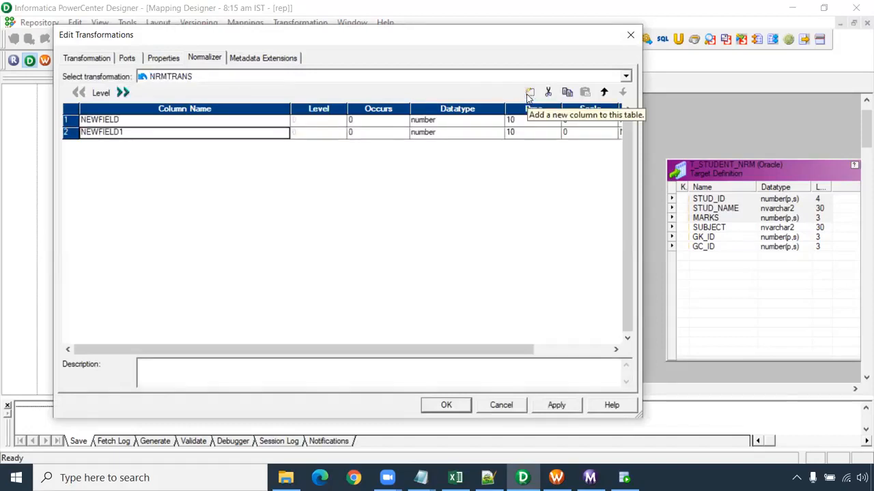
{"action": "left_click", "coordinate": [530, 93]}
- Rename the first two Normalizer columns as stud_id and stud_name
{"action": "left_click", "coordinate": [116, 123]}
{"action": "left_click", "coordinate": [122, 120]}
{"action": "type", "text": "stud_id"}
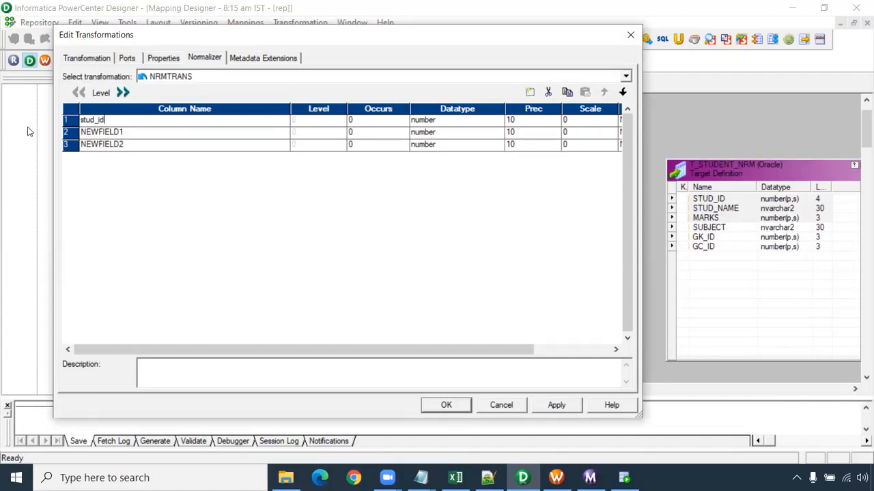
{"action": "left_click", "coordinate": [106, 133]}
{"action": "left_click", "coordinate": [125, 132]}
{"action": "type", "text": "stud_name"}
{"action": "key", "text": "Down"}
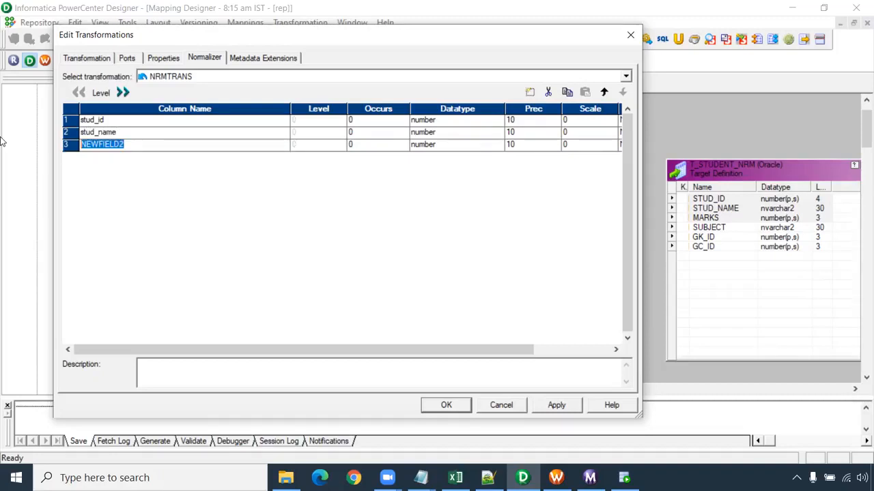
- Rename the third Normalizer column as marks and set its occurrences to 4
{"action": "type", "text": "marks"}
{"action": "key", "text": "Return"}
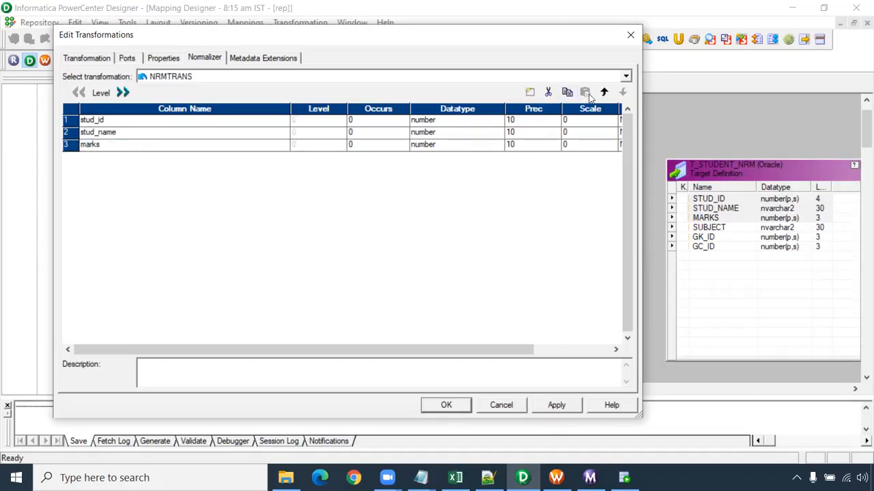
{"action": "left_click", "coordinate": [404, 143]}
- Set the stud_name column's datatype to string and apply the Normalizer definition
{"action": "left_click", "coordinate": [439, 135]}
{"action": "left_click", "coordinate": [439, 136]}
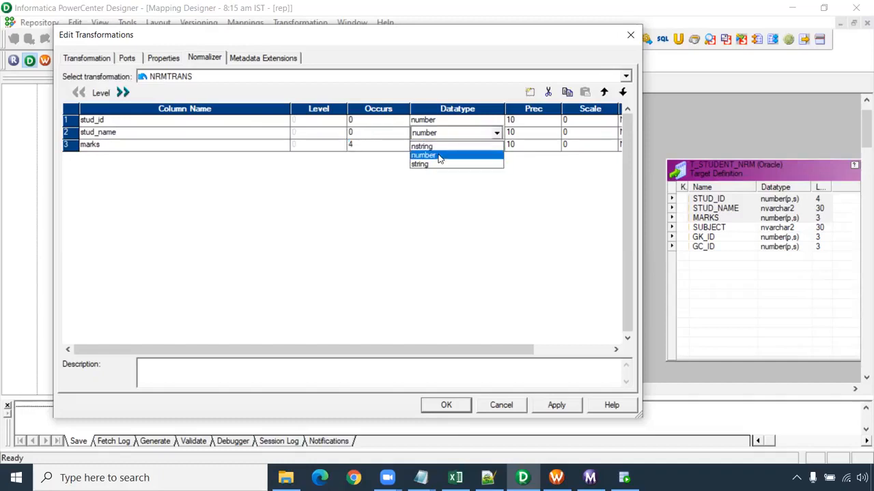
{"action": "left_click", "coordinate": [438, 165]}
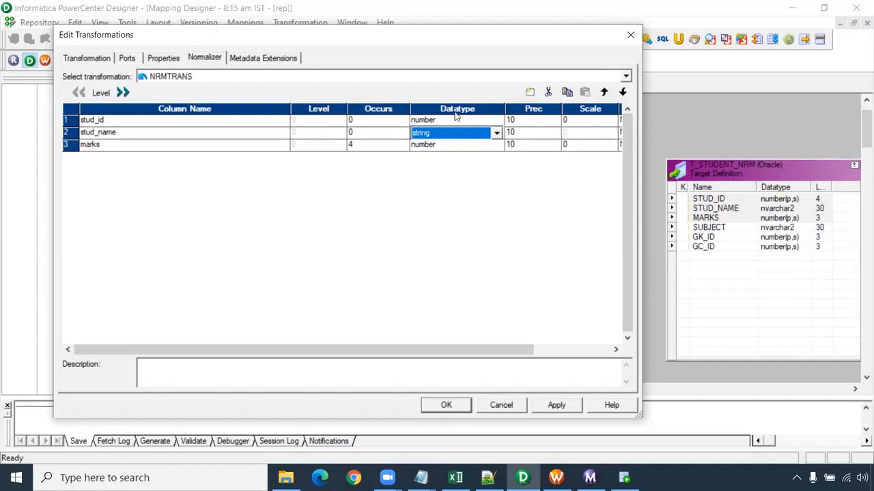
{"action": "left_click", "coordinate": [497, 134]}
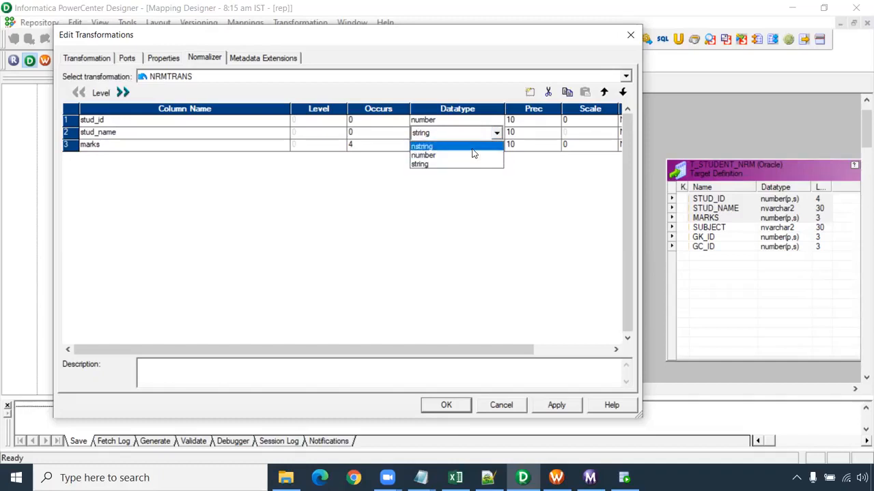
{"action": "left_click", "coordinate": [415, 207]}
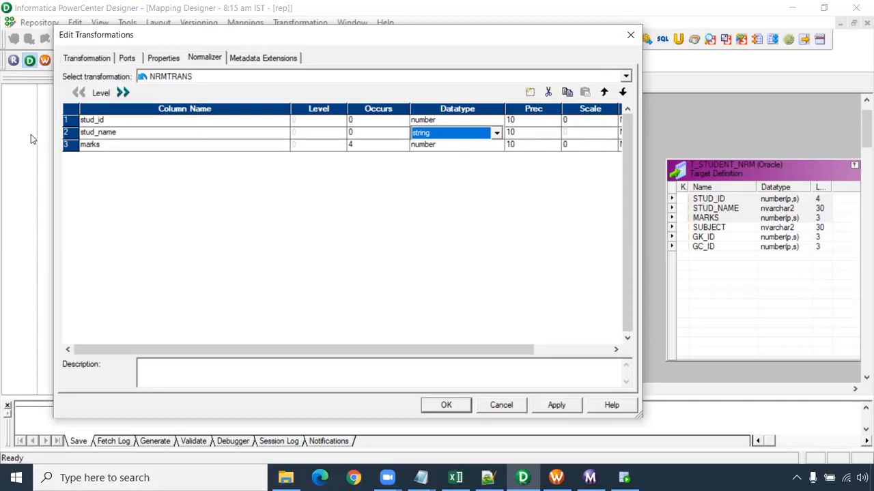
{"action": "left_click", "coordinate": [556, 405]}
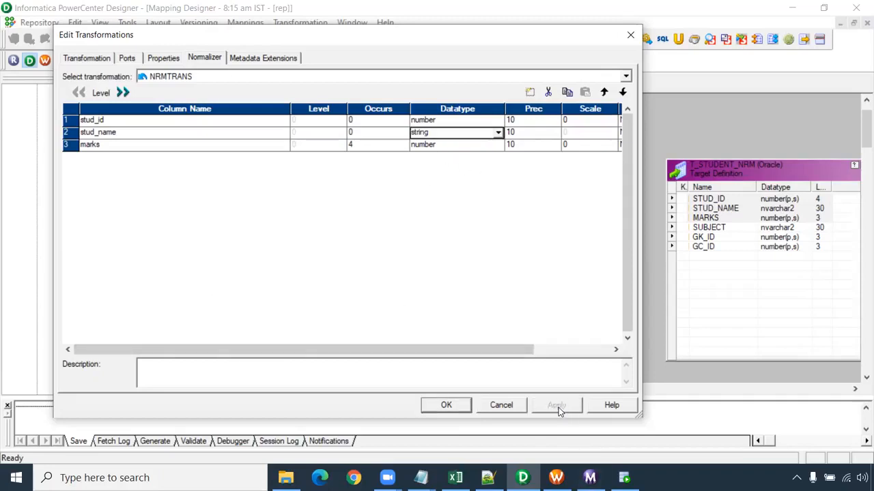
{"action": "left_click", "coordinate": [446, 406]}
- Highlight the Normalizer's output ports from stud_id to GCID_marks, including the generated key and column ID ports
{"action": "left_click", "coordinate": [473, 273]}
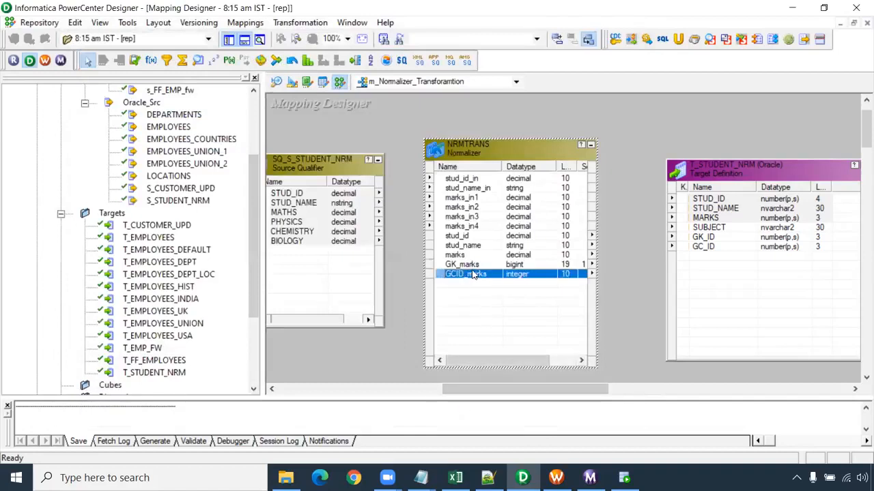
{"action": "left_click", "coordinate": [473, 266], "text": "shift"}
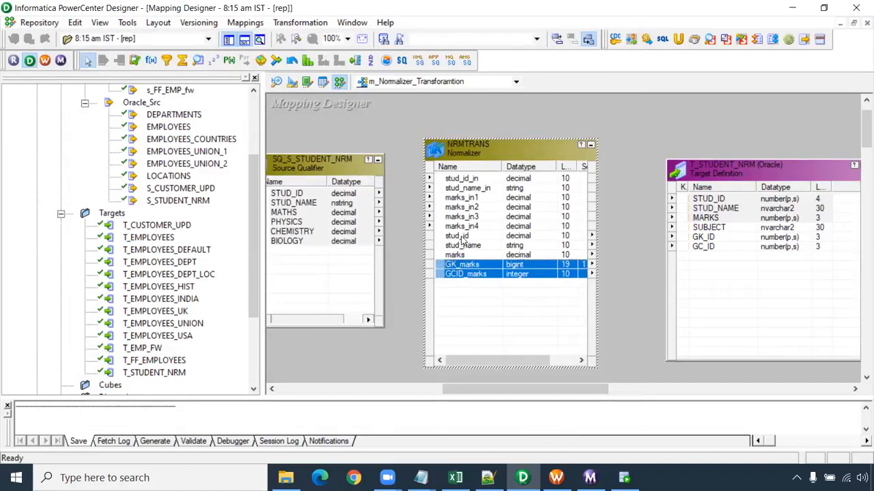
{"action": "left_click", "coordinate": [463, 236]}
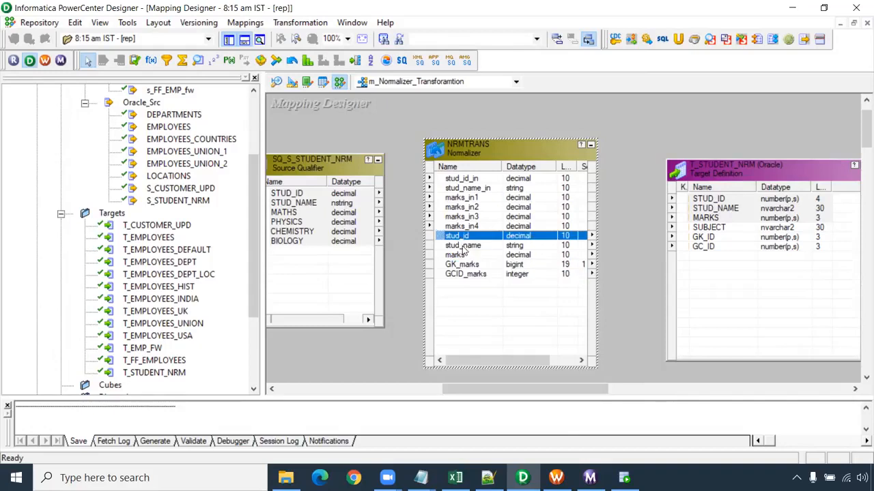
{"action": "left_click_drag", "start_coordinate": [462, 251], "coordinate": [469, 275]}
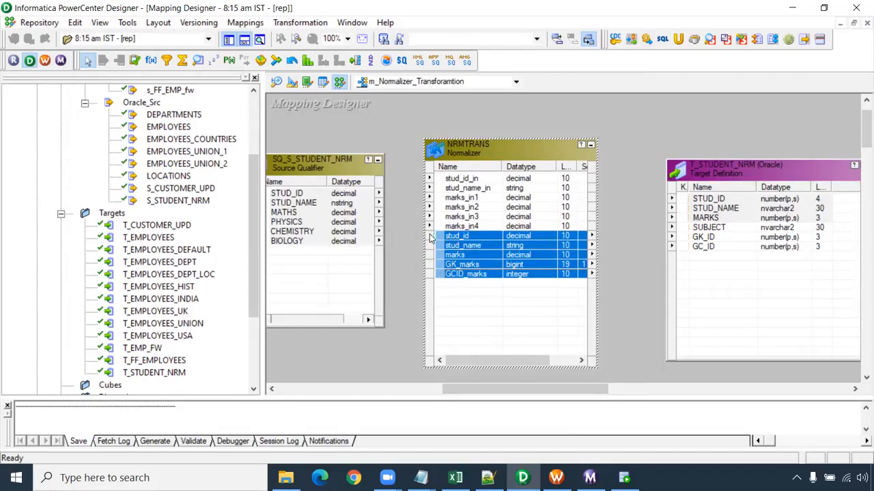
- Link all six SQ_S_STUDENT_NRM ports to the Normalizer's input ports and highlight marks_in1 to marks_in4
{"action": "left_click_drag", "start_coordinate": [344, 195], "coordinate": [463, 180]}
{"action": "left_click_drag", "start_coordinate": [511, 391], "coordinate": [484, 391]}
{"action": "left_click", "coordinate": [546, 225]}
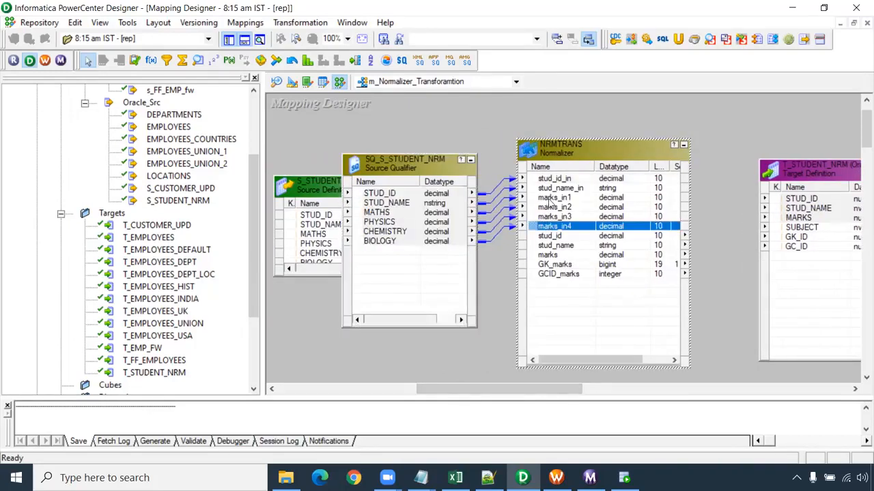
{"action": "left_click", "coordinate": [550, 198], "text": "shift"}
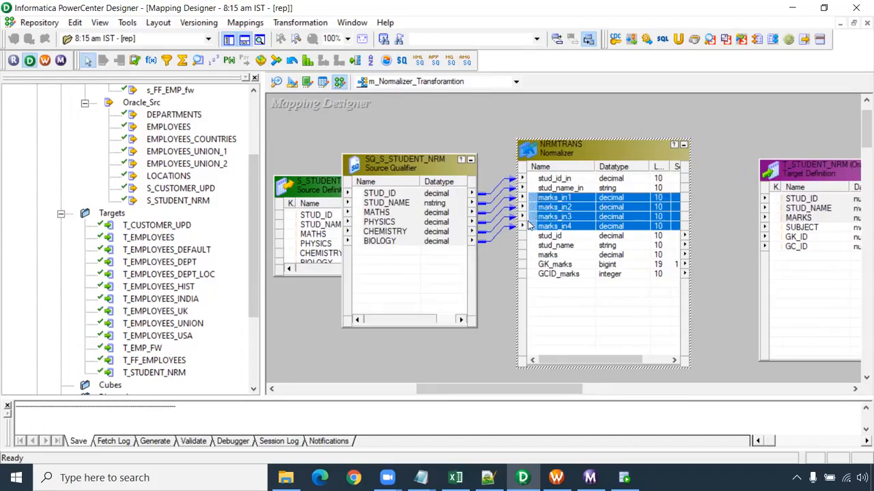
- Link the Normalizer's stud_id, stud_name and marks outputs to STUD_ID, STUD_NAME and MARKS in T_STUDENT_NRM
{"action": "left_click_drag", "start_coordinate": [489, 392], "coordinate": [577, 389]}
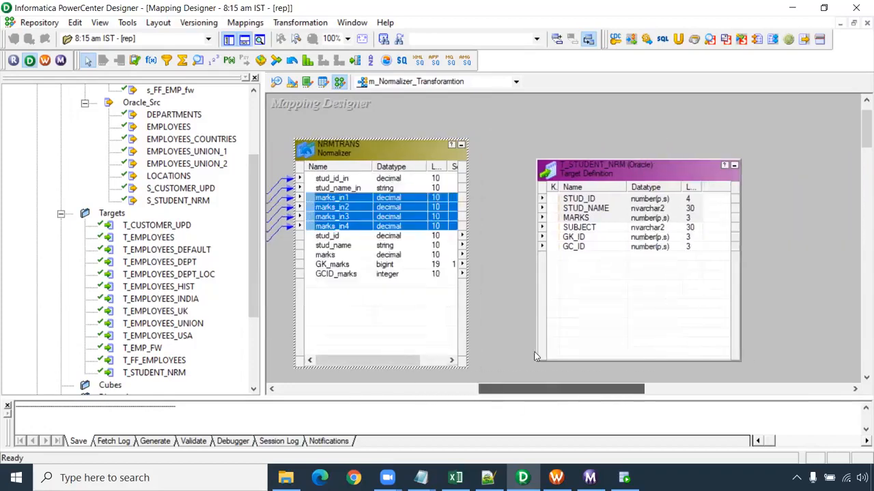
{"action": "left_click", "coordinate": [362, 235]}
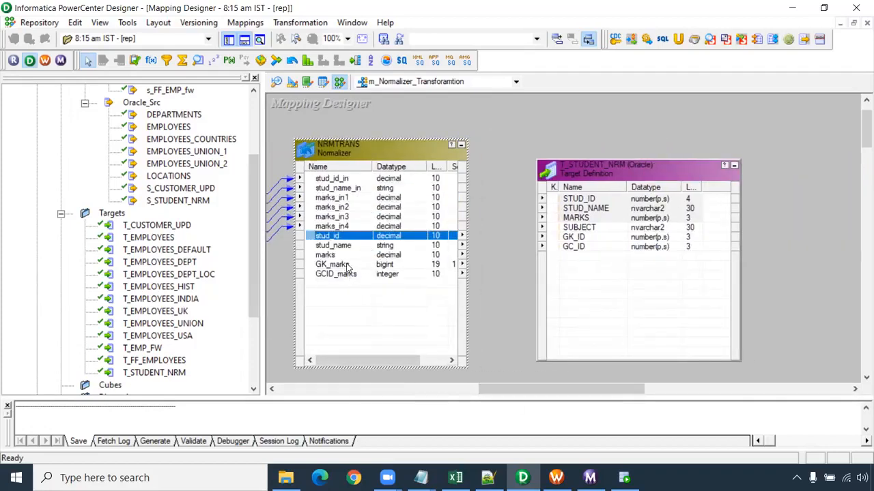
{"action": "left_click", "coordinate": [333, 255], "text": "shift"}
{"action": "left_click_drag", "start_coordinate": [330, 244], "coordinate": [579, 198]}
- Link GK_marks and GCID_marks from the Normalizer to the target's GK_ID and GC_ID columns
{"action": "left_click", "coordinate": [335, 274]}
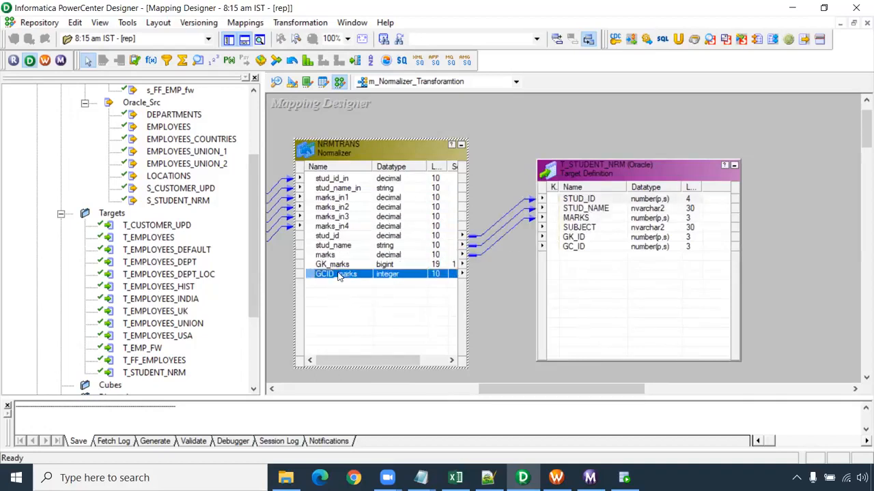
{"action": "left_click", "coordinate": [344, 265]}
{"action": "left_click", "coordinate": [343, 274], "text": "shift"}
{"action": "left_click_drag", "start_coordinate": [343, 270], "coordinate": [574, 238]}
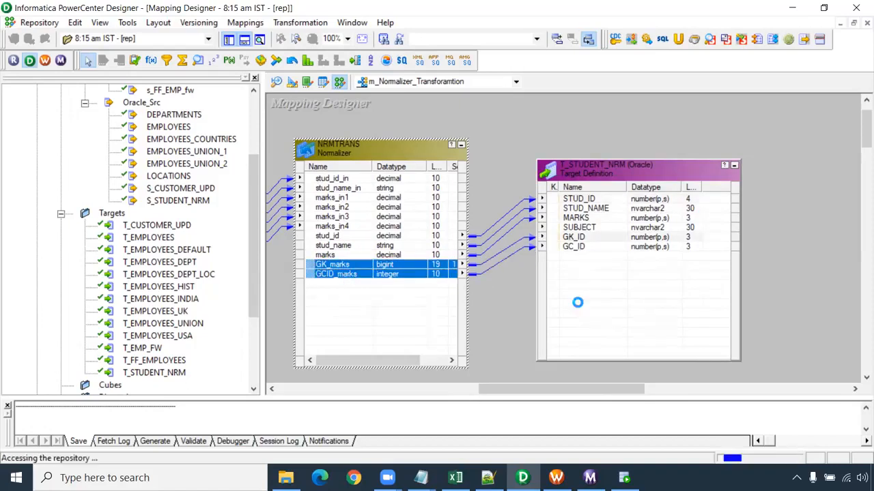
- Highlight the target's SUBJECT column and save the m_Normalizer_Transforamtion mapping to the repository
{"action": "left_click", "coordinate": [568, 229]}
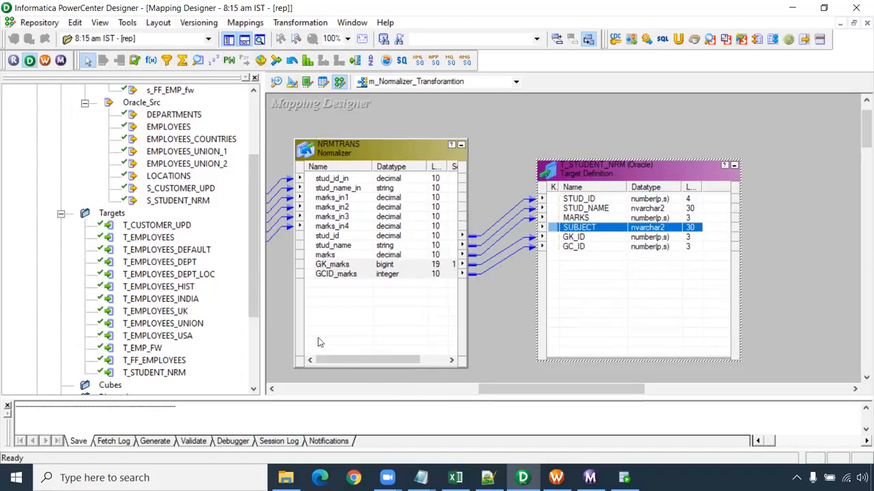
{"action": "left_click", "coordinate": [482, 178]}
{"action": "key", "text": "ctrl+s"}
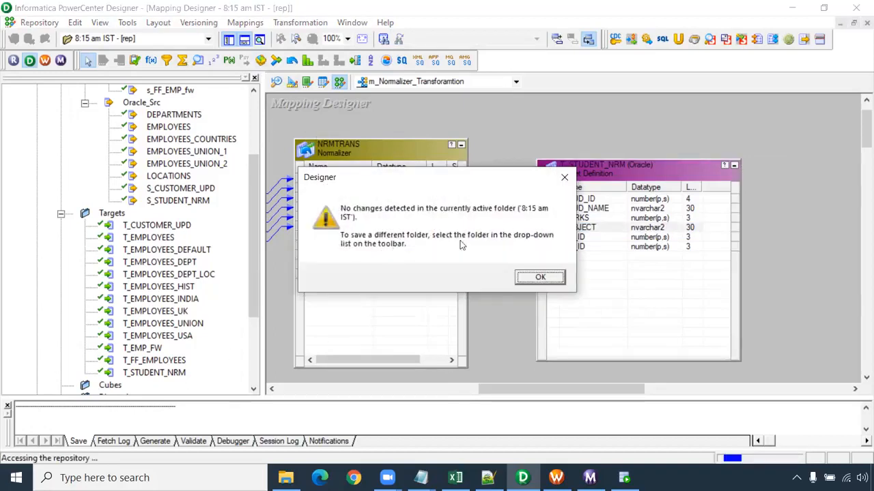
{"action": "left_click", "coordinate": [523, 280]}
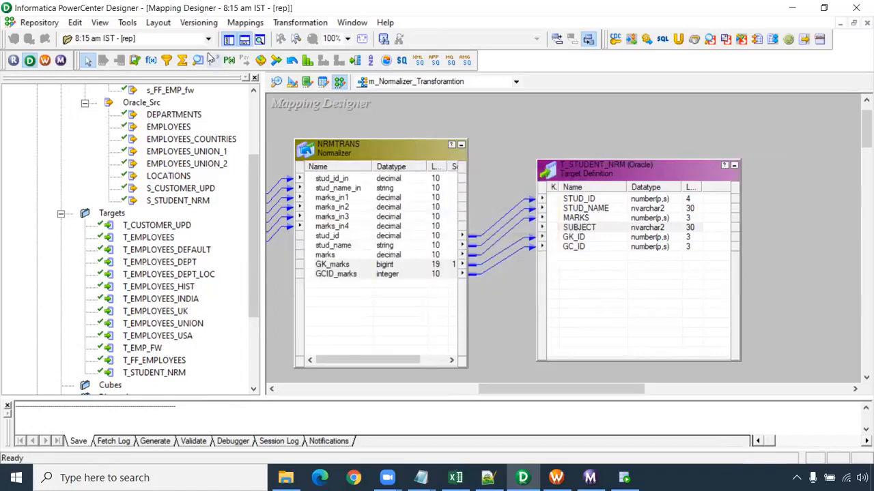
- Switch to PowerCenter Workflow Manager and create a workflow named wf_Normalizer
{"action": "left_click", "coordinate": [44, 61]}
{"action": "left_click", "coordinate": [234, 22]}
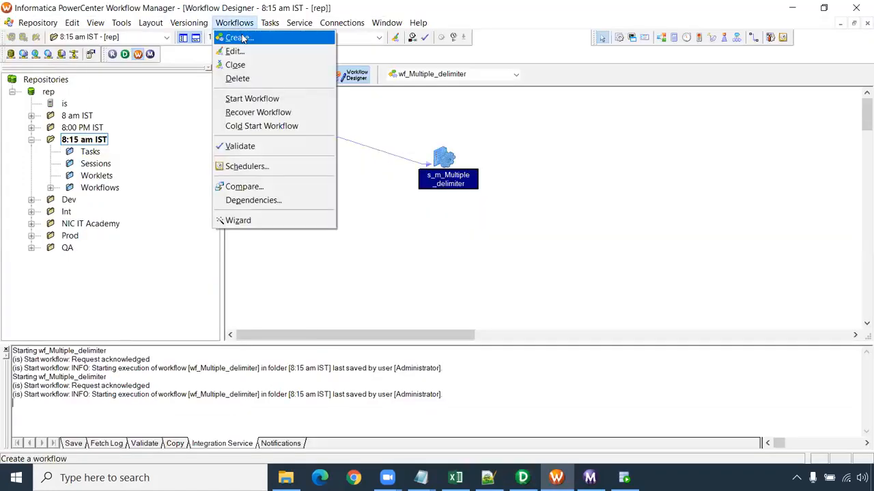
{"action": "left_click", "coordinate": [238, 37]}
{"action": "type", "text": "wf_"}
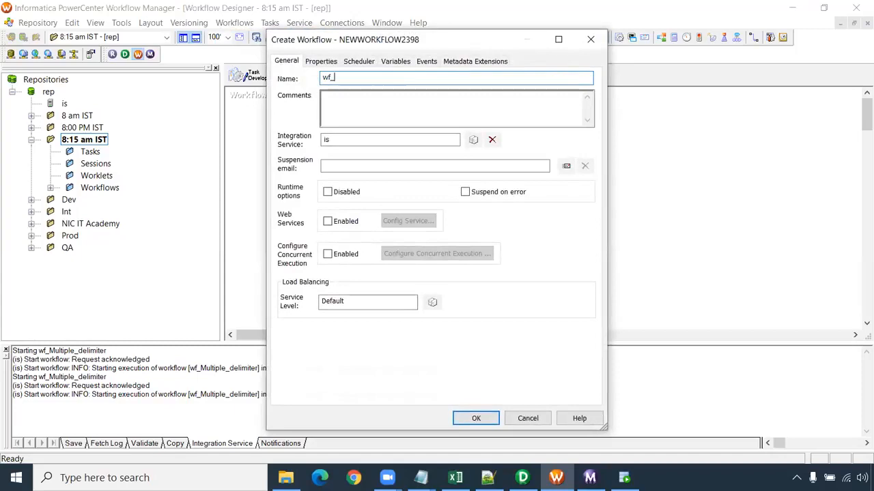
{"action": "type", "text": "No"}
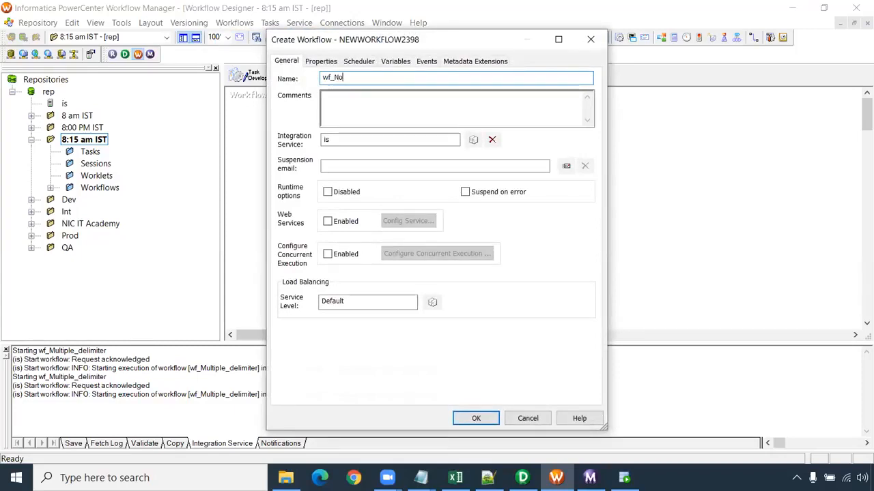
{"action": "type", "text": "rm"}
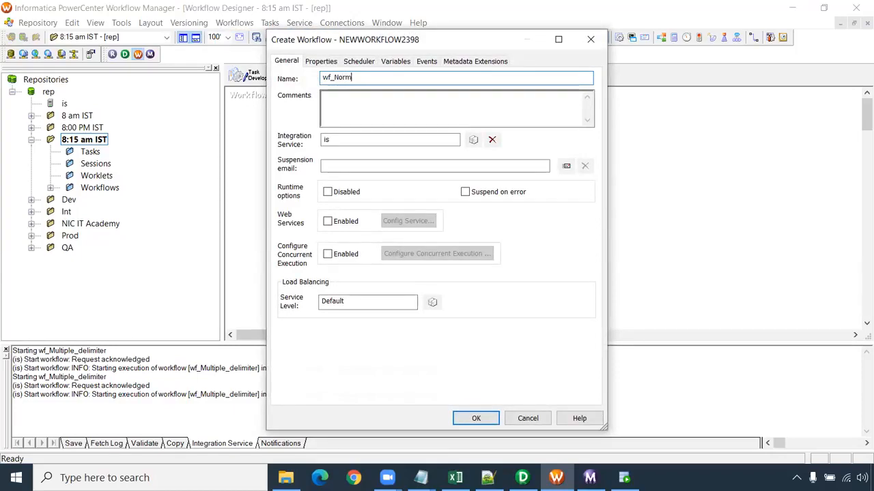
{"action": "type", "text": "alizer"}
{"action": "key", "text": "Return"}
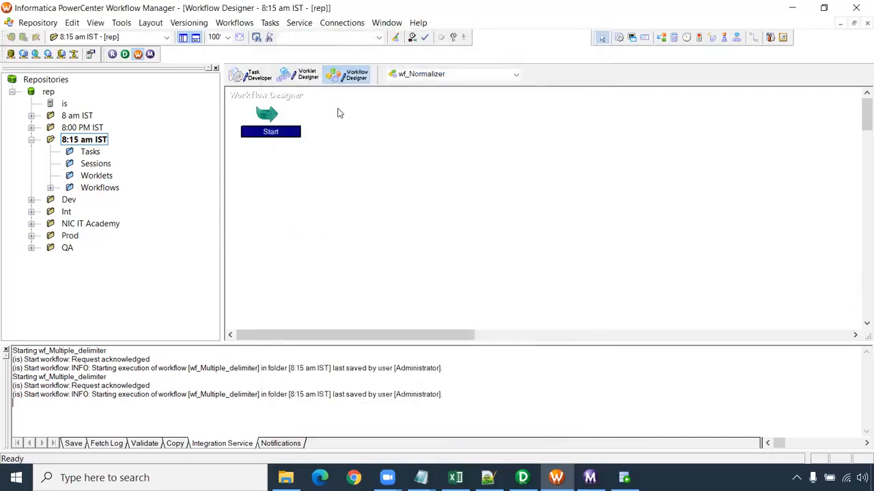
- Add a session for the m_Normalizer_Transforamtion mapping to the workflow and link the Start task to it
{"action": "left_click", "coordinate": [482, 129]}
{"action": "scroll", "coordinate": [382, 245], "scroll_direction": "down", "scroll_amount": 10}
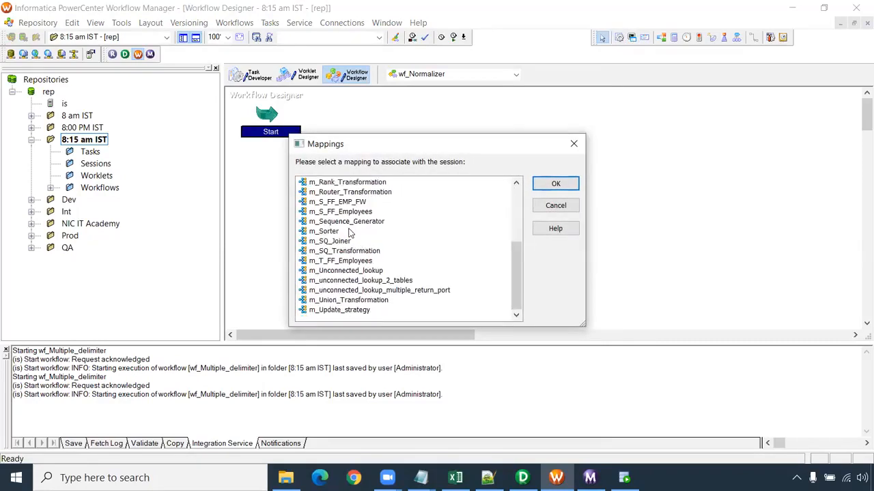
{"action": "scroll", "coordinate": [345, 262], "scroll_direction": "up", "scroll_amount": 2}
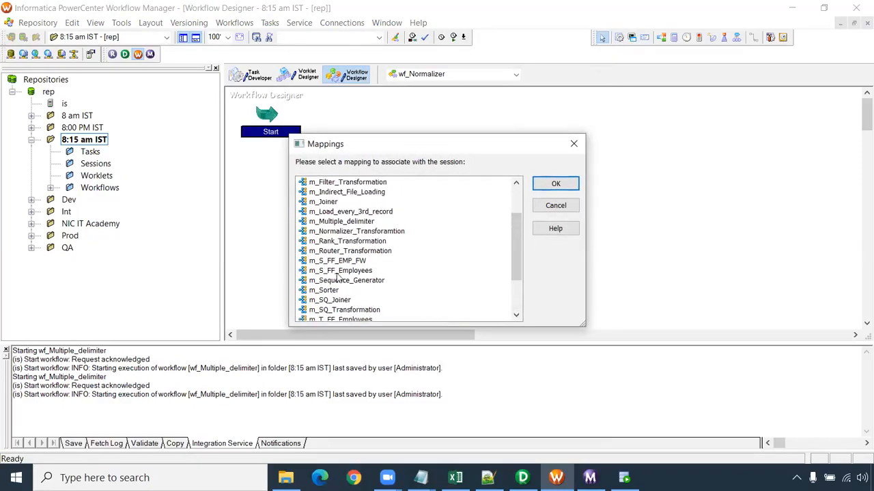
{"action": "left_click", "coordinate": [358, 232]}
{"action": "left_click", "coordinate": [554, 184]}
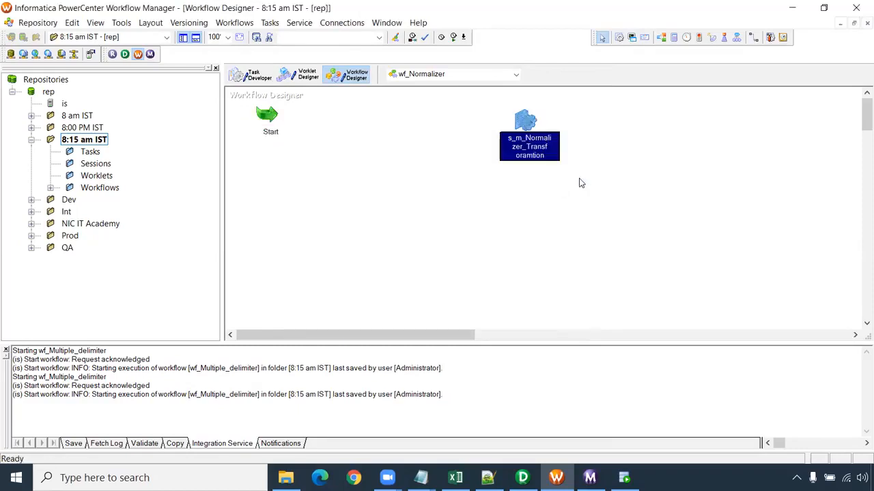
{"action": "left_click", "coordinate": [754, 36]}
{"action": "left_click_drag", "start_coordinate": [273, 112], "coordinate": [524, 122]}
- Open the session's mapping settings, check the source connection, and set the T_STUDENT_NRM target connection to Oracle_Tgt
{"action": "double_click", "coordinate": [523, 121]}
{"action": "left_click", "coordinate": [293, 75]}
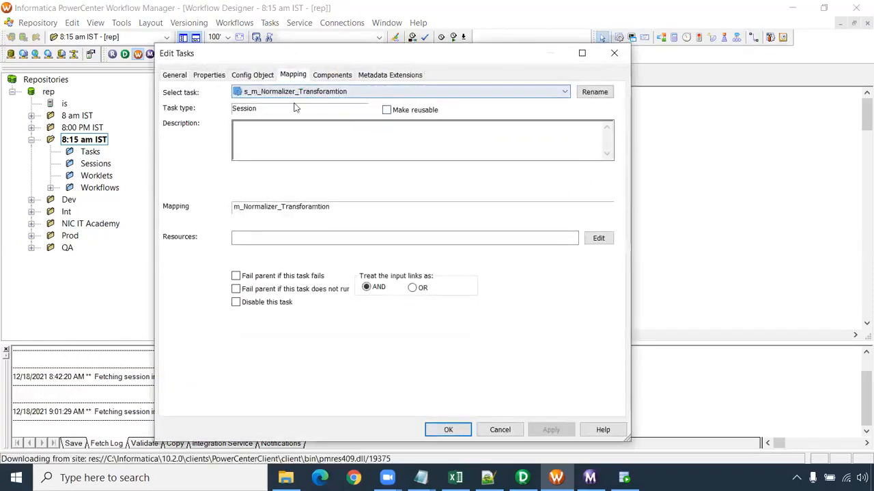
{"action": "left_click", "coordinate": [240, 174]}
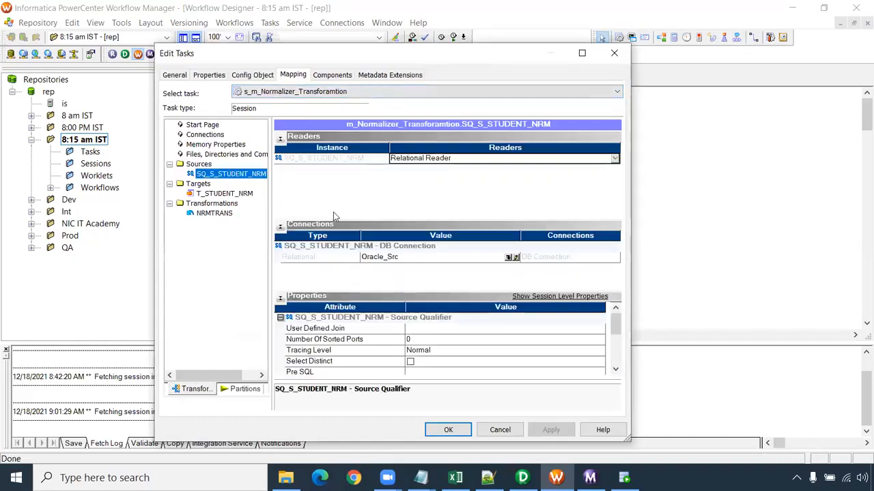
{"action": "left_click", "coordinate": [246, 195]}
{"action": "left_click", "coordinate": [499, 250]}
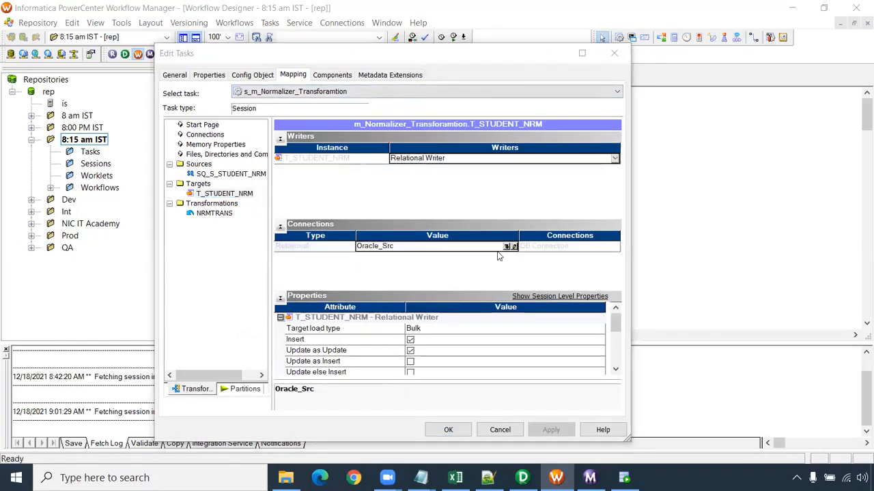
{"action": "left_click", "coordinate": [508, 246]}
{"action": "left_click", "coordinate": [348, 255]}
{"action": "left_click", "coordinate": [468, 174]}
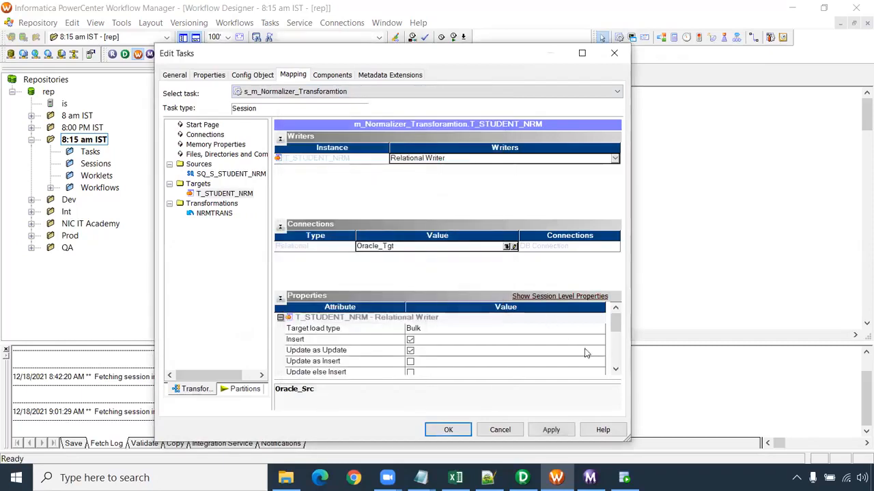
- Enable the truncate target table option for T_STUDENT_NRM, apply the session settings, and save the workflow
{"action": "left_click", "coordinate": [615, 370]}
{"action": "left_click", "coordinate": [615, 370]}
{"action": "left_click", "coordinate": [615, 370]}
{"action": "left_click", "coordinate": [615, 370]}
{"action": "left_click", "coordinate": [615, 370]}
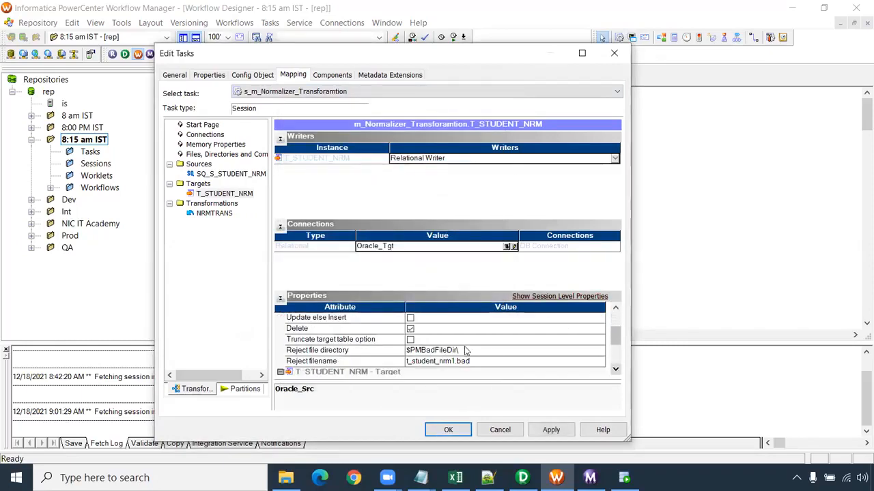
{"action": "left_click", "coordinate": [411, 340]}
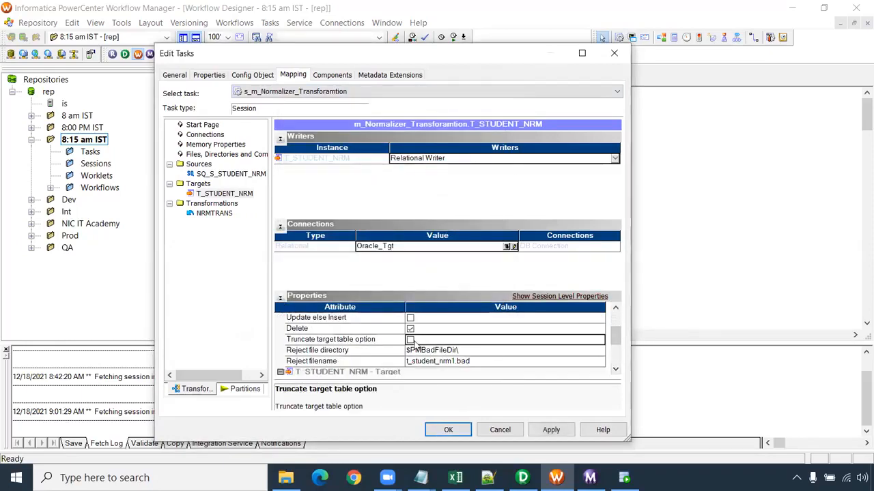
{"action": "left_click", "coordinate": [551, 429]}
{"action": "left_click", "coordinate": [448, 429]}
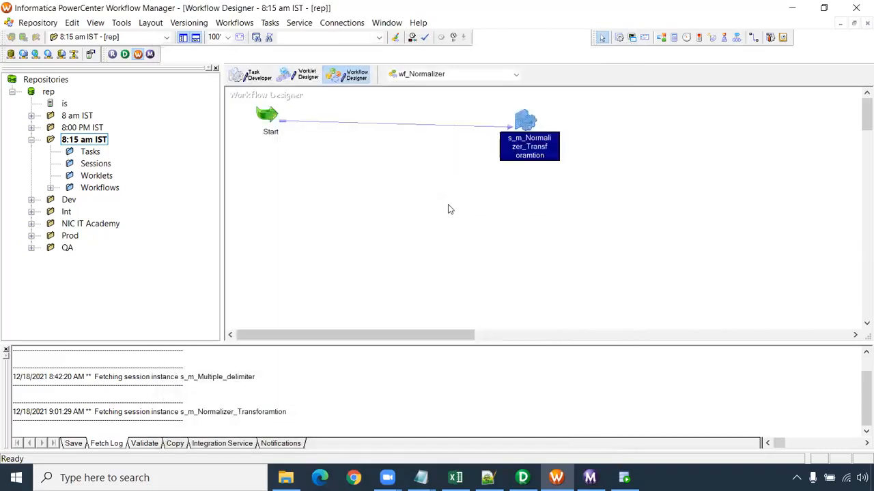
{"action": "key", "text": "ctrl+s"}
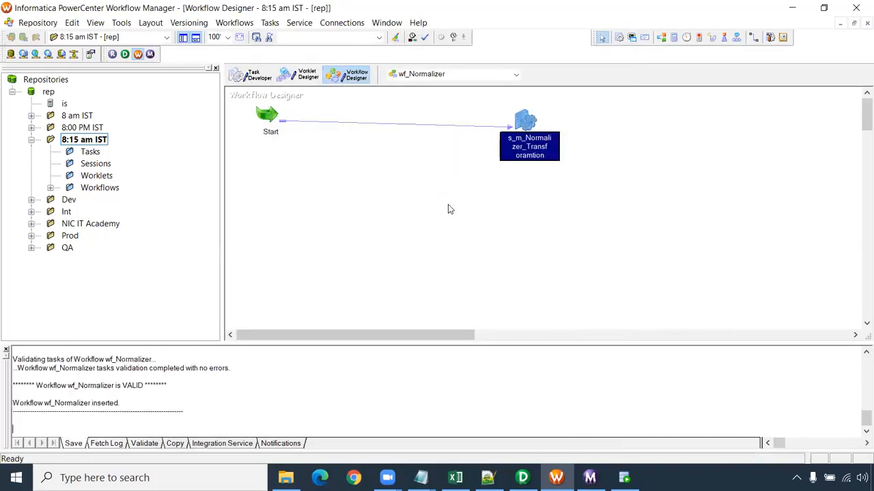
- Check the validation message for wf_Normalizer and start the workflow
{"action": "left_click_drag", "start_coordinate": [151, 386], "coordinate": [32, 384]}
{"action": "right_click", "coordinate": [399, 176]}
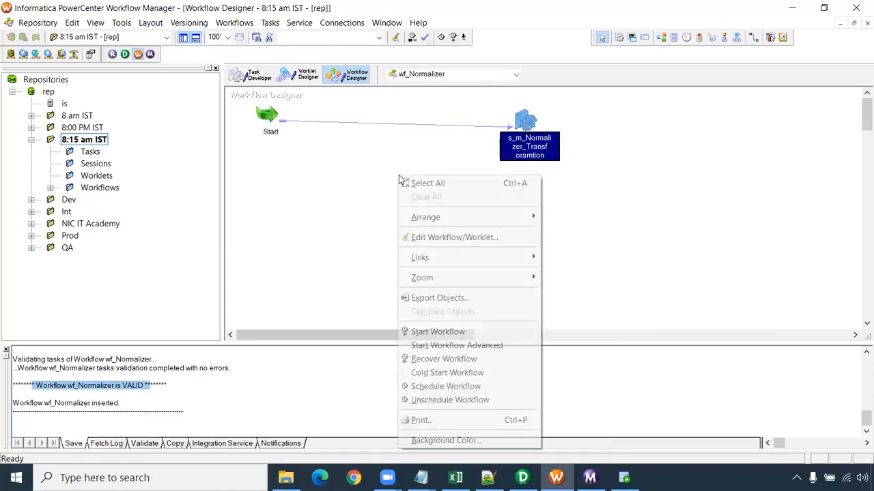
{"action": "left_click", "coordinate": [455, 337]}
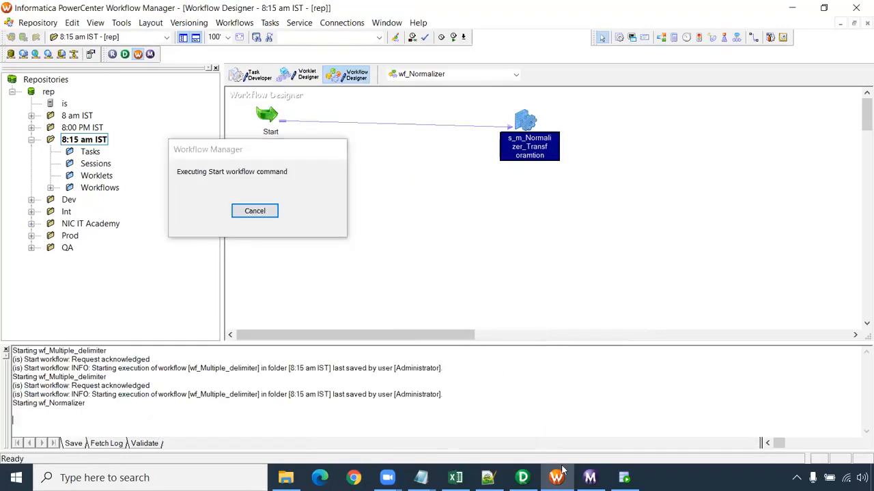
- Switch to Oracle SQL Developer and query all rows of t_student_nrm in the CORE worksheet
{"action": "key", "text": "alt+Tab"}
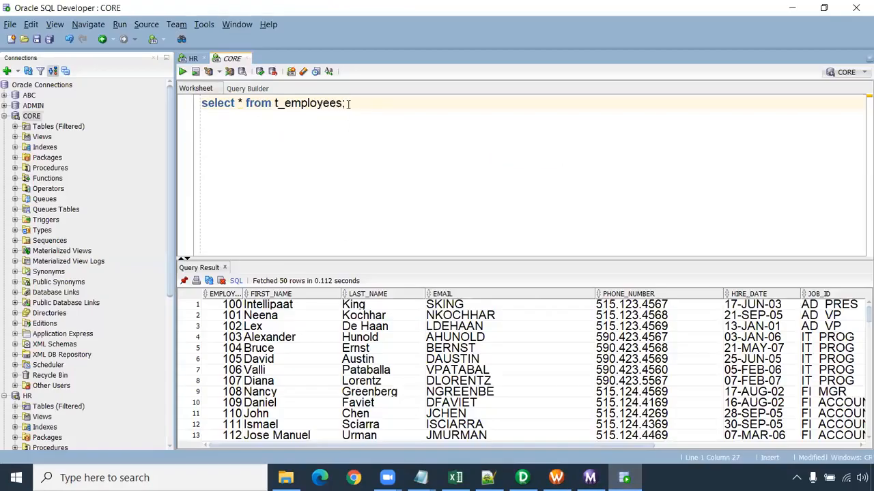
{"action": "left_click_drag", "start_coordinate": [343, 104], "coordinate": [286, 104]}
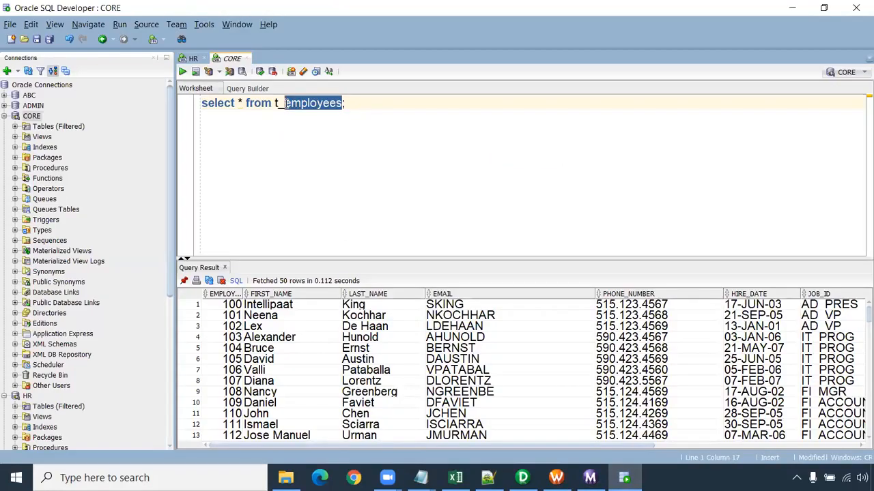
{"action": "type", "text": "student"}
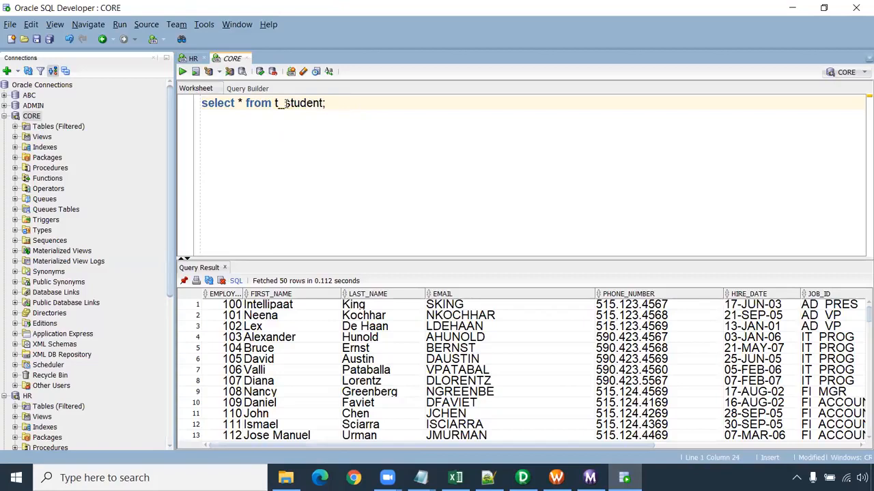
{"action": "type", "text": "_nrm"}
{"action": "key", "text": "ctrl+Return"}
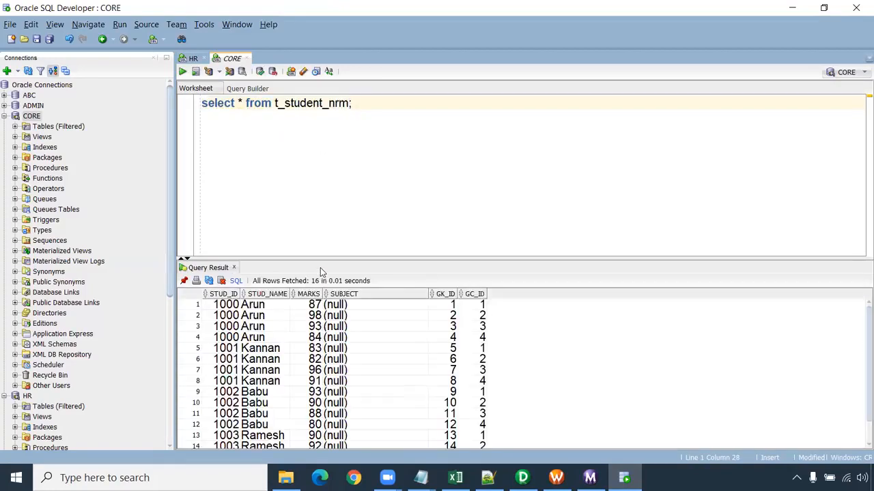
- Enlarge the query result area, rerun the query, and examine each student's rows together with the GK_ID and GC_ID values
{"action": "left_click_drag", "start_coordinate": [318, 259], "coordinate": [323, 203]}
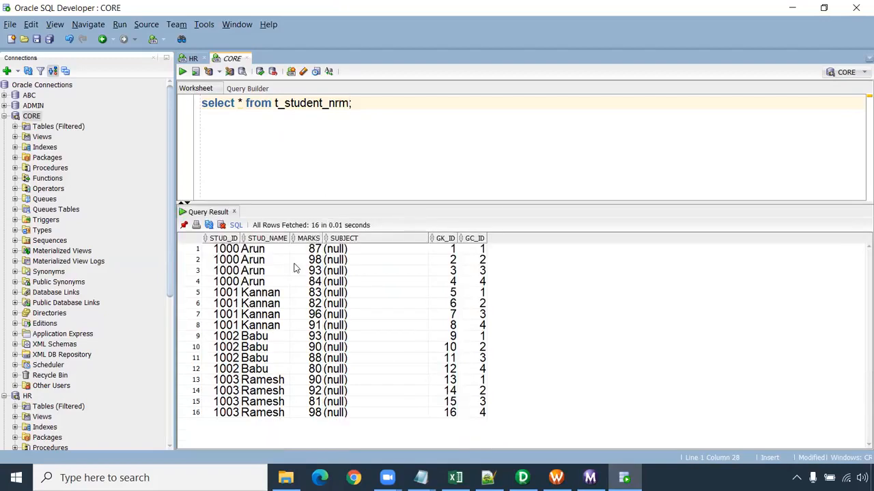
{"action": "left_click_drag", "start_coordinate": [229, 249], "coordinate": [402, 284]}
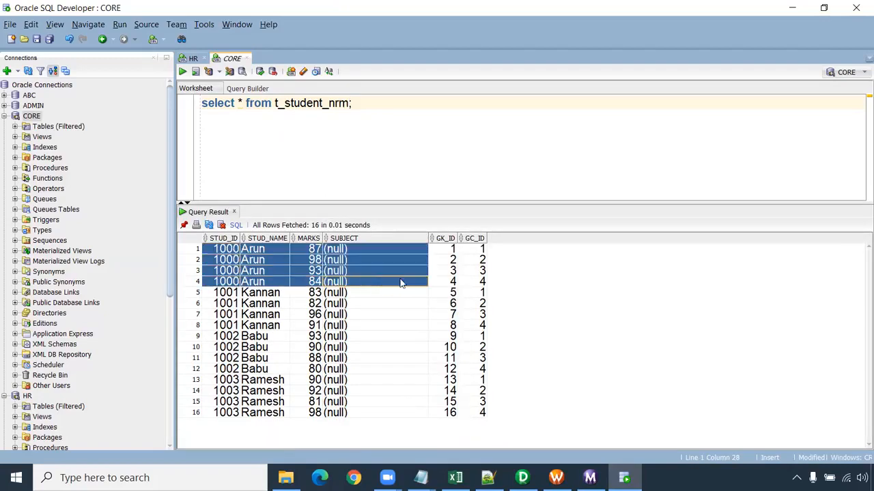
{"action": "left_click_drag", "start_coordinate": [242, 295], "coordinate": [485, 332]}
{"action": "left_click", "coordinate": [374, 103]}
{"action": "key", "text": "ctrl+Return"}
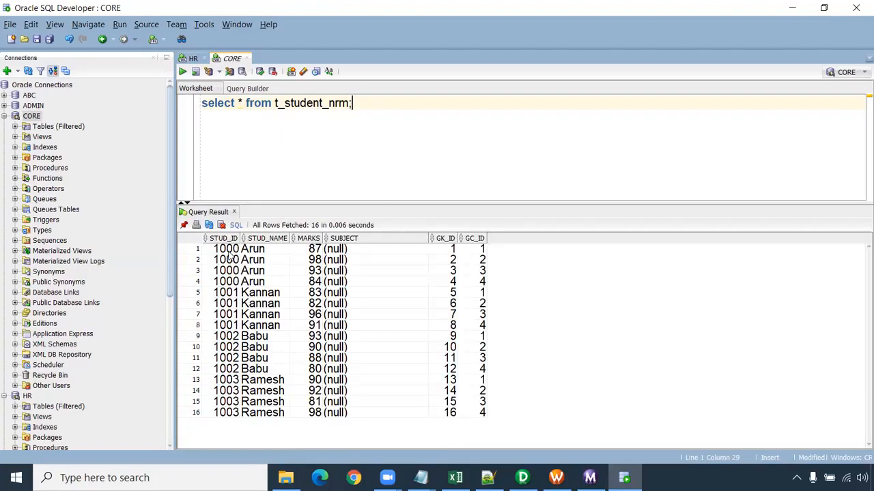
{"action": "left_click_drag", "start_coordinate": [230, 256], "coordinate": [482, 286]}
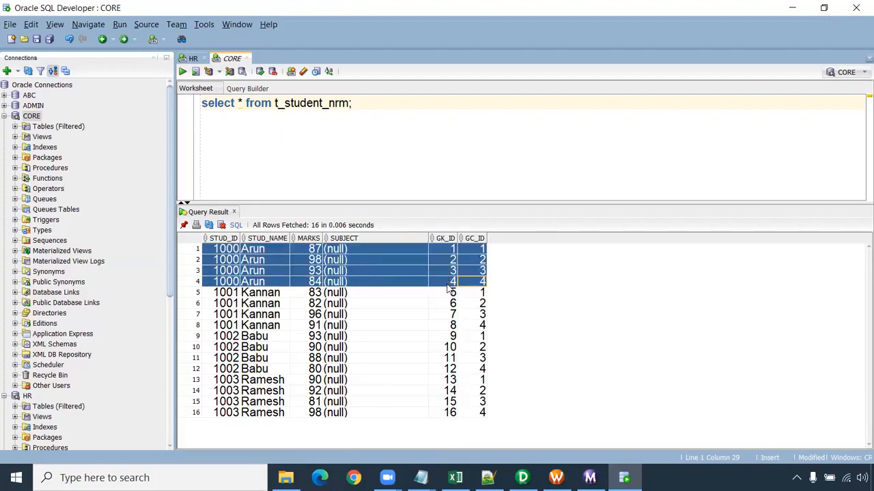
{"action": "left_click_drag", "start_coordinate": [452, 413], "coordinate": [476, 418]}
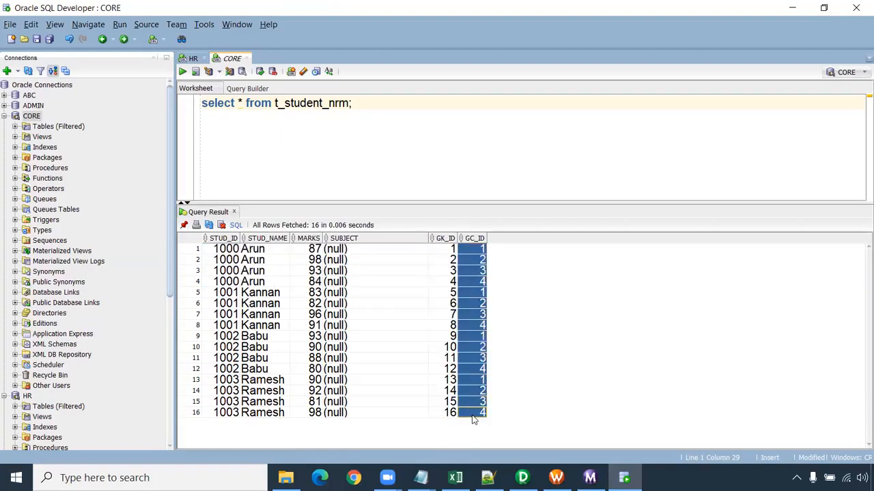
{"action": "left_click", "coordinate": [480, 283]}
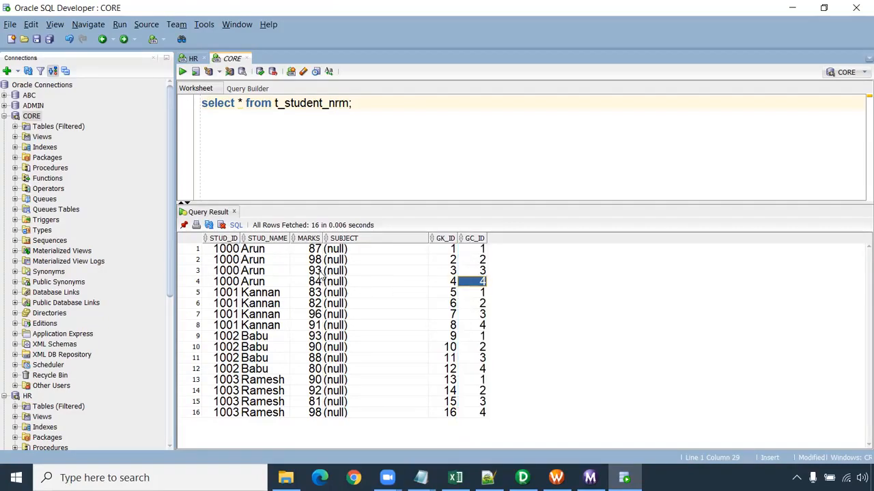
{"action": "left_click_drag", "start_coordinate": [239, 260], "coordinate": [482, 267]}
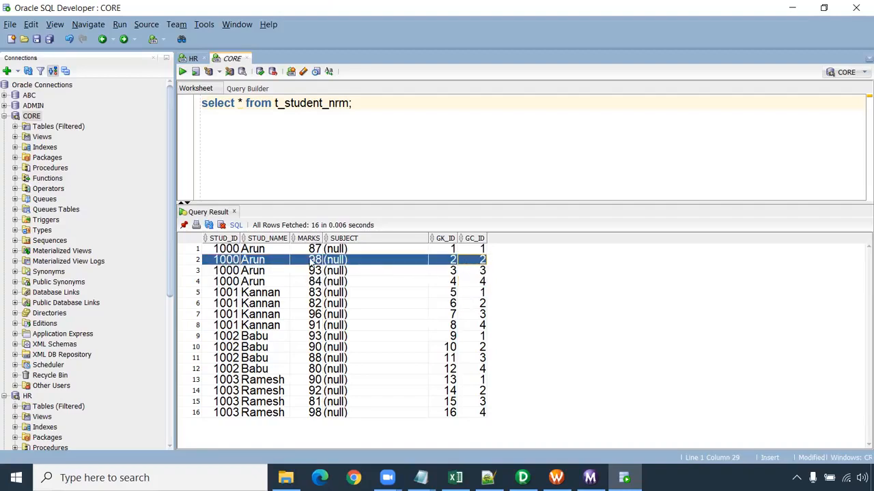
- Switch to PowerCenter Designer and delete all links between the Normalizer and the T_STUDENT_NRM target
{"action": "left_click", "coordinate": [522, 478]}
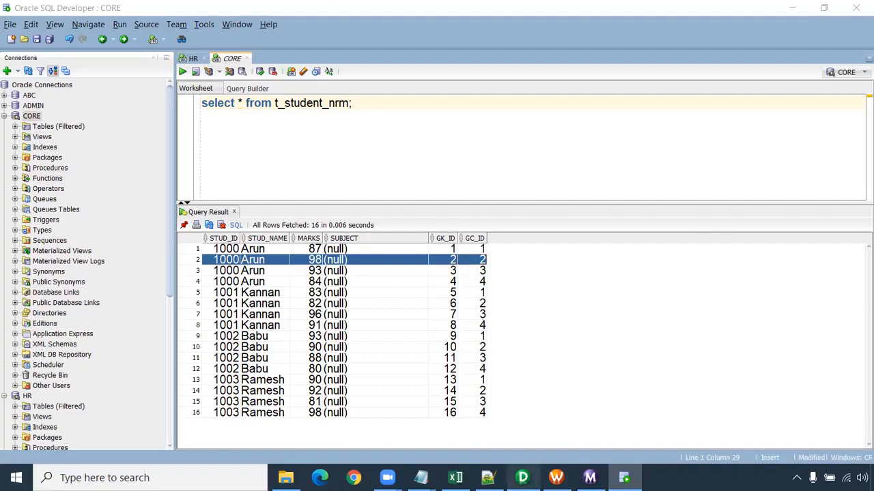
{"action": "left_click_drag", "start_coordinate": [595, 183], "coordinate": [737, 172]}
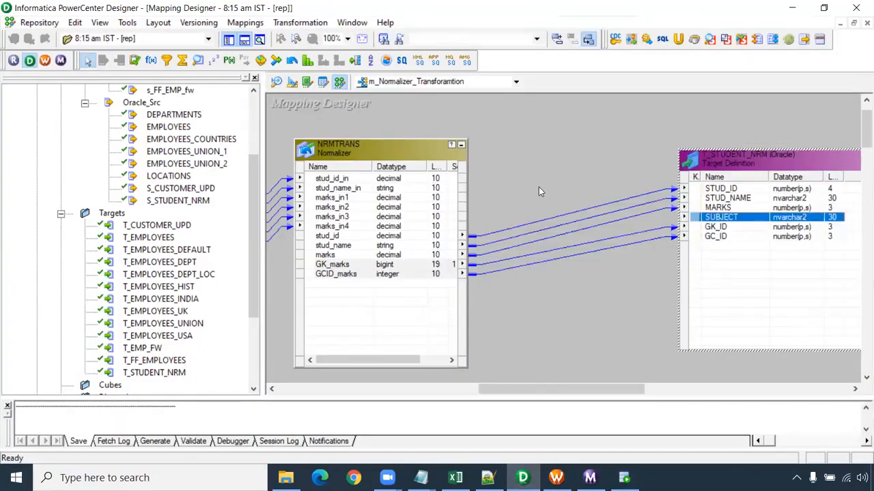
{"action": "key", "text": "Delete"}
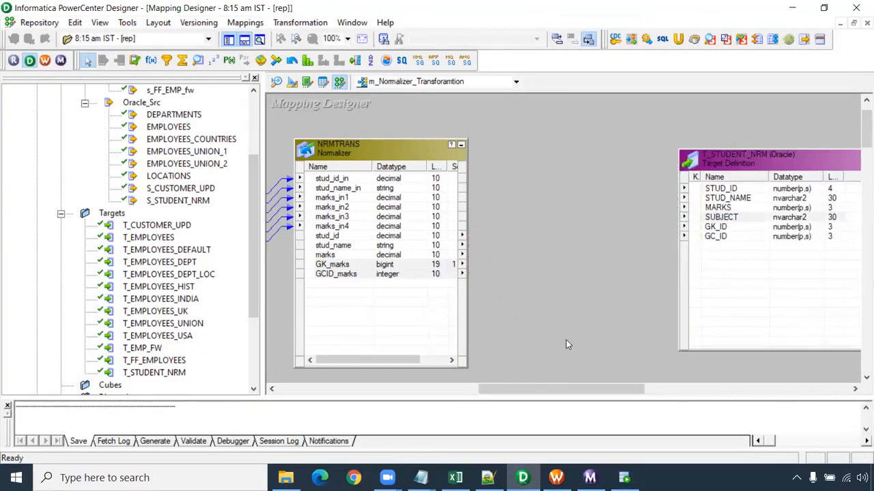
- Add a Rank transformation between the Normalizer and target, and link stud_id, stud_name, marks, GK_marks and GCID_marks into it
{"action": "left_click", "coordinate": [355, 62]}
{"action": "left_click", "coordinate": [307, 61]}
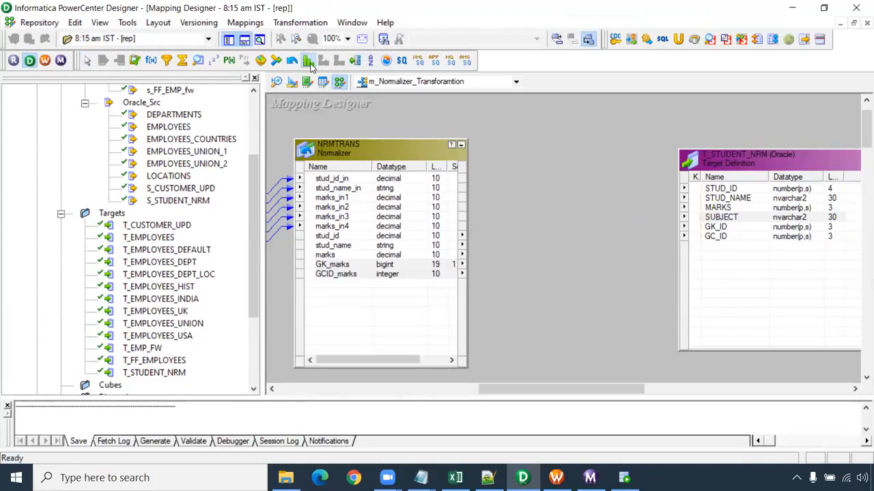
{"action": "left_click_drag", "start_coordinate": [489, 112], "coordinate": [618, 341]}
{"action": "left_click", "coordinate": [345, 246]}
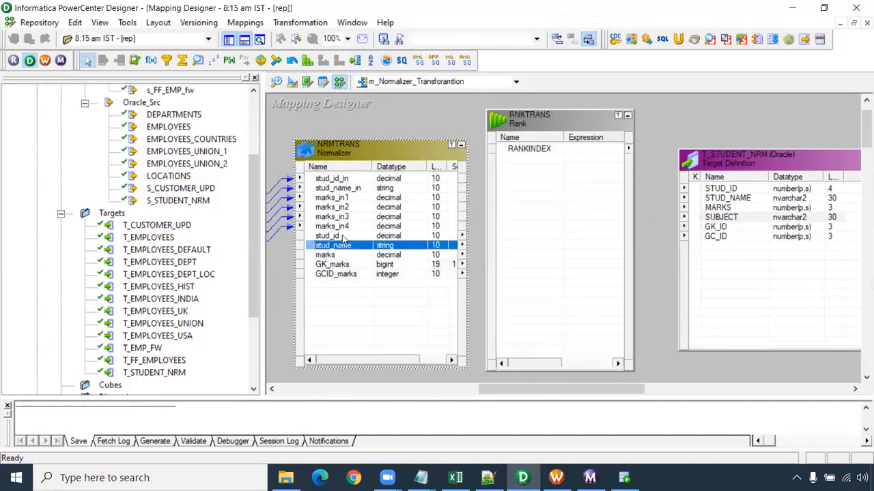
{"action": "left_click", "coordinate": [344, 236]}
{"action": "left_click", "coordinate": [345, 274], "text": "shift"}
{"action": "left_click_drag", "start_coordinate": [342, 247], "coordinate": [542, 194]}
- Add an output-only string port named o_subject with precision 30 after marks in the Rank transformation
{"action": "left_click", "coordinate": [528, 179]}
{"action": "double_click", "coordinate": [527, 179]}
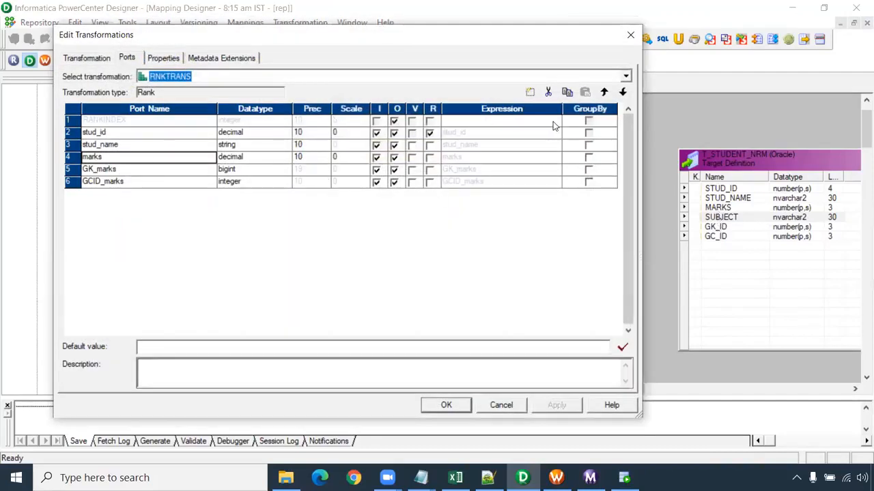
{"action": "left_click", "coordinate": [530, 92]}
{"action": "left_click_drag", "start_coordinate": [123, 169], "coordinate": [52, 167]}
{"action": "type", "text": "o"}
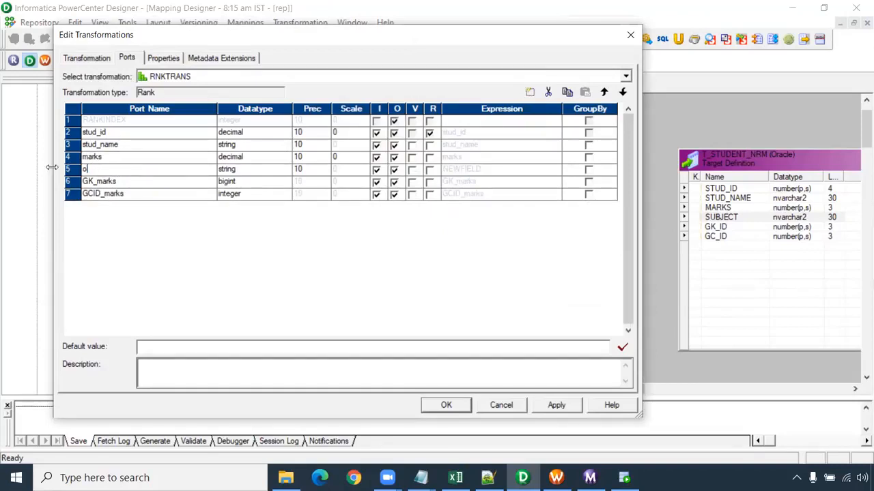
{"action": "type", "text": "_subject"}
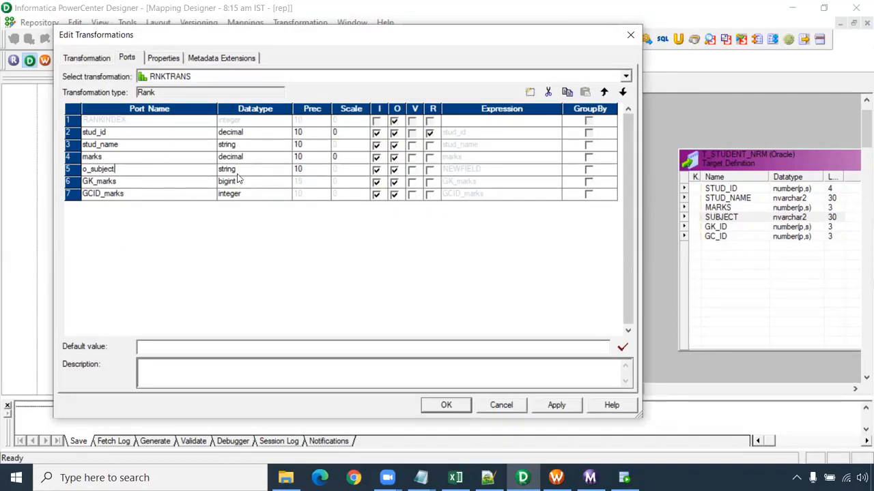
{"action": "left_click", "coordinate": [303, 172]}
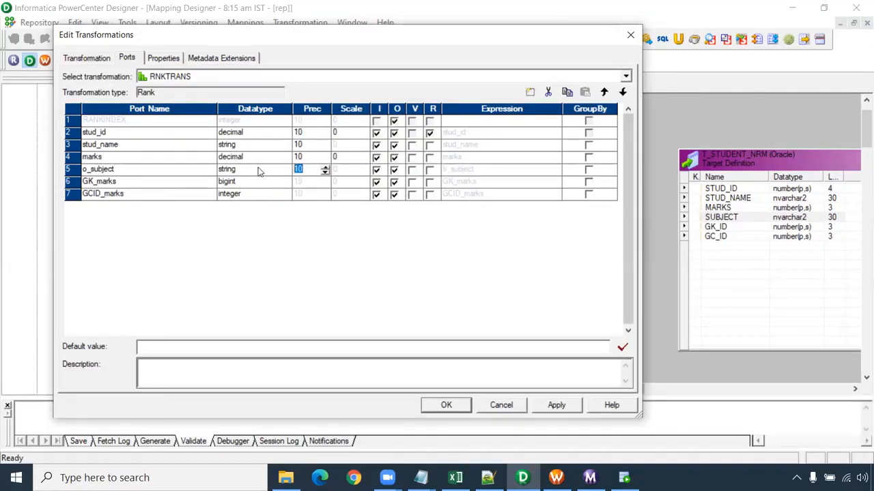
{"action": "type", "text": "30"}
{"action": "left_click", "coordinate": [376, 170]}
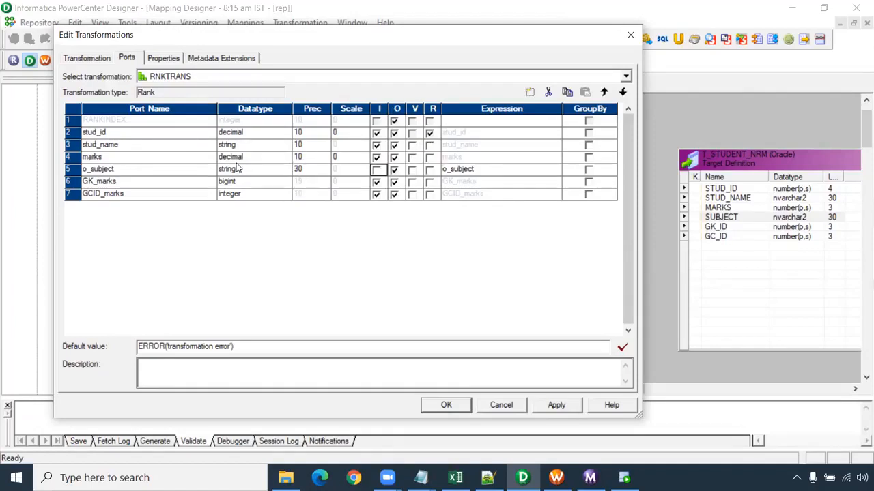
- Make marks the rank port and group by stud_id, apply the Rank settings, and move the target farther from the Rank transformation
{"action": "left_click", "coordinate": [431, 159]}
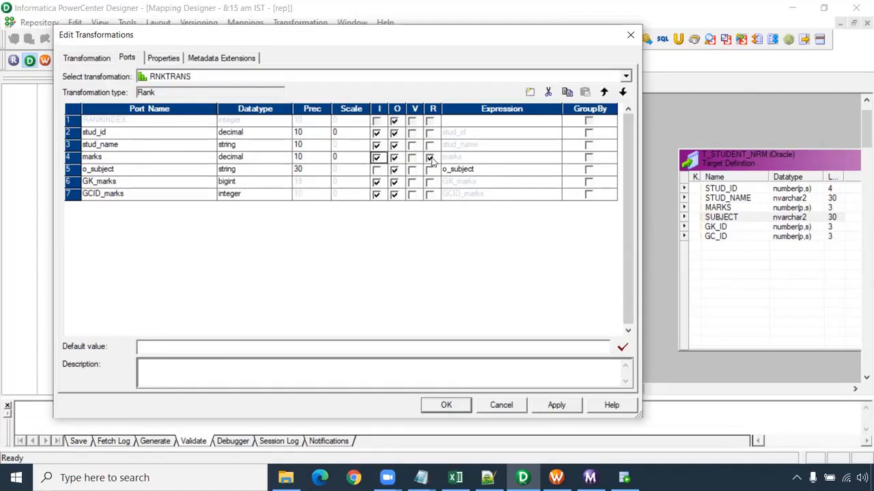
{"action": "left_click", "coordinate": [589, 133]}
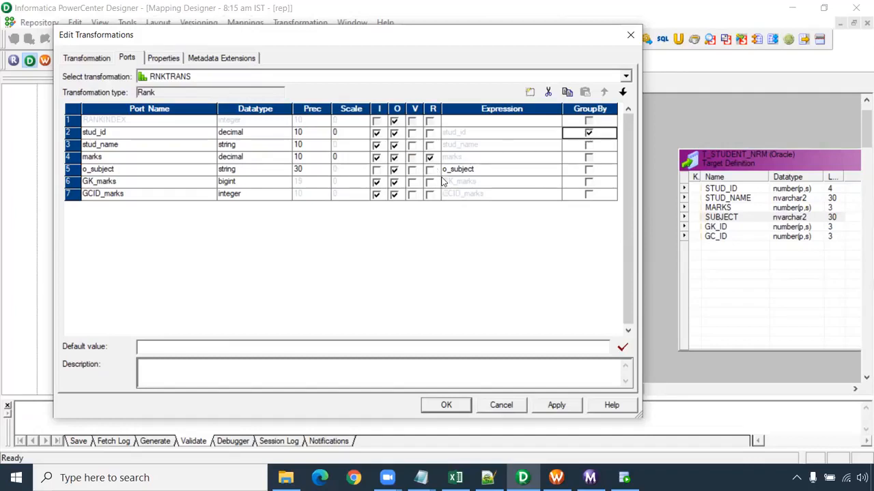
{"action": "left_click", "coordinate": [163, 58]}
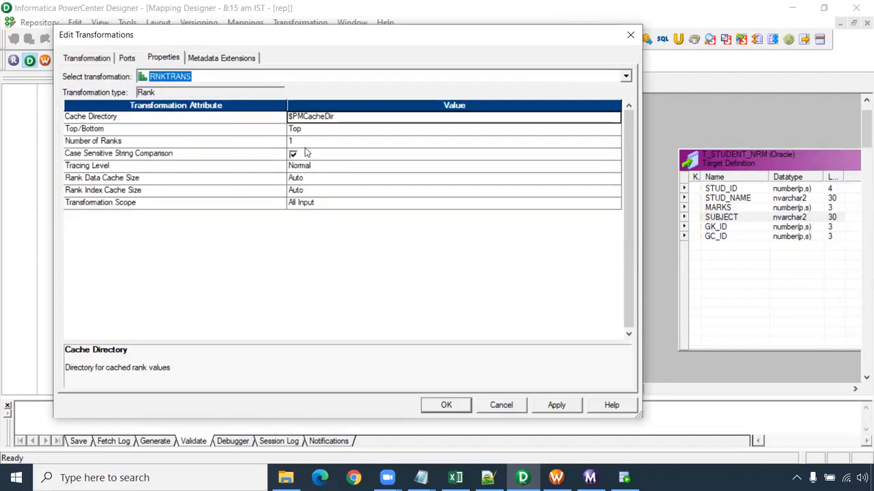
{"action": "left_click", "coordinate": [557, 405]}
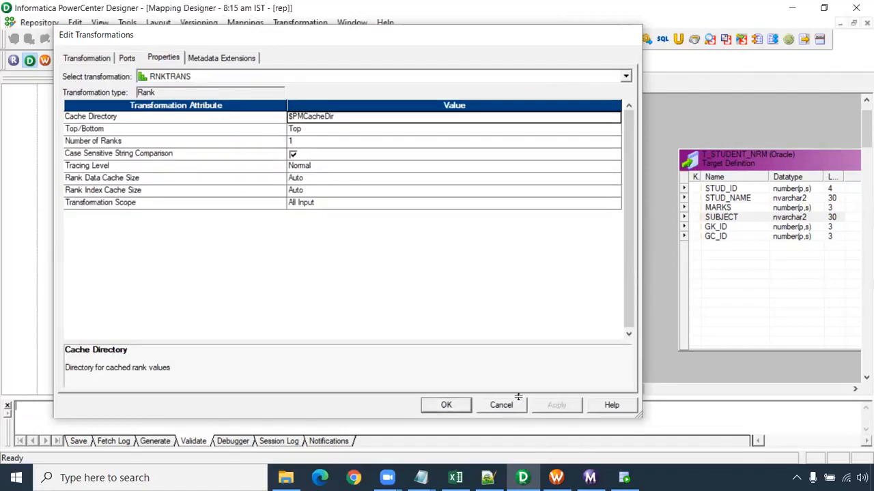
{"action": "left_click", "coordinate": [513, 403]}
{"action": "left_click_drag", "start_coordinate": [718, 160], "coordinate": [778, 148]}
- Replace the o_subject port's expression with the start of a decode function on the GCID_marks port
{"action": "left_click", "coordinate": [584, 196]}
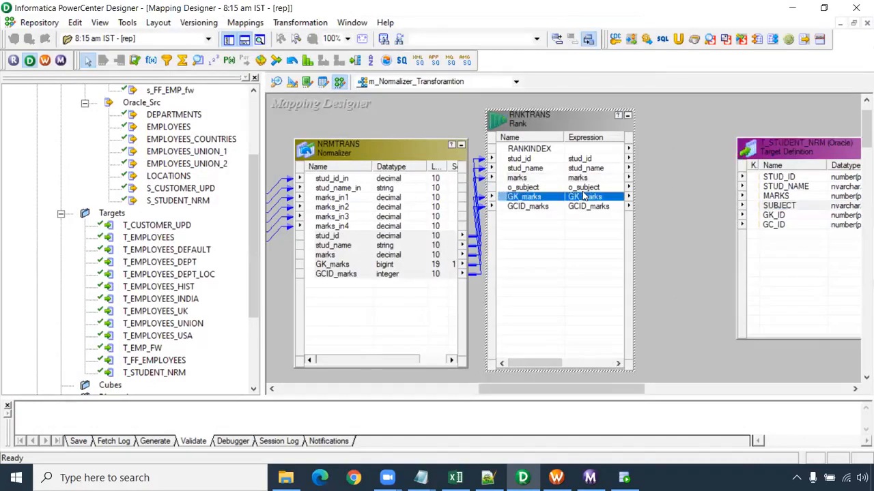
{"action": "double_click", "coordinate": [583, 196]}
{"action": "left_click", "coordinate": [554, 170]}
{"action": "left_click", "coordinate": [556, 170]}
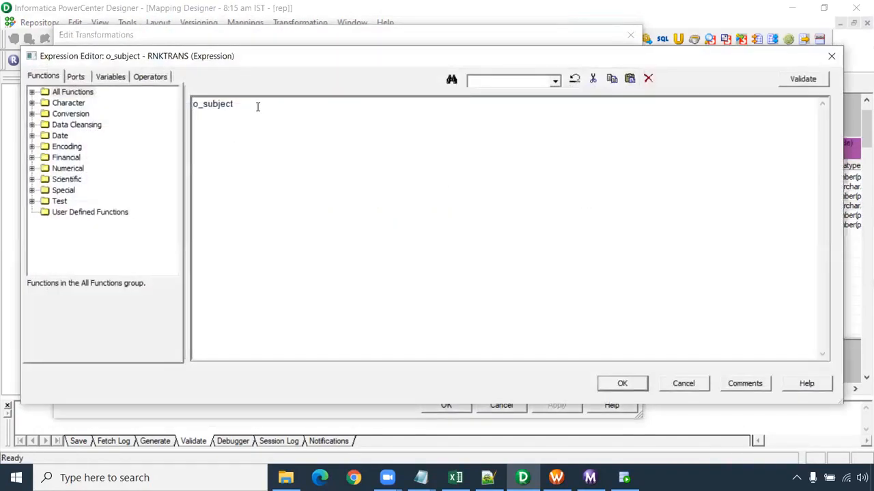
{"action": "key", "text": "ctrl+a"}
{"action": "scroll", "coordinate": [348, 157], "scroll_direction": "up", "scroll_amount": 2}
{"action": "type", "text": "decode("}
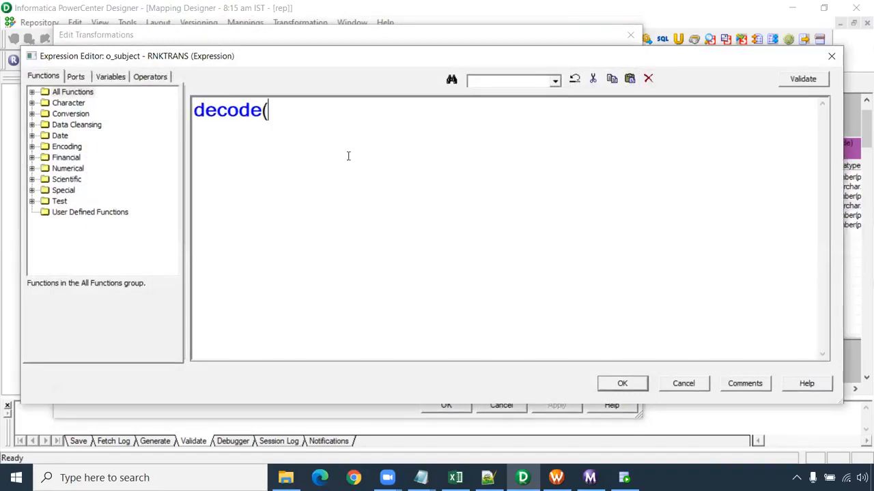
{"action": "left_click", "coordinate": [75, 76]}
{"action": "double_click", "coordinate": [86, 158]}
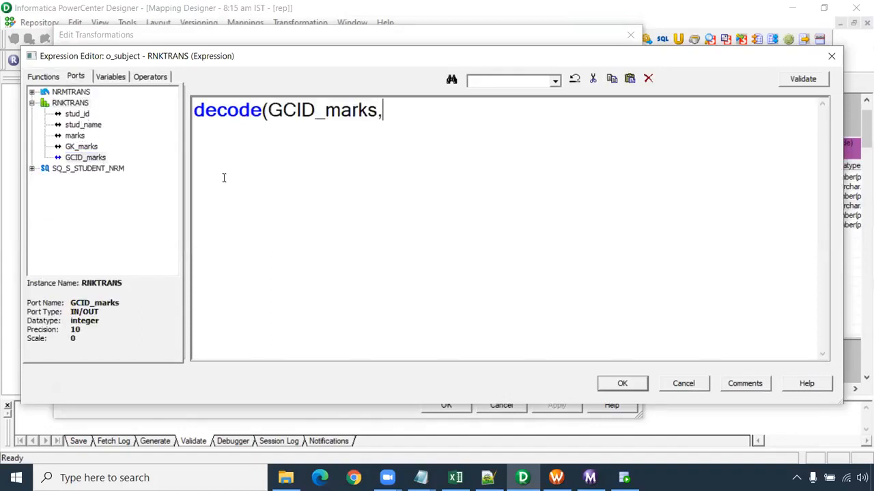
- Complete the o_subject decode expression so 1 returns 'Mathematics', 2 'Physics', 3 'Chemistry' and 4 'Biology'
{"action": "type", "text": ",1,'Mathe"}
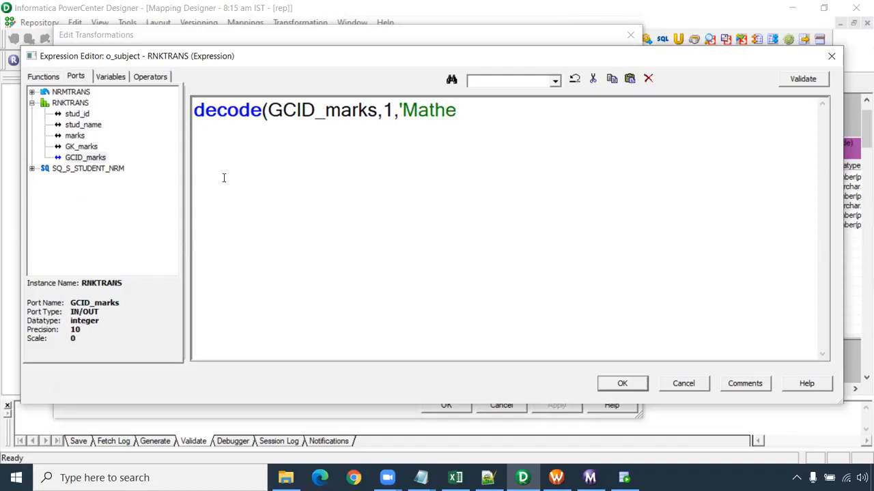
{"action": "type", "text": "matics',2,'Phy"}
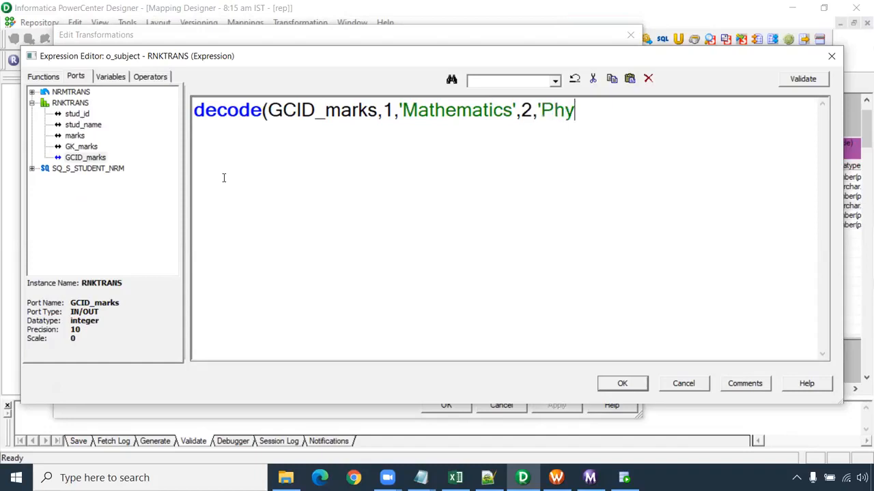
{"action": "type", "text": "sics',"}
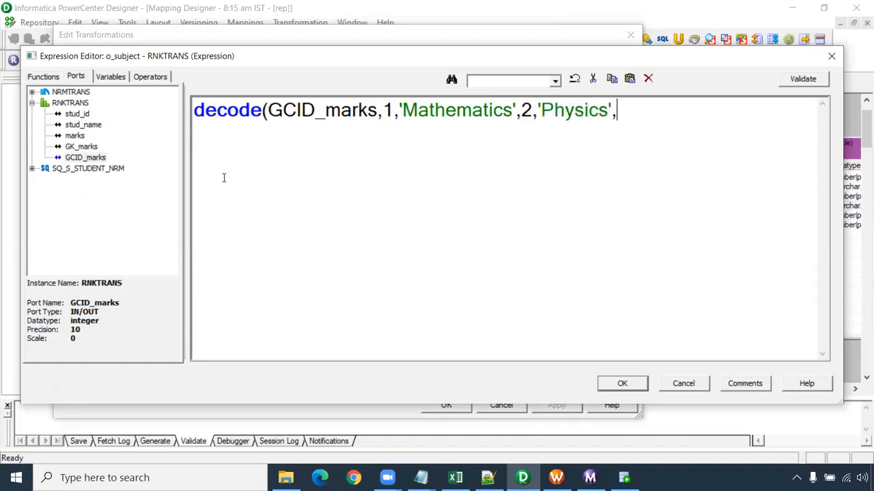
{"action": "type", "text": "3,'Chemistry',4"}
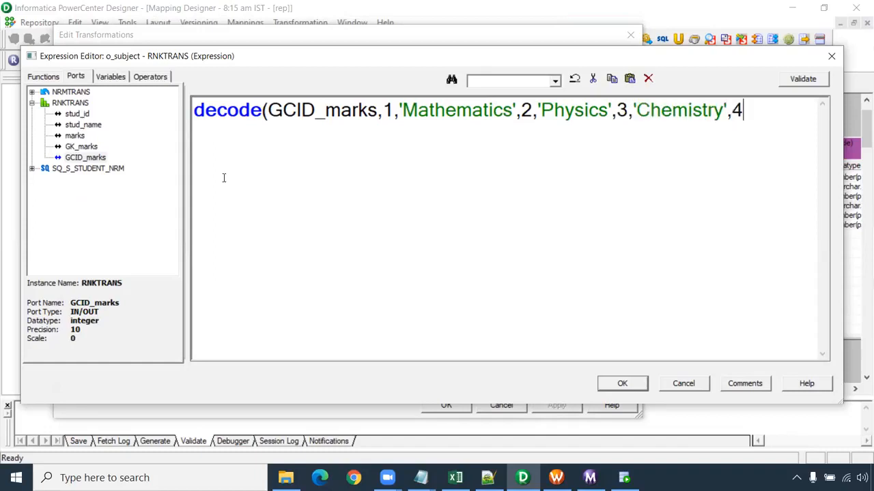
{"action": "type", "text": ",'Biolo"}
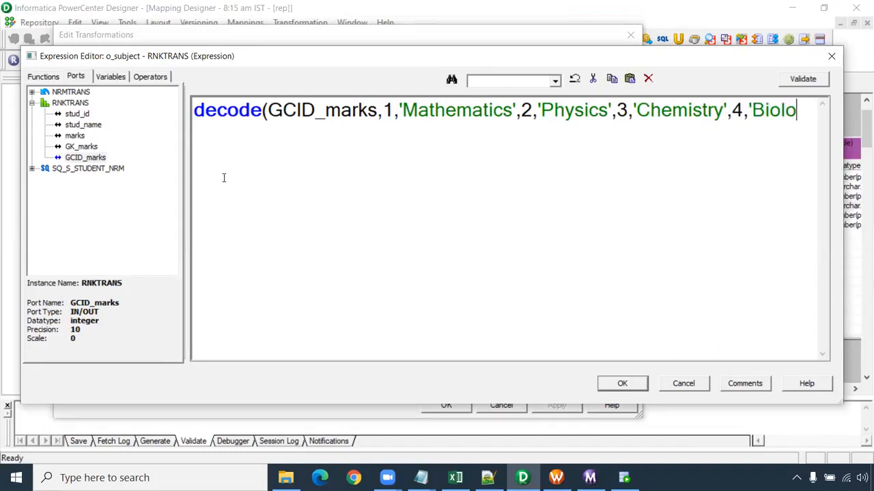
{"action": "type", "text": "gy')"}
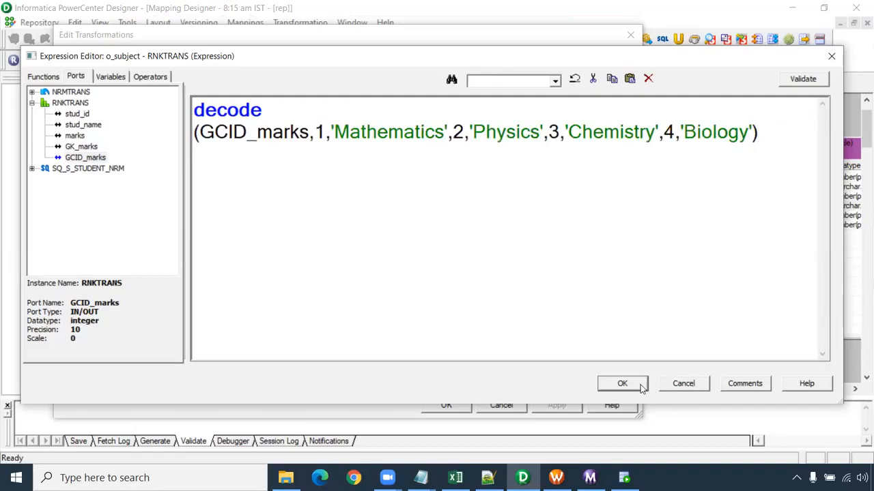
- Validate the o_subject expression, accept it, and close the Rank transformation's settings
{"action": "left_click", "coordinate": [809, 81]}
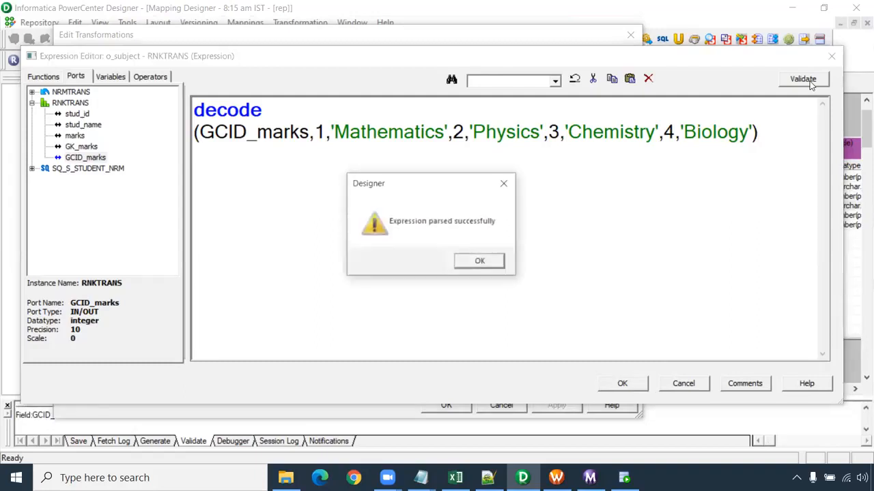
{"action": "left_click", "coordinate": [481, 262]}
{"action": "left_click", "coordinate": [621, 382]}
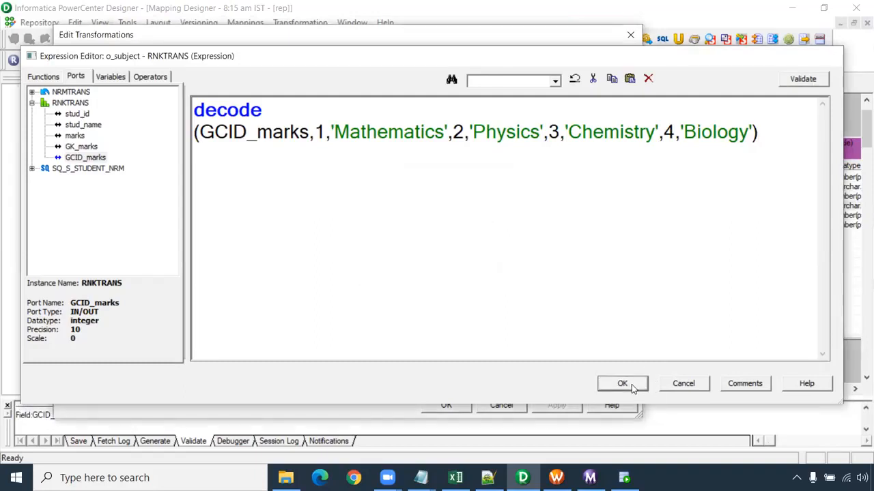
{"action": "left_click", "coordinate": [447, 405]}
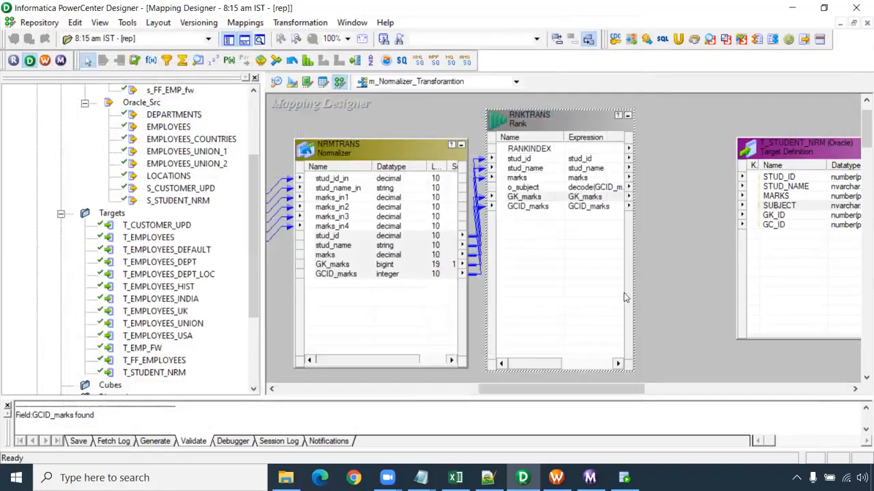
- Link stud_id, stud_name, marks, o_subject, GK_marks and GCID_marks from the Rank transformation to the corresponding T_STUDENT_NRM columns, and save the mapping
{"action": "left_click_drag", "start_coordinate": [518, 160], "coordinate": [522, 179]}
{"action": "left_click", "coordinate": [520, 189], "text": "ctrl"}
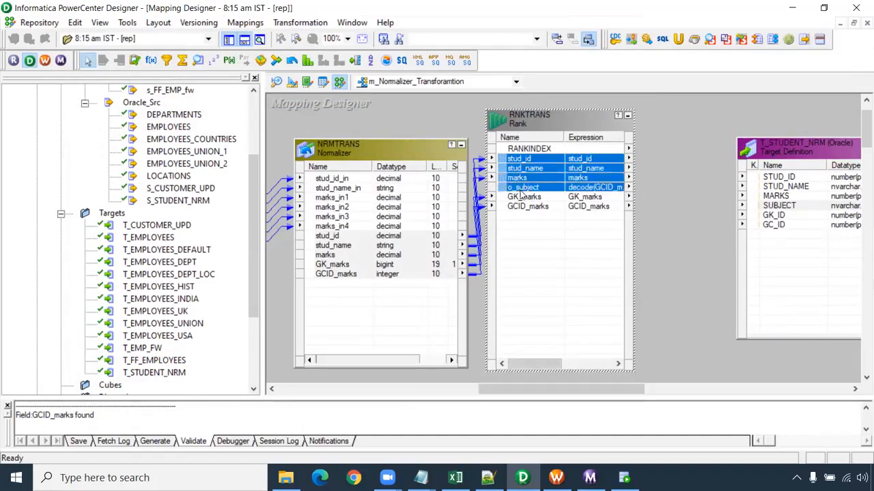
{"action": "left_click", "coordinate": [525, 198], "text": "ctrl"}
{"action": "left_click", "coordinate": [529, 208], "text": "ctrl"}
{"action": "left_click_drag", "start_coordinate": [514, 178], "coordinate": [788, 179]}
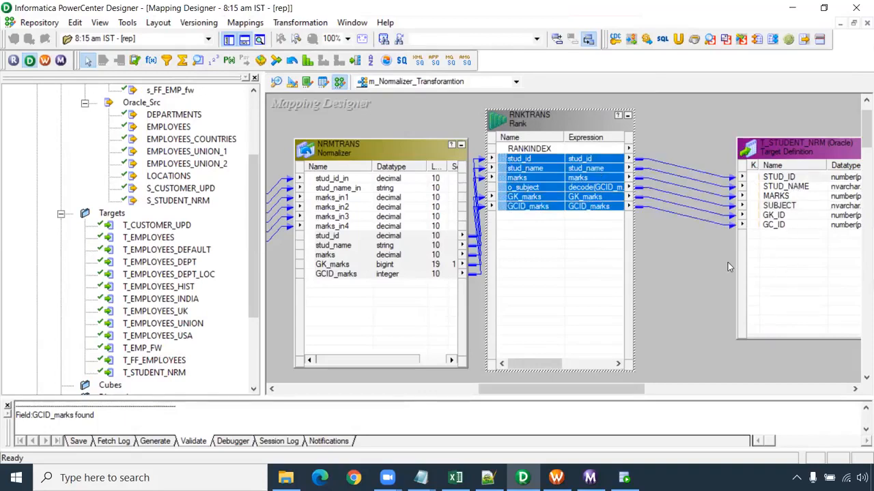
{"action": "left_click", "coordinate": [727, 266]}
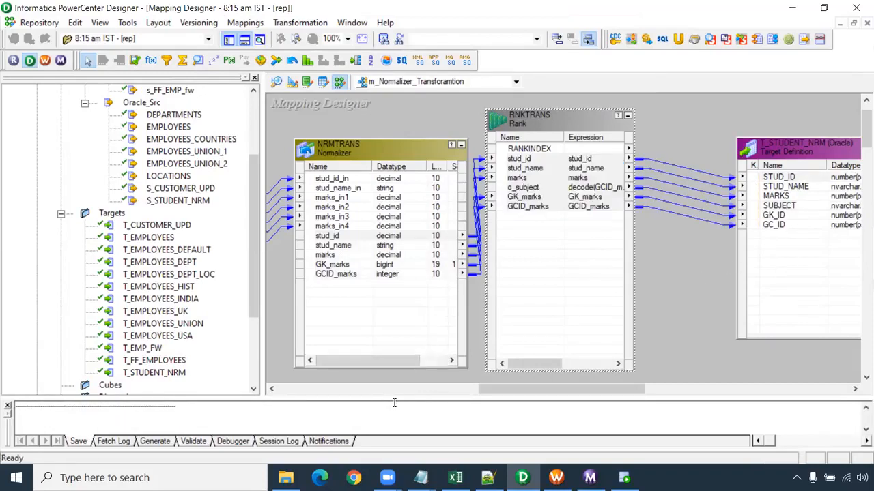
- Enlarge the output area and reposition the Rank transformation midway between the Normalizer and the target
{"action": "left_click_drag", "start_coordinate": [394, 403], "coordinate": [394, 352]}
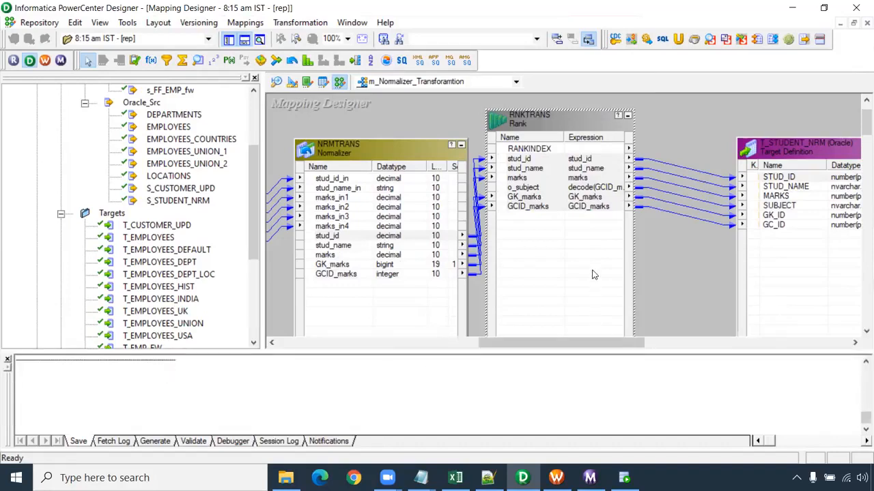
{"action": "left_click_drag", "start_coordinate": [599, 112], "coordinate": [592, 185]}
{"action": "left_click_drag", "start_coordinate": [576, 198], "coordinate": [615, 145]}
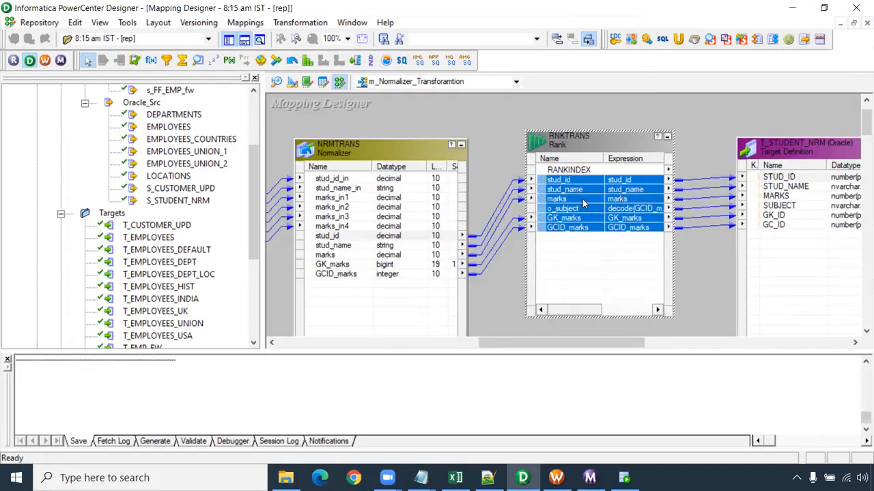
{"action": "left_click", "coordinate": [473, 205]}
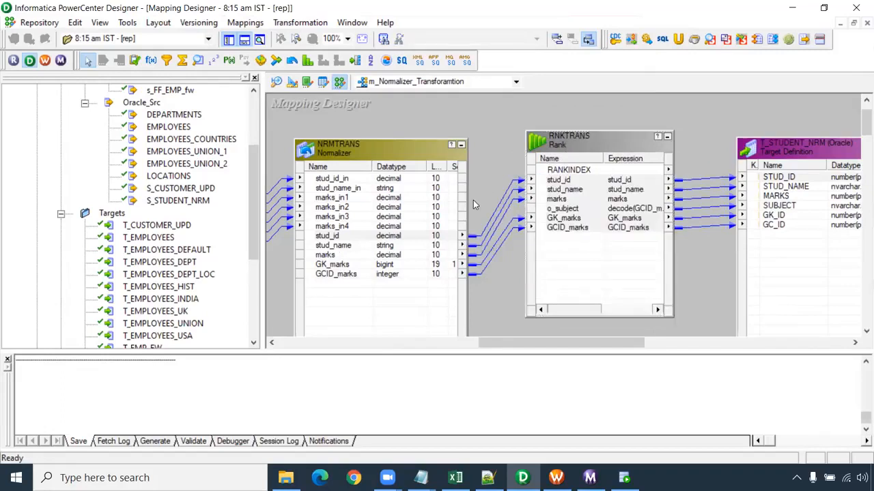
- Switch to Workflow Manager, refresh the mapping of the Normalizer session, and save wf_Normalizer
{"action": "left_click", "coordinate": [556, 478]}
{"action": "right_click", "coordinate": [523, 122]}
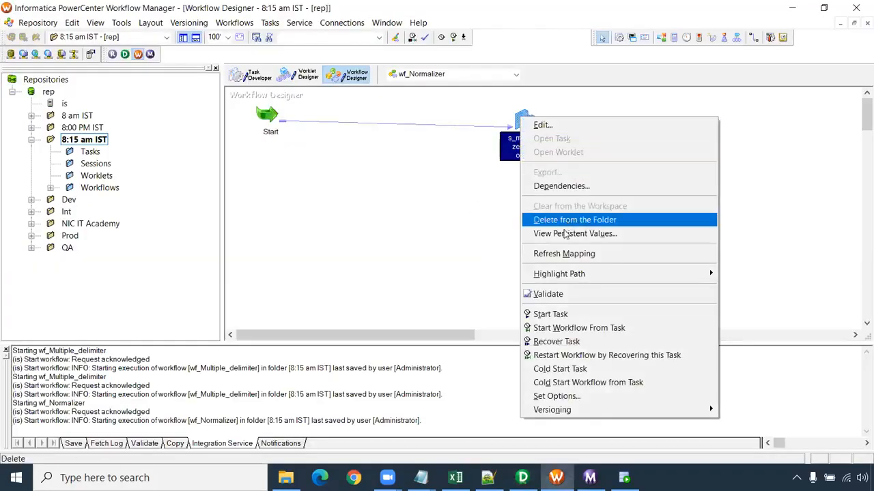
{"action": "left_click", "coordinate": [568, 254]}
{"action": "key", "text": "ctrl+s"}
- Start wf_Normalizer and check the source and target row statistics of its latest session run in Workflow Monitor
{"action": "right_click", "coordinate": [362, 181]}
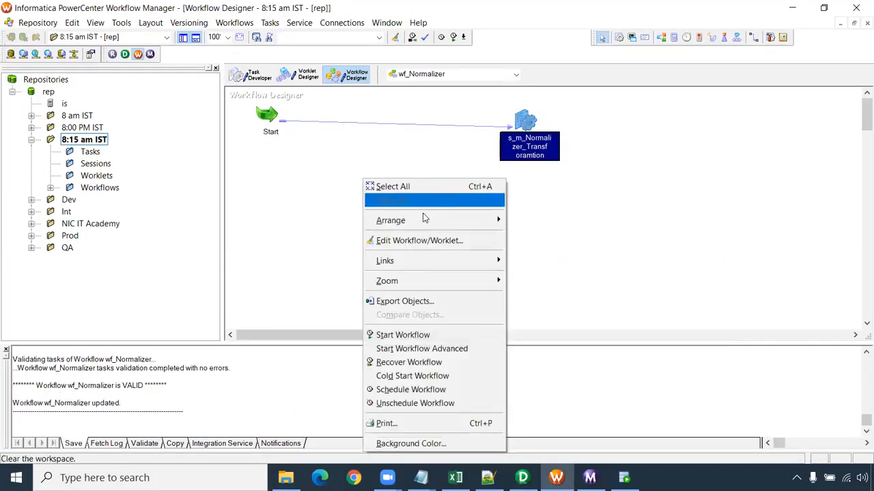
{"action": "left_click", "coordinate": [409, 335]}
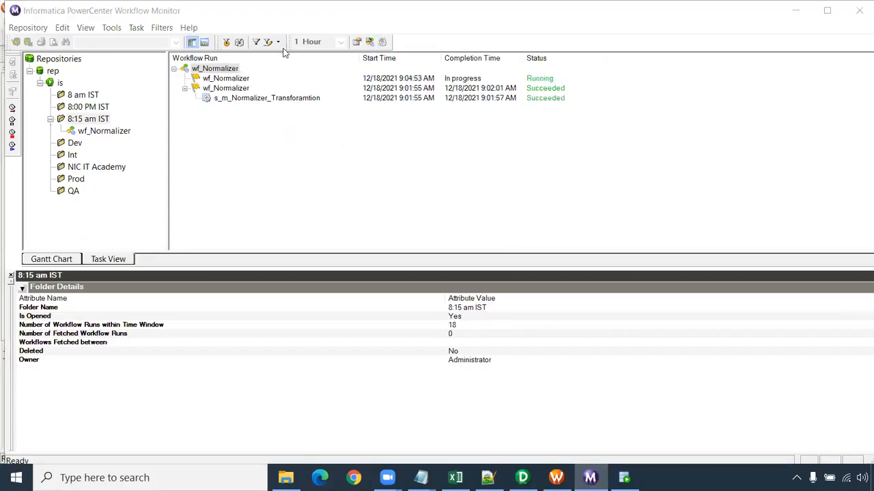
{"action": "left_click", "coordinate": [239, 89]}
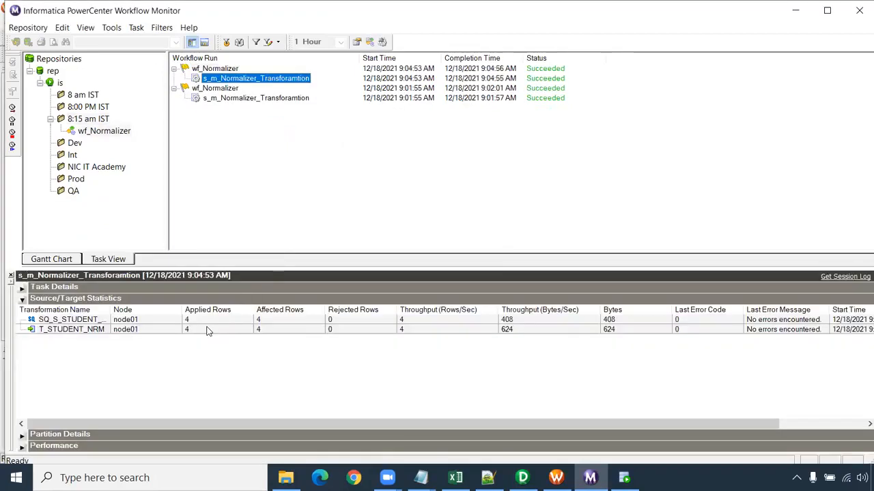
{"action": "left_click", "coordinate": [208, 331]}
{"action": "left_click", "coordinate": [210, 321]}
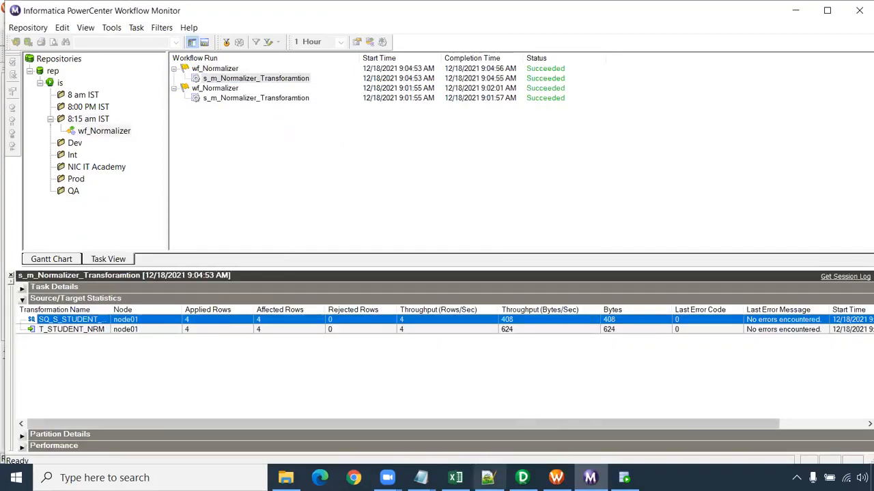
- Switch to SQL Developer and rerun the select query on t_student_nrm
{"action": "left_click", "coordinate": [624, 477]}
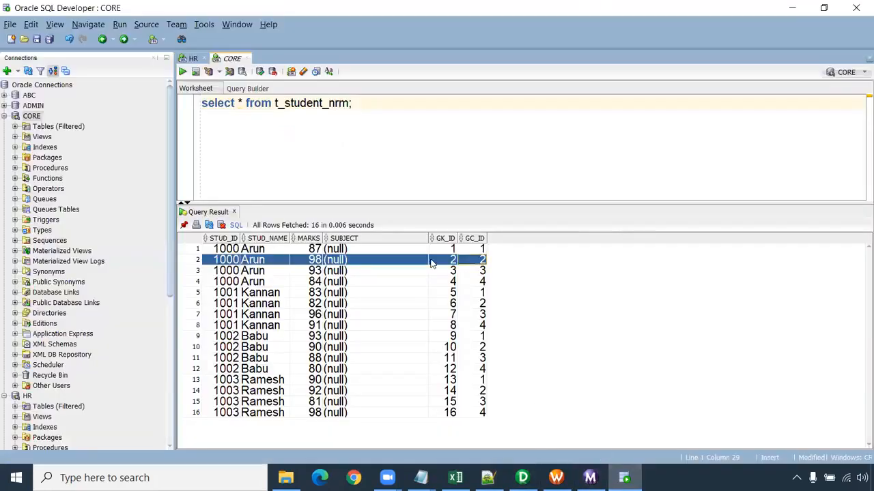
{"action": "left_click_drag", "start_coordinate": [366, 103], "coordinate": [202, 103]}
{"action": "left_click", "coordinate": [182, 71]}
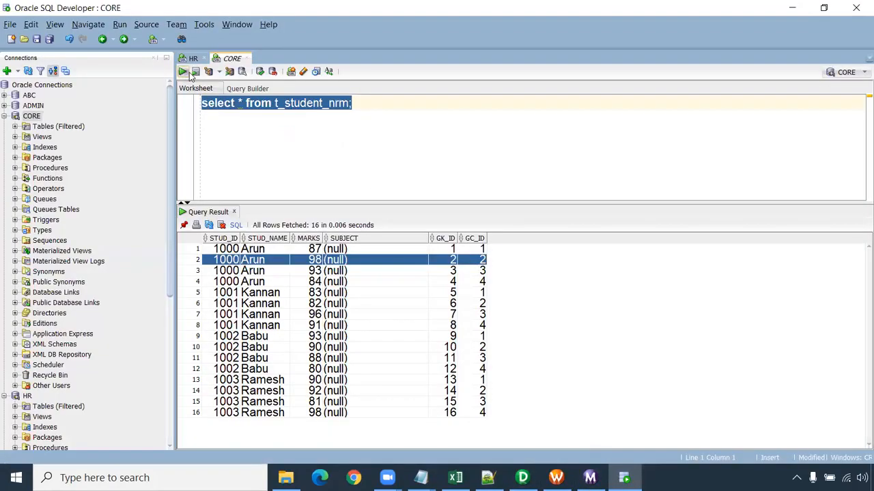
- Examine the returned rows, comparing the student, marks and SUBJECT columns with GK_ID and GC_ID
{"action": "left_click_drag", "start_coordinate": [232, 250], "coordinate": [486, 290]}
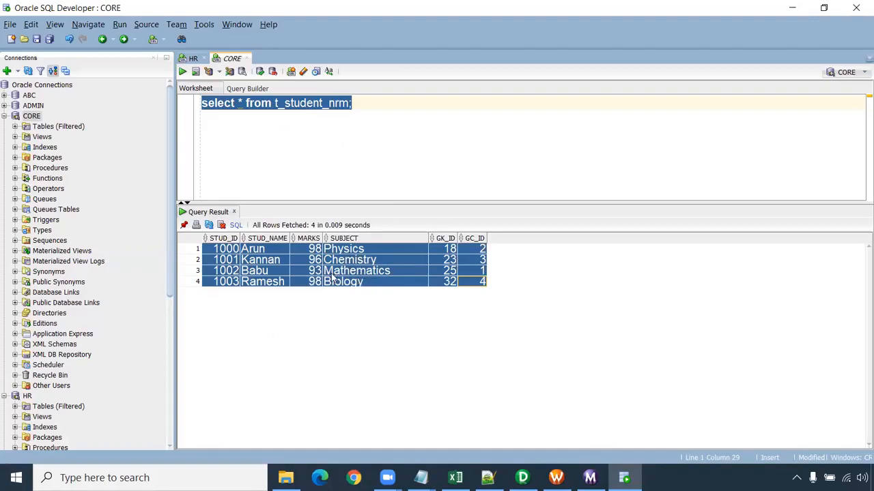
{"action": "left_click", "coordinate": [315, 251]}
{"action": "left_click_drag", "start_coordinate": [229, 249], "coordinate": [371, 292]}
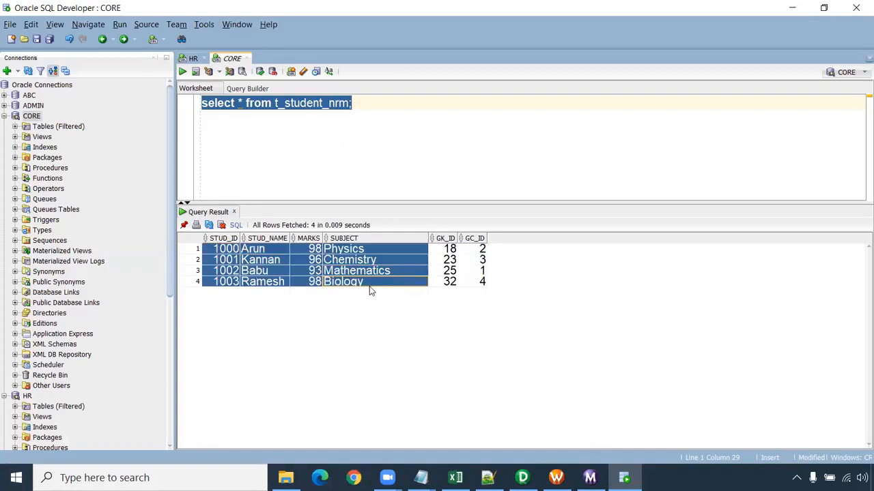
{"action": "left_click_drag", "start_coordinate": [451, 251], "coordinate": [441, 297]}
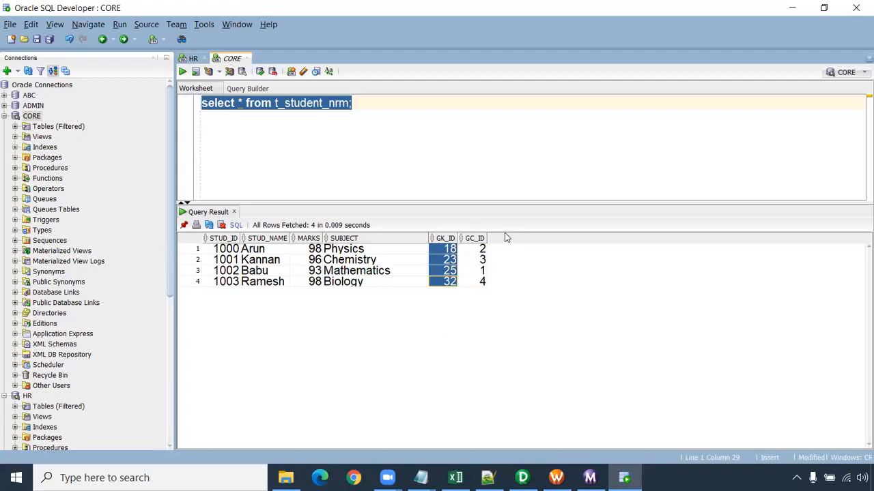
{"action": "left_click_drag", "start_coordinate": [450, 249], "coordinate": [477, 287]}
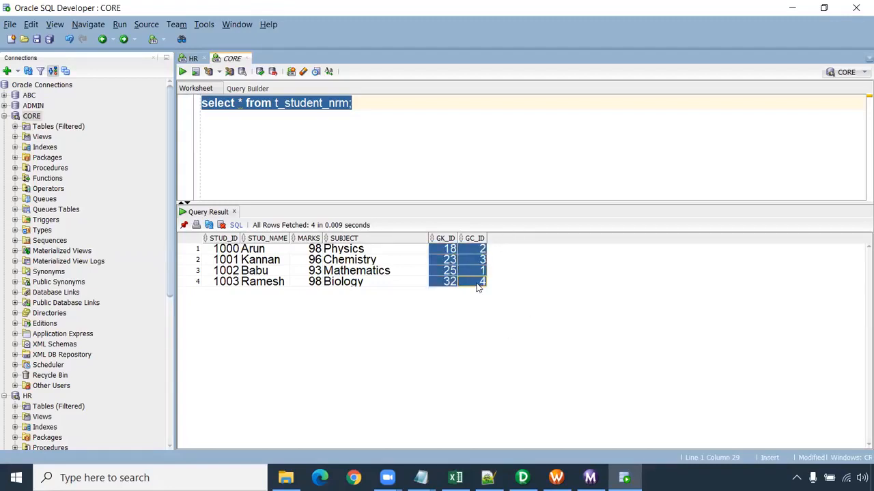
{"action": "left_click_drag", "start_coordinate": [232, 252], "coordinate": [405, 291]}
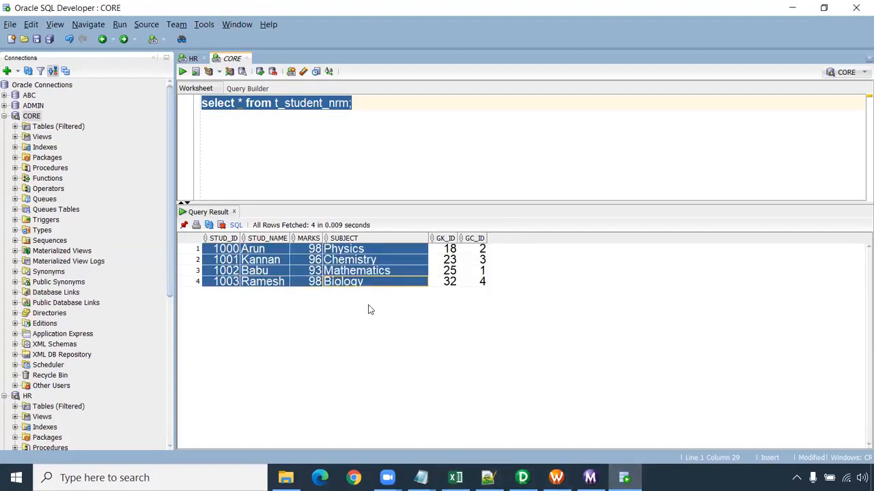
- Switch to the Normalizer_exercise workbook in Excel and review the source table's marks per subject and the expected top marks
{"action": "left_click", "coordinate": [456, 478]}
{"action": "scroll", "coordinate": [421, 308], "scroll_direction": "up", "scroll_amount": 4}
{"action": "scroll", "coordinate": [421, 307], "scroll_direction": "up", "scroll_amount": 7}
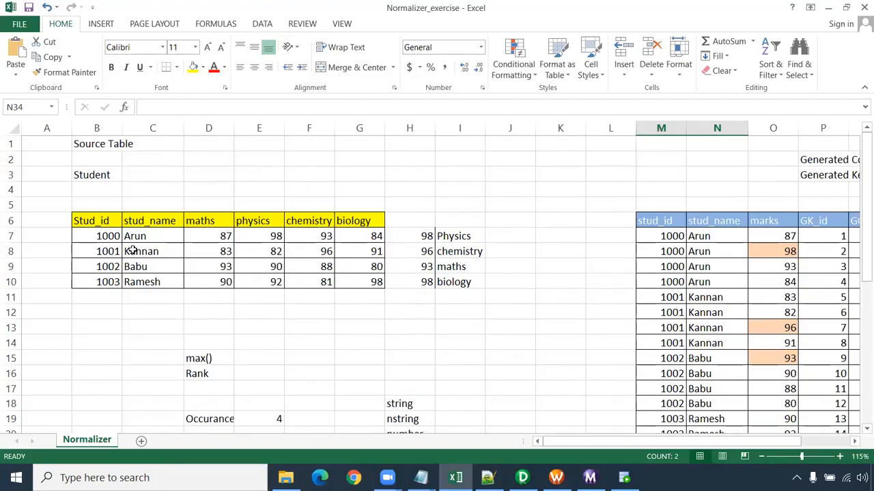
{"action": "left_click_drag", "start_coordinate": [47, 236], "coordinate": [396, 239]}
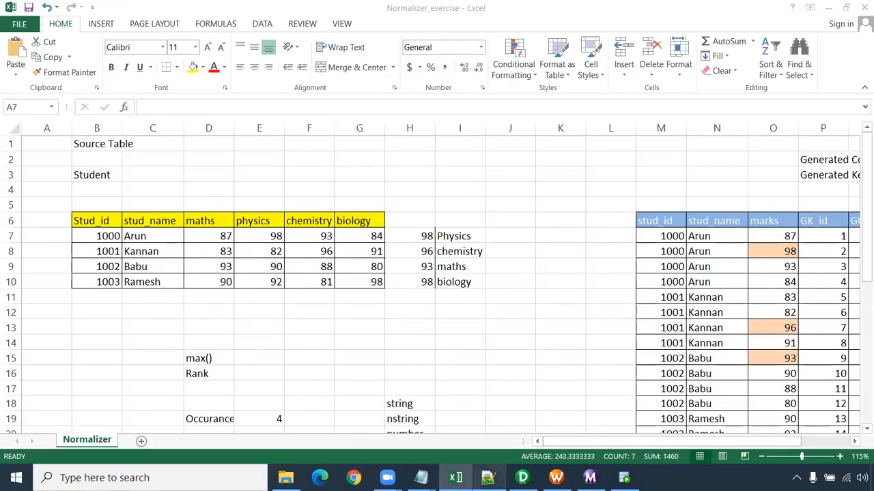
{"action": "mouse_move", "coordinate": [556, 478]}
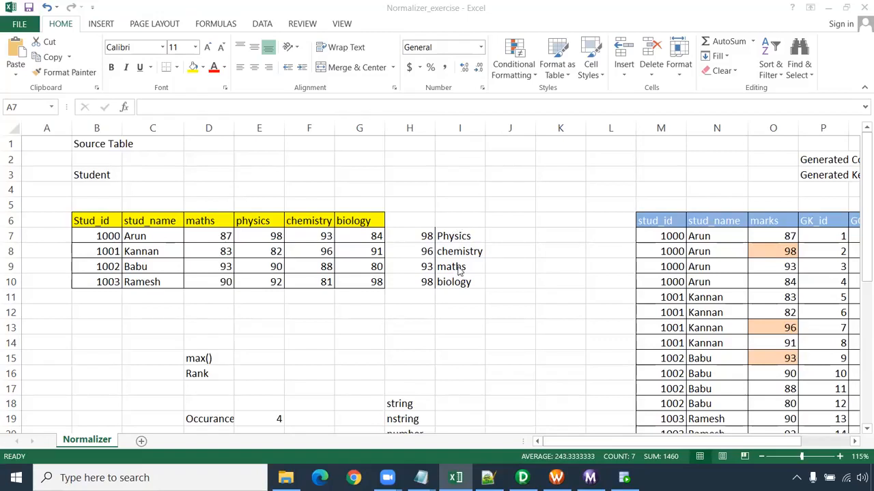
{"action": "scroll", "coordinate": [539, 379], "scroll_direction": "down", "scroll_amount": 3}
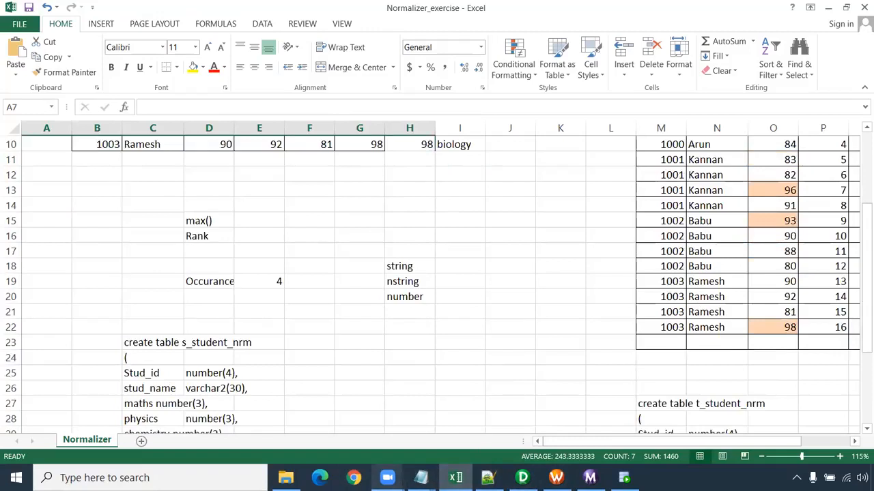
- Switch to Chrome and search Google for "vsam file"
{"action": "left_click", "coordinate": [355, 477]}
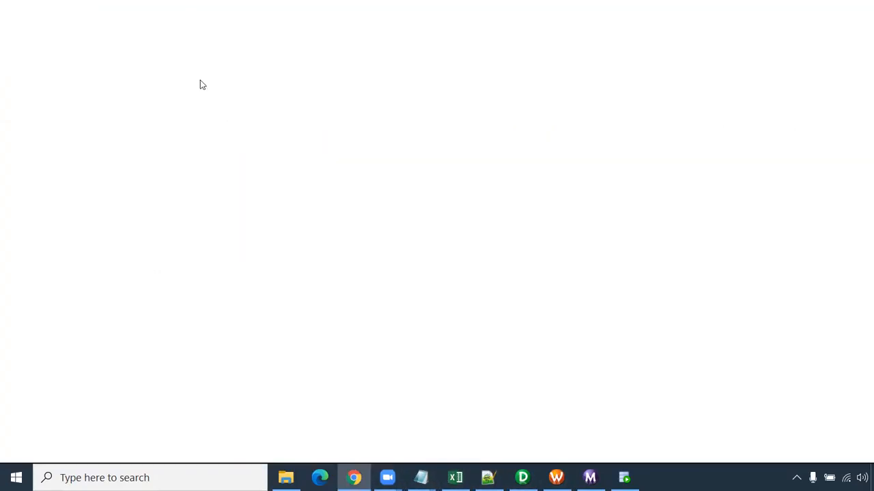
{"action": "type", "text": "vsa"}
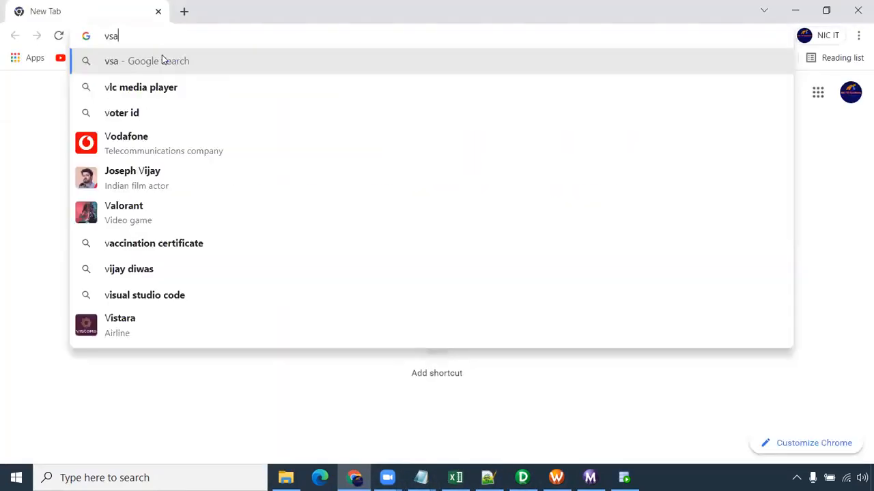
{"action": "type", "text": "m file"}
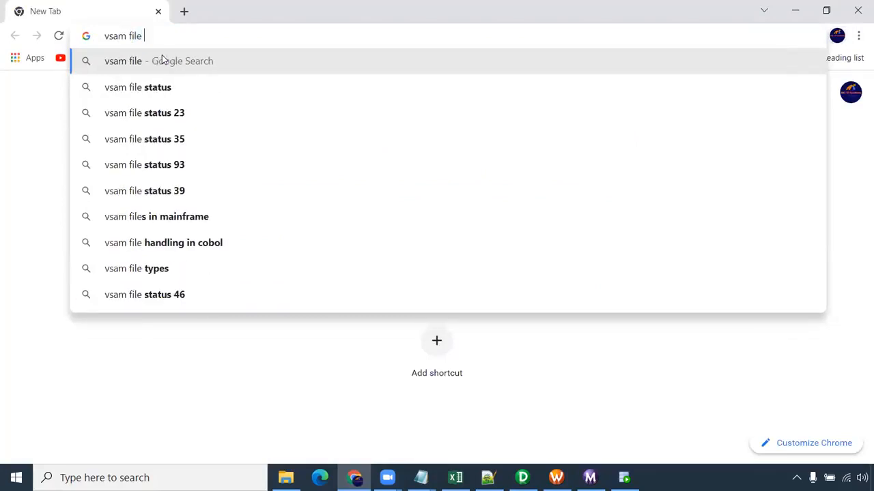
{"action": "key", "text": "Return"}
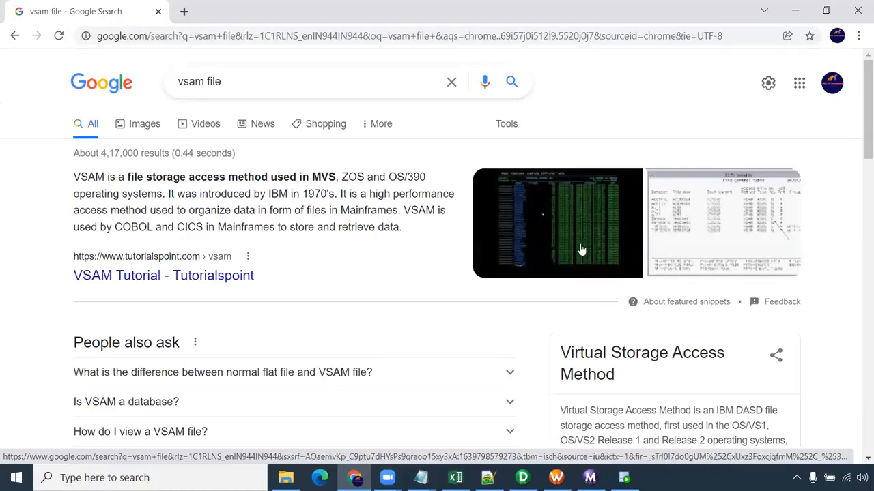
- Open the image results for the VSAM search, view the COBOL VSAM Program video page, and close it
{"action": "left_click", "coordinate": [581, 233]}
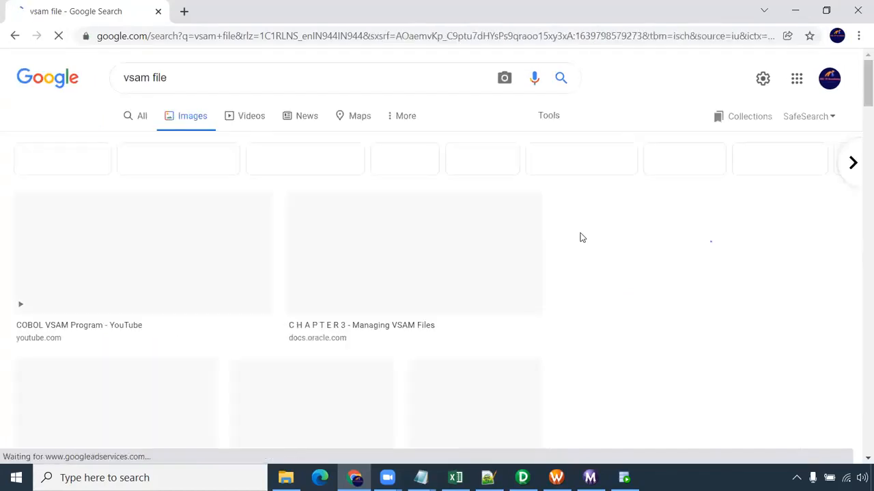
{"action": "left_click", "coordinate": [191, 242]}
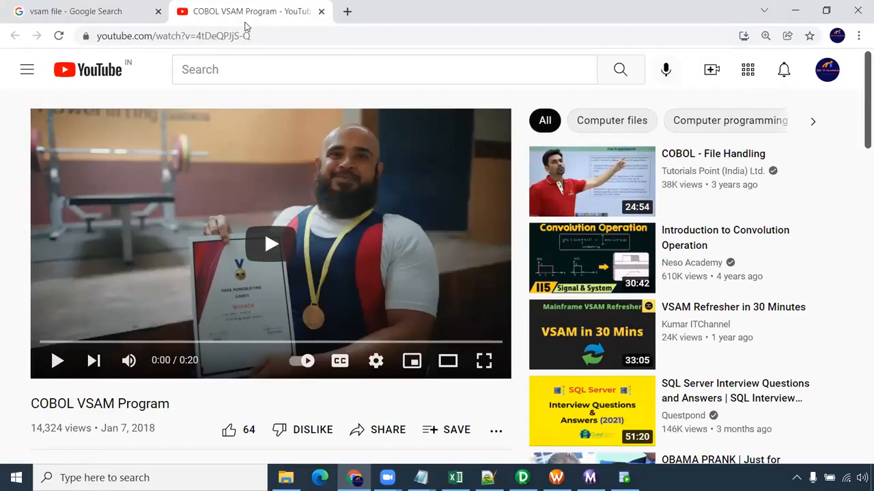
{"action": "left_click_drag", "start_coordinate": [244, 14], "coordinate": [75, 8]}
{"action": "left_click", "coordinate": [158, 11]}
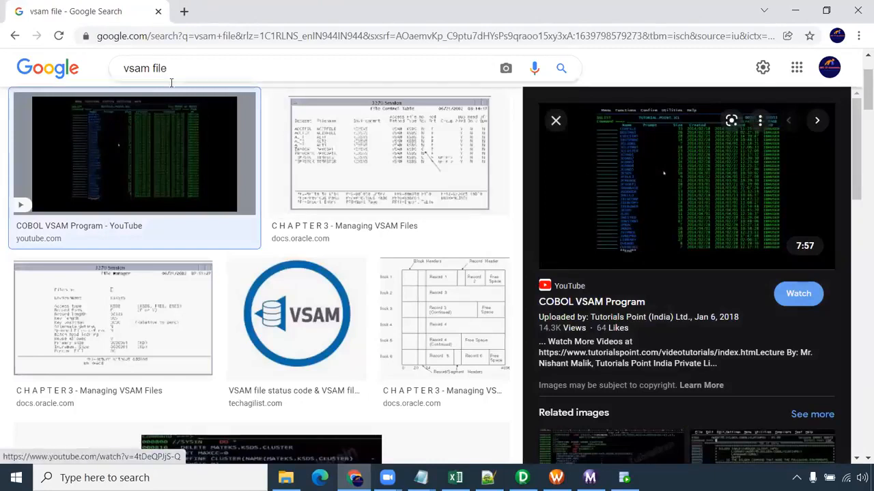
- Browse the VSAM file image results and open the mainframestechhelp.com page behind the VSAM KSDS image
{"action": "scroll", "coordinate": [279, 123], "scroll_direction": "up", "scroll_amount": 2}
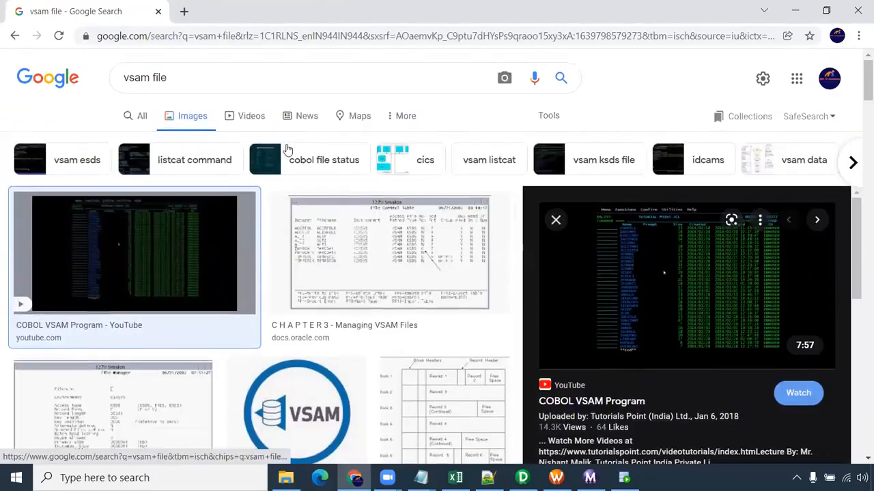
{"action": "scroll", "coordinate": [265, 170], "scroll_direction": "down", "scroll_amount": 5}
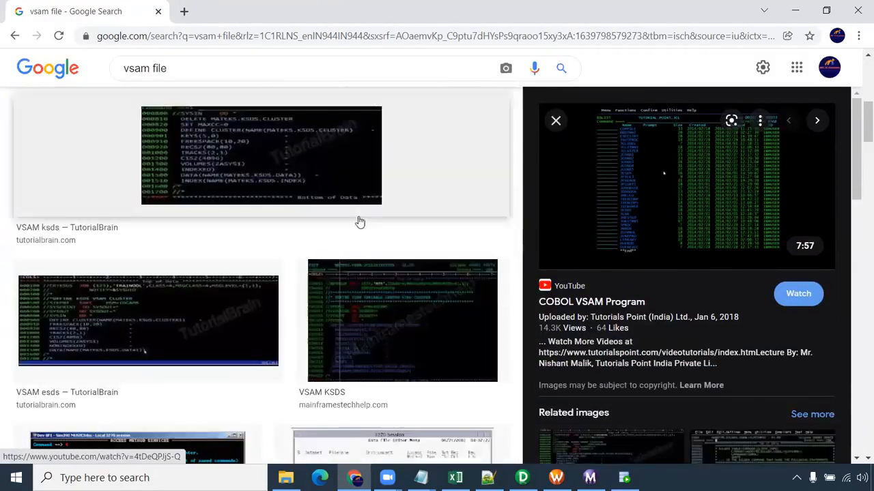
{"action": "scroll", "coordinate": [222, 273], "scroll_direction": "down", "scroll_amount": 1}
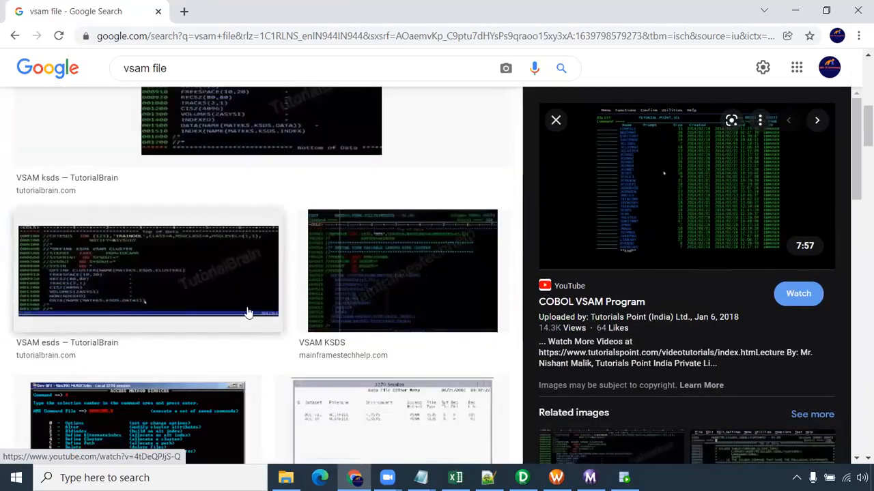
{"action": "left_click", "coordinate": [392, 277]}
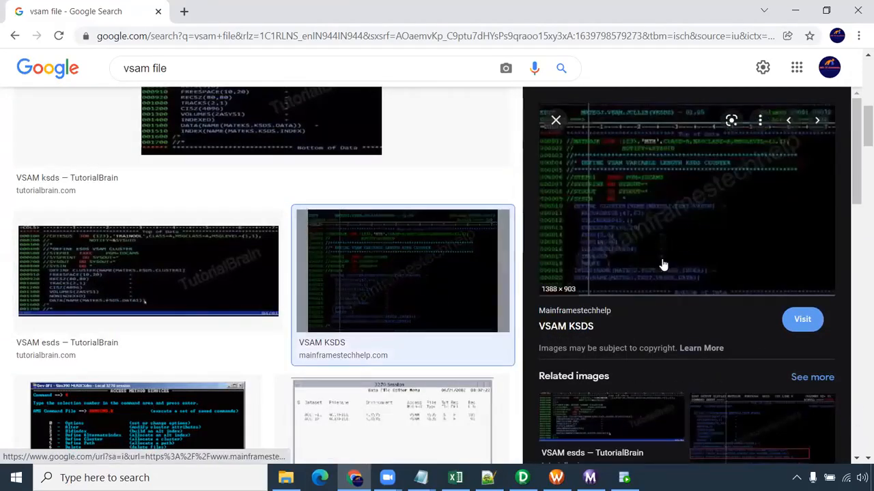
{"action": "left_click", "coordinate": [635, 236]}
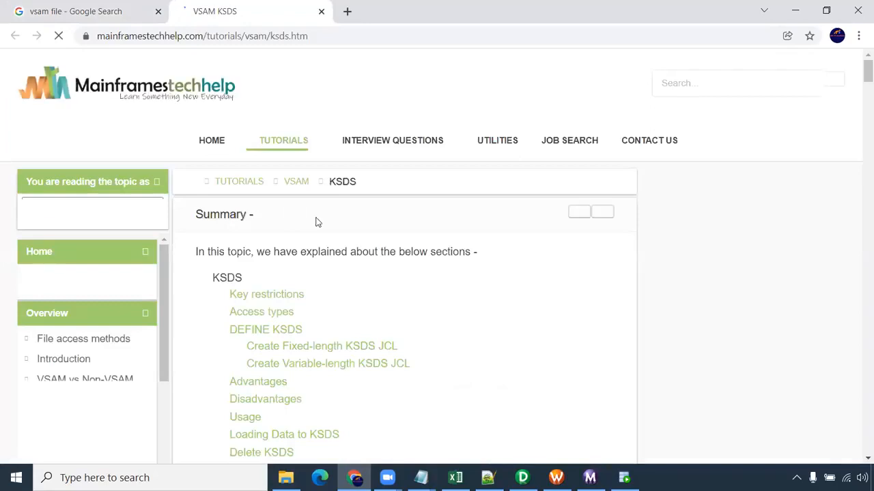
- Review the VSAM KSDS article, from the key restrictions to the fixed-length and variable-length cluster JCL examples
{"action": "scroll", "coordinate": [580, 256], "scroll_direction": "down", "scroll_amount": 3}
{"action": "scroll", "coordinate": [582, 256], "scroll_direction": "down", "scroll_amount": 15}
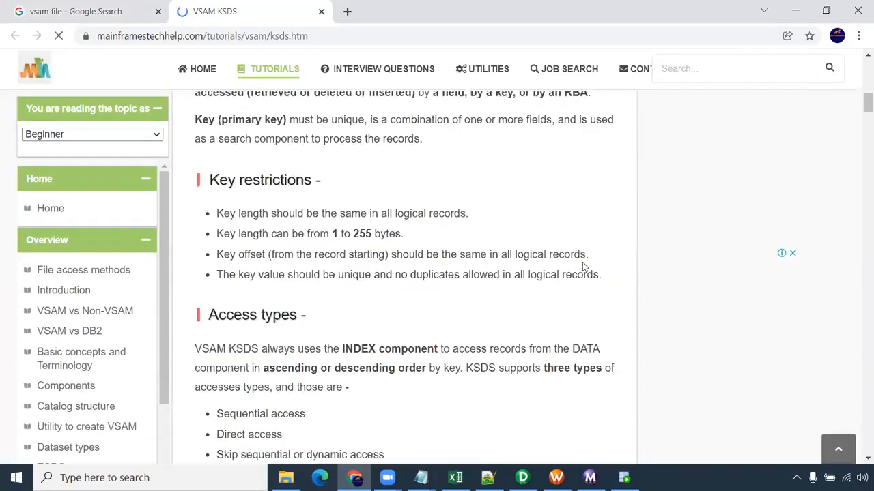
{"action": "scroll", "coordinate": [582, 268], "scroll_direction": "down", "scroll_amount": 12}
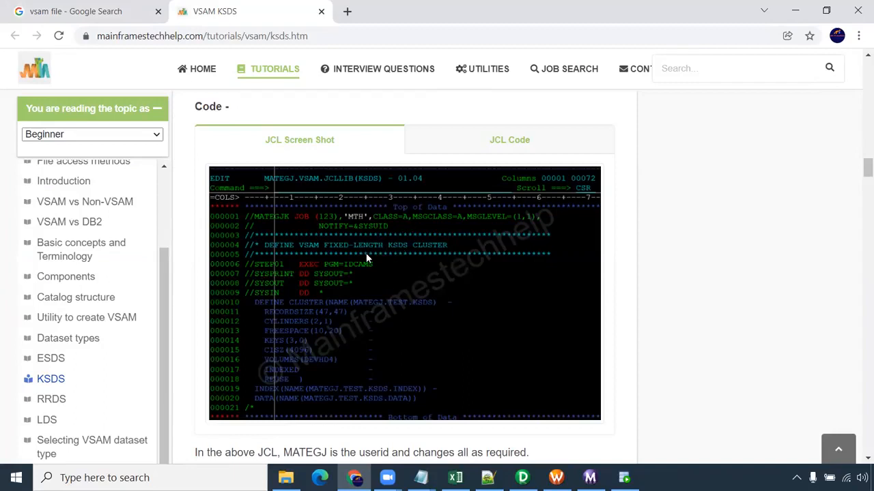
{"action": "scroll", "coordinate": [367, 267], "scroll_direction": "down", "scroll_amount": 6}
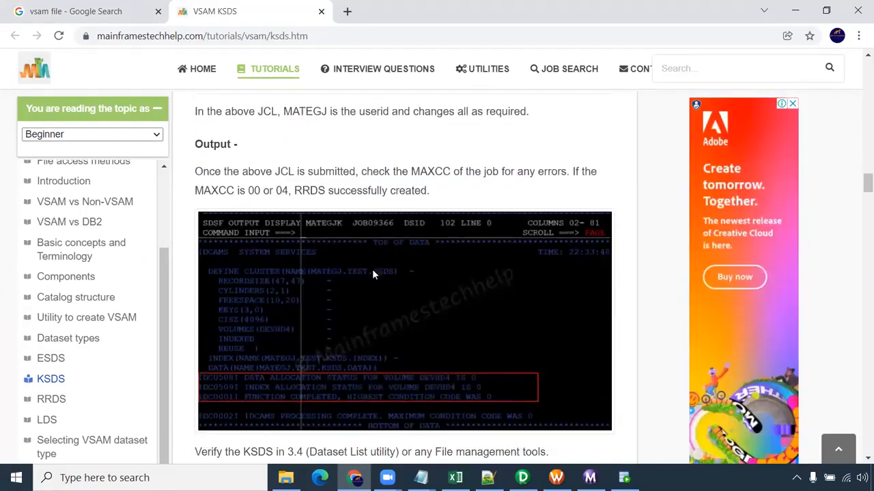
{"action": "scroll", "coordinate": [351, 316], "scroll_direction": "down", "scroll_amount": 11}
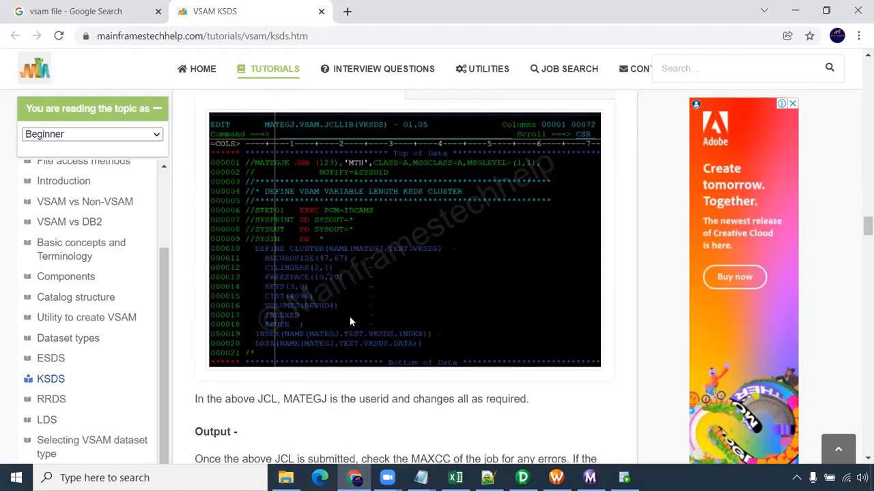
- Close the VSAM browser pages, switch to Transformation Notes in Notepad and place the cursor on the blank line above the Cobol source note
{"action": "key", "text": "ctrl+shift+Page_Up"}
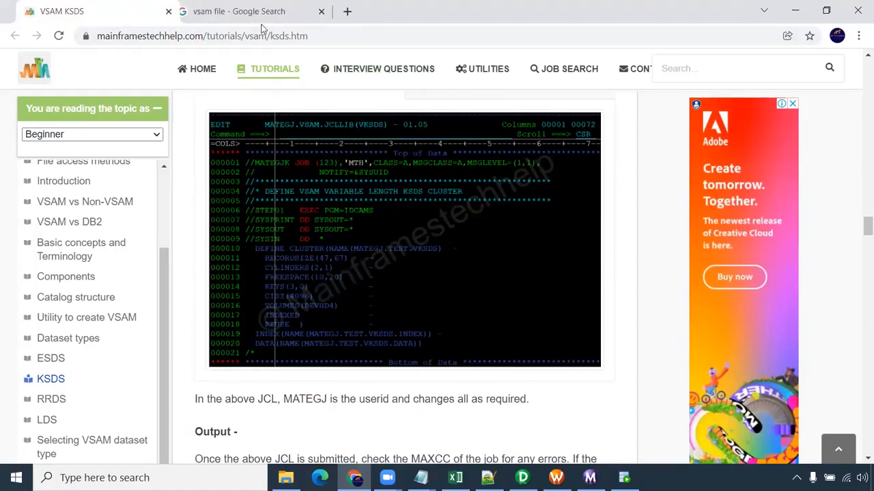
{"action": "key", "text": "ctrl+w"}
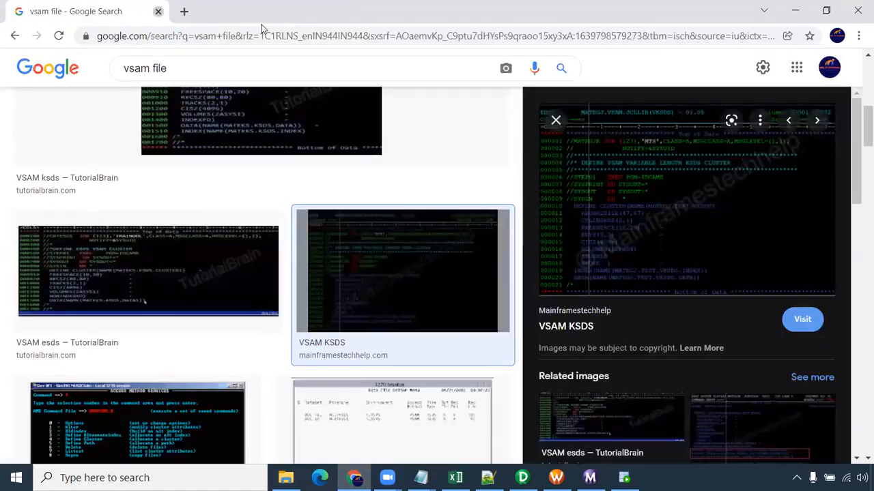
{"action": "key", "text": "ctrl+w"}
{"action": "left_click", "coordinate": [497, 303]}
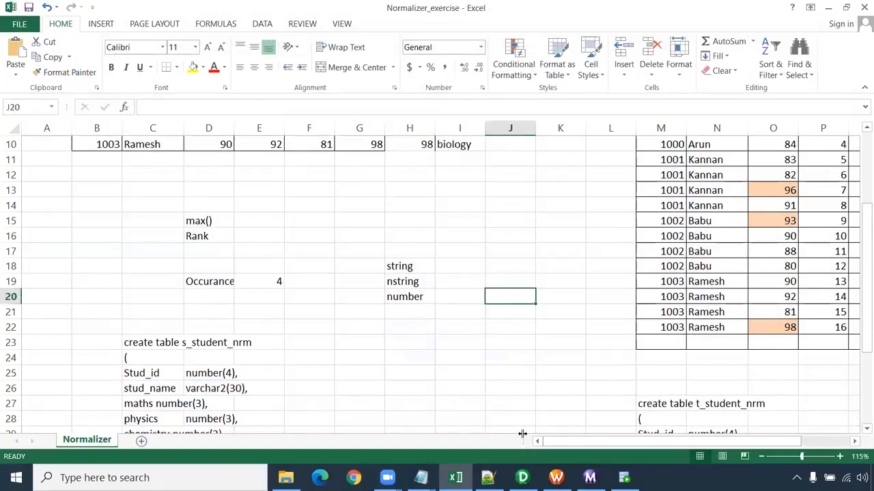
{"action": "left_click", "coordinate": [424, 477]}
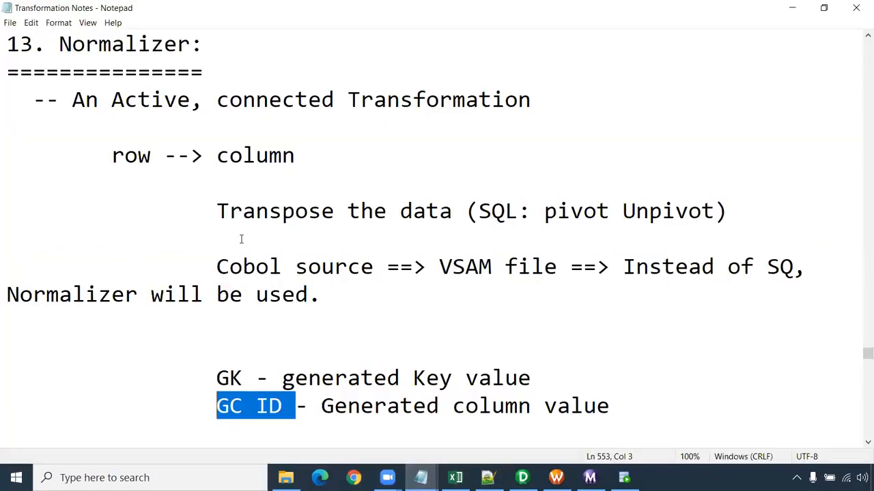
{"action": "left_click", "coordinate": [256, 244]}
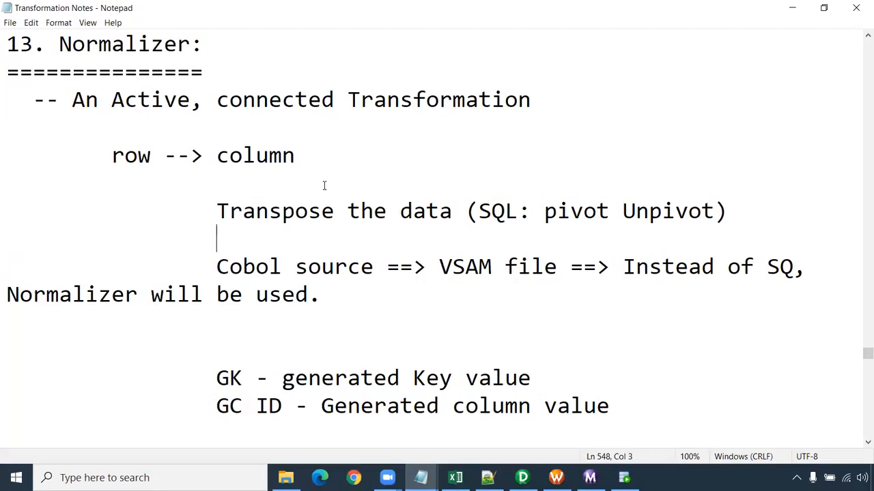
- In the Transaction Control Transformation notes, prefix the "active, connected" line with "-- An" and save the file
{"action": "scroll", "coordinate": [324, 185], "scroll_direction": "down", "scroll_amount": 7}
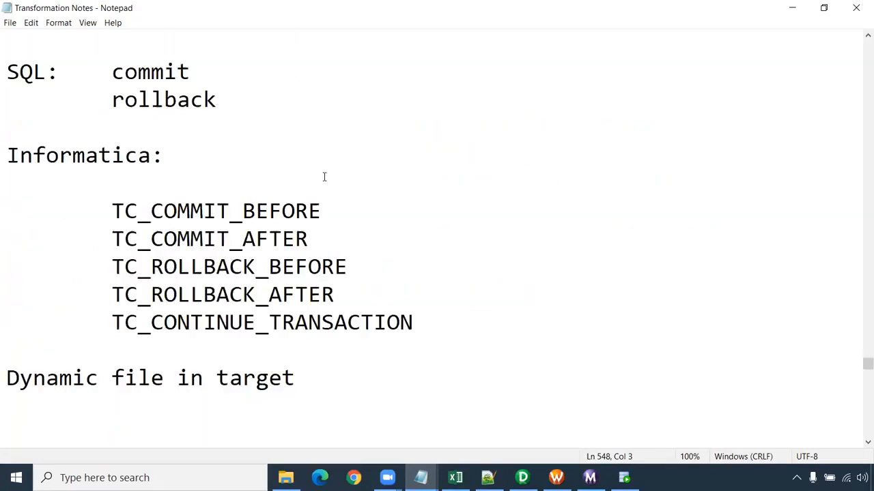
{"action": "scroll", "coordinate": [324, 176], "scroll_direction": "up", "scroll_amount": 1}
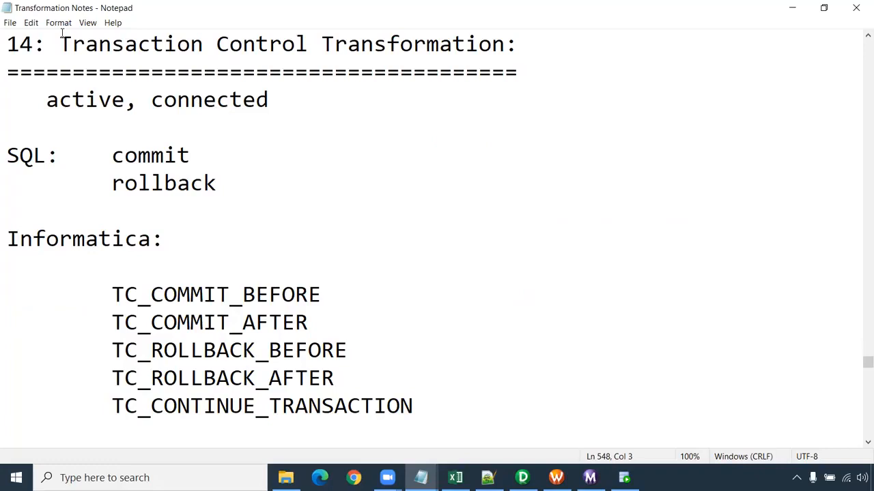
{"action": "left_click_drag", "start_coordinate": [8, 44], "coordinate": [519, 44]}
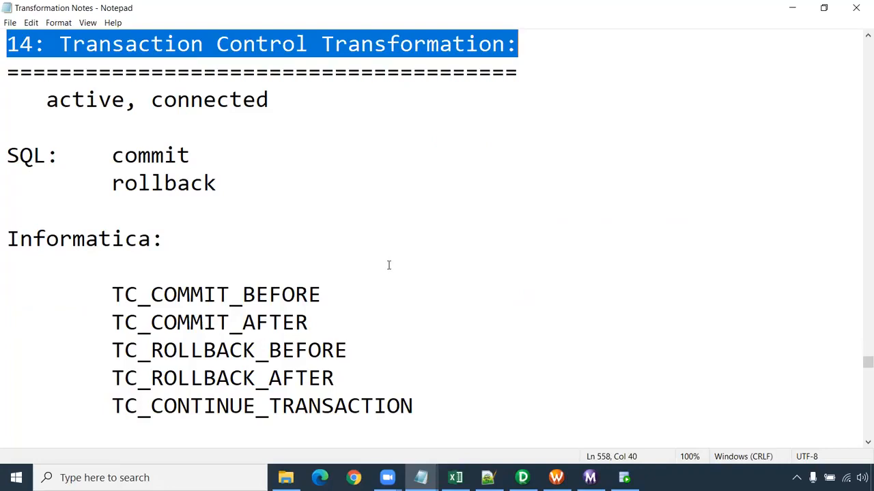
{"action": "left_click_drag", "start_coordinate": [282, 99], "coordinate": [48, 103]}
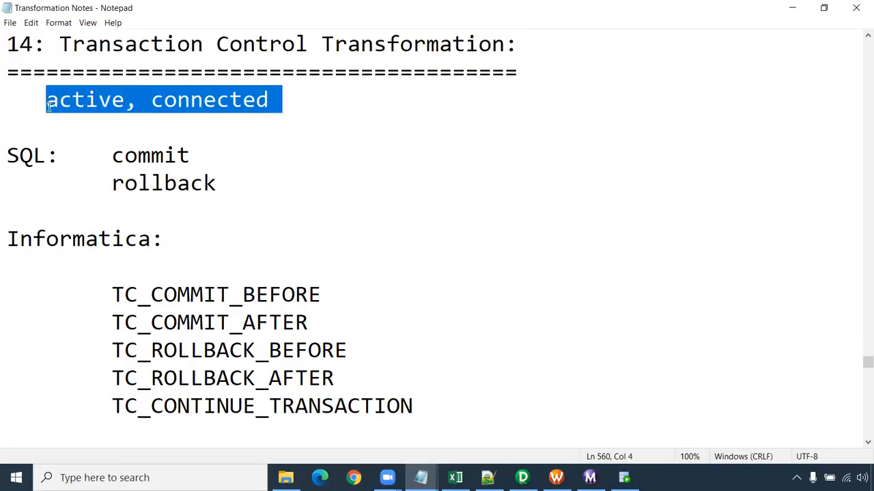
{"action": "left_click", "coordinate": [49, 107]}
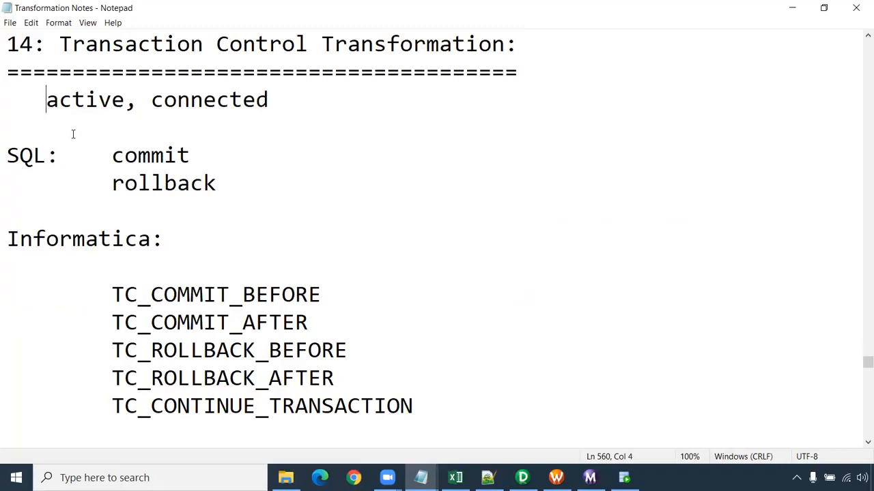
{"action": "type", "text": "-- An"}
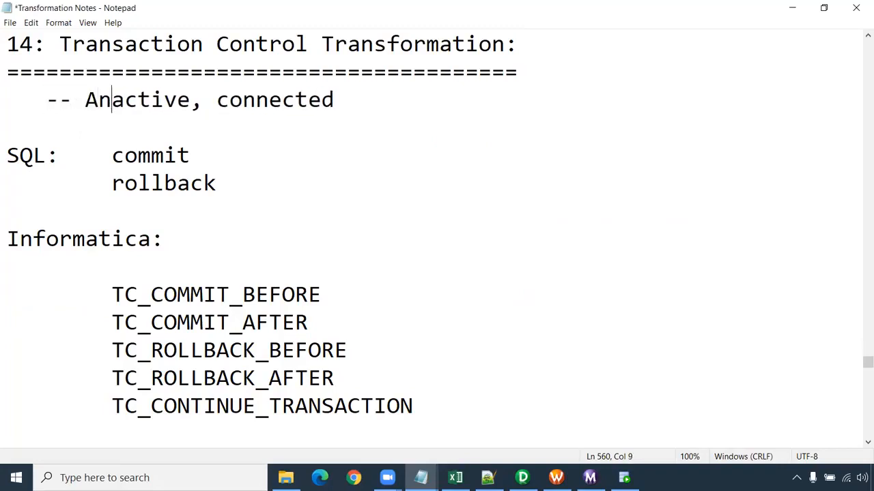
{"action": "key", "text": "ctrl+s"}
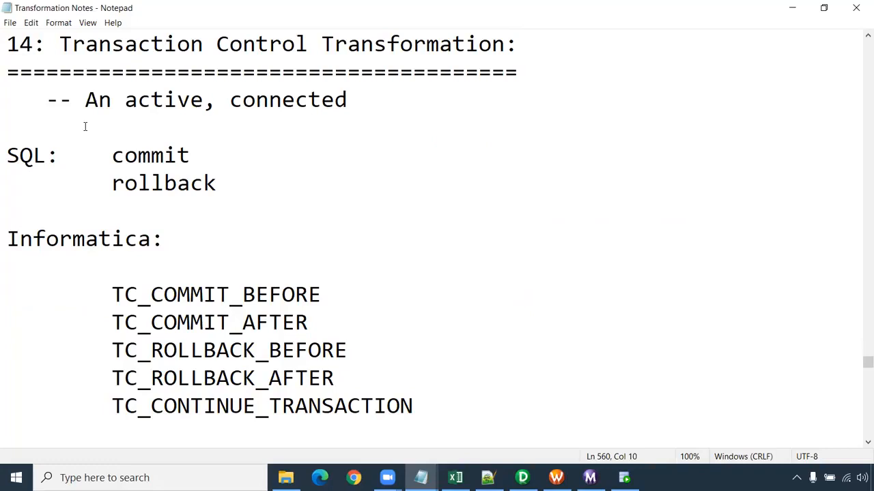
- Review the SQL commit and rollback notes and the Informatica TC_COMMIT and TC_ROLLBACK variables listed under Transaction Control
{"action": "left_click_drag", "start_coordinate": [58, 155], "coordinate": [5, 154]}
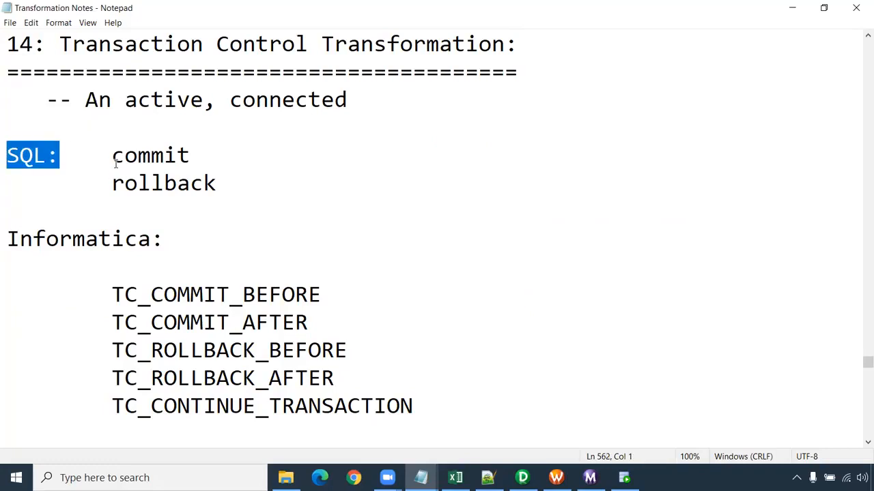
{"action": "left_click_drag", "start_coordinate": [112, 157], "coordinate": [205, 157]}
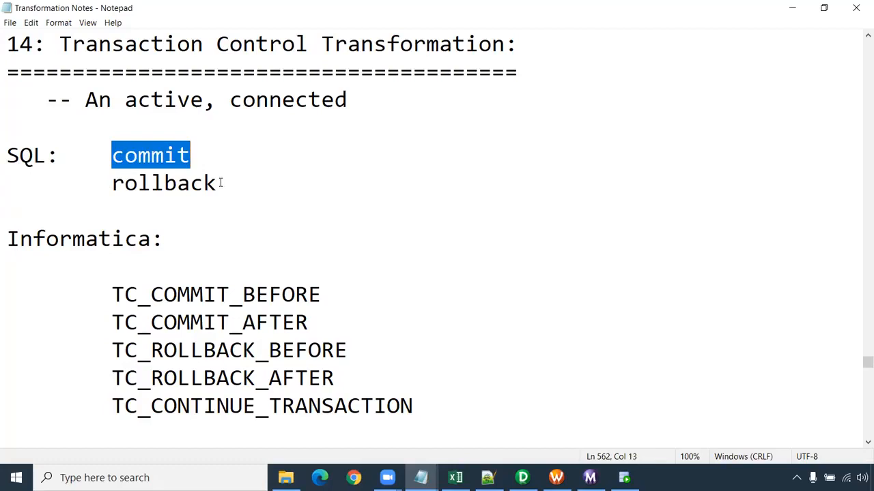
{"action": "left_click_drag", "start_coordinate": [219, 182], "coordinate": [185, 156]}
{"action": "left_click_drag", "start_coordinate": [224, 189], "coordinate": [112, 188]}
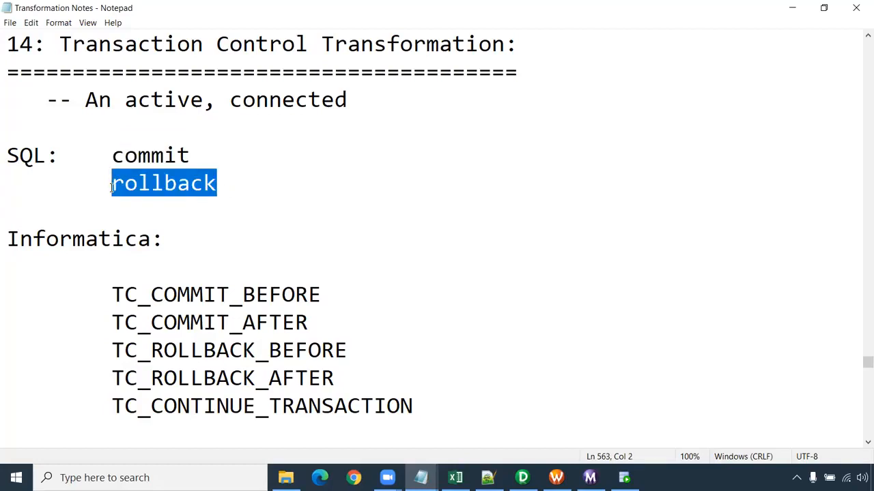
{"action": "left_click_drag", "start_coordinate": [171, 247], "coordinate": [6, 245]}
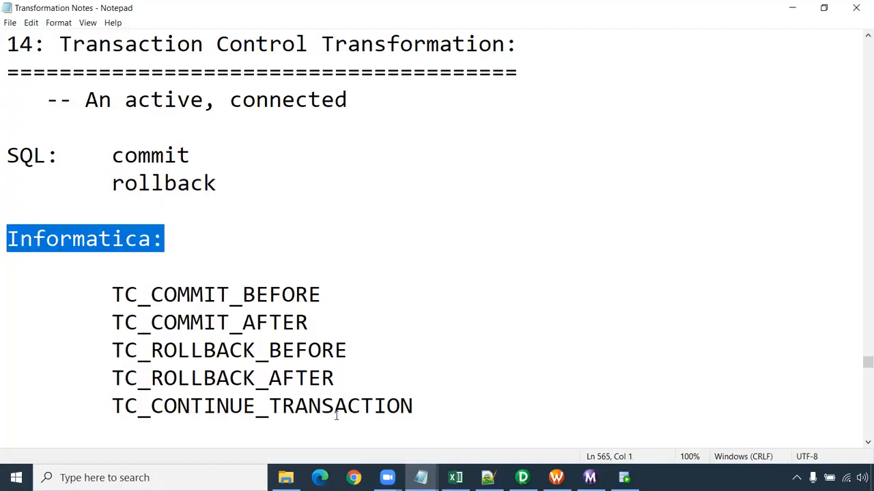
{"action": "left_click_drag", "start_coordinate": [417, 404], "coordinate": [7, 288]}
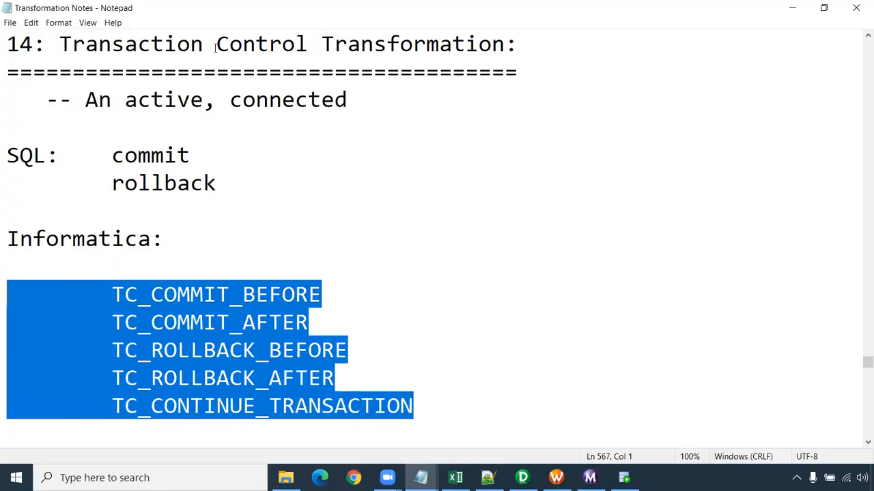
{"action": "left_click", "coordinate": [270, 295]}
{"action": "left_click_drag", "start_coordinate": [321, 295], "coordinate": [105, 294]}
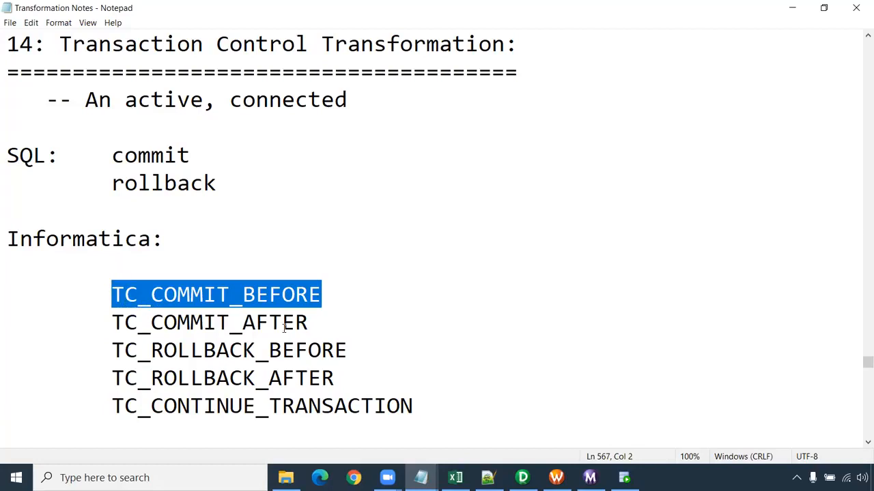
{"action": "left_click_drag", "start_coordinate": [309, 323], "coordinate": [116, 325]}
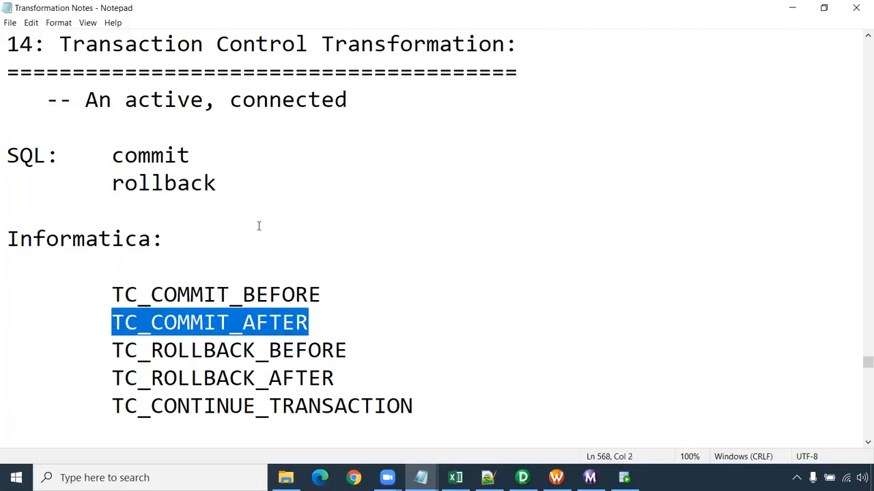
{"action": "key", "text": "alt+Tab"}
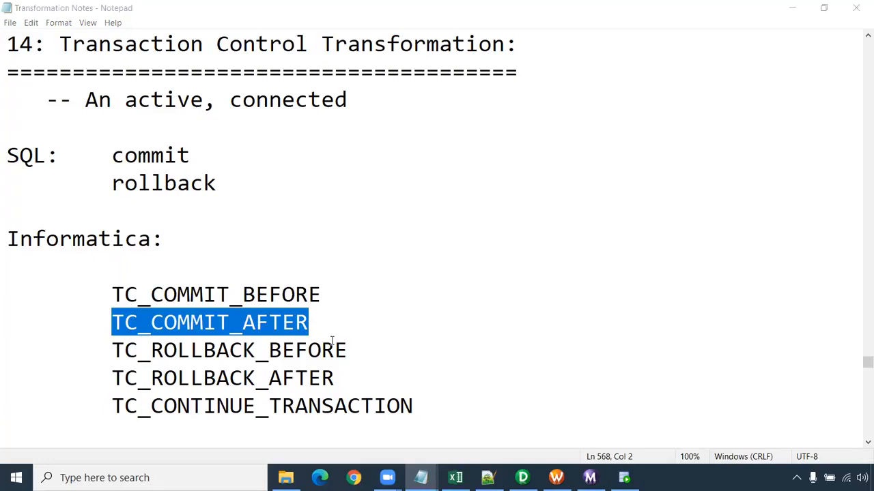
{"action": "left_click_drag", "start_coordinate": [331, 340], "coordinate": [131, 322]}
{"action": "left_click", "coordinate": [112, 350]}
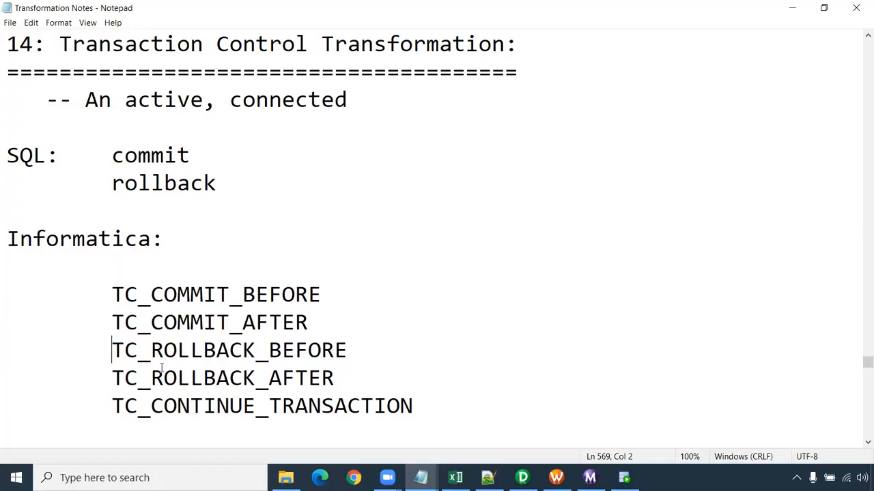
- Add the note "- Default" after TC_CONTINUE_TRANSACTION
{"action": "left_click_drag", "start_coordinate": [112, 406], "coordinate": [413, 408]}
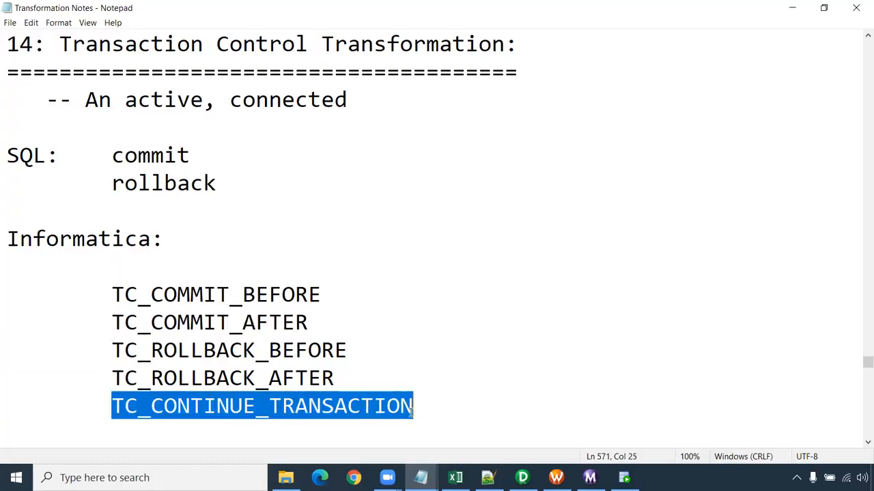
{"action": "left_click", "coordinate": [424, 410]}
{"action": "type", "text": "-"}
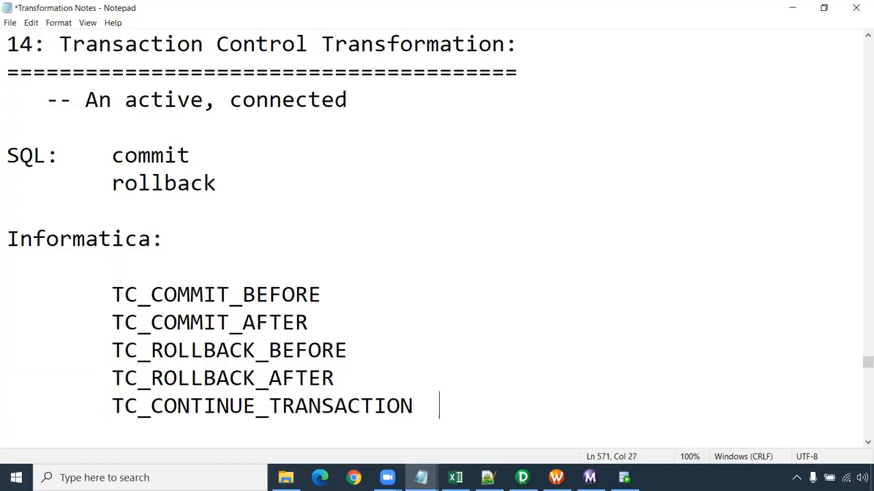
{"action": "type", "text": " Def"}
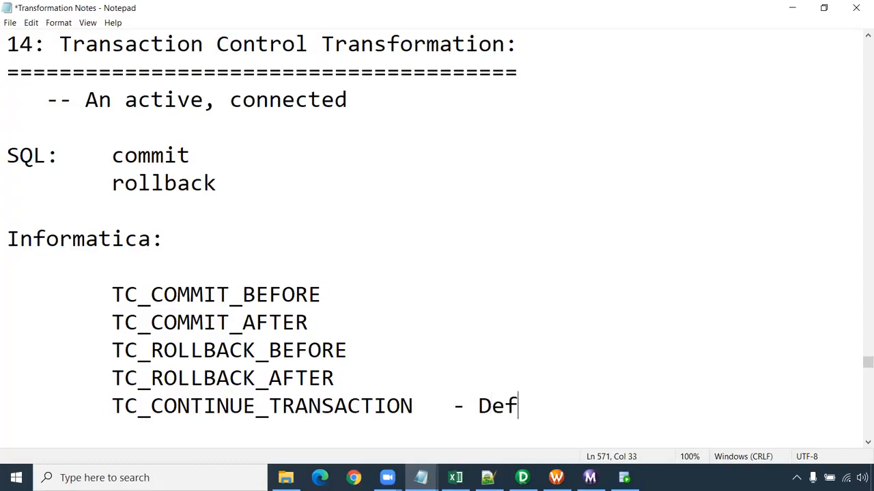
{"action": "type", "text": "ault"}
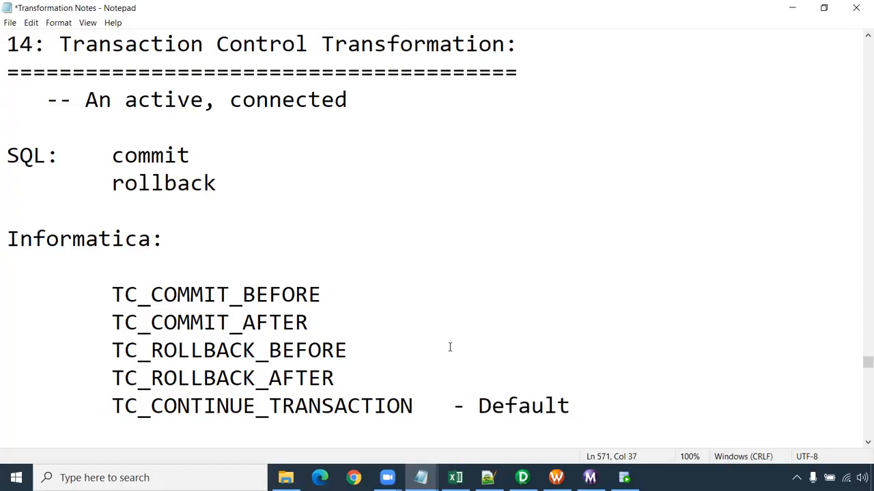
- Examine the "Dynamic file in target" heading in relation to the list of TC_ variables above it
{"action": "scroll", "coordinate": [393, 164], "scroll_direction": "down", "scroll_amount": 1}
{"action": "scroll", "coordinate": [394, 164], "scroll_direction": "down", "scroll_amount": 1}
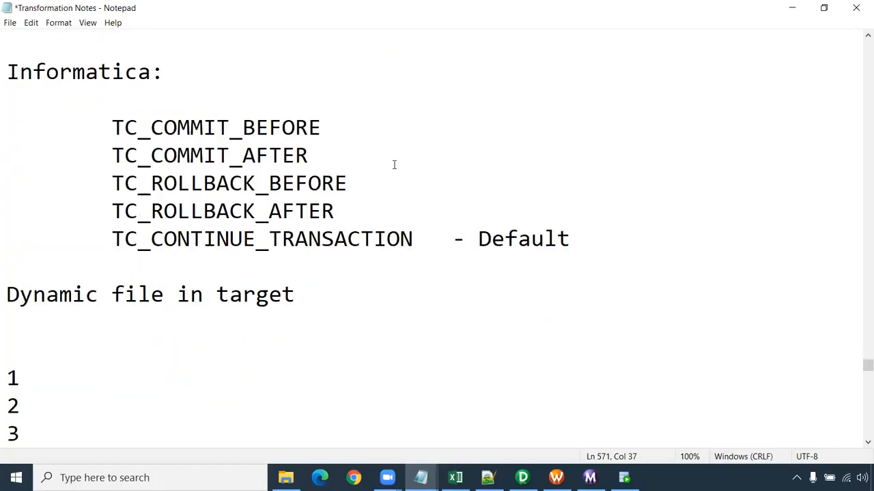
{"action": "scroll", "coordinate": [394, 165], "scroll_direction": "down", "scroll_amount": 1}
{"action": "scroll", "coordinate": [368, 176], "scroll_direction": "down", "scroll_amount": 1}
{"action": "left_click_drag", "start_coordinate": [6, 127], "coordinate": [317, 142]}
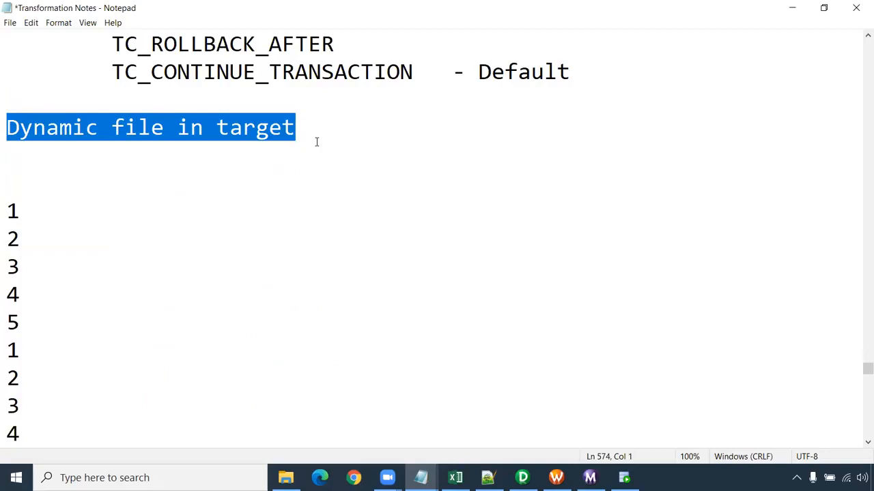
{"action": "scroll", "coordinate": [347, 140], "scroll_direction": "up", "scroll_amount": 3}
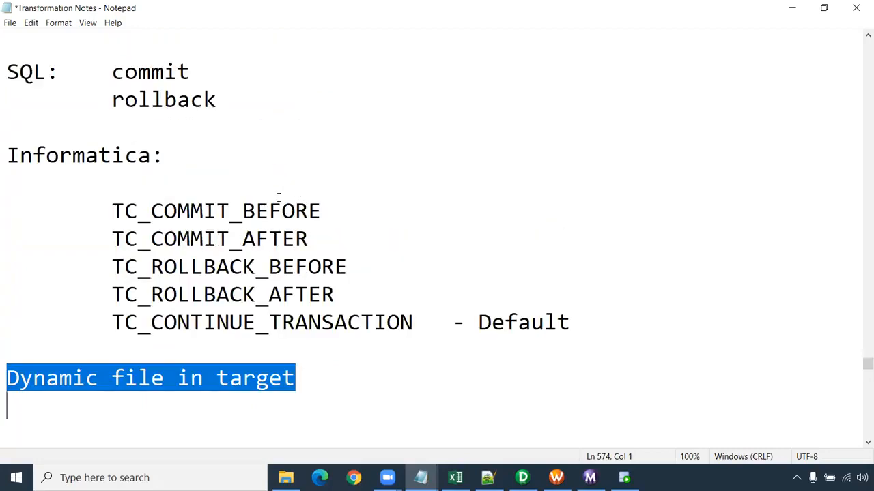
{"action": "scroll", "coordinate": [292, 232], "scroll_direction": "down", "scroll_amount": 2}
{"action": "scroll", "coordinate": [291, 232], "scroll_direction": "down", "scroll_amount": 1}
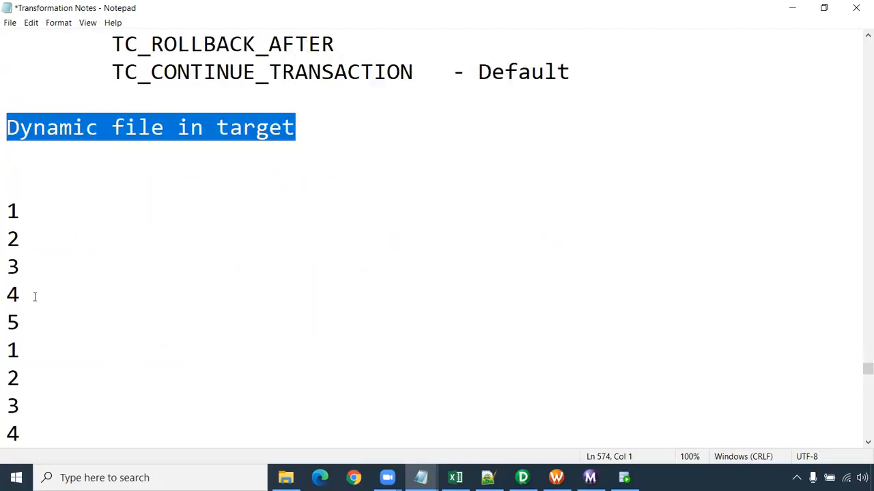
- Examine the sample rows under "Dynamic file in target", going through each repeating 1 to 5 group
{"action": "left_click_drag", "start_coordinate": [20, 322], "coordinate": [5, 218]}
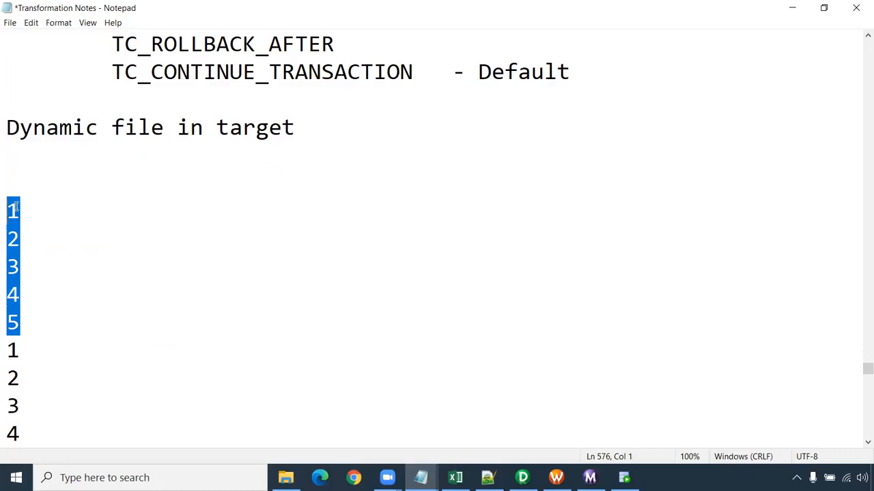
{"action": "scroll", "coordinate": [7, 321], "scroll_direction": "down", "scroll_amount": 1}
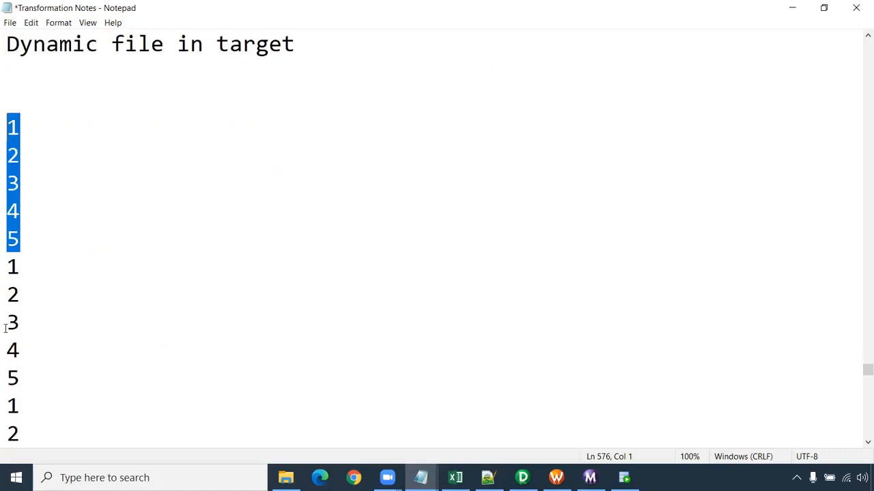
{"action": "left_click_drag", "start_coordinate": [21, 269], "coordinate": [6, 130]}
{"action": "left_click", "coordinate": [32, 238]}
{"action": "left_click_drag", "start_coordinate": [30, 236], "coordinate": [4, 127]}
{"action": "scroll", "coordinate": [45, 269], "scroll_direction": "up", "scroll_amount": 1}
{"action": "left_click", "coordinate": [20, 321]}
{"action": "left_click_drag", "start_coordinate": [20, 320], "coordinate": [6, 212]}
{"action": "left_click", "coordinate": [27, 321]}
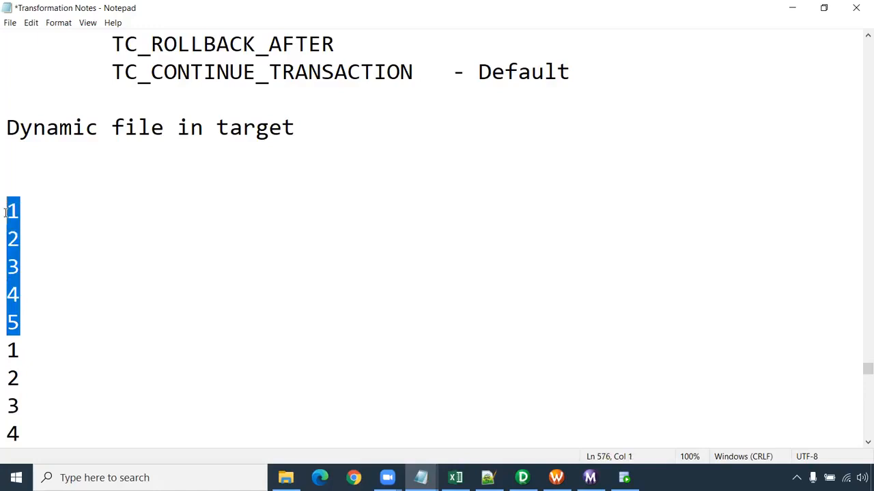
{"action": "scroll", "coordinate": [11, 264], "scroll_direction": "down", "scroll_amount": 2}
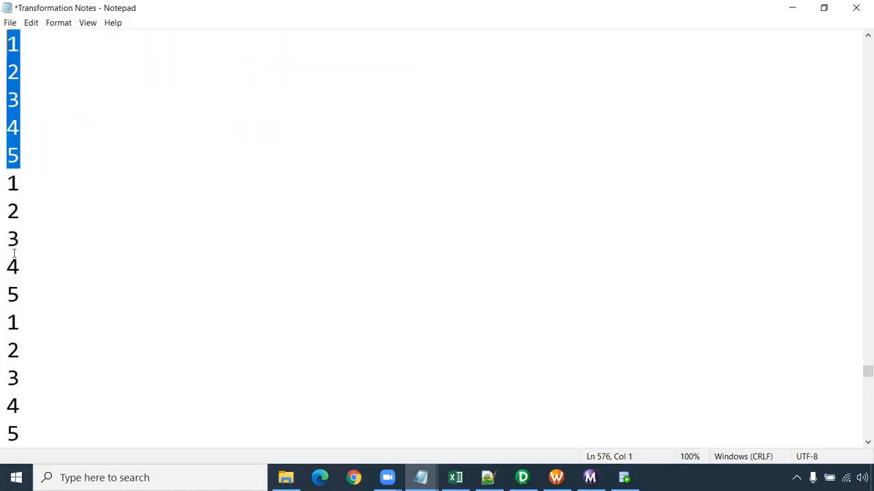
{"action": "left_click", "coordinate": [9, 184]}
{"action": "left_click_drag", "start_coordinate": [26, 187], "coordinate": [5, 184]}
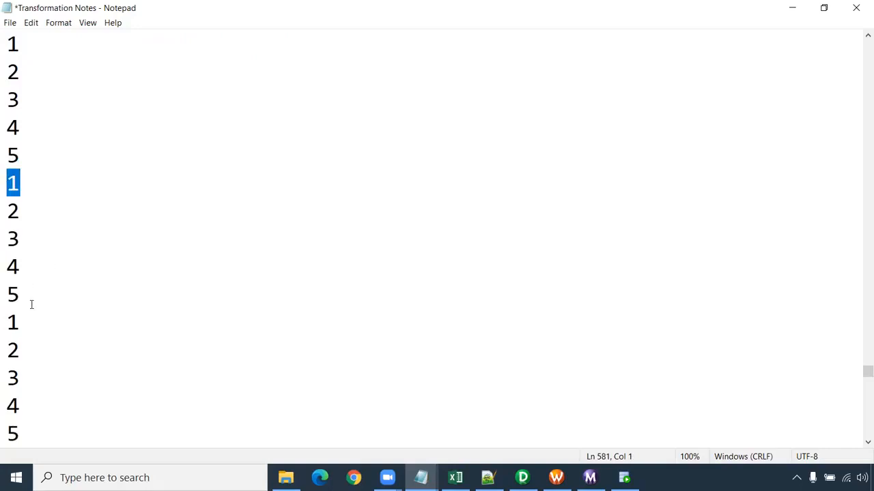
{"action": "left_click_drag", "start_coordinate": [23, 150], "coordinate": [6, 36]}
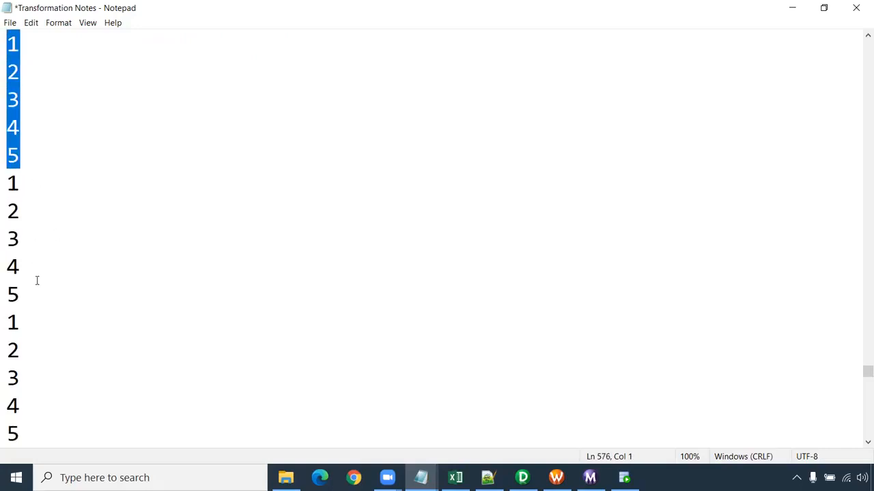
{"action": "left_click_drag", "start_coordinate": [25, 293], "coordinate": [6, 182]}
{"action": "left_click_drag", "start_coordinate": [25, 434], "coordinate": [6, 328]}
{"action": "scroll", "coordinate": [101, 341], "scroll_direction": "down", "scroll_amount": 2}
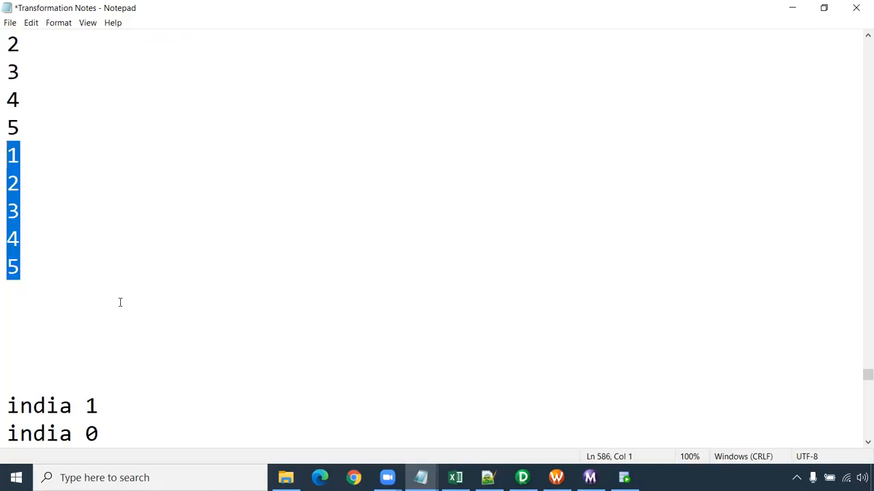
- Underline the "Dynamic file in target" heading with a row of dashes matching its length
{"action": "scroll", "coordinate": [119, 302], "scroll_direction": "up", "scroll_amount": 5}
{"action": "left_click", "coordinate": [57, 260]}
{"action": "left_click", "coordinate": [23, 231]}
{"action": "type", "text": "-"}
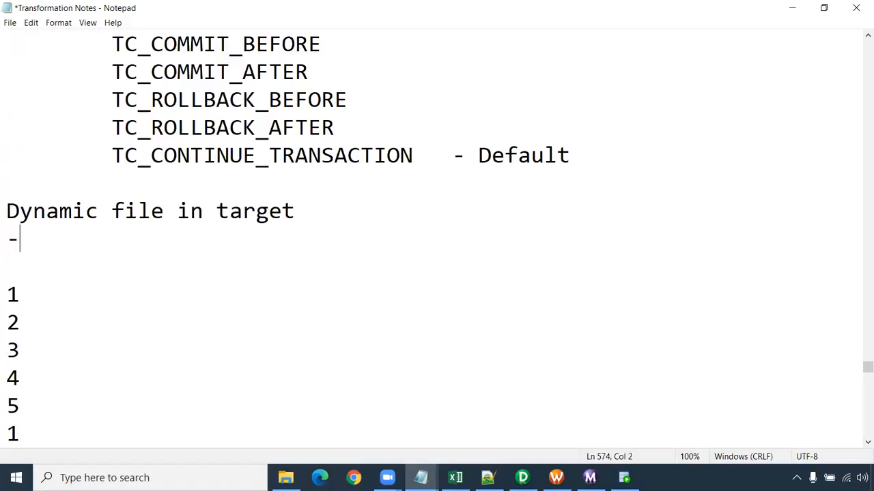
{"action": "type", "text": "----------------------"}
{"action": "key", "text": "BackSpace"}
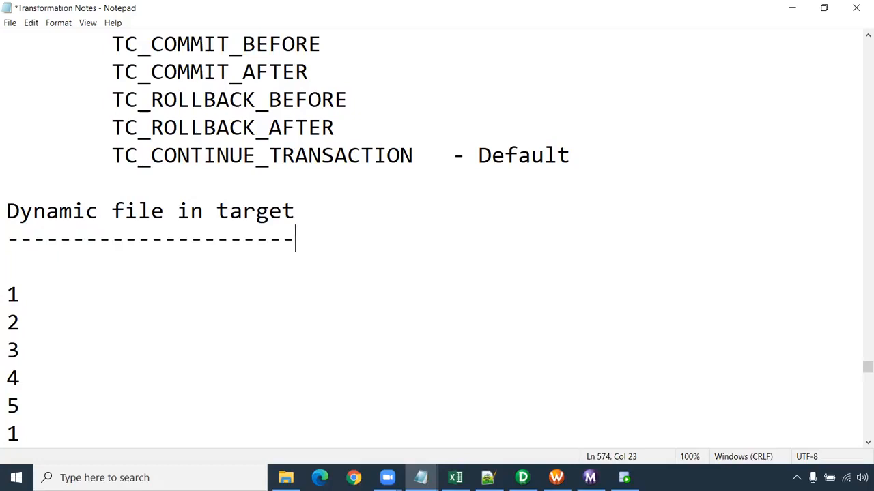
{"action": "scroll", "coordinate": [230, 191], "scroll_direction": "up", "scroll_amount": 4}
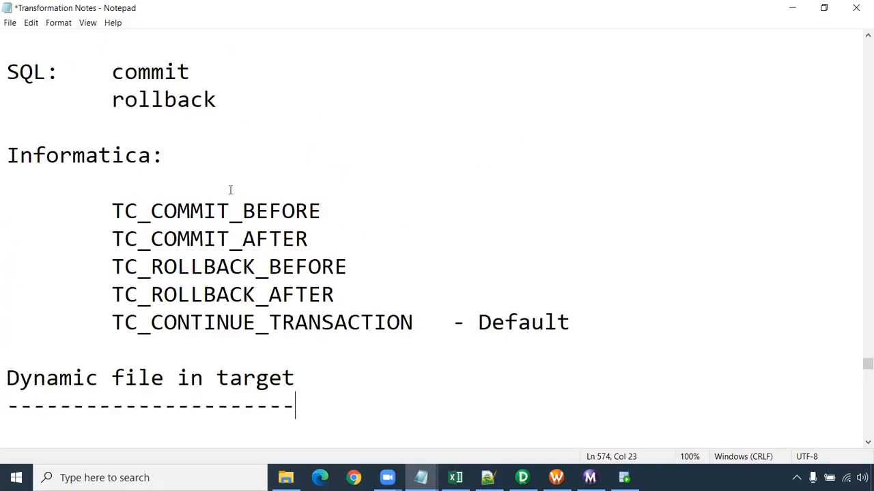
{"action": "scroll", "coordinate": [230, 189], "scroll_direction": "down", "scroll_amount": 1}
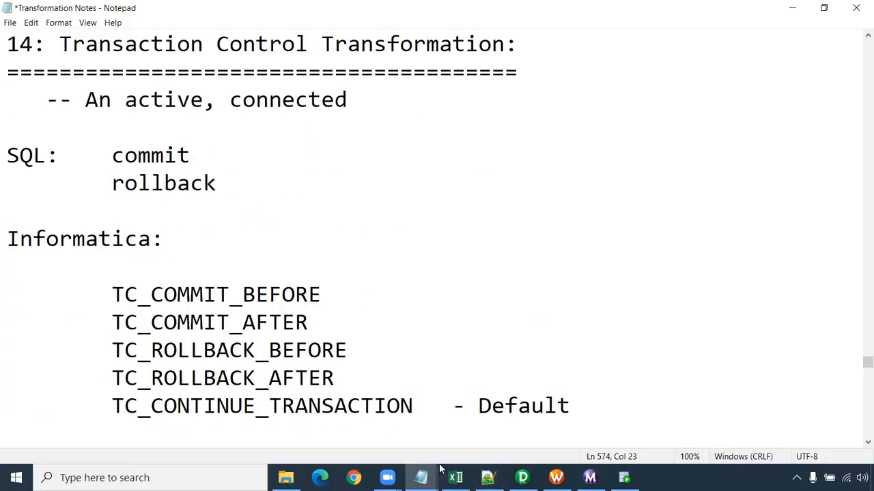
- Open Paint with a blank canvas for an explanatory diagram
{"action": "left_click", "coordinate": [16, 478]}
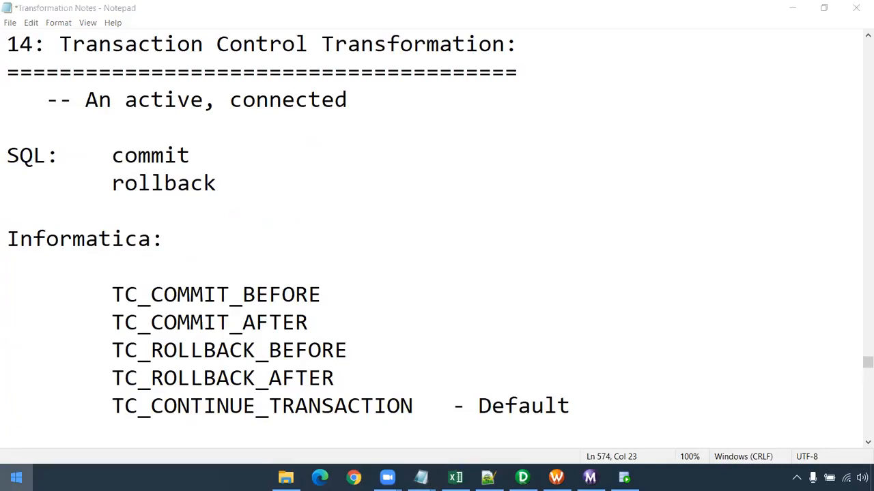
{"action": "type", "text": "paint"}
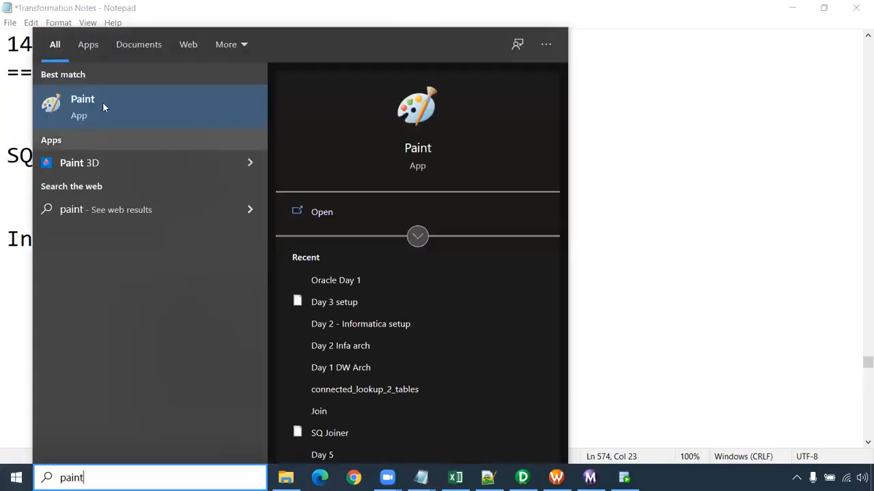
{"action": "left_click", "coordinate": [103, 104]}
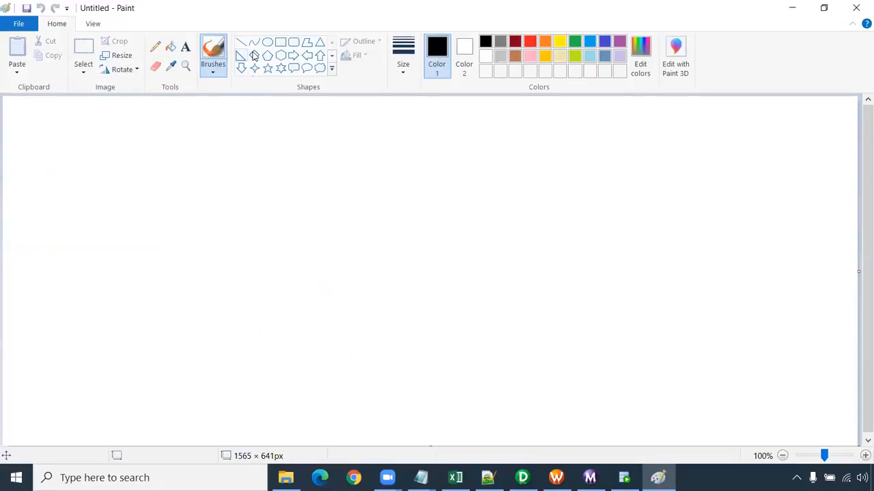
- Draw a rounded rectangle about 286 × 493 px near the canvas's left edge, with a thinner green outline
{"action": "left_click", "coordinate": [293, 43]}
{"action": "mouse_move", "coordinate": [34, 150]}
{"action": "left_mouse_down"}
{"action": "mouse_move", "coordinate": [159, 385]}
{"action": "mouse_move", "coordinate": [189, 417]}
{"action": "left_mouse_up"}
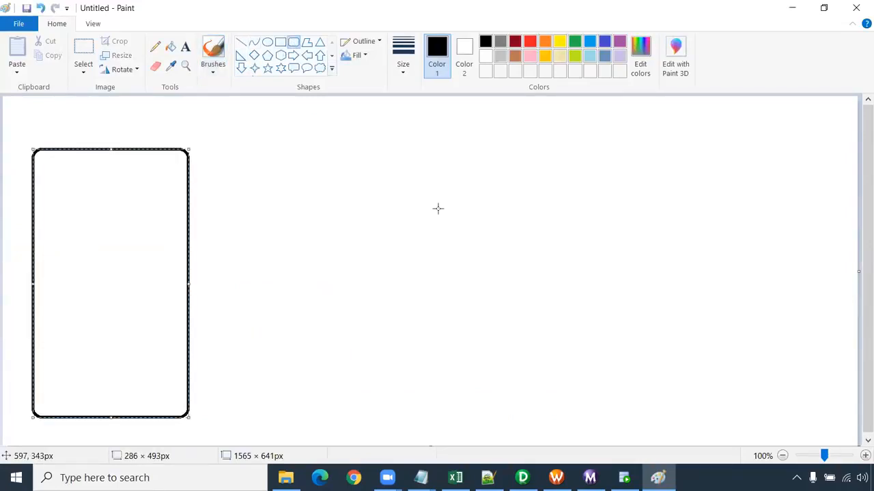
{"action": "left_click", "coordinate": [402, 56]}
{"action": "left_click", "coordinate": [435, 119]}
{"action": "left_click", "coordinate": [574, 41]}
{"action": "left_click", "coordinate": [269, 189]}
- Add the black heading "Country:" inside the green box, with a row of dashes beneath it
{"action": "left_click", "coordinate": [185, 48]}
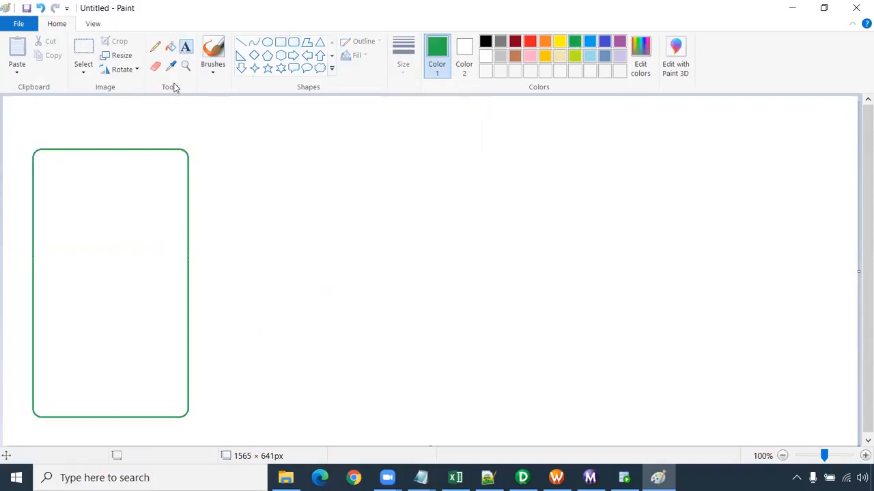
{"action": "left_click", "coordinate": [54, 168]}
{"action": "left_click", "coordinate": [290, 42]}
{"action": "type", "text": "Country"}
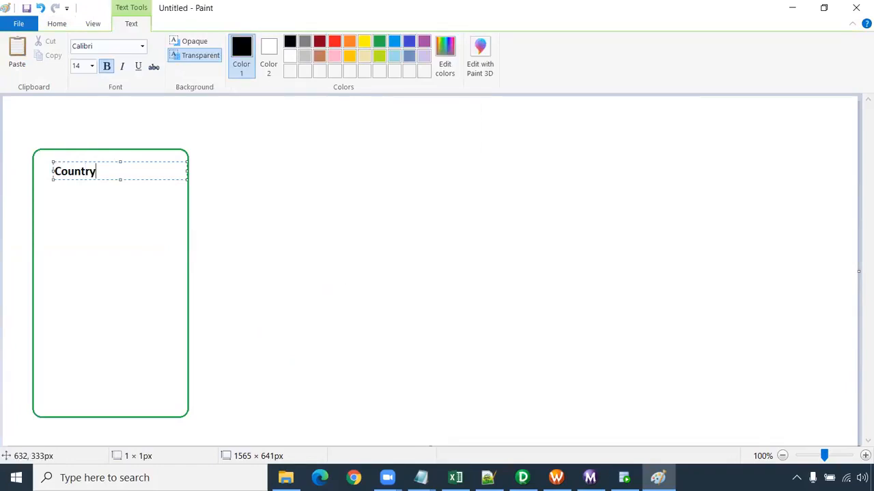
{"action": "type", "text": ":"}
{"action": "key", "text": "Return"}
{"action": "type", "text": "-----------"}
{"action": "left_click", "coordinate": [109, 228]}
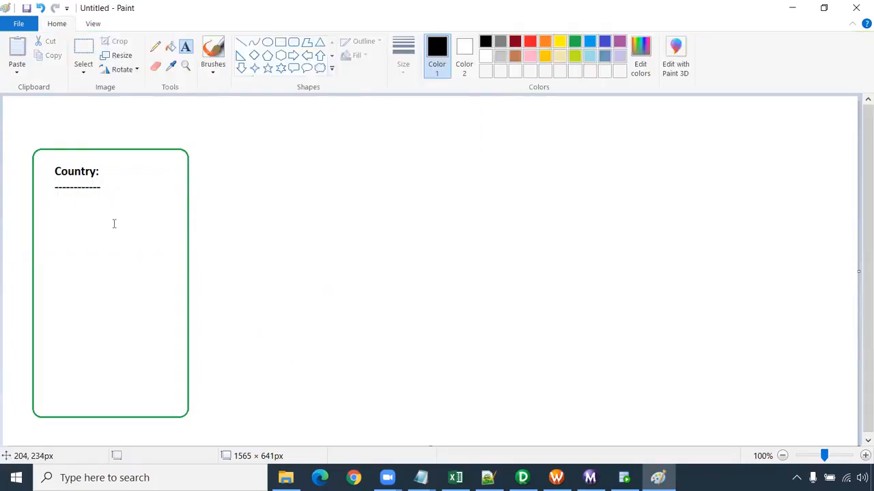
- Start the country list under the heading with the rows India, USA, UK, UK, India and USA
{"action": "left_click", "coordinate": [58, 212]}
{"action": "type", "text": "India"}
{"action": "key", "text": "Return"}
{"action": "type", "text": "USA"}
{"action": "type", "text": "UK"}
{"action": "key", "text": "Return"}
{"action": "type", "text": "UK"}
{"action": "key", "text": "Return"}
{"action": "type", "text": "INdi"}
{"action": "key", "text": "BackSpace"}
{"action": "key", "text": "BackSpace"}
{"action": "key", "text": "BackSpace"}
{"action": "type", "text": "ndia"}
{"action": "key", "text": "Return"}
{"action": "type", "text": "USA"}
{"action": "key", "text": "Return"}
- Complete the country list with the rows India, India, USA, UK and USA
{"action": "type", "text": "India"}
{"action": "key", "text": "Return"}
{"action": "type", "text": "India"}
{"action": "key", "text": "Return"}
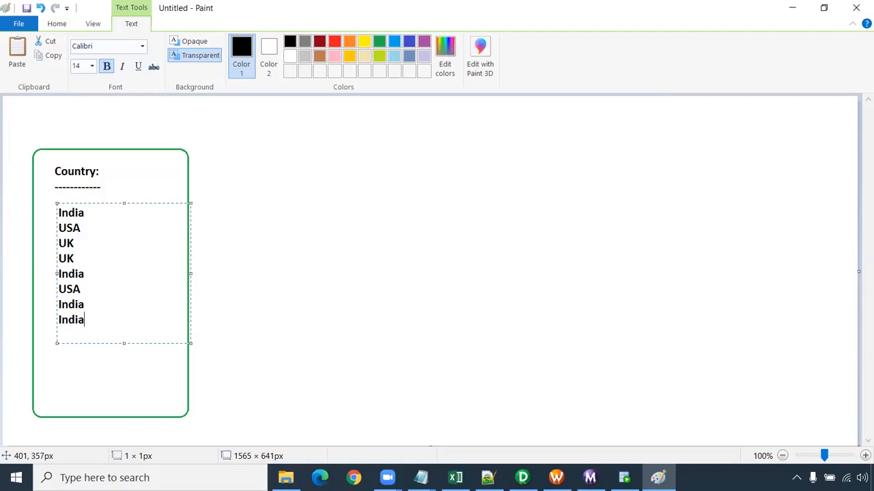
{"action": "type", "text": "USA"}
{"action": "key", "text": "Return"}
{"action": "type", "text": "UK"}
{"action": "key", "text": "Return"}
{"action": "type", "text": "USA"}
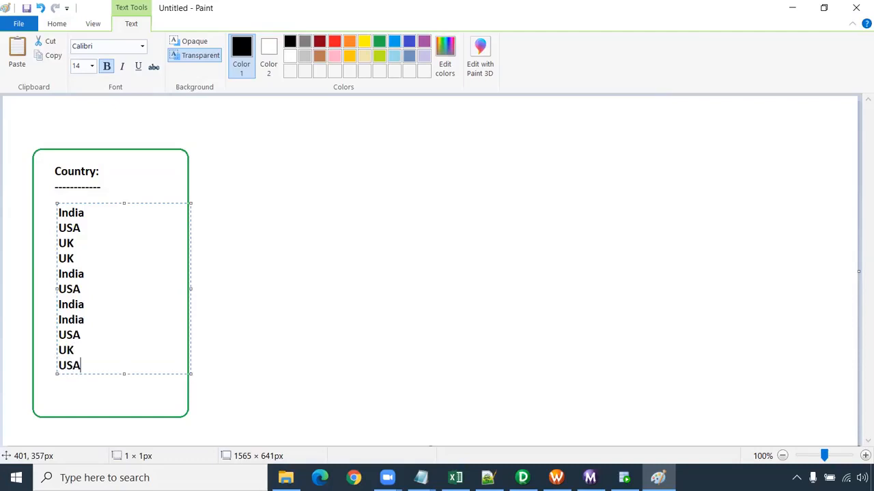
{"action": "left_click", "coordinate": [292, 307]}
- Draw three stacked rounded boxes on the right, about 225 to 230 px wide, and a taller middle box about 367 × 574 px
{"action": "left_click", "coordinate": [293, 43]}
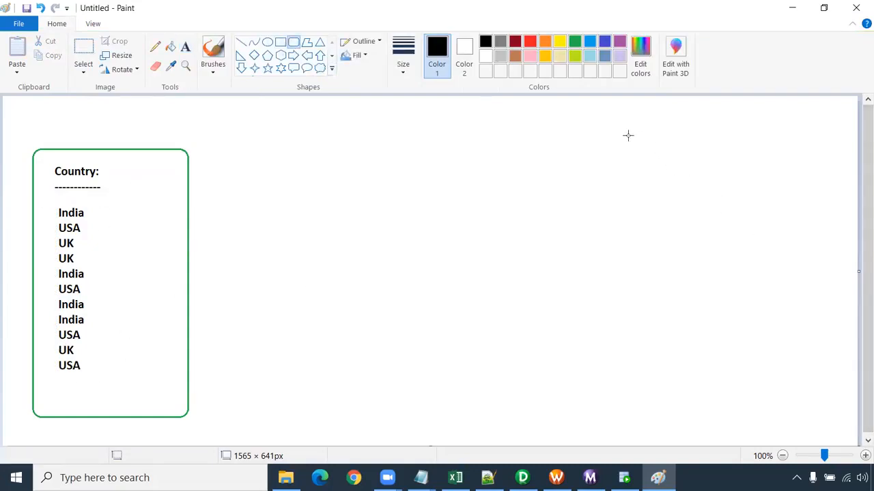
{"action": "left_click_drag", "start_coordinate": [622, 126], "coordinate": [745, 214]}
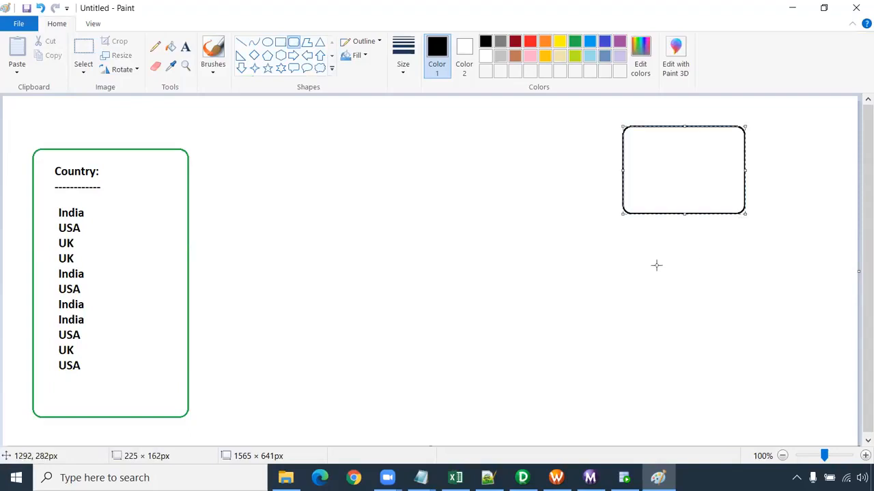
{"action": "left_click_drag", "start_coordinate": [623, 238], "coordinate": [750, 323]}
{"action": "left_click_drag", "start_coordinate": [625, 347], "coordinate": [751, 430]}
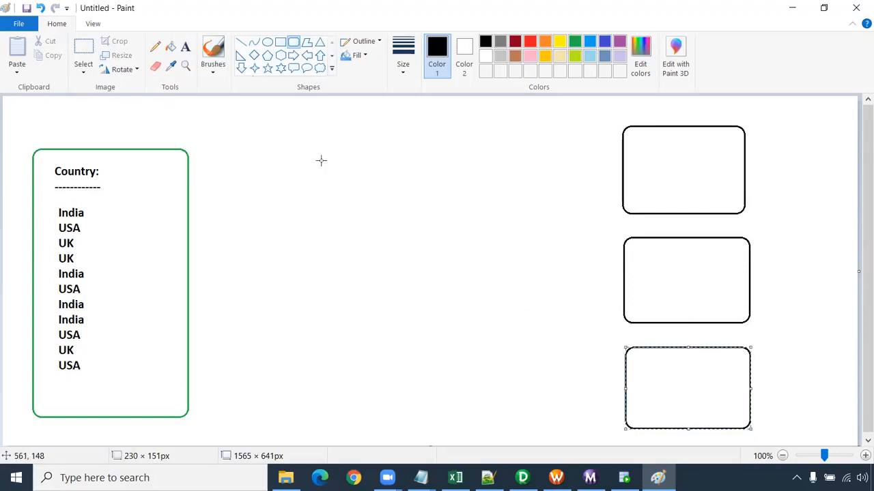
{"action": "left_click_drag", "start_coordinate": [320, 123], "coordinate": [519, 434]}
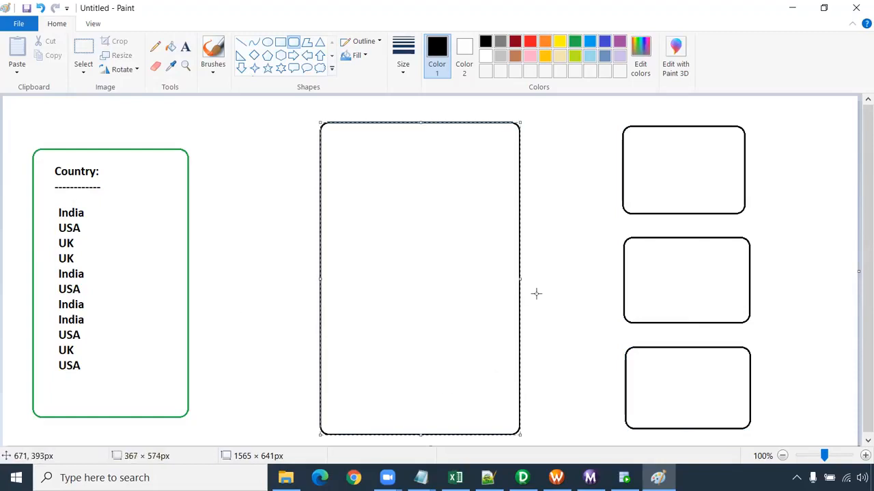
{"action": "left_click", "coordinate": [231, 254]}
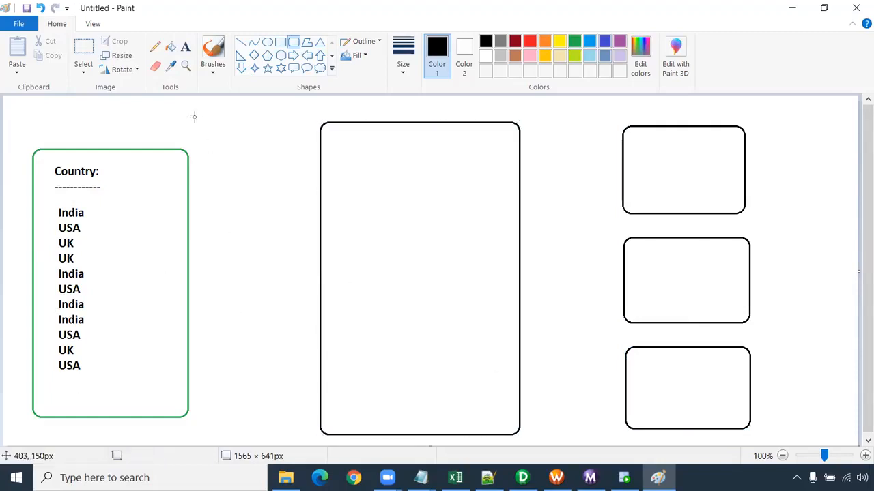
- Add the orange rows Canada and AUS below the country list, positioned in line with it
{"action": "left_click", "coordinate": [186, 47]}
{"action": "left_click", "coordinate": [544, 42]}
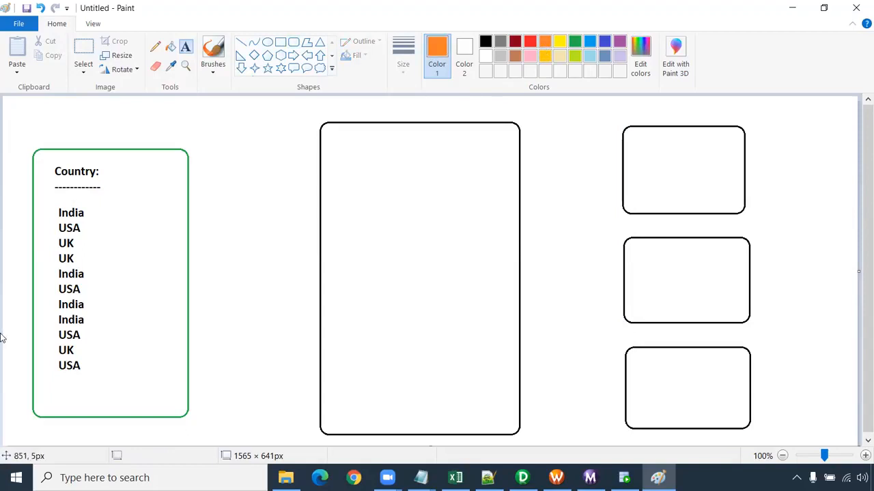
{"action": "left_click", "coordinate": [60, 374]}
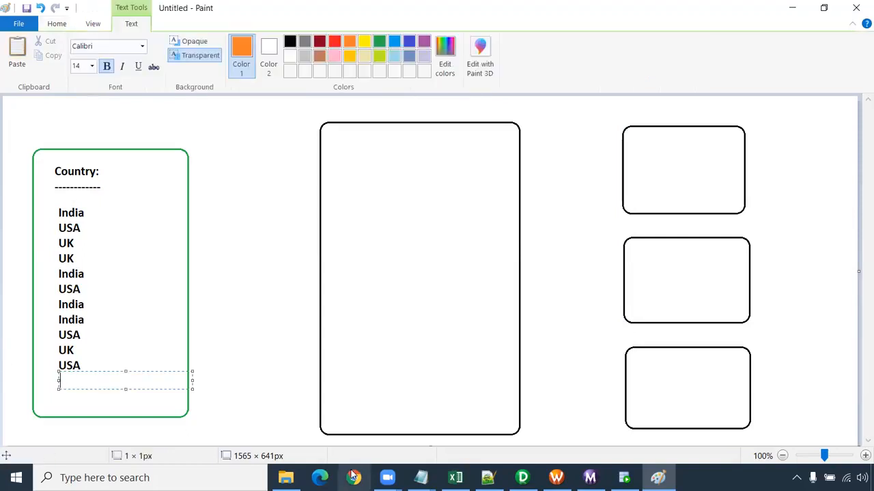
{"action": "type", "text": "Cana"}
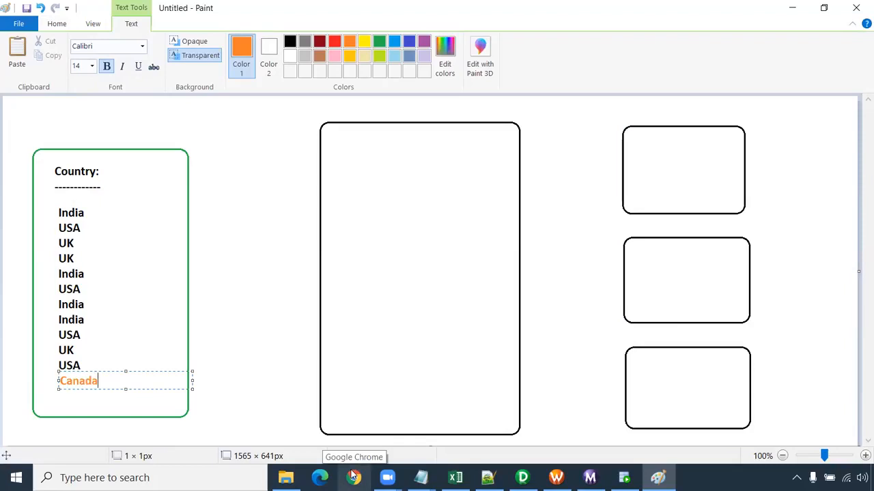
{"action": "type", "text": "da"}
{"action": "key", "text": "Return"}
{"action": "type", "text": "AUS"}
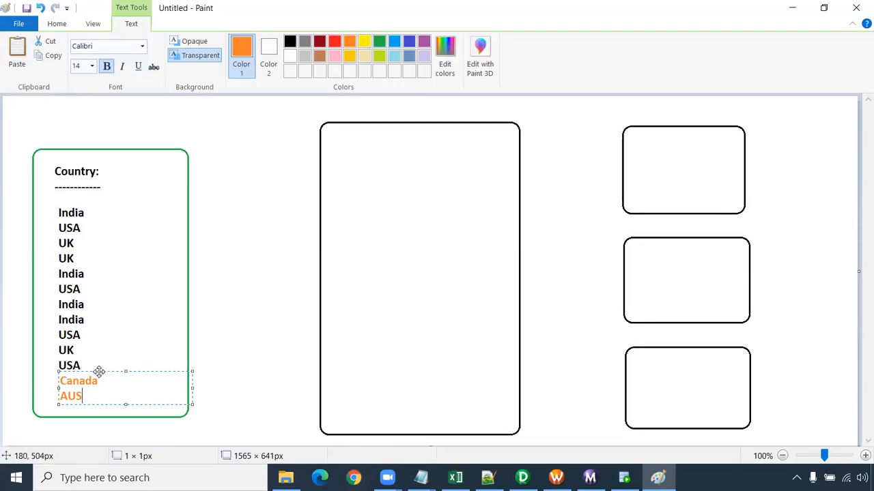
{"action": "left_click_drag", "start_coordinate": [99, 372], "coordinate": [98, 373]}
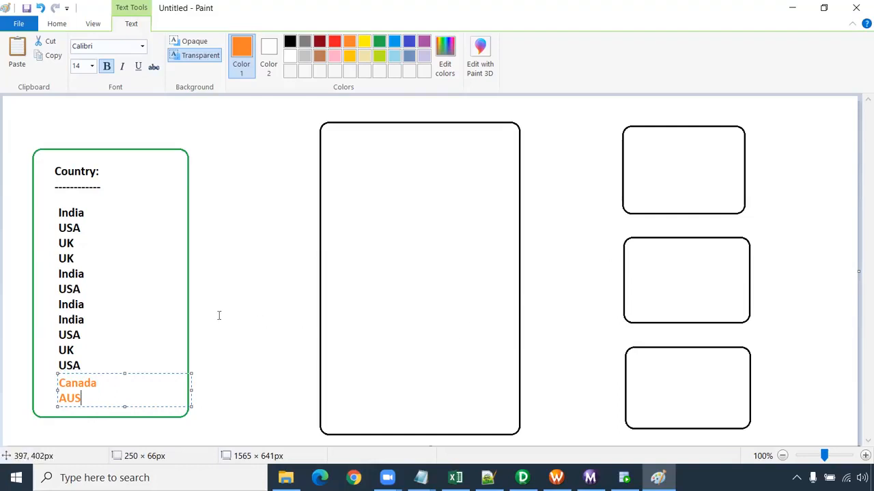
- Replace the orange rows with Canada entered twice
{"action": "key", "text": "ctrl+z"}
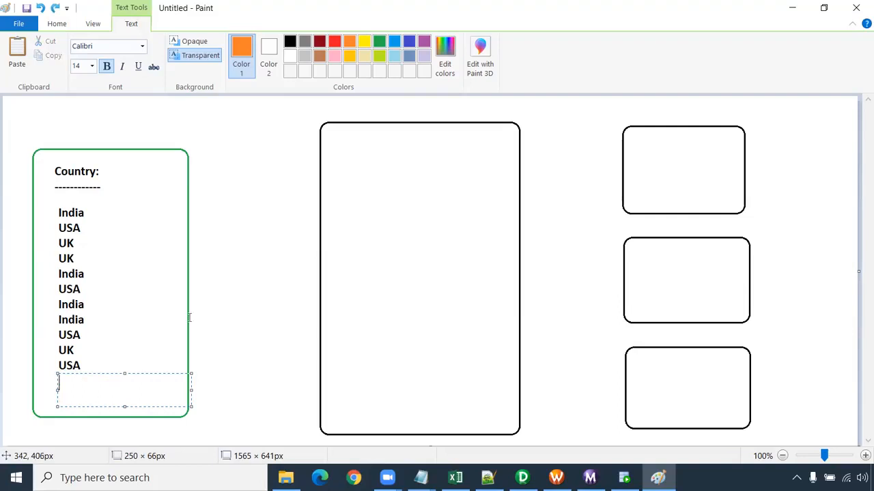
{"action": "type", "text": "Canada"}
{"action": "key", "text": "Return"}
{"action": "type", "text": "Canada"}
{"action": "left_click", "coordinate": [285, 267]}
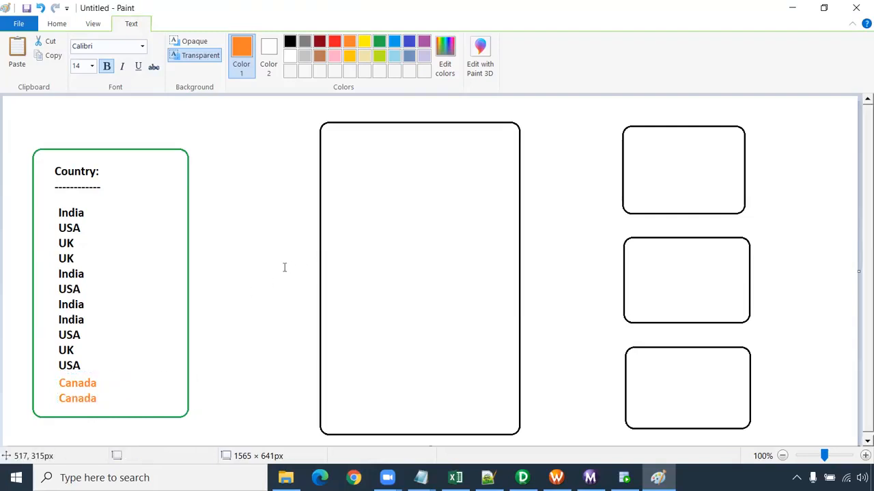
- Undo the orange country rows, the tall middle box and the three boxes on the right
{"action": "key", "text": "ctrl+z"}
{"action": "key", "text": "ctrl+z"}
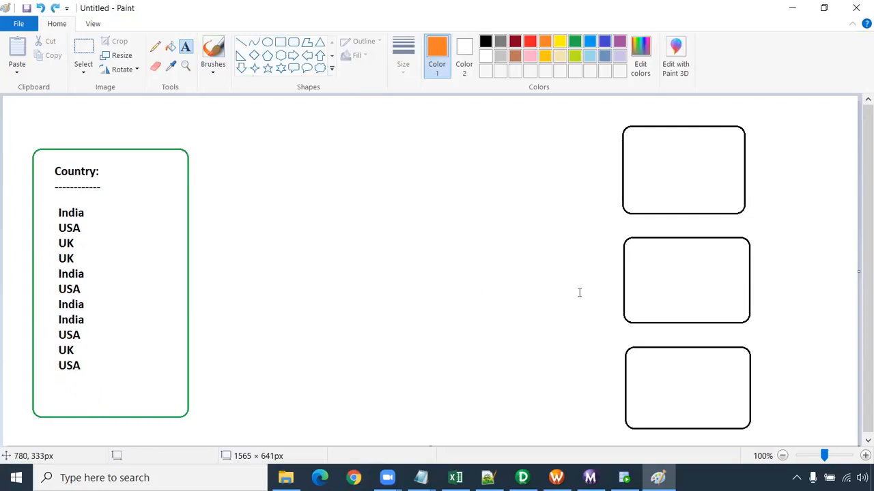
{"action": "key", "text": "ctrl+z"}
{"action": "key", "text": "ctrl+z"}
{"action": "key", "text": "ctrl+z"}
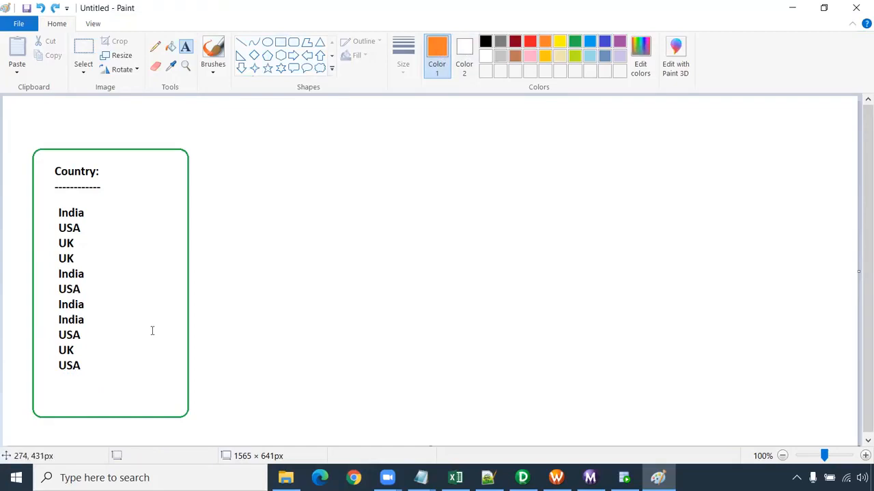
- Draw a black rounded rectangle about 298 × 486 px beside the Country box
{"action": "left_click", "coordinate": [247, 337]}
{"action": "left_click", "coordinate": [89, 182]}
{"action": "left_click", "coordinate": [294, 42]}
{"action": "left_click_drag", "start_coordinate": [209, 152], "coordinate": [371, 414]}
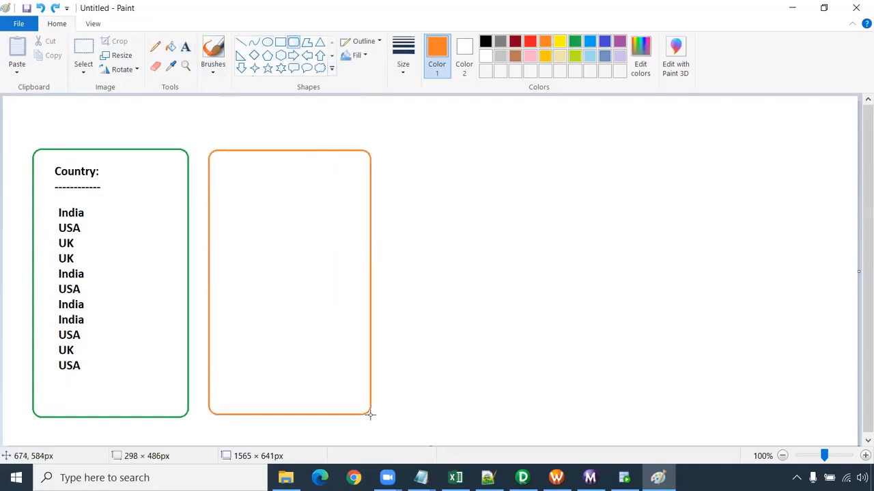
{"action": "left_click", "coordinate": [485, 42]}
{"action": "left_click", "coordinate": [444, 191]}
- Label the second box "Sorter" just above its upper edge
{"action": "left_click", "coordinate": [185, 47]}
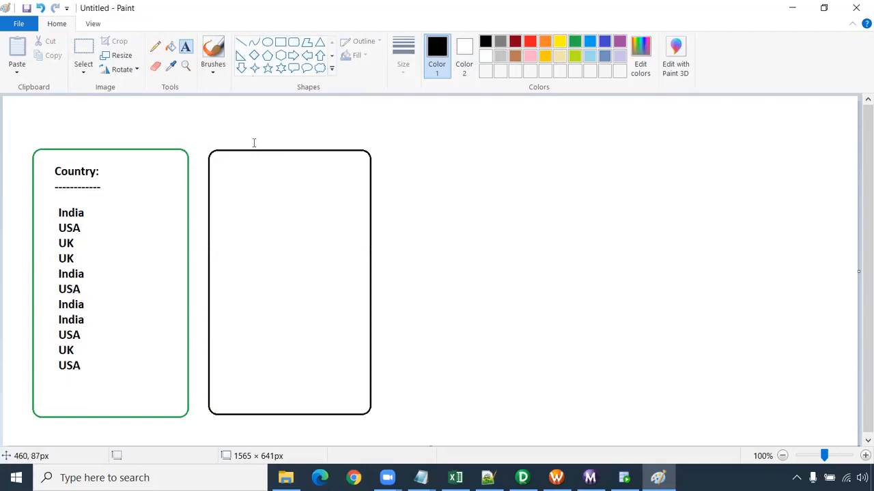
{"action": "left_click", "coordinate": [253, 140]}
{"action": "type", "text": "Sorter"}
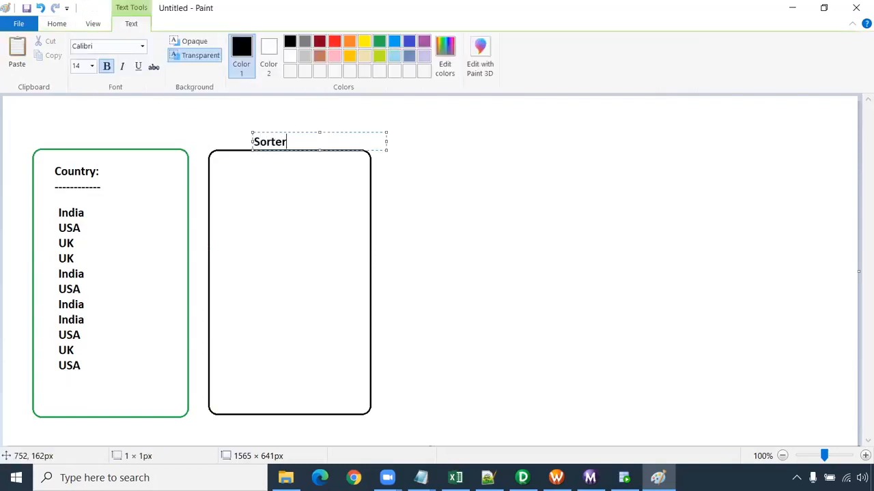
{"action": "left_click", "coordinate": [220, 191]}
- Start the sorted list inside the Sorter box with India on four rows
{"action": "left_click", "coordinate": [223, 191]}
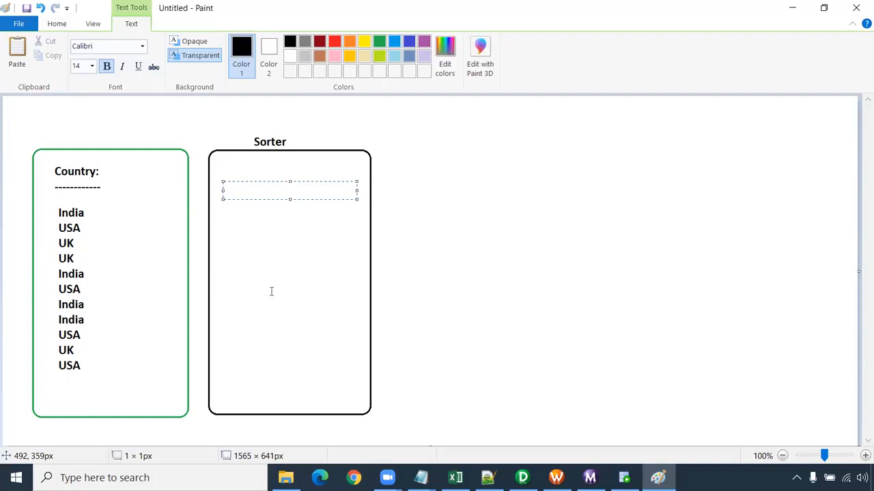
{"action": "type", "text": "India"}
{"action": "key", "text": "Return"}
{"action": "type", "text": "India"}
{"action": "key", "text": "Return"}
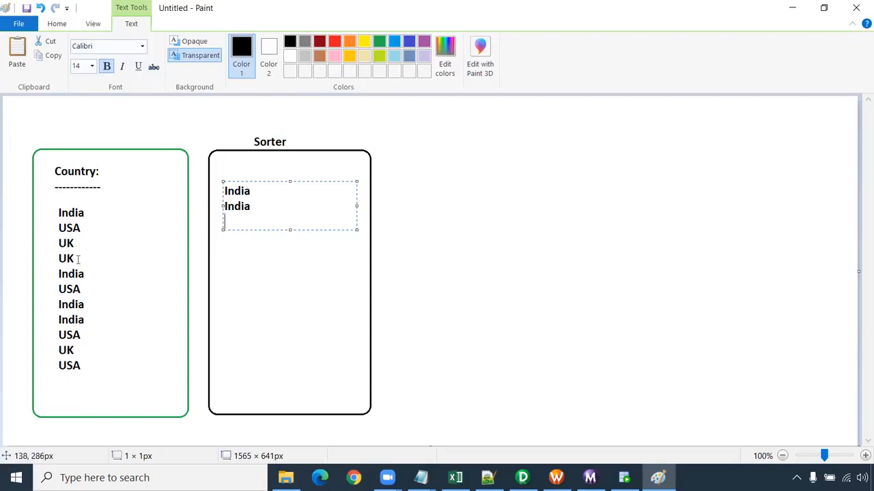
{"action": "type", "text": "India"}
{"action": "key", "text": "Return"}
{"action": "type", "text": "India"}
{"action": "key", "text": "Return"}
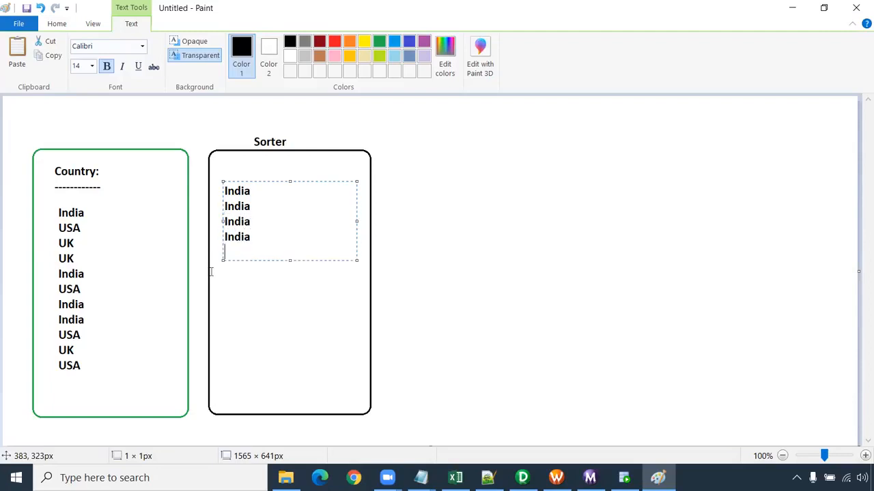
- Add UK on three rows below the India entries in the Sorter box
{"action": "type", "text": "UK"}
{"action": "key", "text": "Return"}
{"action": "type", "text": "UK"}
{"action": "key", "text": "Return"}
{"action": "type", "text": "UK"}
{"action": "key", "text": "Return"}
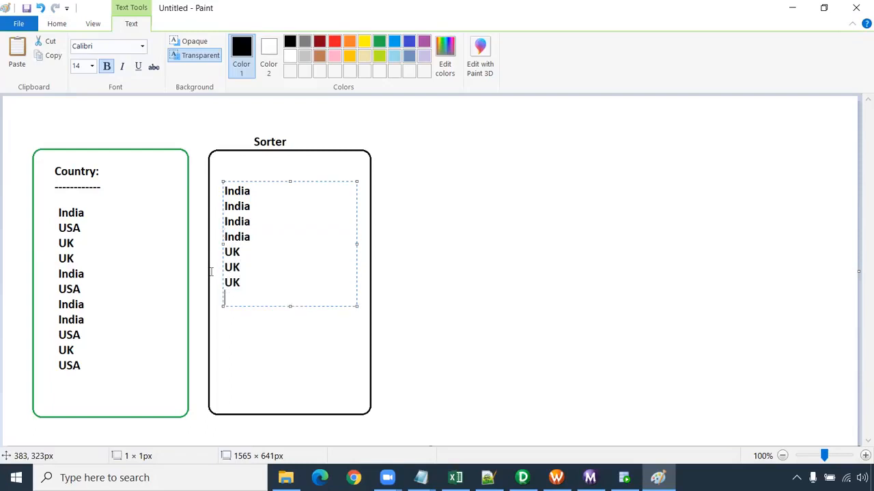
- Finish the Sorter box's list with USA on four rows
{"action": "type", "text": "USA"}
{"action": "key", "text": "Return"}
{"action": "type", "text": "USA"}
{"action": "key", "text": "Return"}
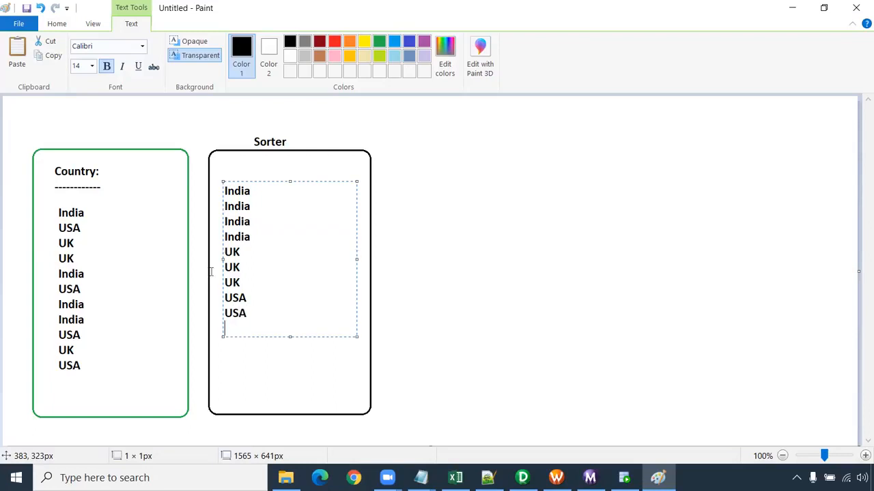
{"action": "type", "text": "USA"}
{"action": "key", "text": "Return"}
{"action": "type", "text": "U"}
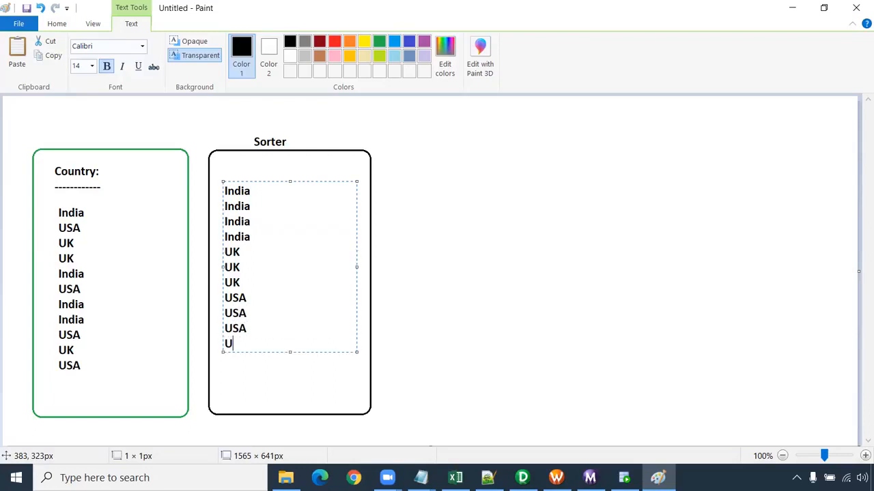
{"action": "type", "text": "SA"}
{"action": "left_click", "coordinate": [249, 364]}
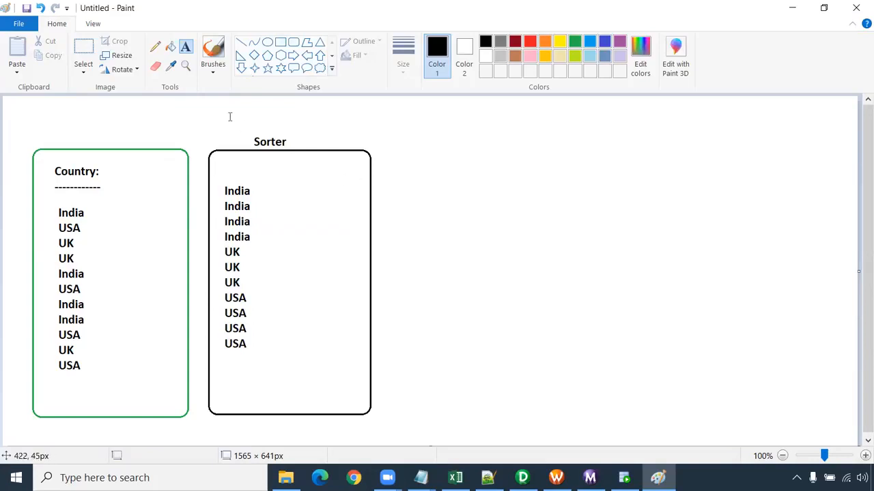
- Draw a third black rounded rectangle to the right of the Sorter box, matching its height
{"action": "left_click", "coordinate": [294, 42]}
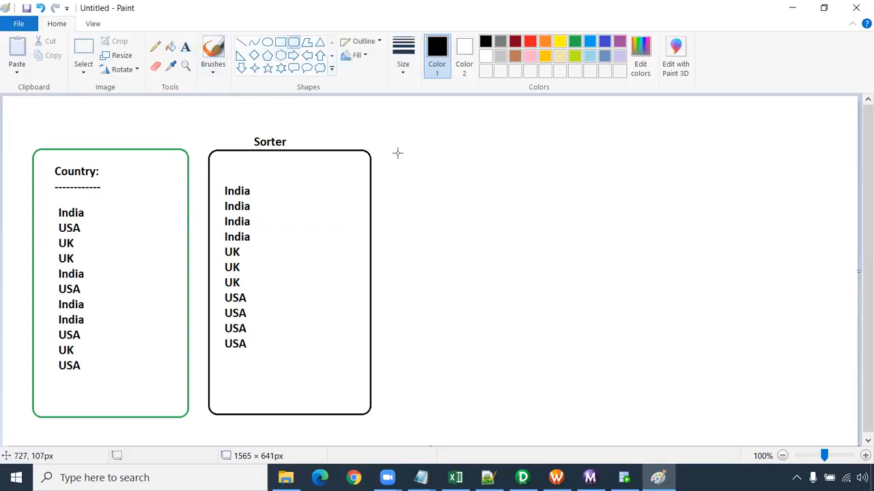
{"action": "left_click_drag", "start_coordinate": [389, 150], "coordinate": [546, 414]}
{"action": "left_click", "coordinate": [573, 380]}
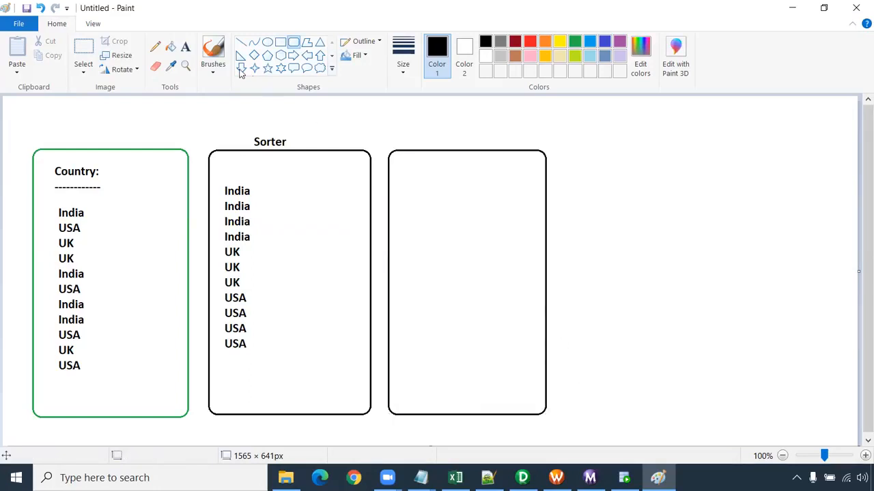
- Label the third rounded rectangle with the black heading "Expression" above its top edge
{"action": "left_click", "coordinate": [185, 46]}
{"action": "left_click", "coordinate": [422, 131]}
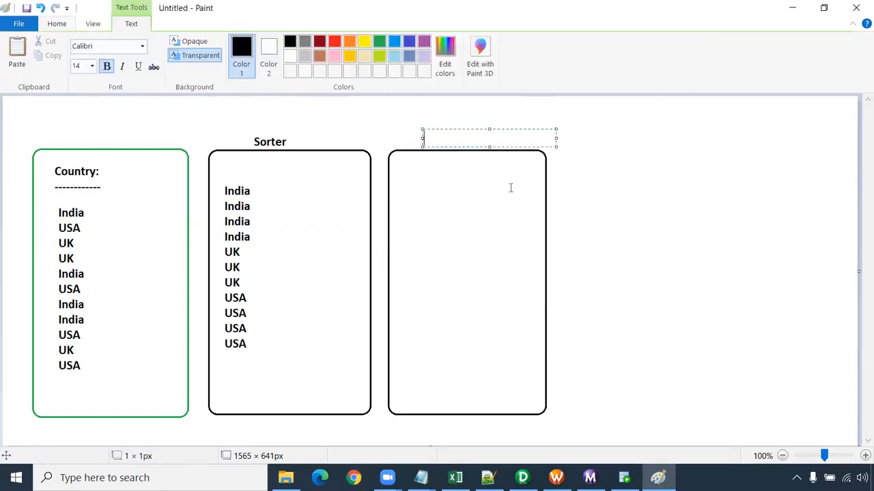
{"action": "type", "text": "Expression"}
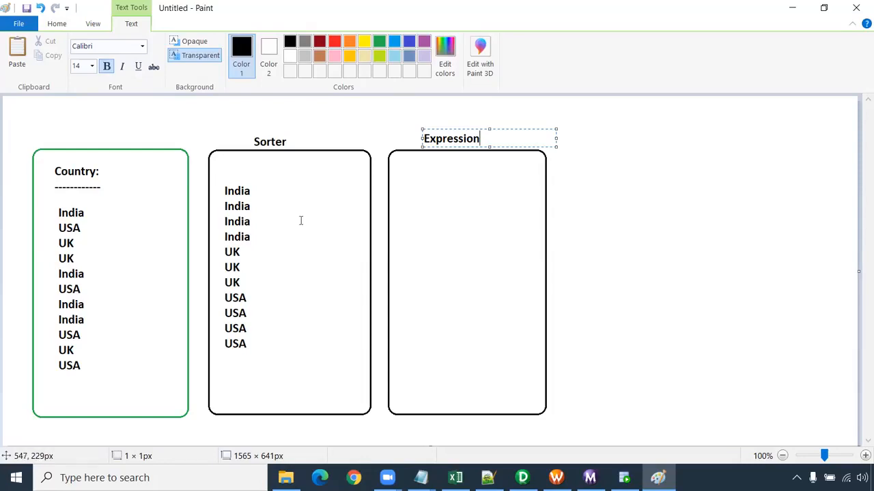
- Draw thin orange freehand arrows at the Sorter box's first India row, one pointing at it and a branch pointing just above it
{"action": "left_click", "coordinate": [348, 42]}
{"action": "left_click", "coordinate": [60, 26]}
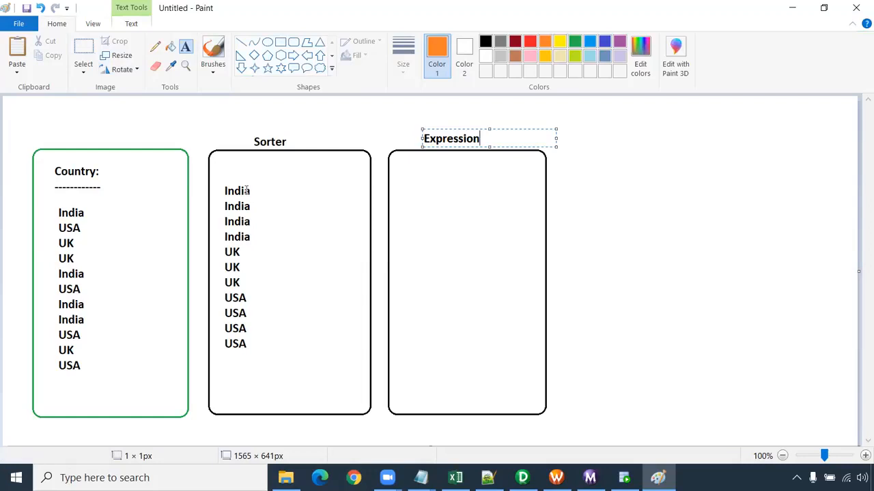
{"action": "left_click", "coordinate": [154, 47]}
{"action": "mouse_move", "coordinate": [197, 192]}
{"action": "left_mouse_down"}
{"action": "mouse_move", "coordinate": [227, 191]}
{"action": "mouse_move", "coordinate": [221, 197]}
{"action": "mouse_move", "coordinate": [216, 173]}
{"action": "mouse_move", "coordinate": [228, 176]}
{"action": "left_mouse_up"}
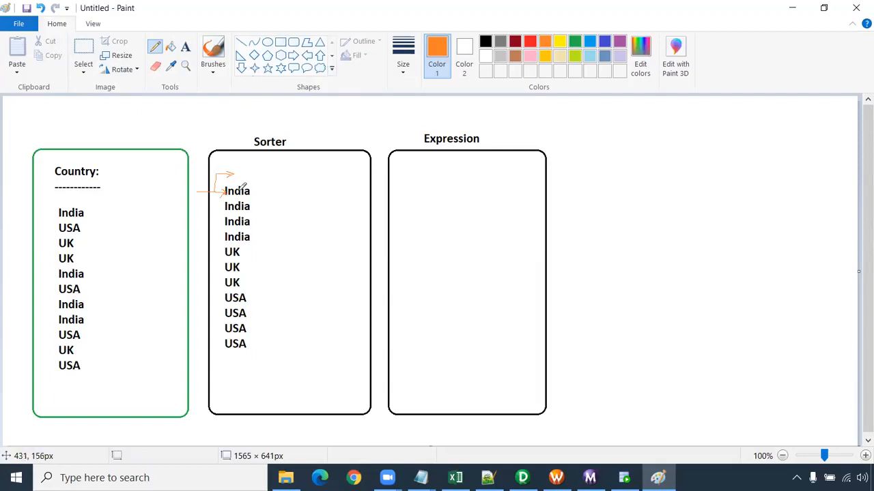
- Start an orange flag column inside the Expression box with 1, 0, 0, 0 on separate rows for the four India entries
{"action": "left_click", "coordinate": [186, 48]}
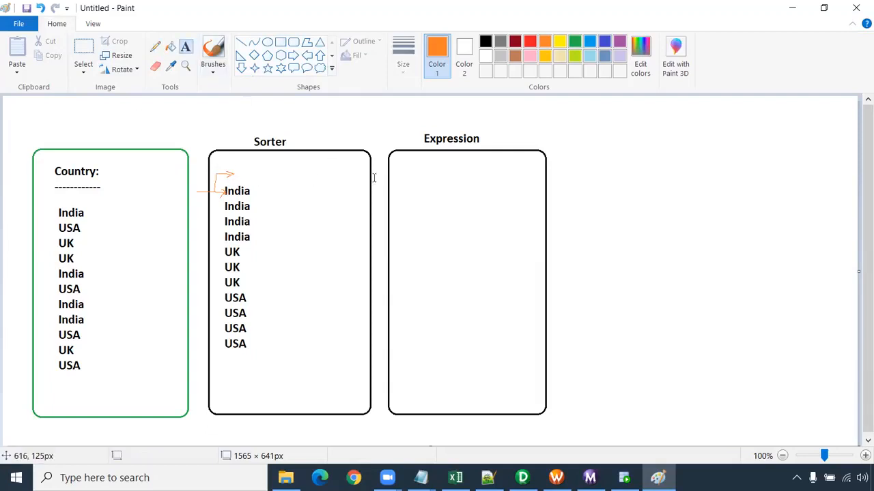
{"action": "left_click", "coordinate": [407, 183]}
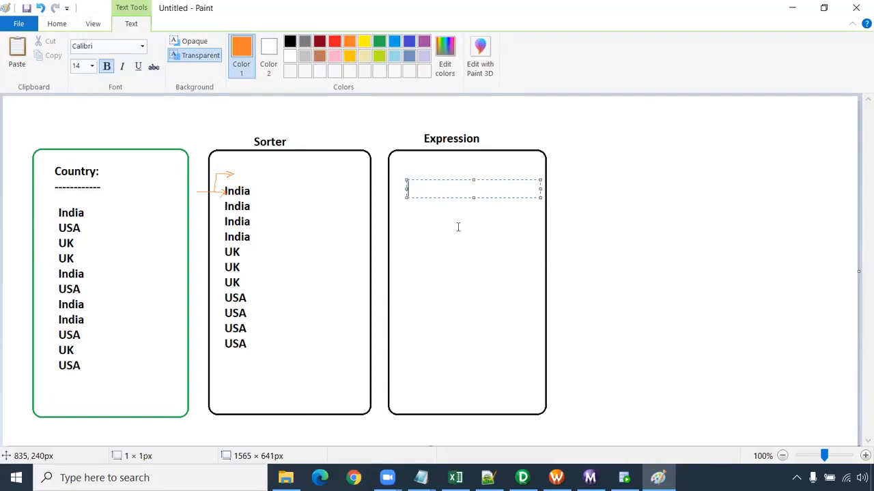
{"action": "type", "text": "1"}
{"action": "key", "text": "Return"}
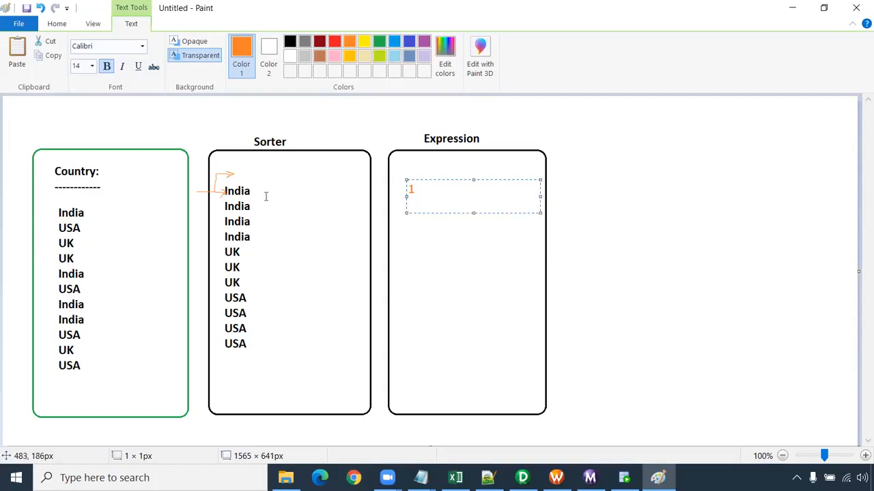
{"action": "type", "text": "0"}
{"action": "key", "text": "Return"}
{"action": "type", "text": "0"}
{"action": "key", "text": "Return"}
{"action": "type", "text": "0"}
{"action": "key", "text": "Return"}
- Continue the flag column with 1, 0, 0 on separate rows for the three UK entries
{"action": "type", "text": "1"}
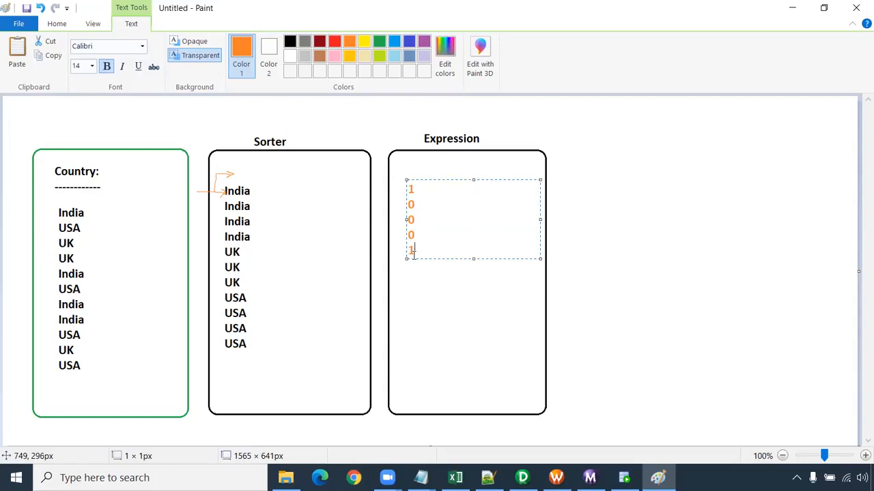
{"action": "key", "text": "Return"}
{"action": "type", "text": "0"}
{"action": "key", "text": "Return"}
{"action": "type", "text": "0"}
{"action": "key", "text": "Return"}
- Finish the flag column with 1, 0, 0, 0 on separate rows for the four USA entries
{"action": "type", "text": "1"}
{"action": "key", "text": "Return"}
{"action": "type", "text": "0"}
{"action": "key", "text": "Return"}
{"action": "type", "text": "0"}
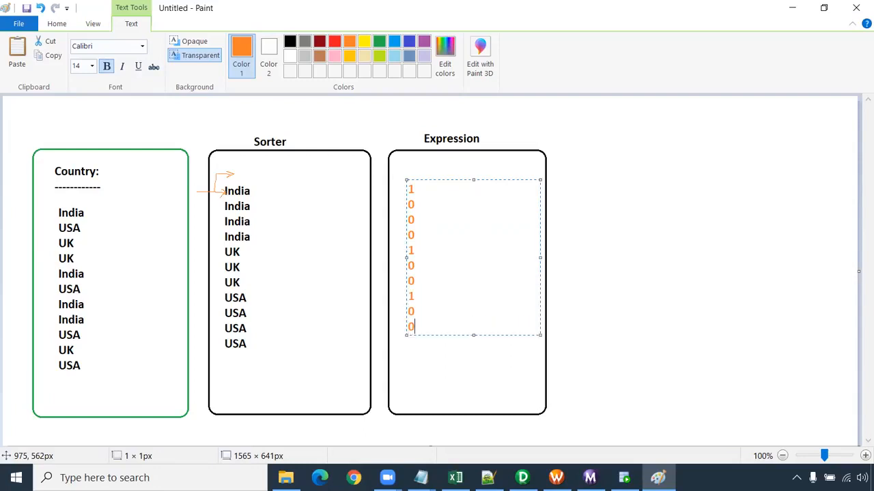
{"action": "key", "text": "Return"}
{"action": "type", "text": "0"}
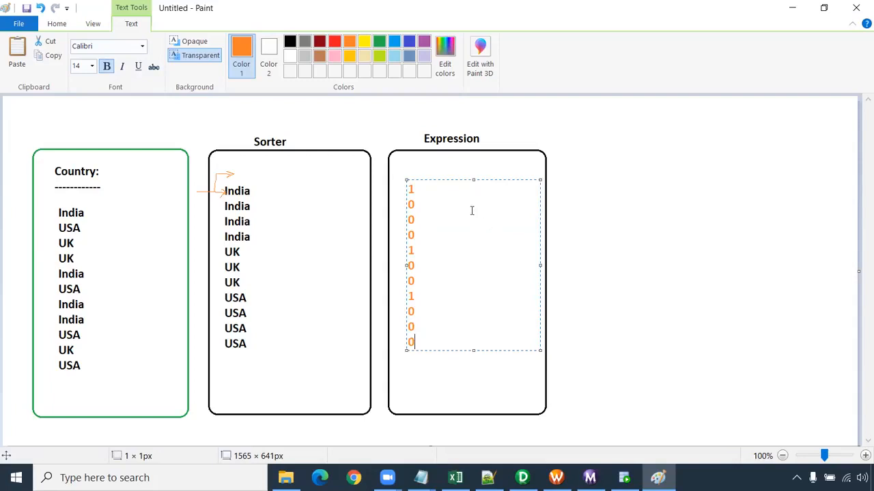
- Add the orange heading "change_flag" above the flag column inside the Expression box
{"action": "left_click", "coordinate": [413, 171]}
{"action": "left_click", "coordinate": [406, 169]}
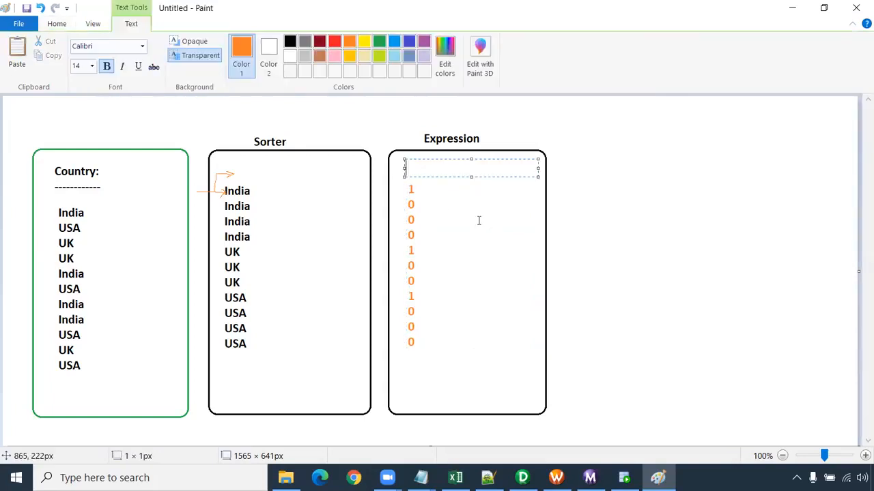
{"action": "type", "text": "change_flag"}
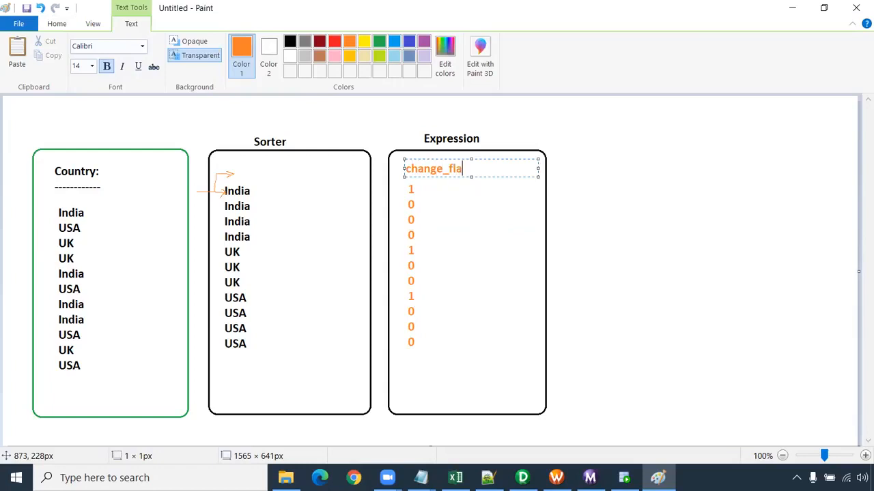
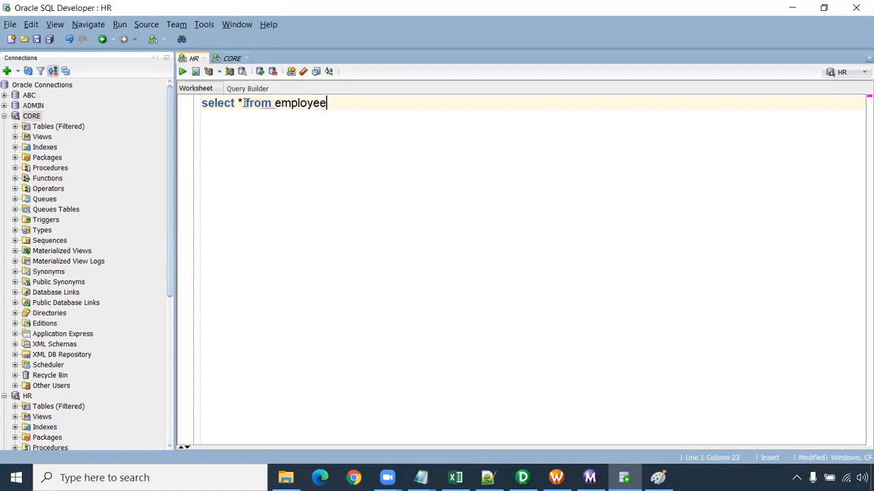
- Run "select * from employees_countries;" in the HR worksheet and examine the values in the COUNTRY column
{"action": "type", "text": "tr"}
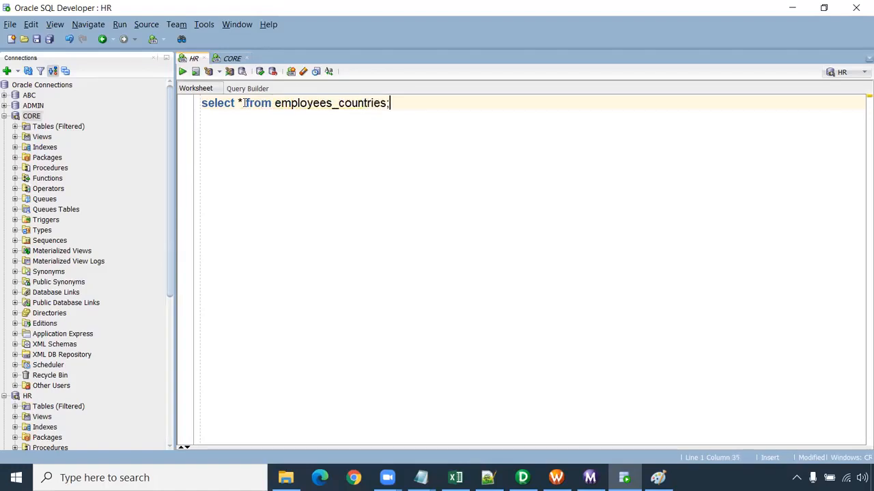
{"action": "type", "text": "ies;"}
{"action": "key", "text": "ctrl+Return"}
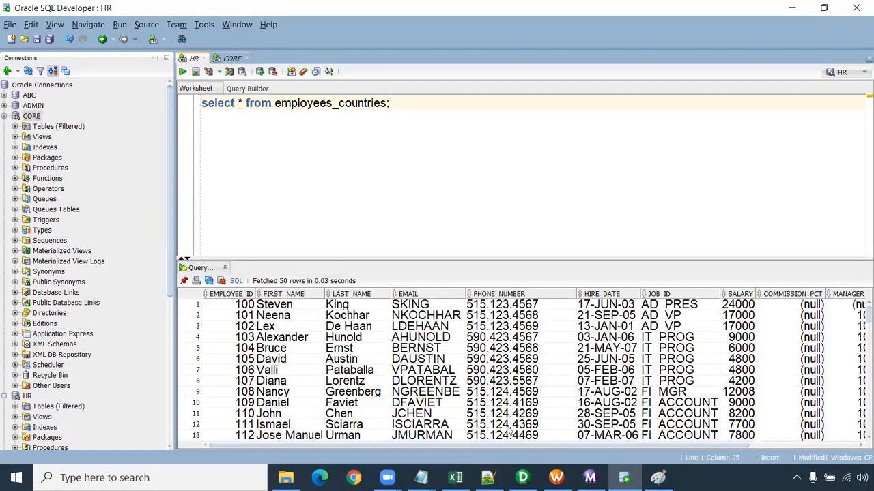
{"action": "left_click_drag", "start_coordinate": [517, 445], "coordinate": [717, 452]}
{"action": "left_click_drag", "start_coordinate": [833, 316], "coordinate": [831, 439]}
{"action": "left_click", "coordinate": [828, 306]}
{"action": "left_click_drag", "start_coordinate": [834, 404], "coordinate": [831, 306]}
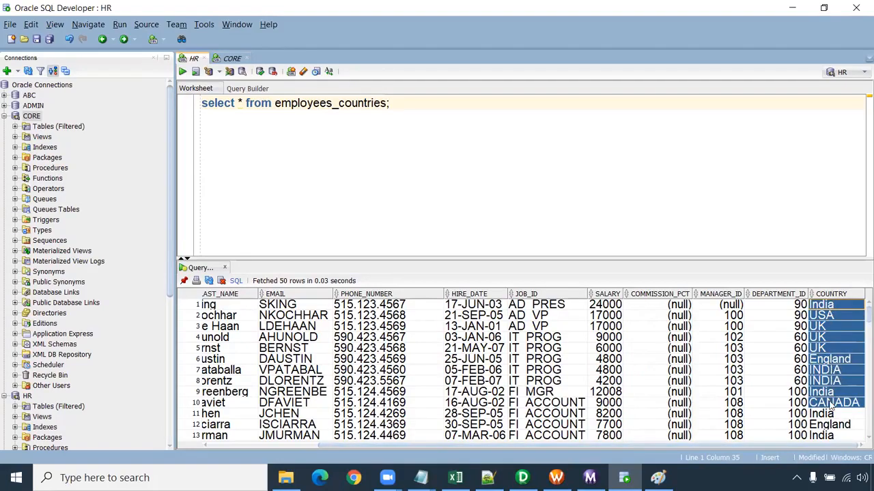
{"action": "left_click_drag", "start_coordinate": [832, 436], "coordinate": [832, 326]}
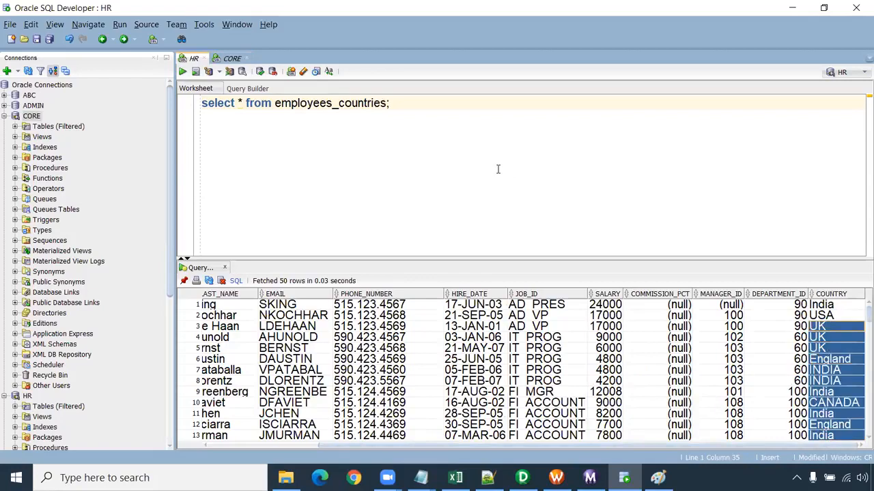
{"action": "left_click", "coordinate": [838, 307]}
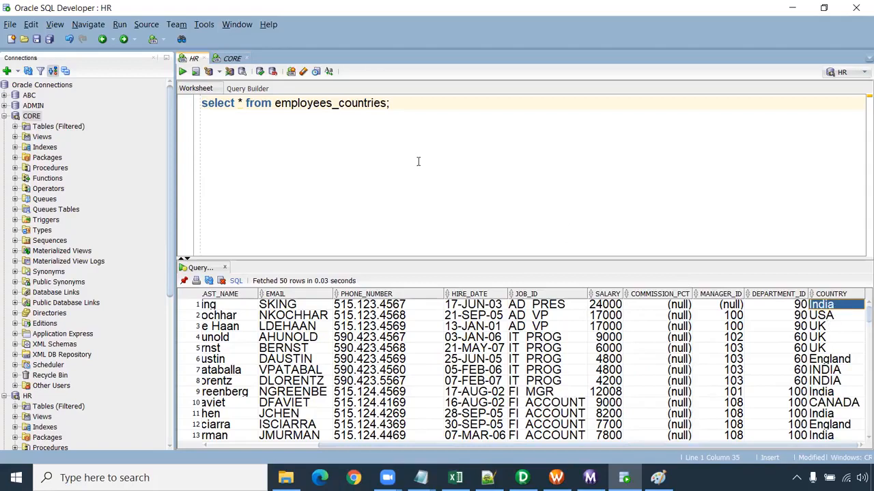
- Start an "alter table" statement below the select query, leaving a blank line between them
{"action": "left_click", "coordinate": [404, 107]}
{"action": "key", "text": "Return"}
{"action": "key", "text": "Return"}
{"action": "type", "text": "a"}
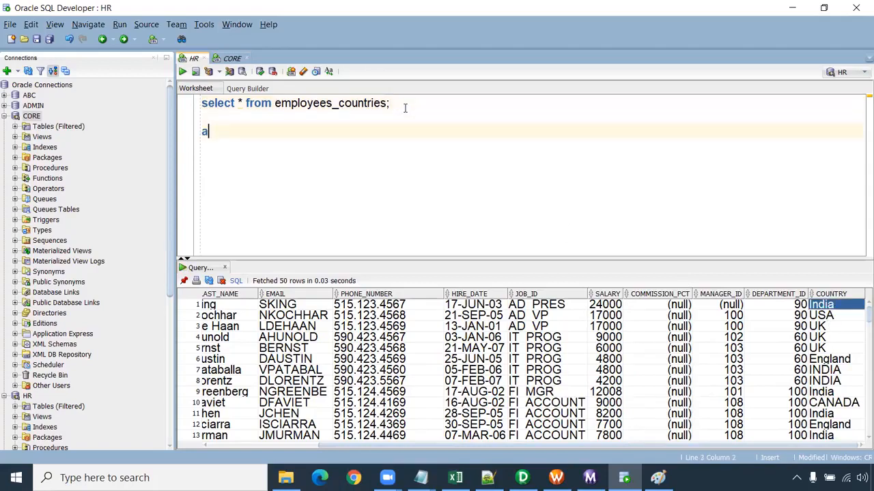
{"action": "type", "text": "lter table"}
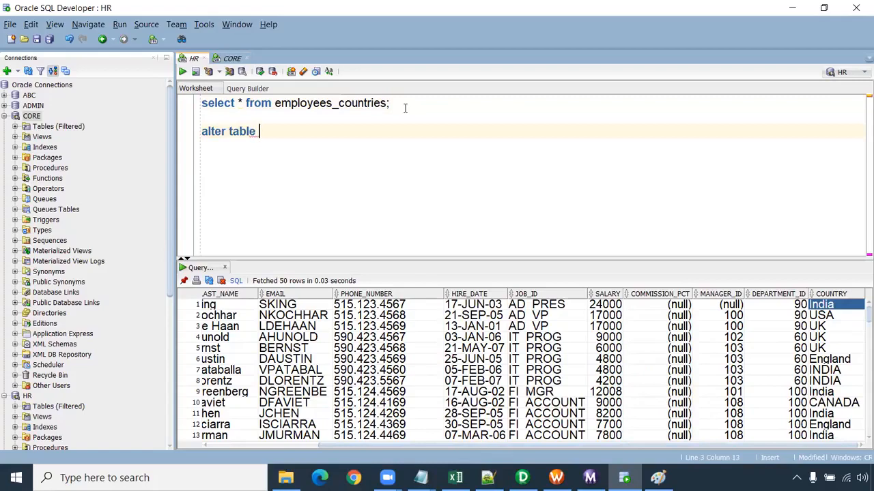
- Insert "create table employees_countries" on its own line between the select query and the alter table line
{"action": "key", "text": "Up"}
{"action": "key", "text": "Up"}
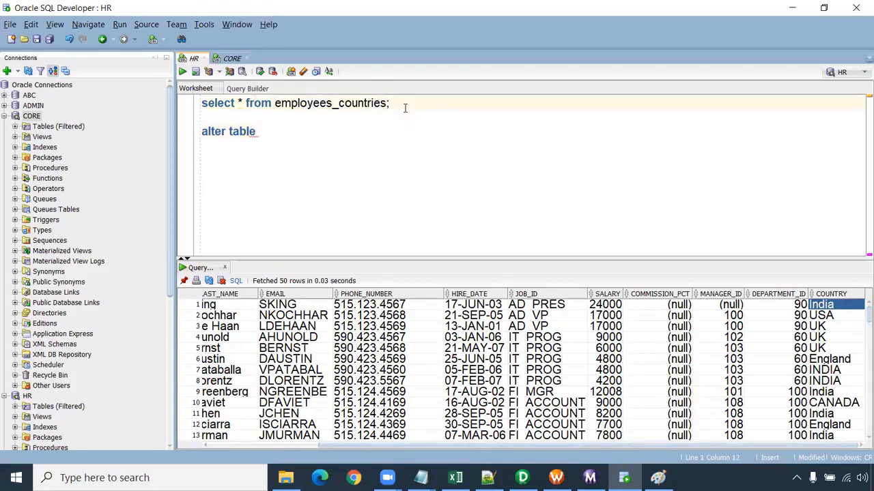
{"action": "key", "text": "End"}
{"action": "key", "text": "Return"}
{"action": "key", "text": "Return"}
{"action": "type", "text": "cr"}
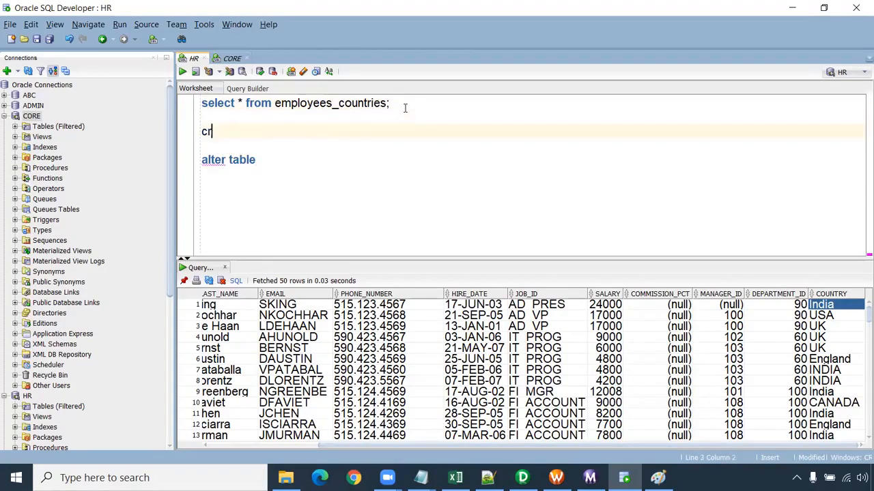
{"action": "type", "text": "eate table"}
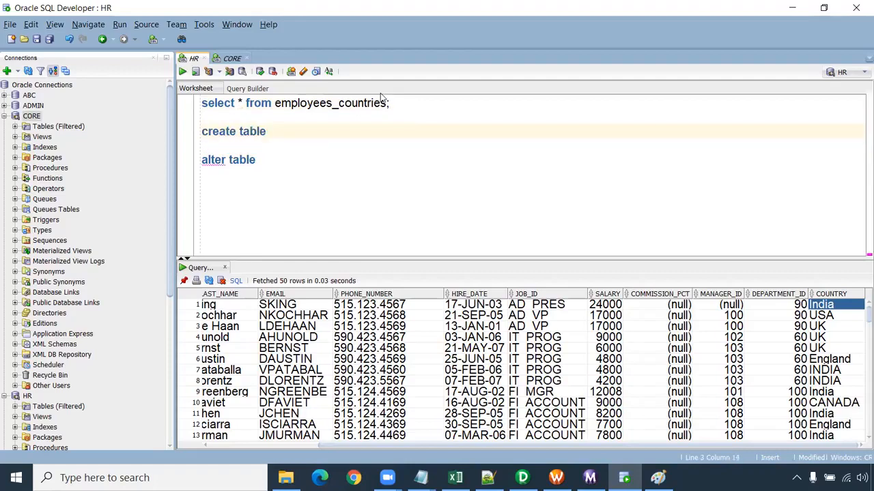
{"action": "double_click", "coordinate": [347, 108]}
{"action": "key", "text": "ctrl+c"}
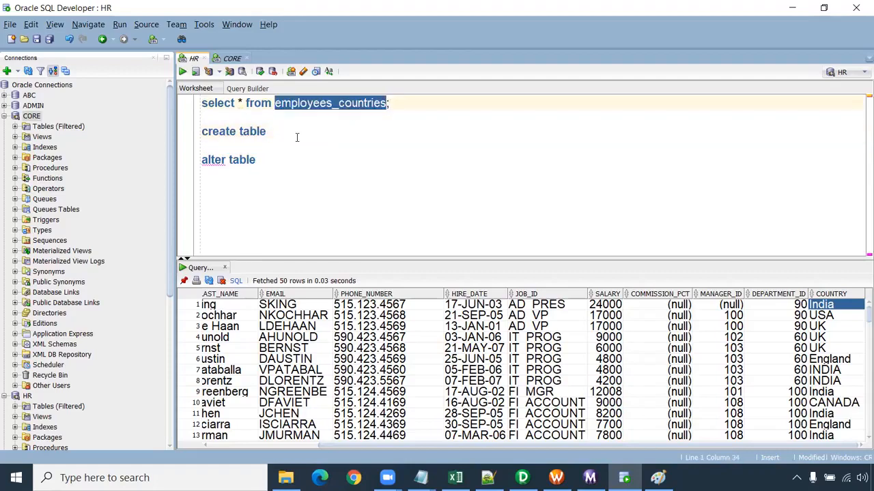
{"action": "left_click", "coordinate": [296, 137]}
{"action": "key", "text": "ctrl+v"}
- Complete the create table statement with "as select * from employees;"
{"action": "type", "text": "as select * from cmployees"}
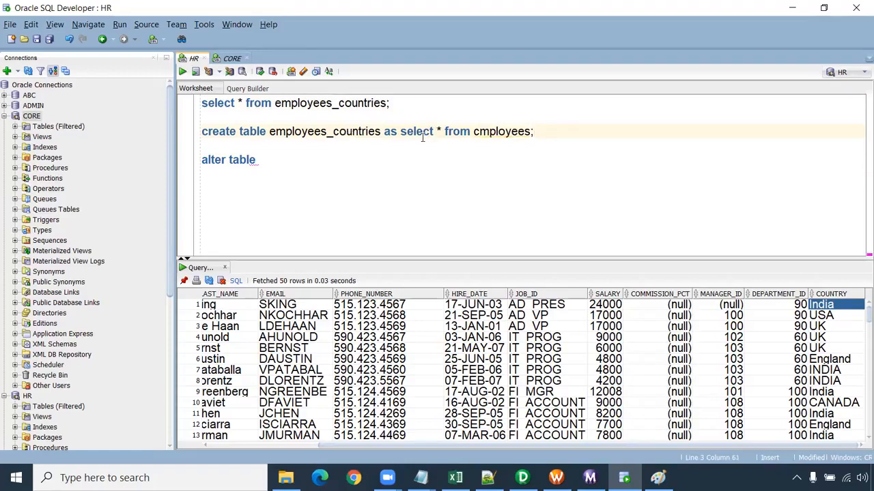
{"action": "key", "text": "BackSpace"}
{"action": "type", "text": "e"}
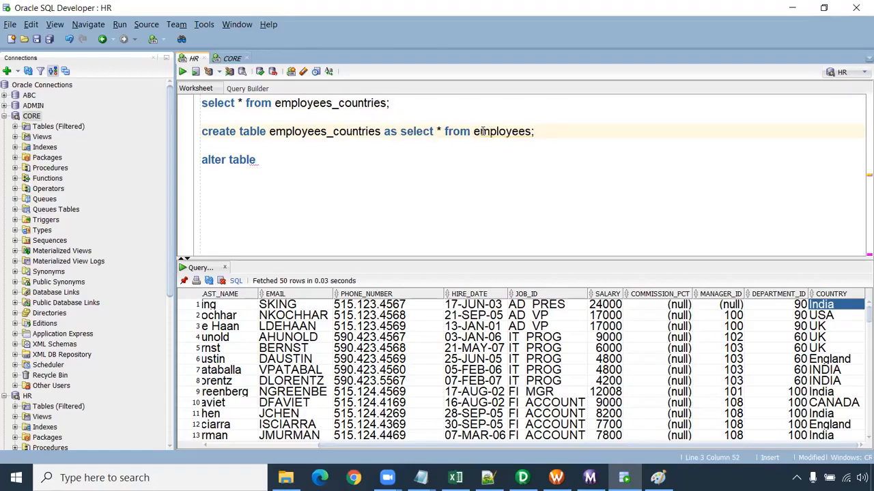
{"action": "left_click", "coordinate": [543, 135]}
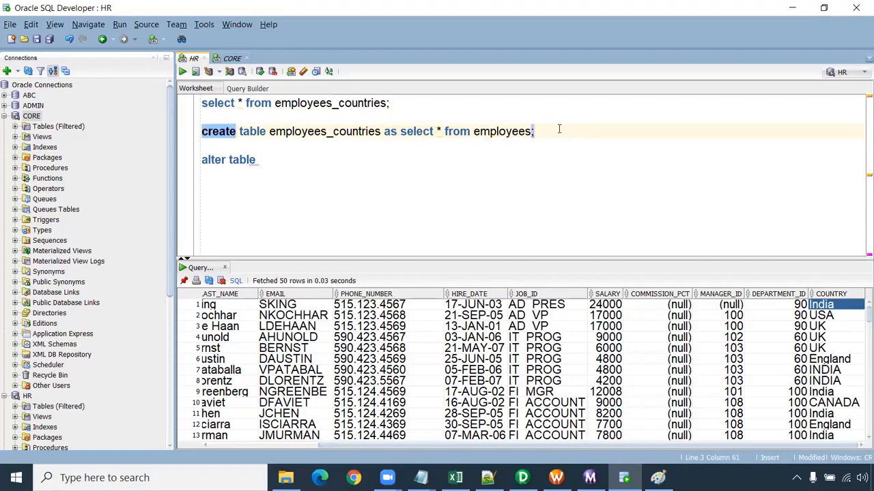
{"action": "left_click_drag", "start_coordinate": [559, 130], "coordinate": [152, 138]}
- Add the table name employees_countries to the alter table statement by copying it from the create statement
{"action": "double_click", "coordinate": [295, 103]}
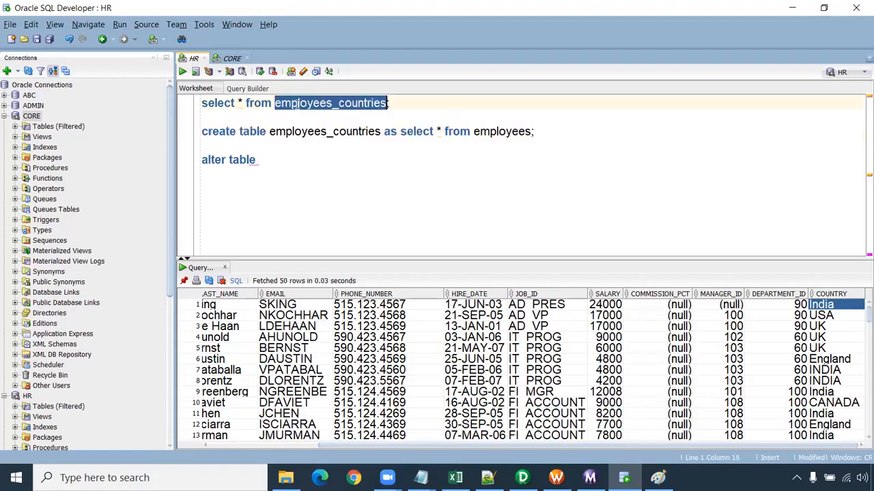
{"action": "left_click", "coordinate": [297, 160]}
{"action": "double_click", "coordinate": [316, 132]}
{"action": "key", "text": "ctrl+c"}
{"action": "left_click", "coordinate": [295, 158]}
{"action": "key", "text": "ctrl+v"}
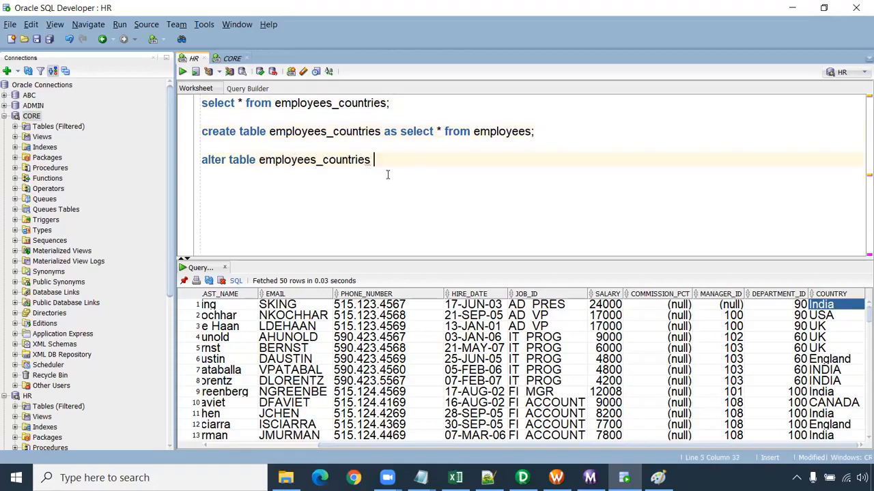
- Complete the alter table statement with "add country varchar2(30);"
{"action": "type", "text": "add "}
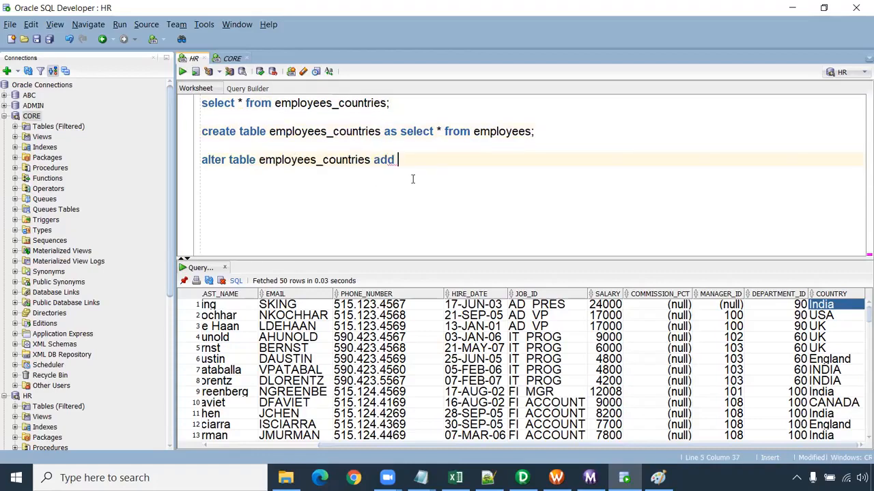
{"action": "type", "text": "country "}
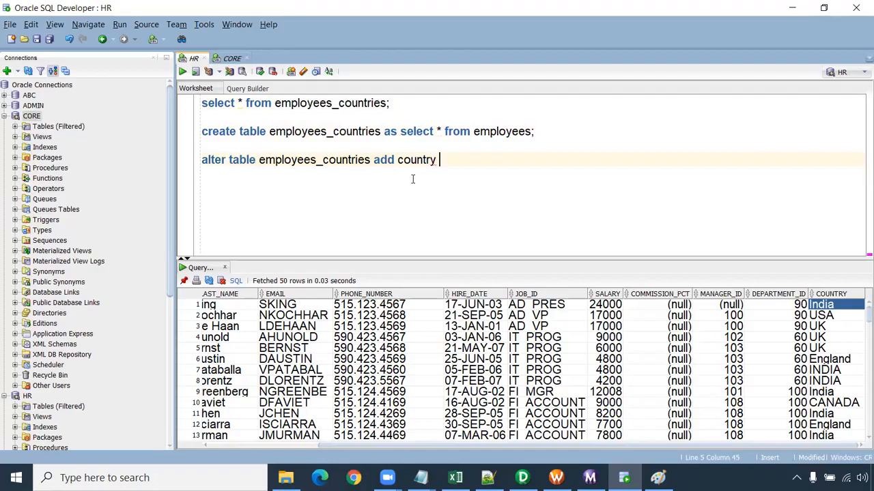
{"action": "type", "text": "varcahr2(30);"}
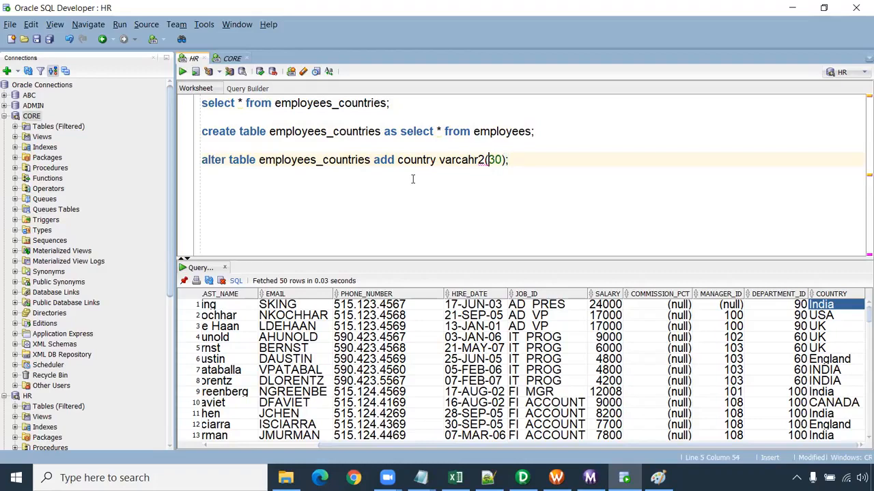
{"action": "key", "text": "BackSpace"}
{"action": "key", "text": "BackSpace"}
{"action": "type", "text": "ha"}
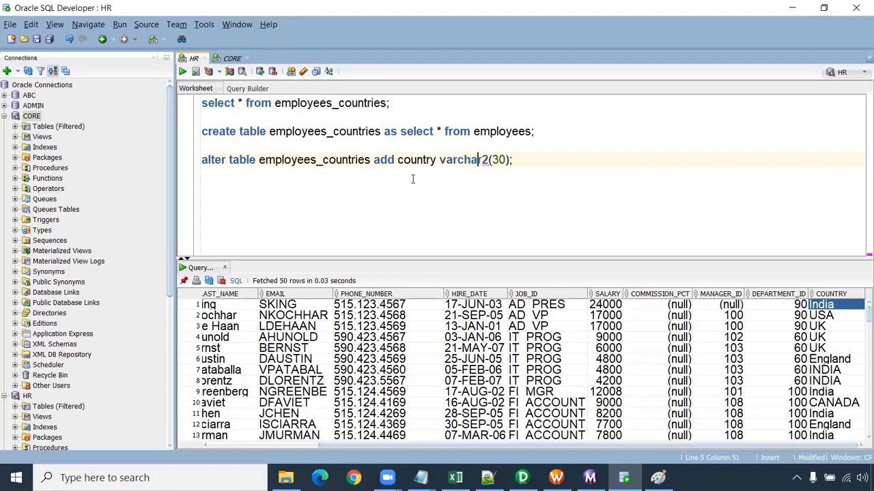
{"action": "left_click_drag", "start_coordinate": [520, 159], "coordinate": [203, 160]}
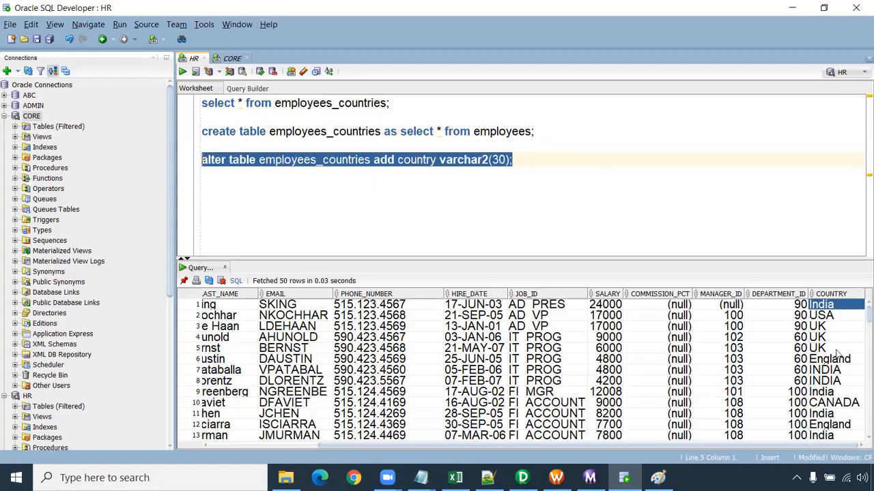
- Run only the select statement on employees_countries again to display the table's rows
{"action": "left_click", "coordinate": [270, 201]}
{"action": "key", "text": "Return"}
{"action": "key", "text": "Return"}
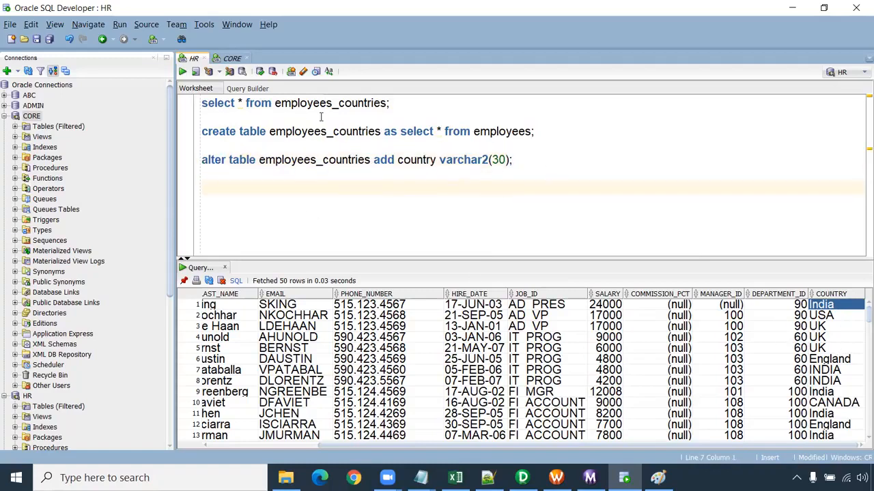
{"action": "left_click_drag", "start_coordinate": [394, 104], "coordinate": [159, 96]}
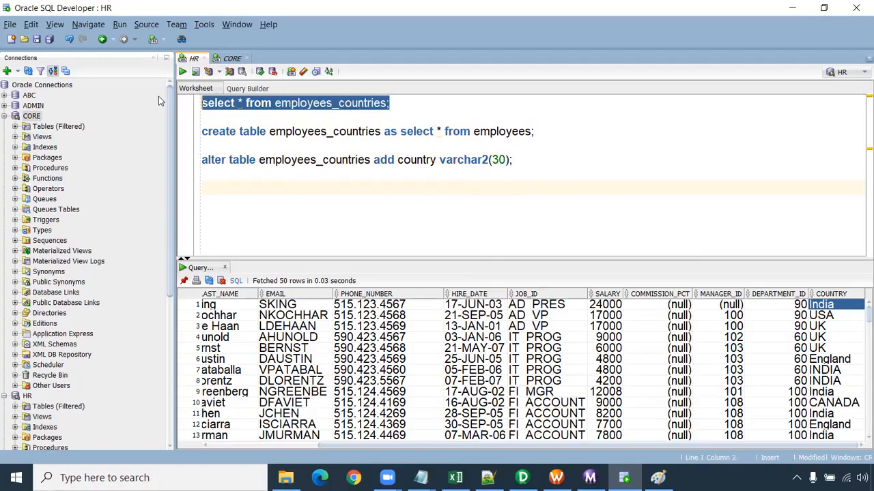
{"action": "left_click", "coordinate": [183, 71]}
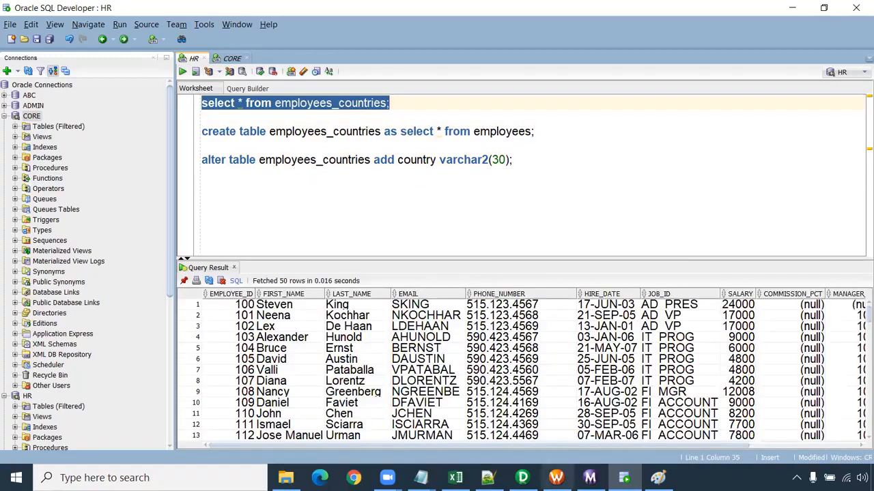
- Switch to Informatica PowerCenter Designer and clear all targets from the Target Designer workspace
{"action": "left_click", "coordinate": [522, 479]}
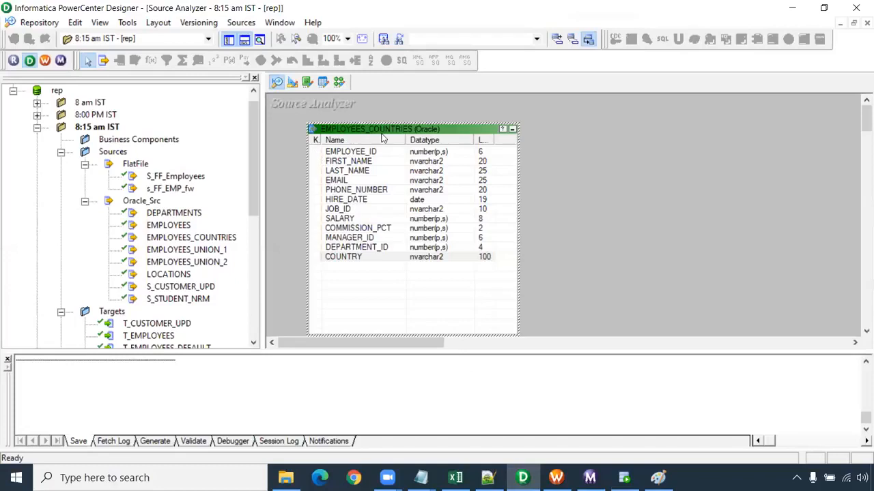
{"action": "left_click", "coordinate": [293, 83]}
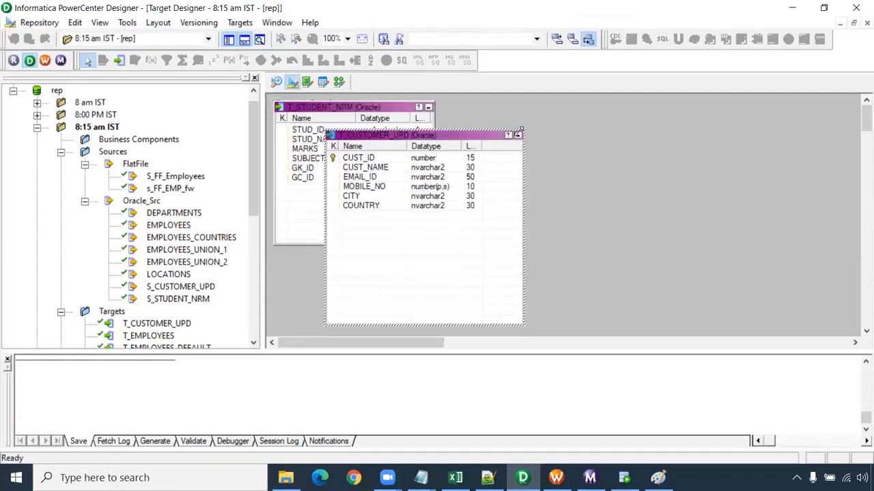
{"action": "right_click", "coordinate": [535, 126]}
{"action": "left_click", "coordinate": [556, 143]}
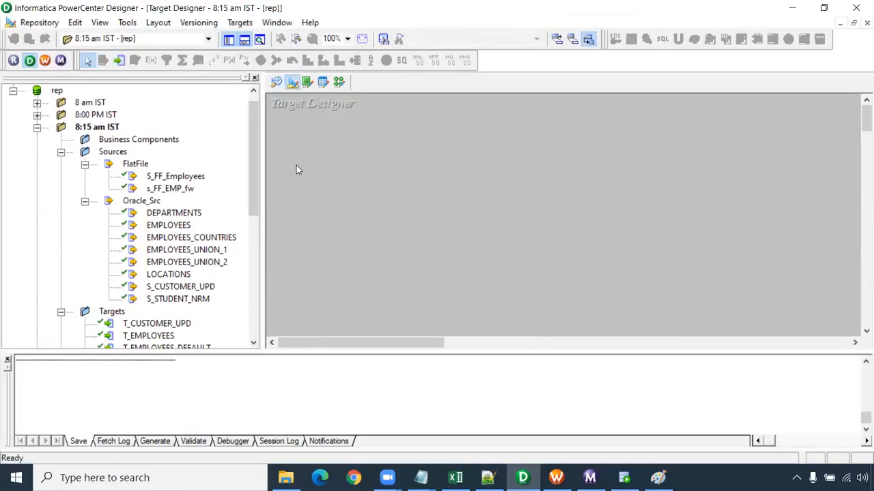
- Collapse the Sources folder, place the T_FF_EMPLOYEES flat file target in the workspace and enlarge it to show all its ports
{"action": "left_click", "coordinate": [85, 164]}
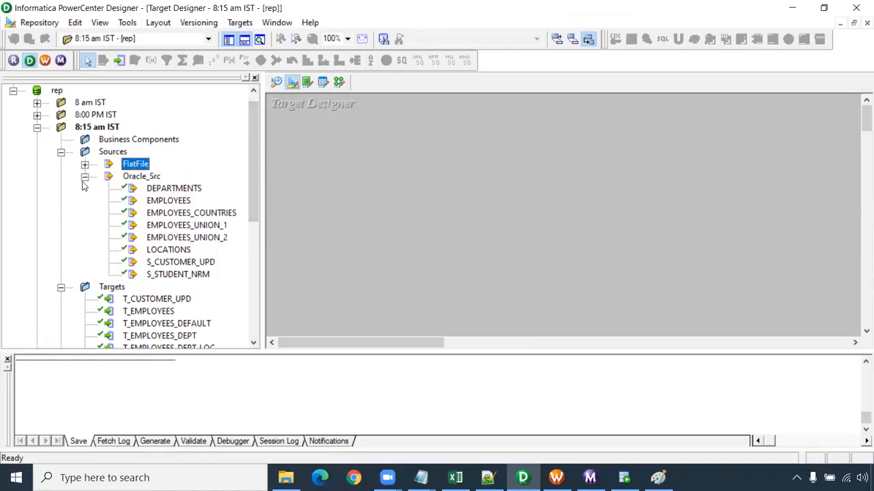
{"action": "left_click", "coordinate": [84, 176]}
{"action": "left_click", "coordinate": [61, 152]}
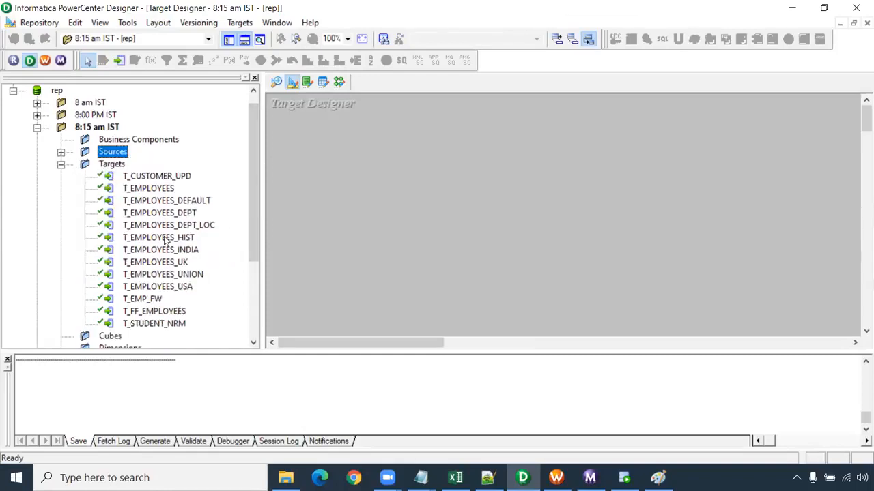
{"action": "left_click", "coordinate": [170, 313]}
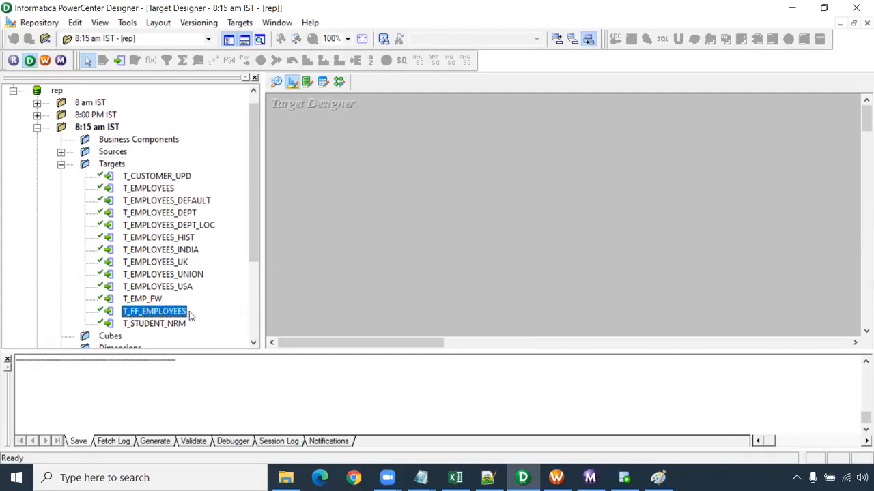
{"action": "left_click_drag", "start_coordinate": [149, 314], "coordinate": [362, 135]}
{"action": "left_click_drag", "start_coordinate": [490, 230], "coordinate": [557, 325]}
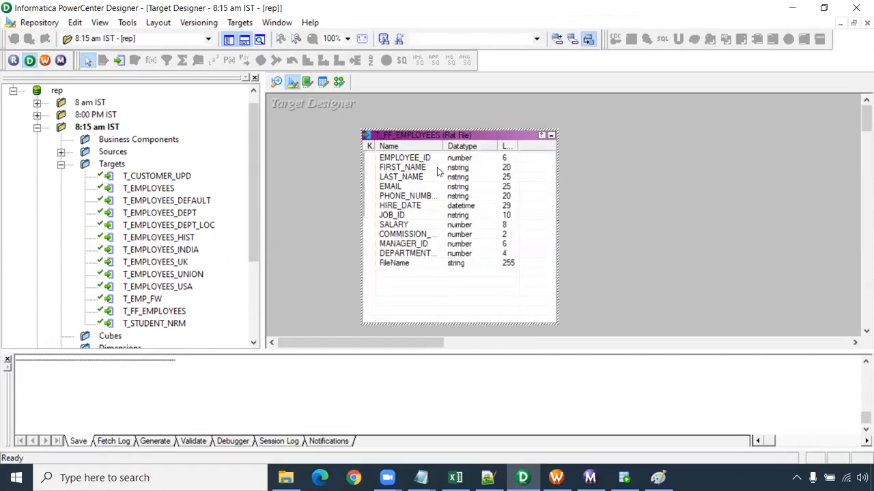
{"action": "left_click", "coordinate": [405, 254]}
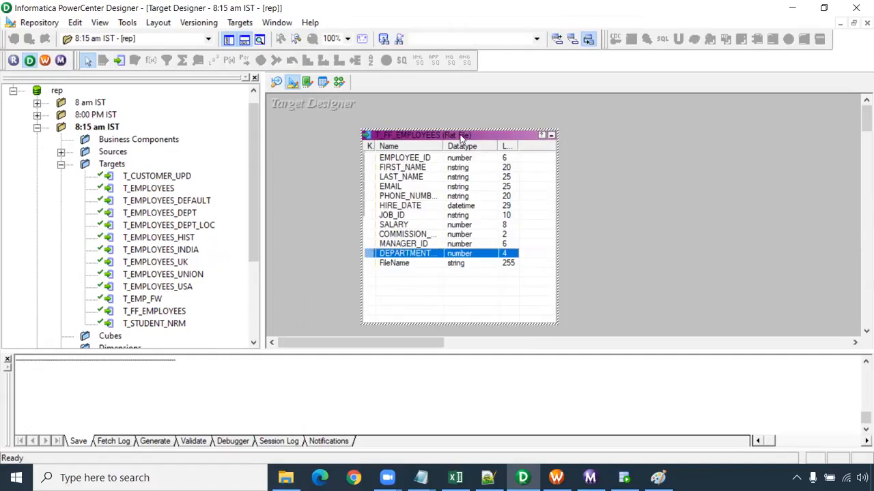
- Copy the T_FF_EMPLOYEES target within the same folder, resolving the name conflict by renaming the copy T_FF_TC_EMPLOYEES
{"action": "left_click", "coordinate": [178, 314]}
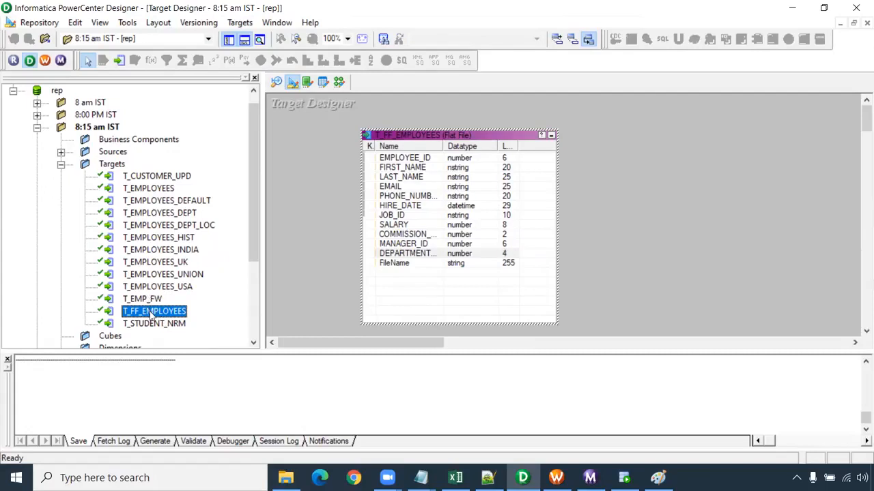
{"action": "left_click_drag", "start_coordinate": [151, 314], "coordinate": [285, 267]}
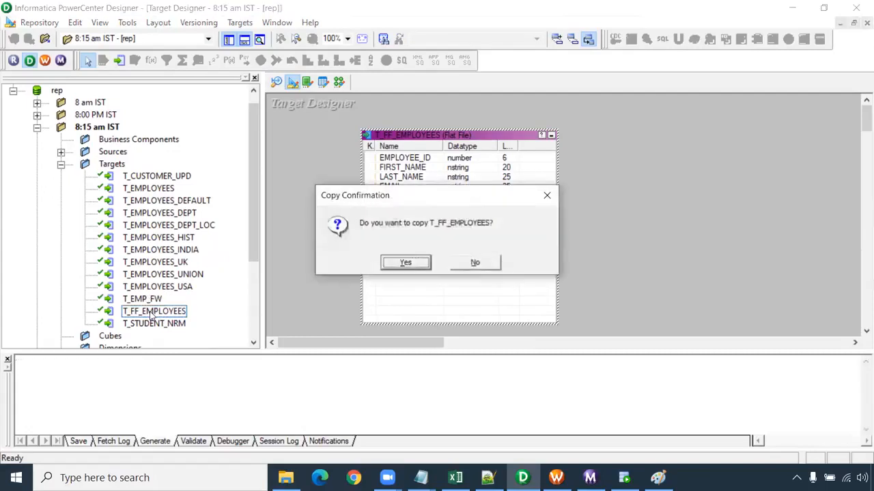
{"action": "left_click", "coordinate": [421, 261]}
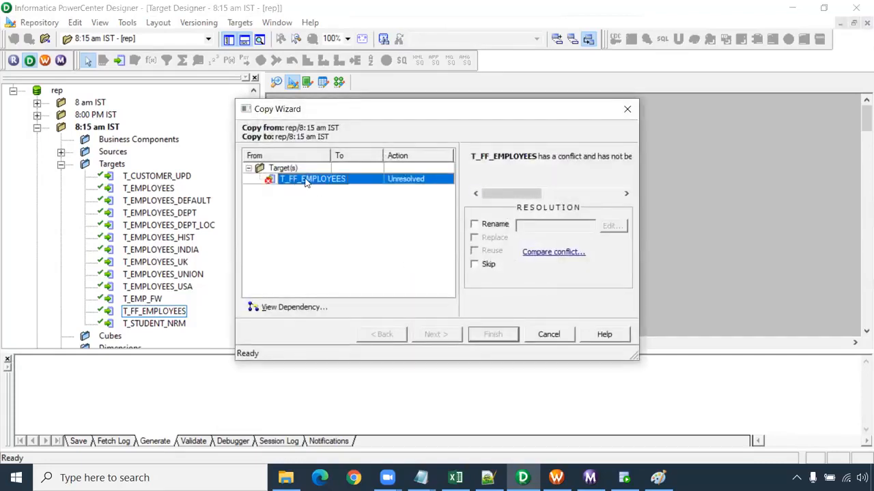
{"action": "left_click", "coordinate": [475, 224]}
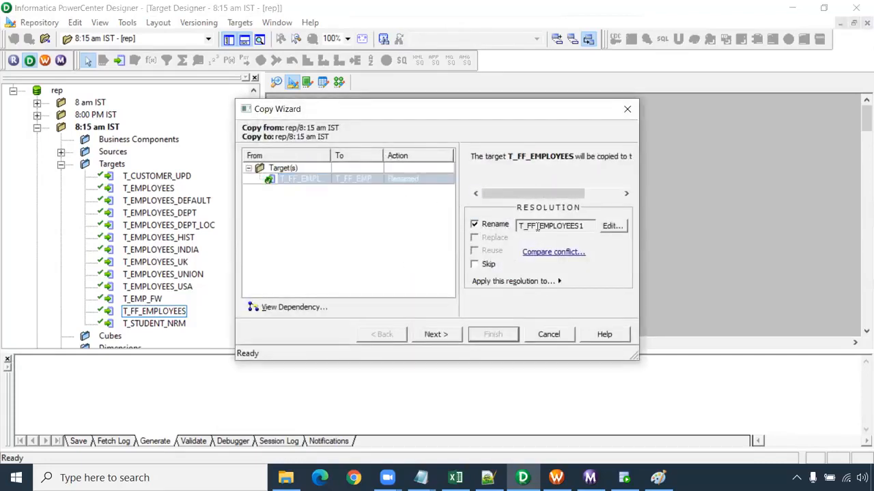
{"action": "left_click", "coordinate": [612, 227]}
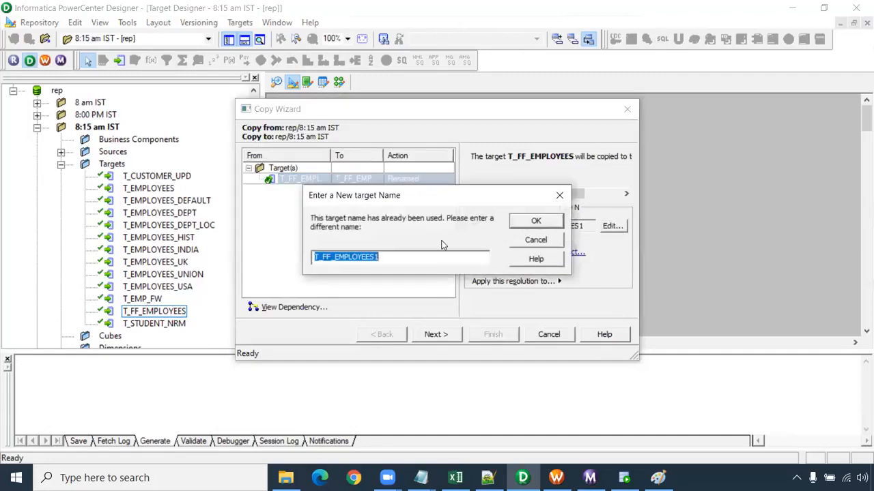
{"action": "left_click", "coordinate": [329, 258]}
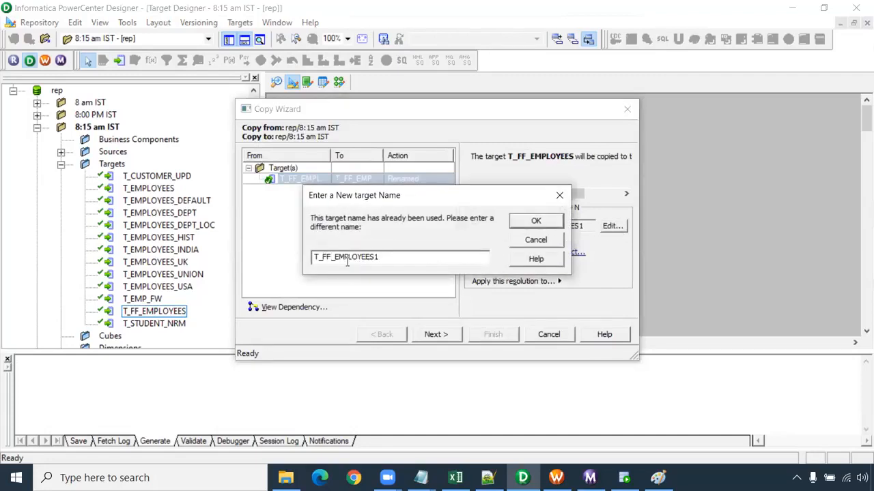
{"action": "type", "text": "TC_"}
{"action": "left_click", "coordinate": [531, 224]}
{"action": "left_click", "coordinate": [435, 336]}
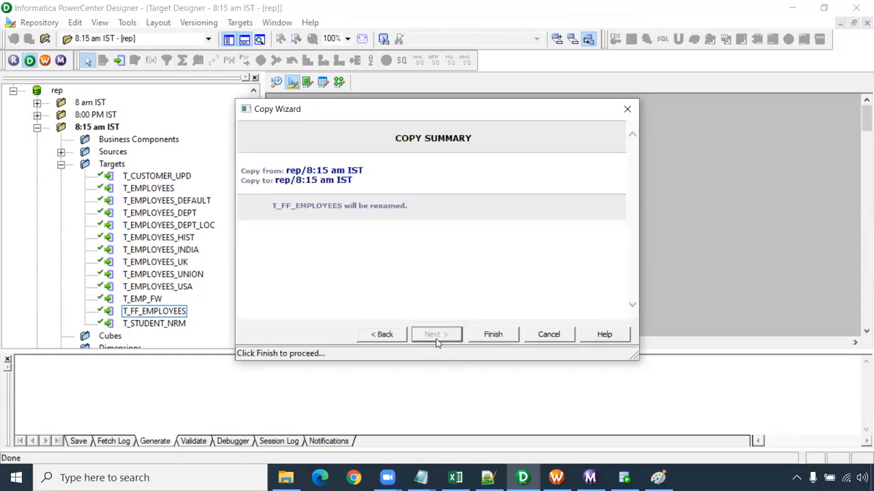
{"action": "left_click", "coordinate": [478, 336]}
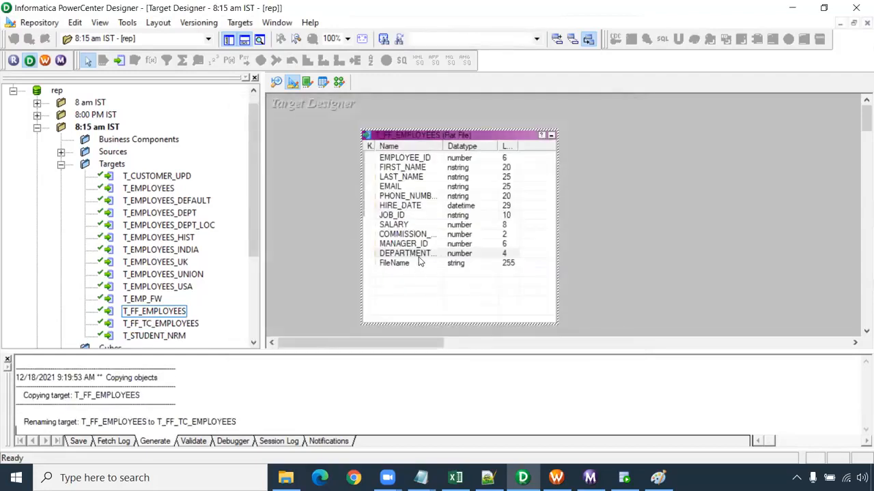
- Clear the Target Designer workspace, place the T_FF_TC_EMPLOYEES target in it and enlarge it to show all its ports
{"action": "right_click", "coordinate": [611, 178]}
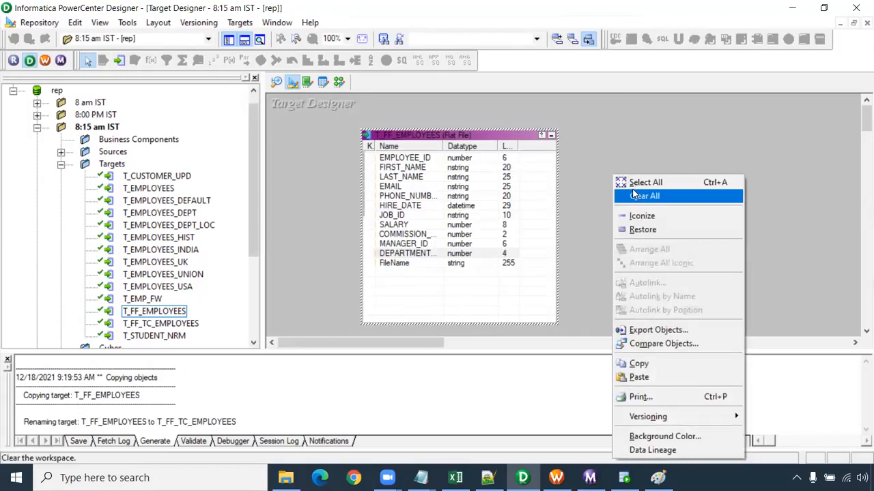
{"action": "left_click", "coordinate": [641, 196]}
{"action": "scroll", "coordinate": [181, 261], "scroll_direction": "down", "scroll_amount": 2}
{"action": "left_click_drag", "start_coordinate": [179, 250], "coordinate": [352, 143]}
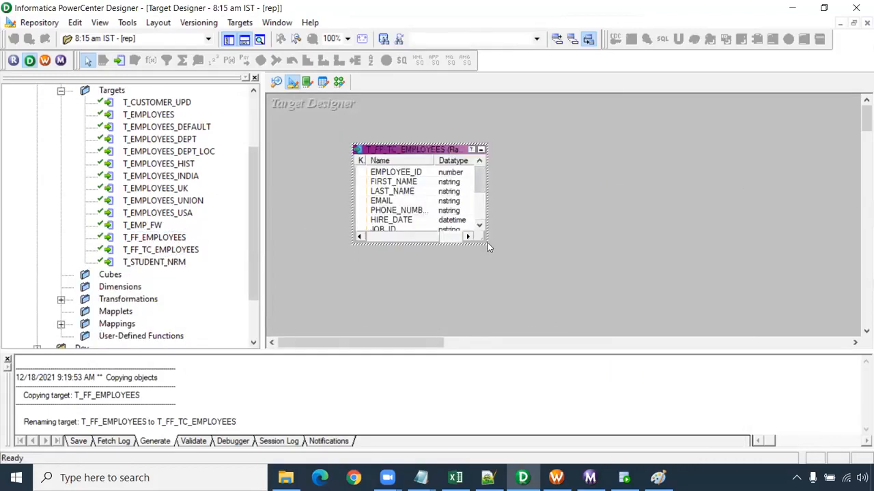
{"action": "left_click_drag", "start_coordinate": [489, 243], "coordinate": [533, 332]}
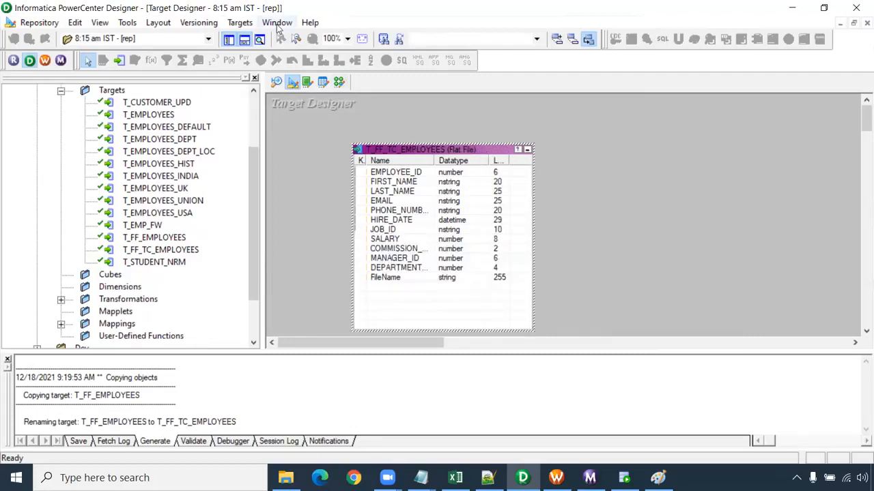
{"action": "left_click", "coordinate": [242, 22]}
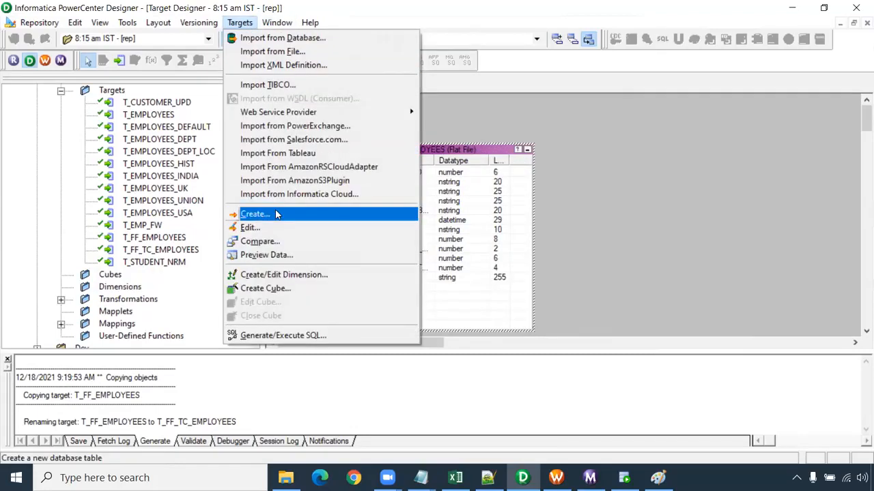
{"action": "left_click", "coordinate": [450, 126]}
{"action": "left_click", "coordinate": [159, 115]}
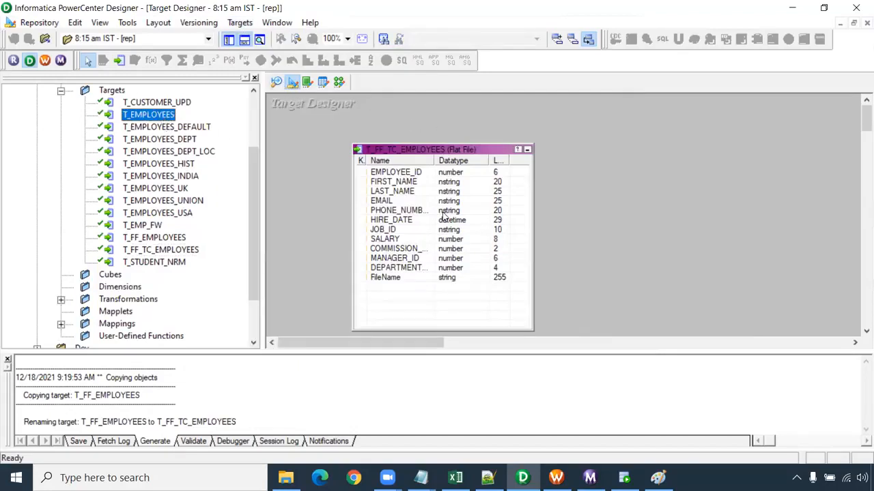
- Open the T_FF_TC_EMPLOYEES target definition for editing, check its table settings and bring up its column list
{"action": "double_click", "coordinate": [442, 217]}
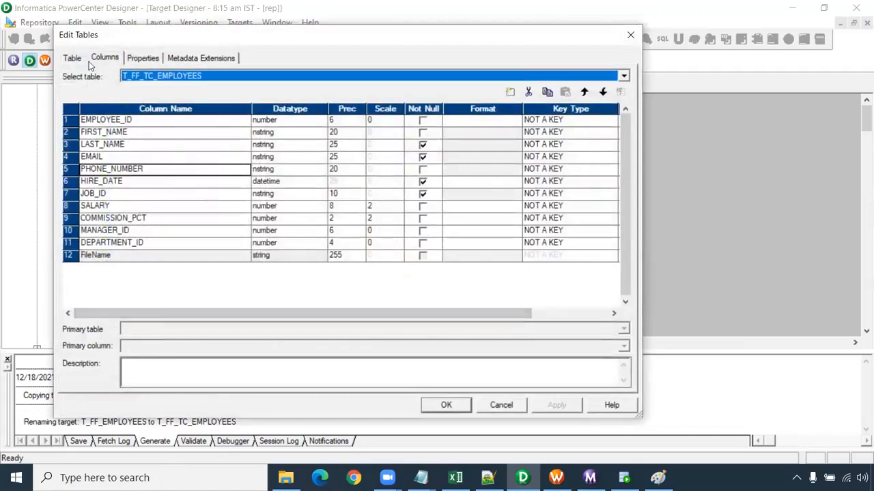
{"action": "left_click", "coordinate": [73, 58]}
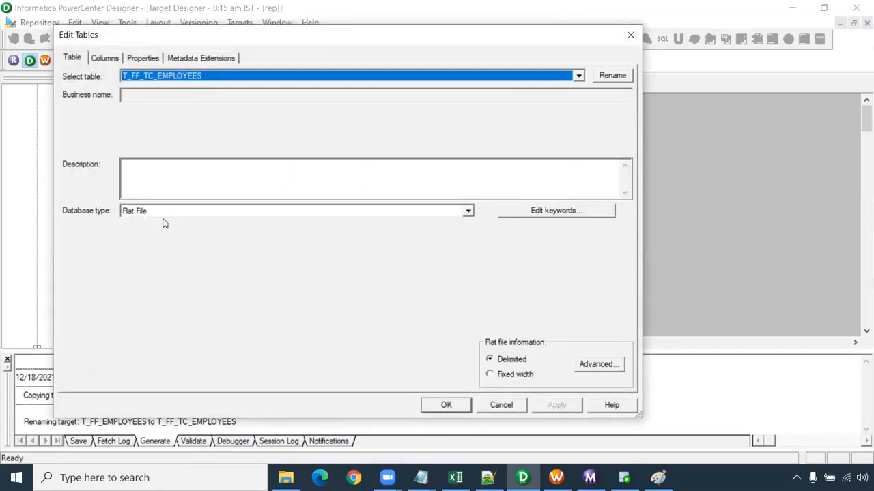
{"action": "left_click", "coordinate": [109, 59]}
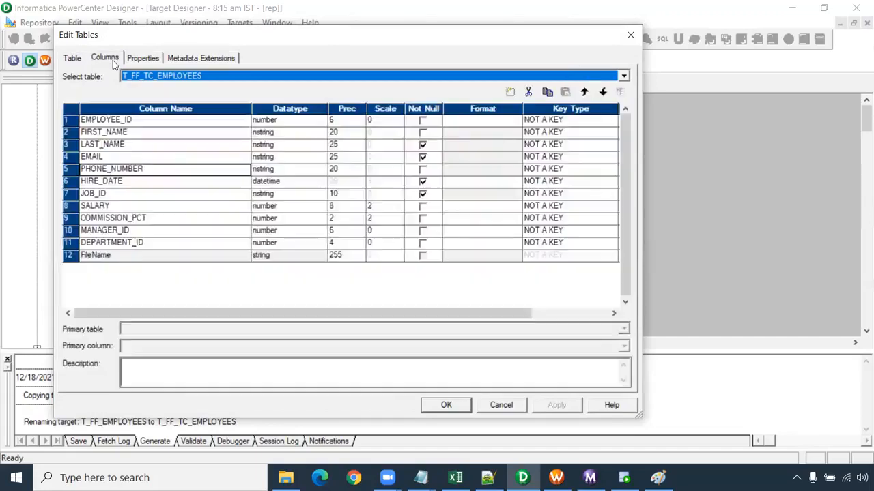
{"action": "left_click", "coordinate": [105, 259]}
{"action": "left_click", "coordinate": [110, 263]}
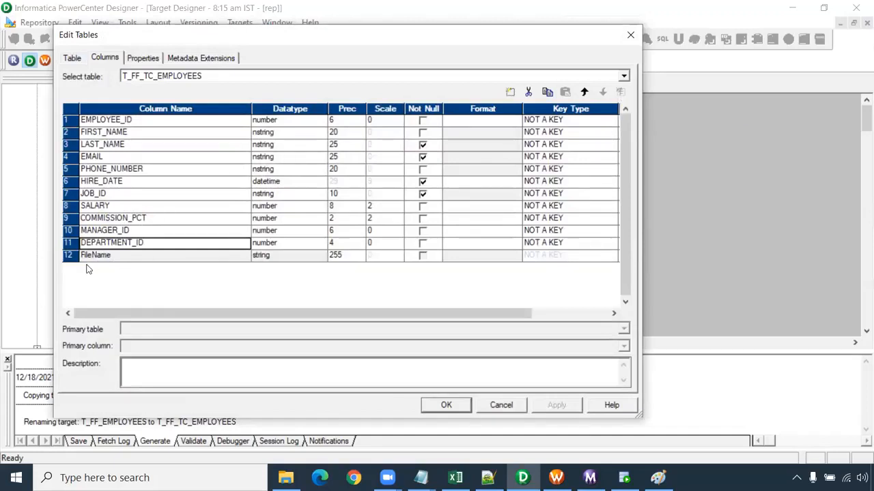
- Add a string column named Country with precision 30 after DEPARTMENT_ID, apply the definition and move the target slightly up the workspace
{"action": "left_click", "coordinate": [154, 246]}
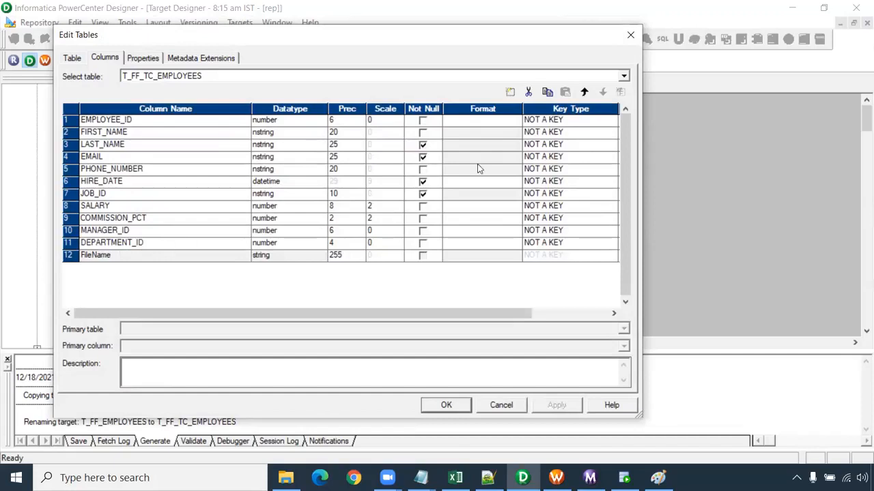
{"action": "left_click", "coordinate": [510, 92]}
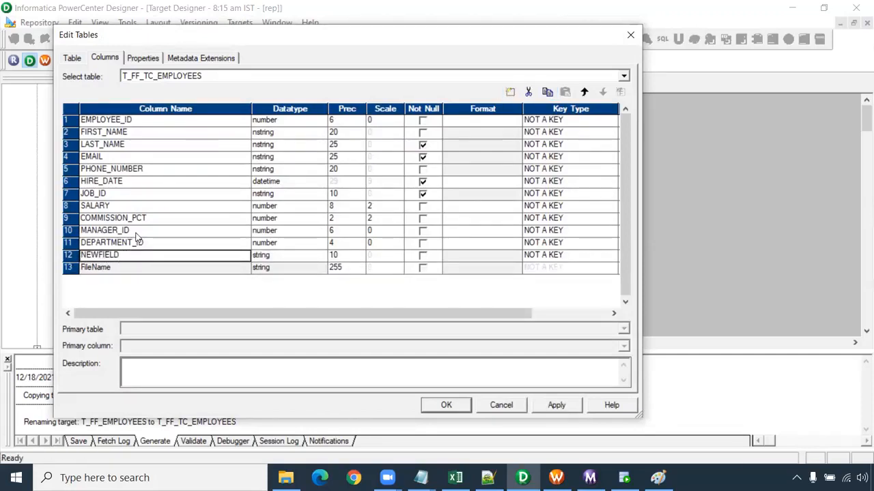
{"action": "left_click", "coordinate": [121, 258]}
{"action": "left_click_drag", "start_coordinate": [119, 257], "coordinate": [72, 259]}
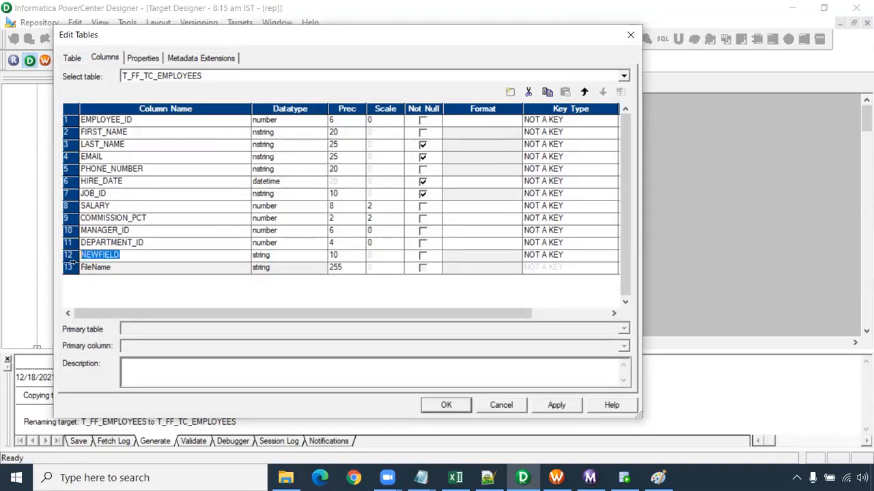
{"action": "type", "text": "Country"}
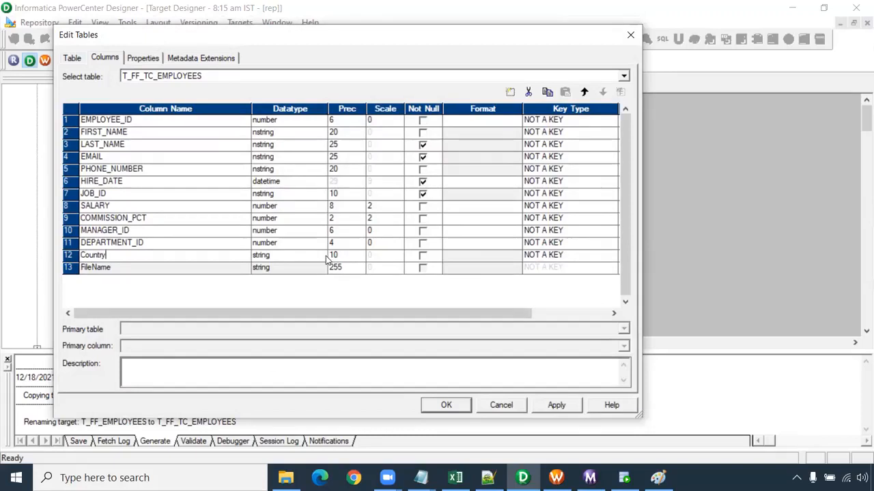
{"action": "left_click_drag", "start_coordinate": [339, 255], "coordinate": [312, 255]}
{"action": "type", "text": "30"}
{"action": "left_click", "coordinate": [542, 406]}
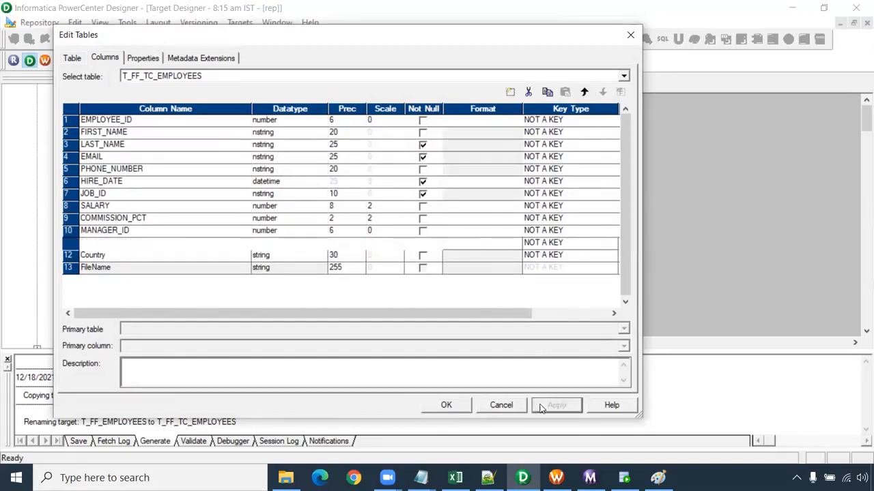
{"action": "left_click", "coordinate": [446, 404]}
{"action": "left_click", "coordinate": [438, 130]}
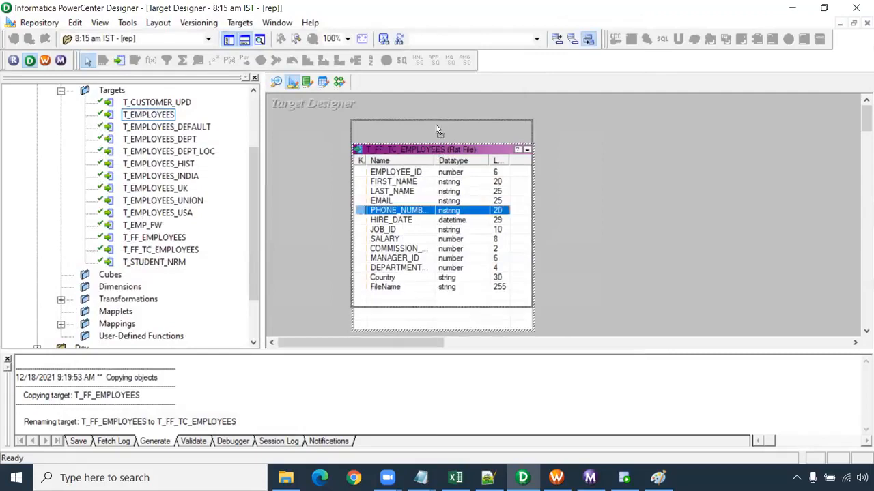
{"action": "left_click_drag", "start_coordinate": [438, 130], "coordinate": [437, 129]}
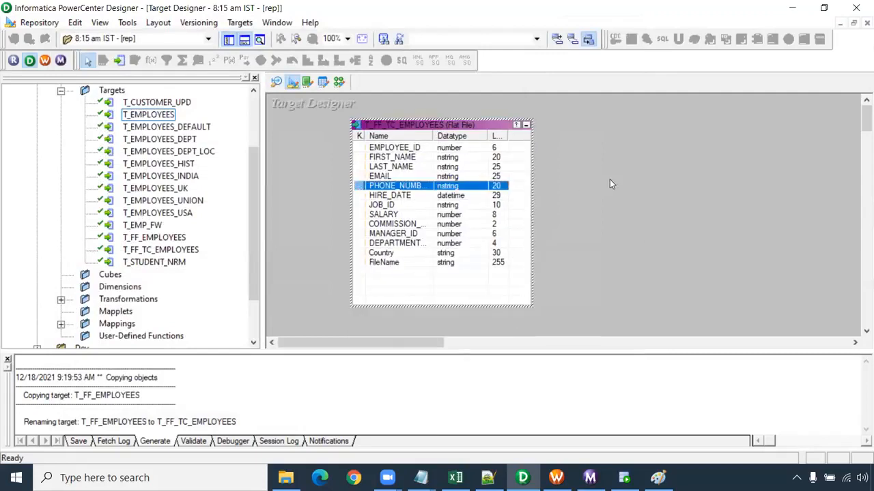
- Switch to the Mapping Designer and close the open normalizer mapping
{"action": "left_click", "coordinate": [341, 83]}
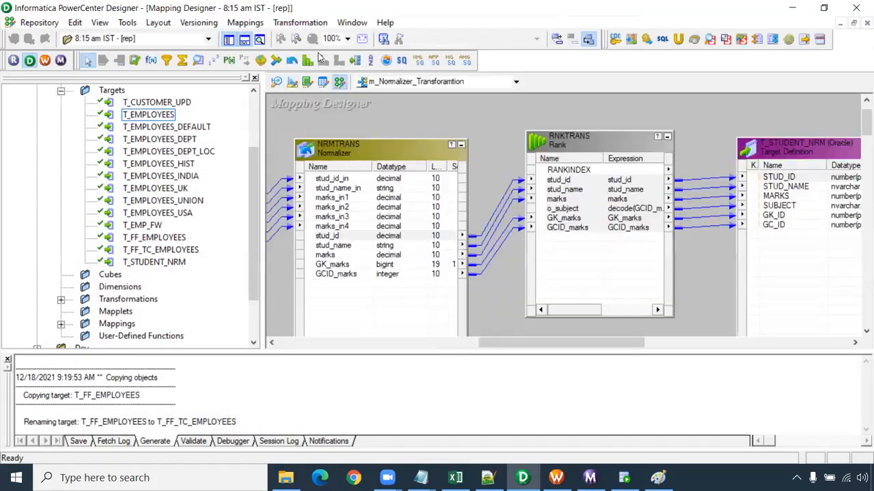
{"action": "left_click", "coordinate": [257, 24]}
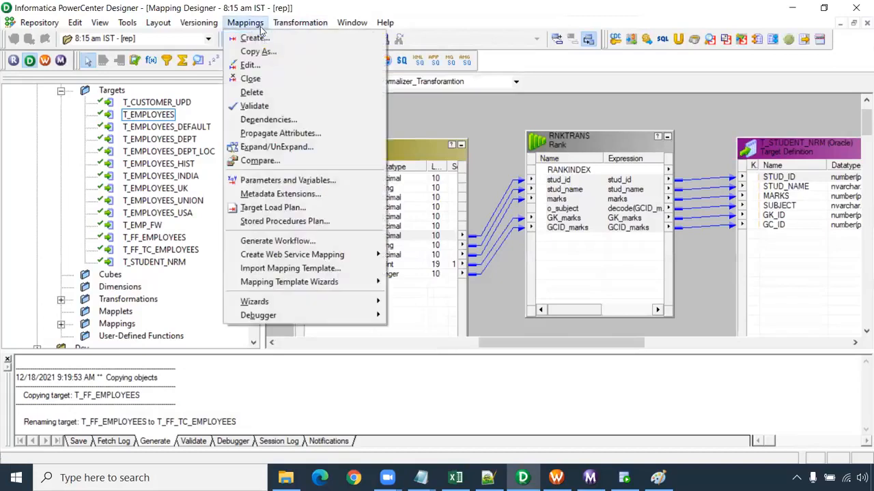
{"action": "left_click", "coordinate": [265, 80]}
- Create a new mapping named m_Transaction_control_dynamic_file
{"action": "left_click", "coordinate": [258, 23]}
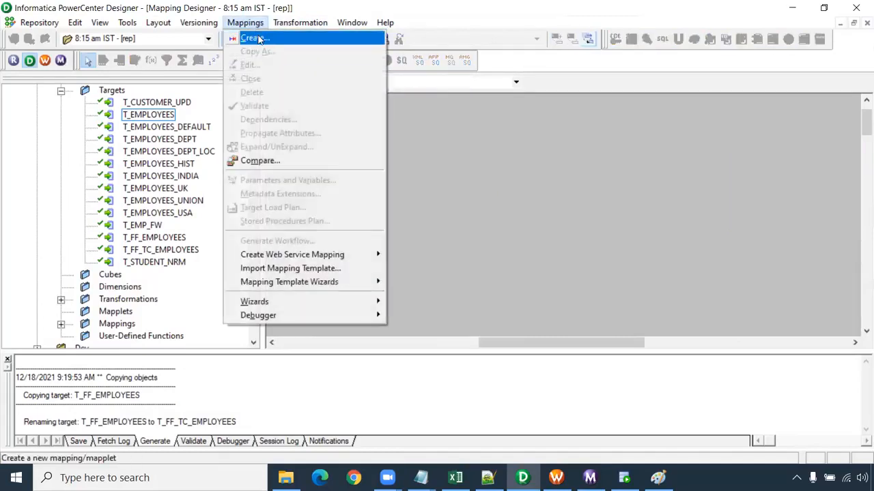
{"action": "left_click", "coordinate": [259, 39]}
{"action": "type", "text": "_T"}
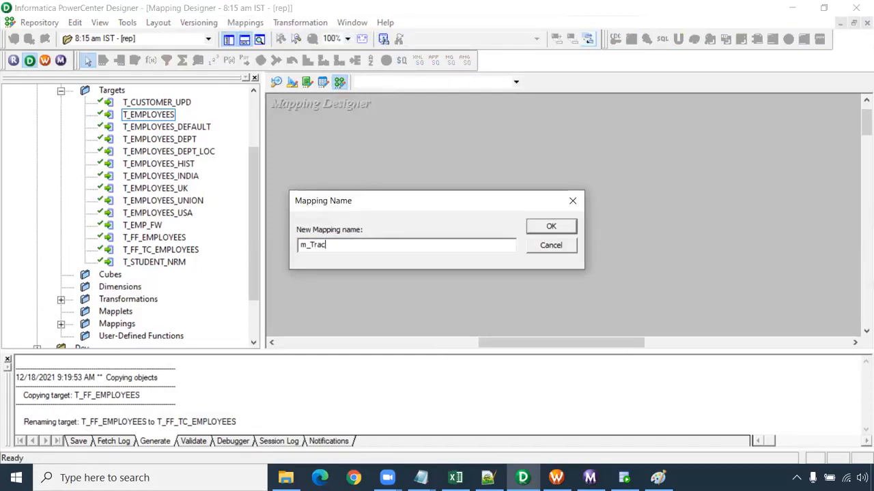
{"action": "type", "text": "ransact"}
{"action": "type", "text": "ion_con"}
{"action": "type", "text": "trol_dynmic_file"}
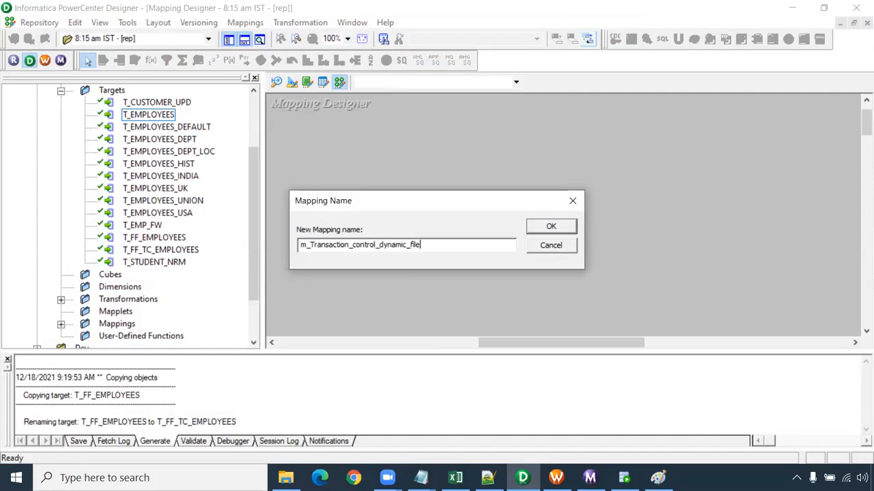
{"action": "key", "text": "Return"}
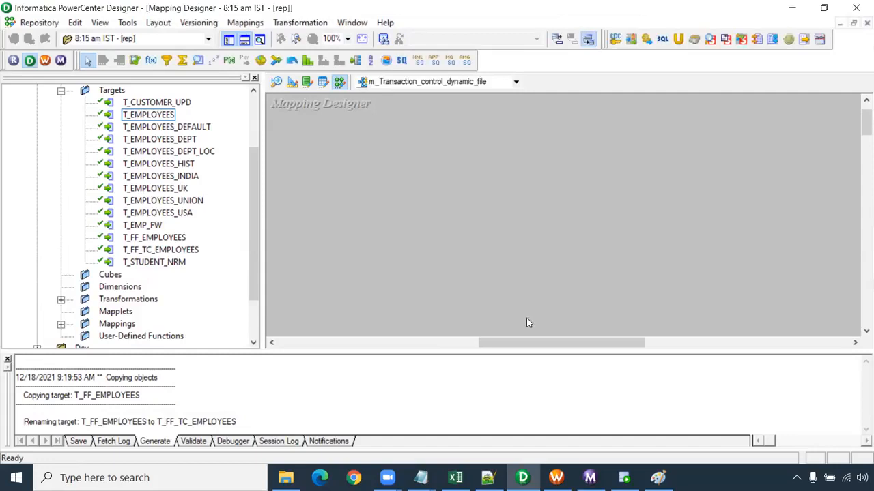
- Add the Oracle_Src source EMPLOYEES_COUNTRIES and the flat file target T_FF_TC_EMPLOYEES to the mapping, with the target well apart
{"action": "left_click_drag", "start_coordinate": [254, 222], "coordinate": [254, 170]}
{"action": "left_click", "coordinate": [61, 164]}
{"action": "left_click", "coordinate": [85, 189]}
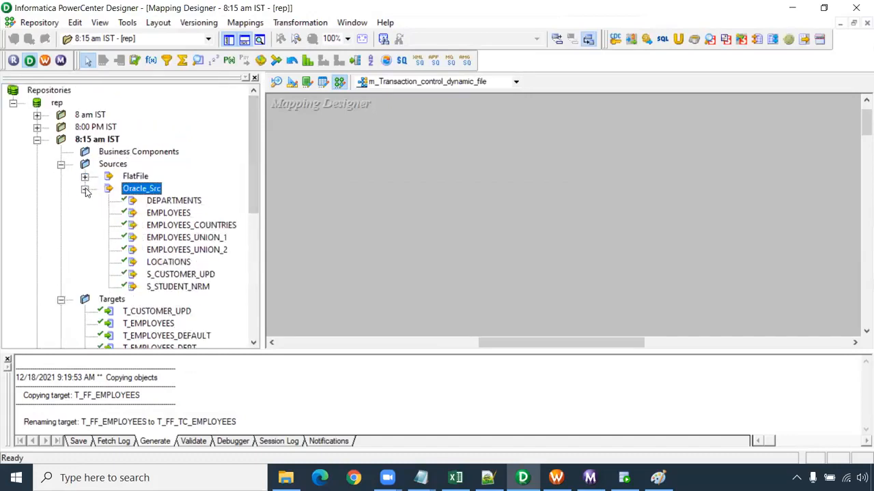
{"action": "left_click", "coordinate": [198, 226]}
{"action": "scroll", "coordinate": [91, 200], "scroll_direction": "down", "scroll_amount": 5}
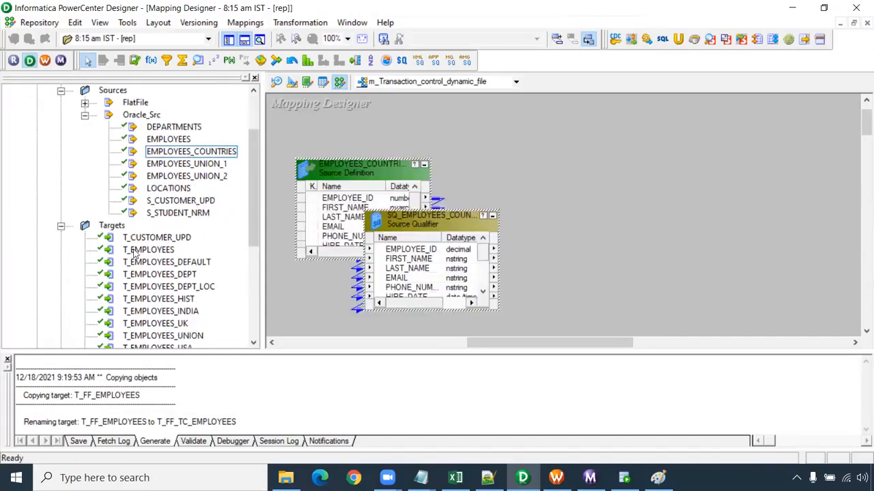
{"action": "left_click_drag", "start_coordinate": [161, 274], "coordinate": [783, 162]}
- Rearrange the EMPLOYEES_COUNTRIES source and its enlarged Source Qualifier side by side, leaving free space before the target
{"action": "left_click_drag", "start_coordinate": [427, 210], "coordinate": [533, 152]}
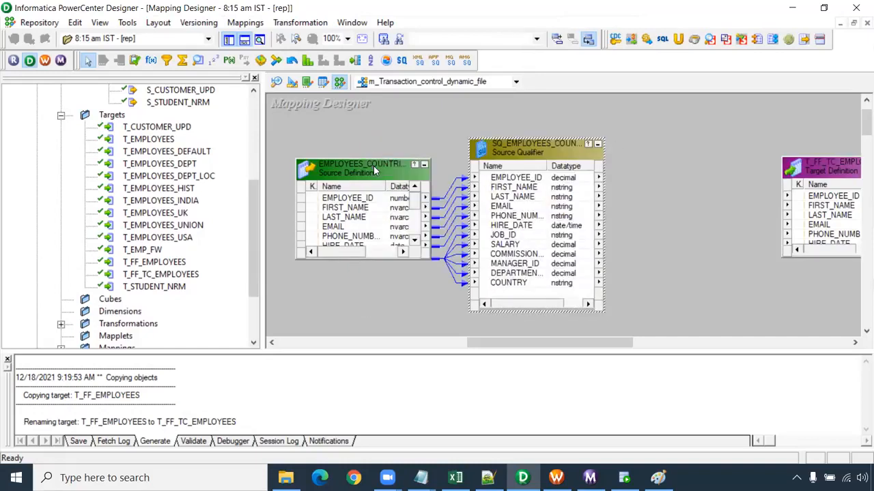
{"action": "left_click_drag", "start_coordinate": [373, 165], "coordinate": [304, 166]}
{"action": "left_click_drag", "start_coordinate": [517, 153], "coordinate": [477, 113]}
- Add a Sorter transformation between the Source Qualifier and the T_FF_TC_EMPLOYEES target
{"action": "left_click", "coordinate": [463, 280]}
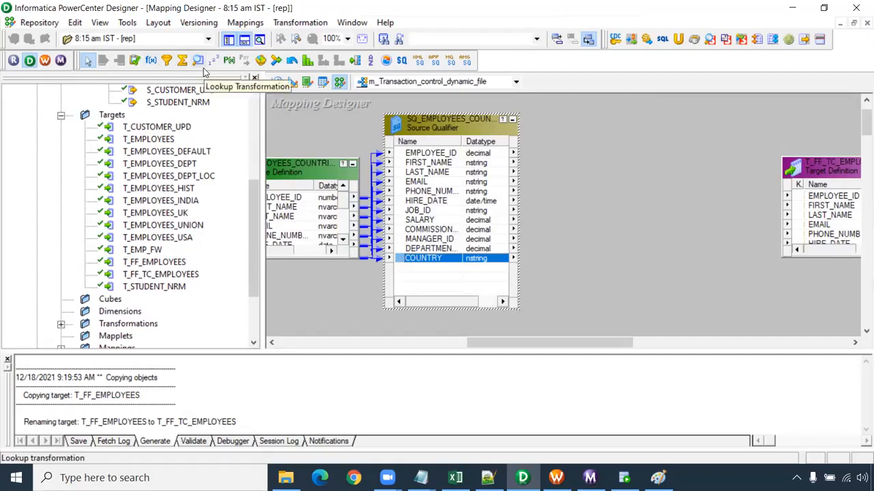
{"action": "left_click", "coordinate": [370, 61]}
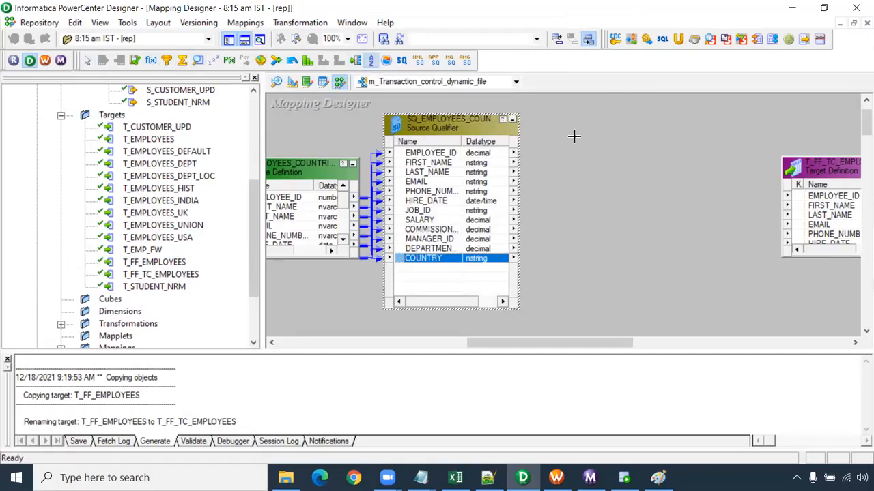
{"action": "left_click_drag", "start_coordinate": [528, 100], "coordinate": [677, 323]}
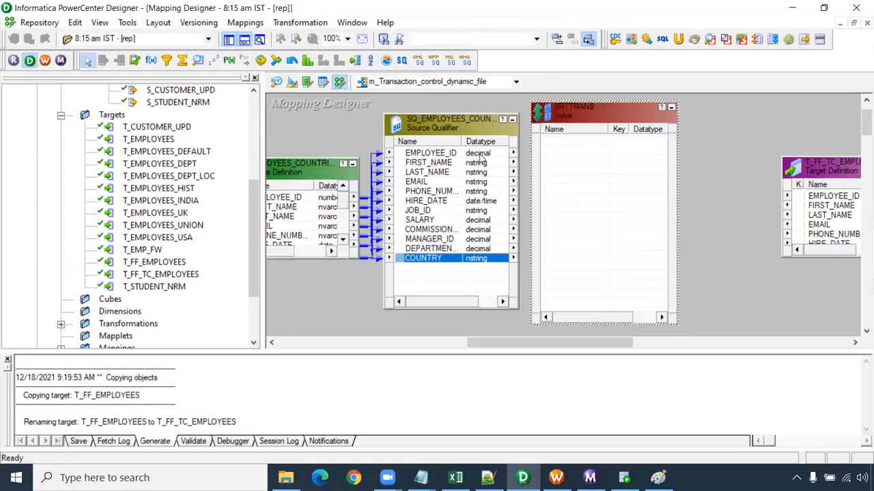
- Bring all ports of the EMPLOYEES_COUNTRIES Source Qualifier into the Sorter transformation
{"action": "right_click", "coordinate": [448, 157]}
{"action": "left_click", "coordinate": [453, 164]}
{"action": "left_click_drag", "start_coordinate": [454, 164], "coordinate": [589, 159]}
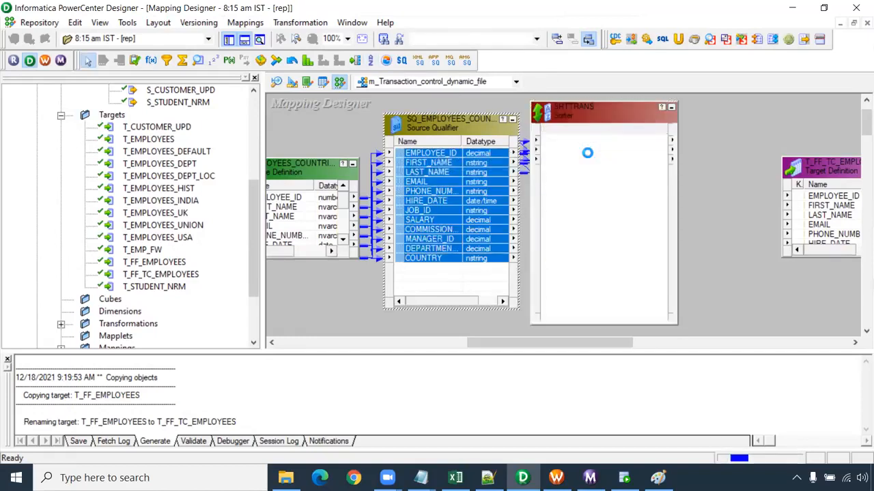
- Make COUNTRY the Sorter's key port with ascending direction and apply the change
{"action": "double_click", "coordinate": [573, 247]}
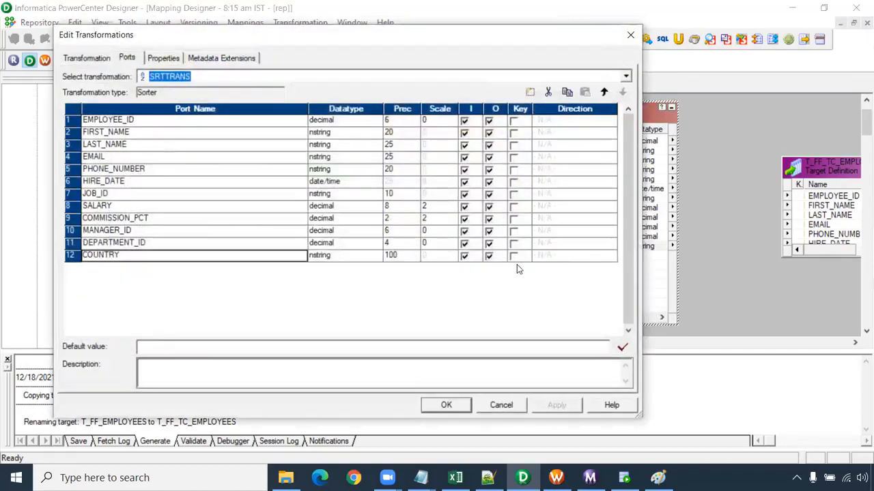
{"action": "left_click", "coordinate": [513, 256]}
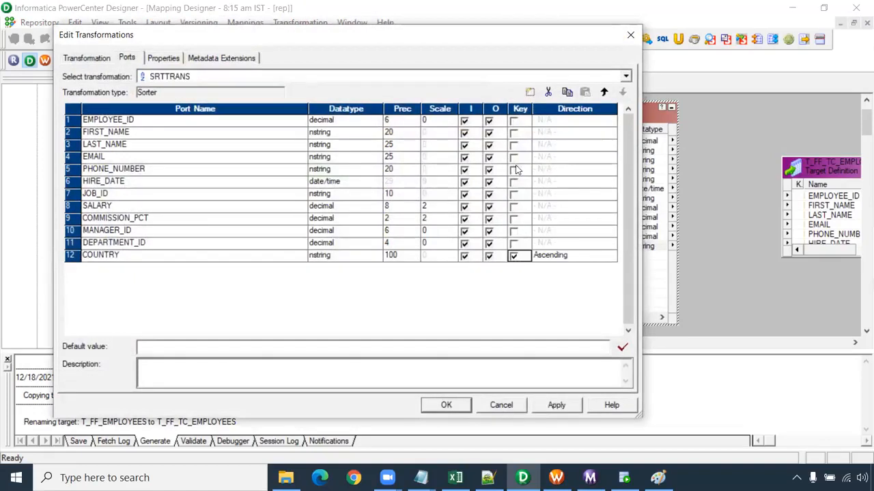
{"action": "left_click", "coordinate": [566, 405]}
{"action": "left_click", "coordinate": [460, 402]}
- Enlarge the T_FF_TC_EMPLOYEES target to list all its ports and move it farther from the Sorter, leaving room between them
{"action": "left_click_drag", "start_coordinate": [523, 346], "coordinate": [574, 346]}
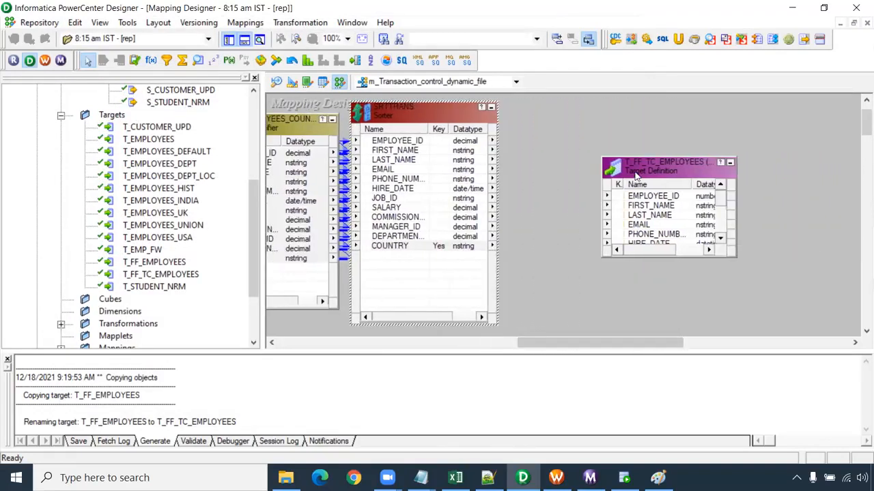
{"action": "left_click_drag", "start_coordinate": [641, 159], "coordinate": [642, 101]}
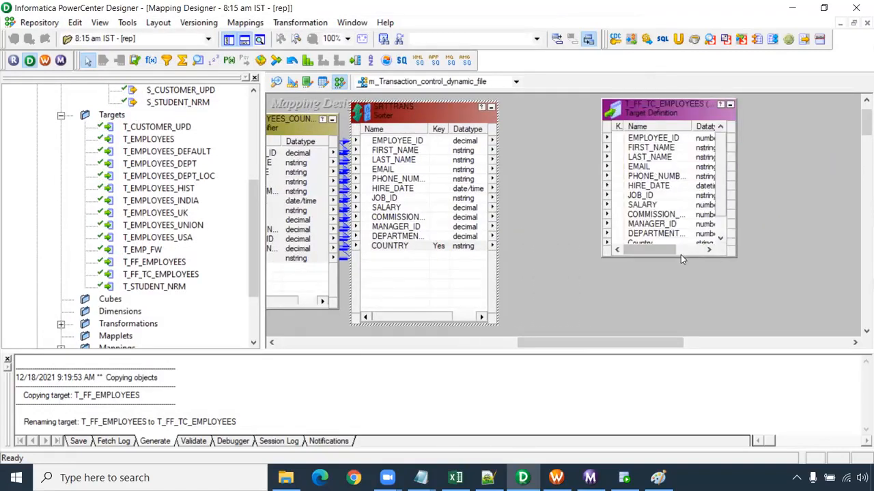
{"action": "left_click_drag", "start_coordinate": [686, 256], "coordinate": [686, 334]}
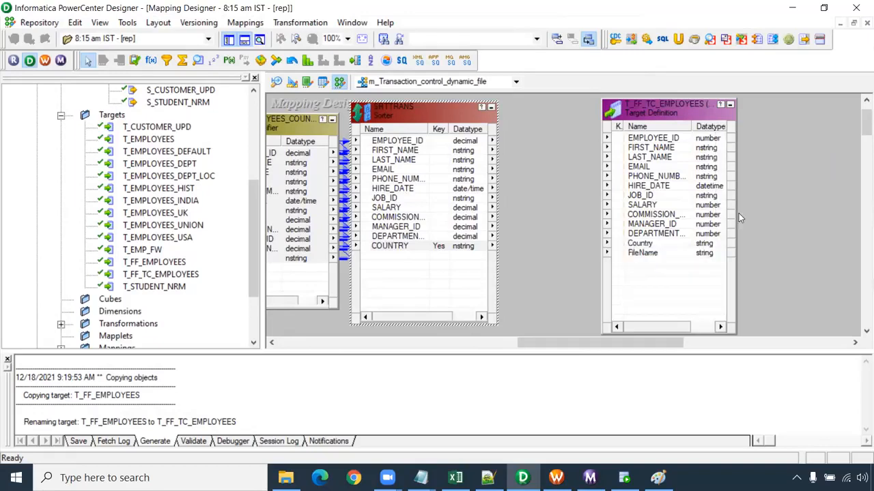
{"action": "left_click_drag", "start_coordinate": [663, 116], "coordinate": [827, 116]}
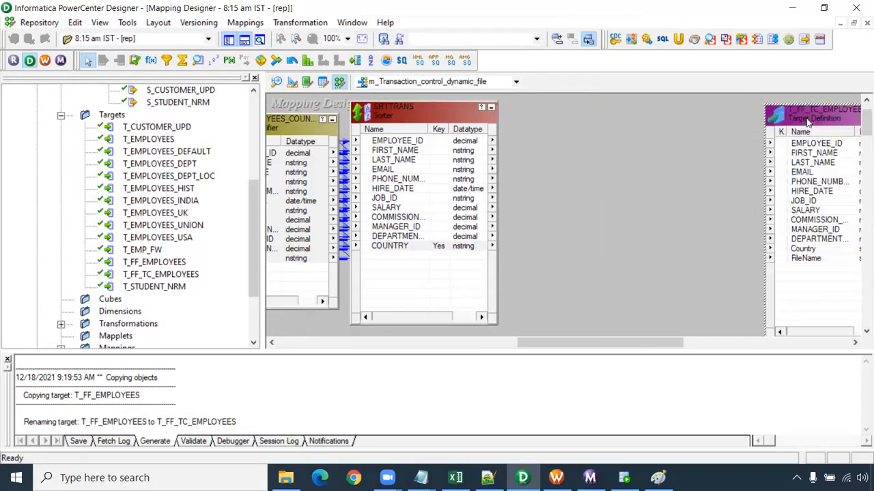
- Add an Expression transformation between the Sorter and the target, and bring all Sorter ports into it
{"action": "left_click", "coordinate": [151, 61]}
{"action": "left_click_drag", "start_coordinate": [512, 102], "coordinate": [679, 339]}
{"action": "right_click", "coordinate": [429, 142]}
{"action": "left_click", "coordinate": [432, 150]}
{"action": "left_click_drag", "start_coordinate": [418, 142], "coordinate": [566, 146]}
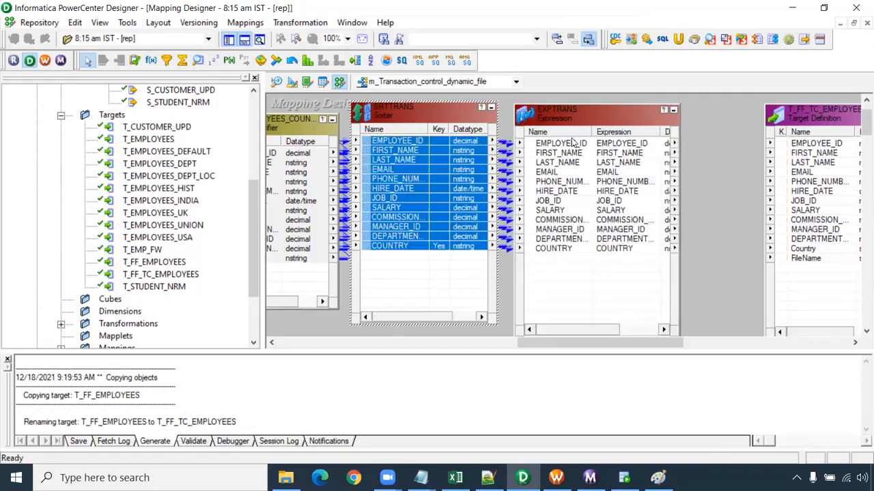
- Add an output-only string port named o_File_Name with precision 100 to the Expression transformation
{"action": "left_click", "coordinate": [564, 250]}
{"action": "double_click", "coordinate": [564, 250]}
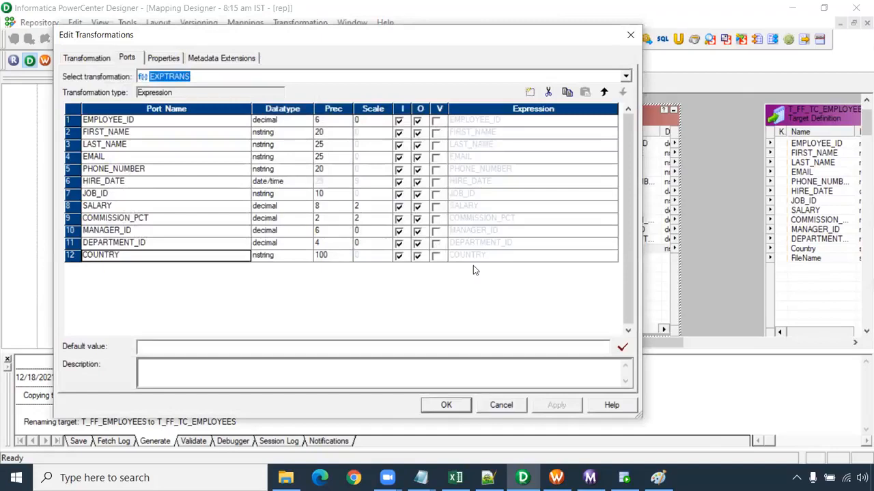
{"action": "left_click", "coordinate": [529, 91]}
{"action": "left_click", "coordinate": [146, 256]}
{"action": "left_click", "coordinate": [127, 268]}
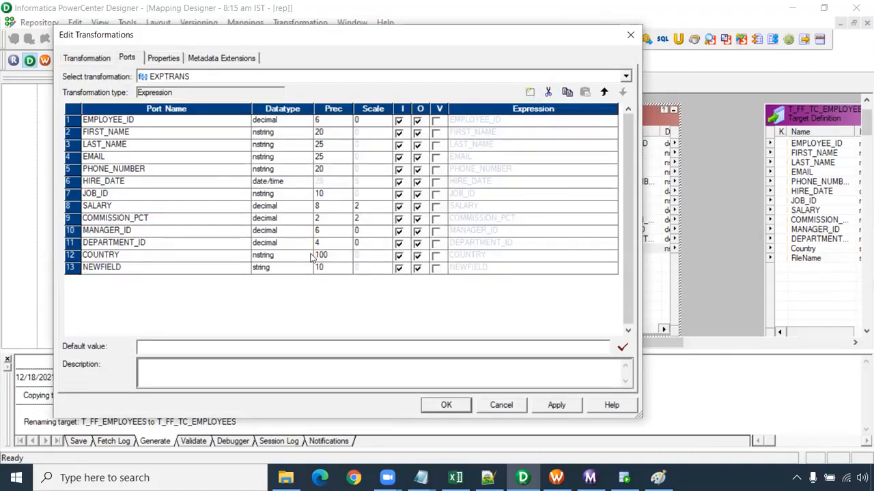
{"action": "left_click_drag", "start_coordinate": [124, 268], "coordinate": [64, 279]}
{"action": "type", "text": "o_File_Name"}
{"action": "left_click", "coordinate": [321, 268]}
{"action": "type", "text": "0"}
{"action": "left_click", "coordinate": [399, 268]}
- Set the o_File_Name port's expression to COUNTRY||'.csv'
{"action": "left_click", "coordinate": [610, 272]}
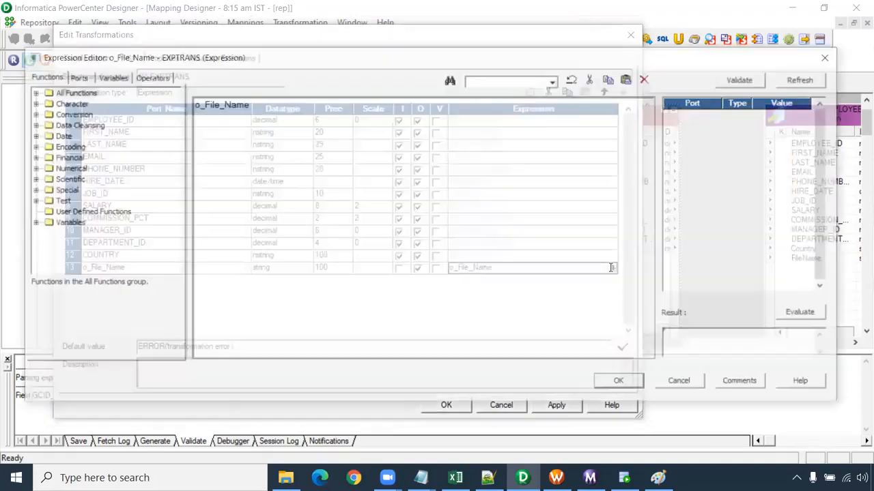
{"action": "left_click_drag", "start_coordinate": [273, 116], "coordinate": [137, 141]}
{"action": "scroll", "coordinate": [271, 193], "scroll_direction": "up", "scroll_amount": 2, "text": "ctrl"}
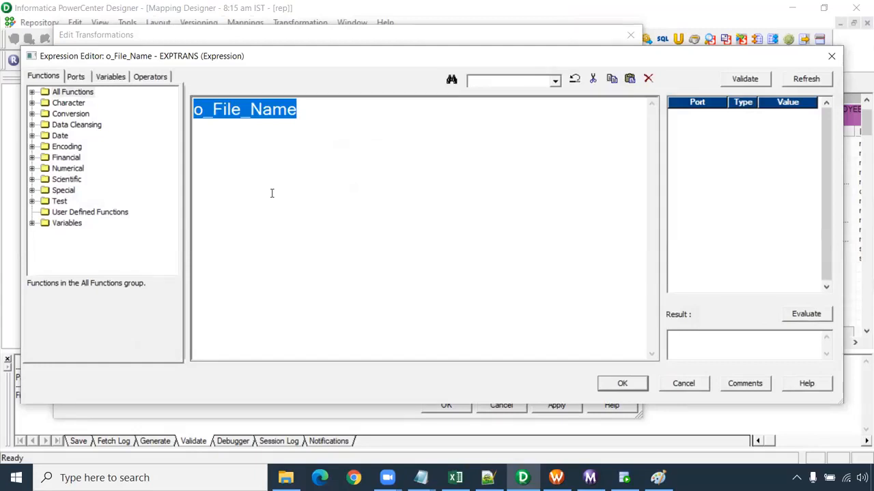
{"action": "left_click", "coordinate": [80, 76]}
{"action": "double_click", "coordinate": [89, 225]}
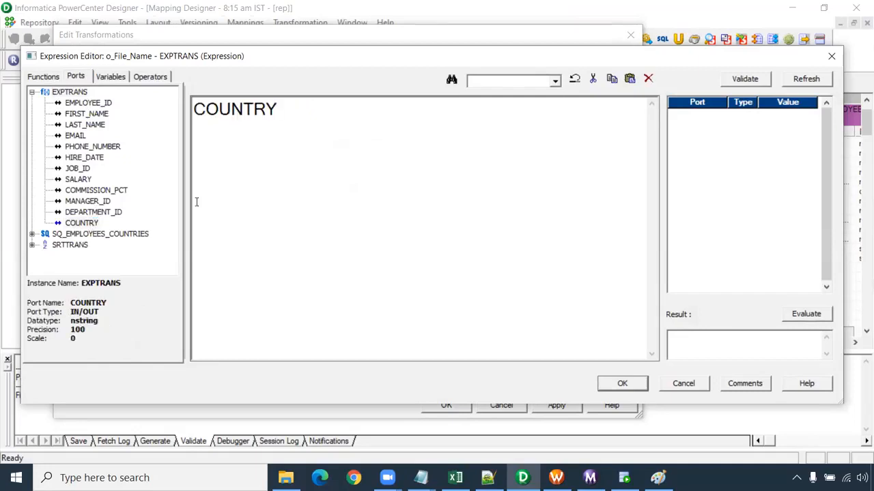
{"action": "type", "text": "||'.csv"}
- Extend the o_File_Name expression to 'COUNTRY_'||COUNTRY||'.csv', validate it and accept it
{"action": "left_click", "coordinate": [197, 109]}
{"action": "left_click_drag", "start_coordinate": [277, 110], "coordinate": [194, 117]}
{"action": "key", "text": "ctrl+c"}
{"action": "left_click", "coordinate": [196, 108]}
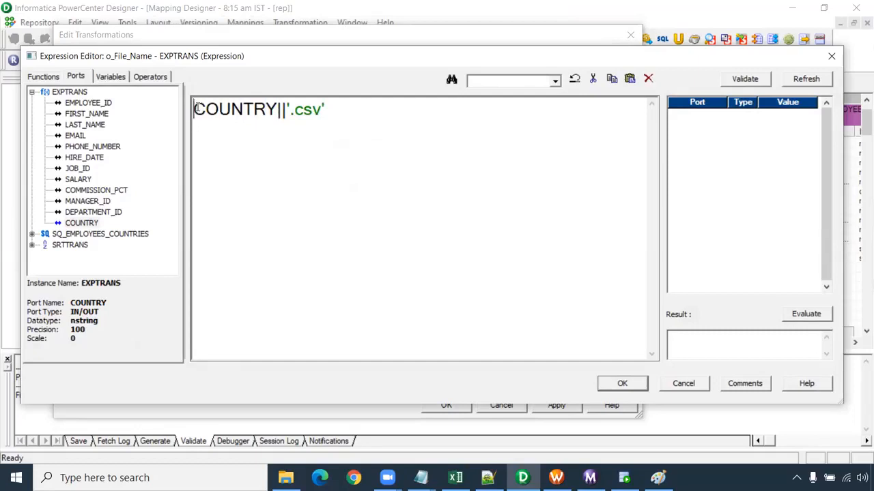
{"action": "key", "text": "ctrl+v"}
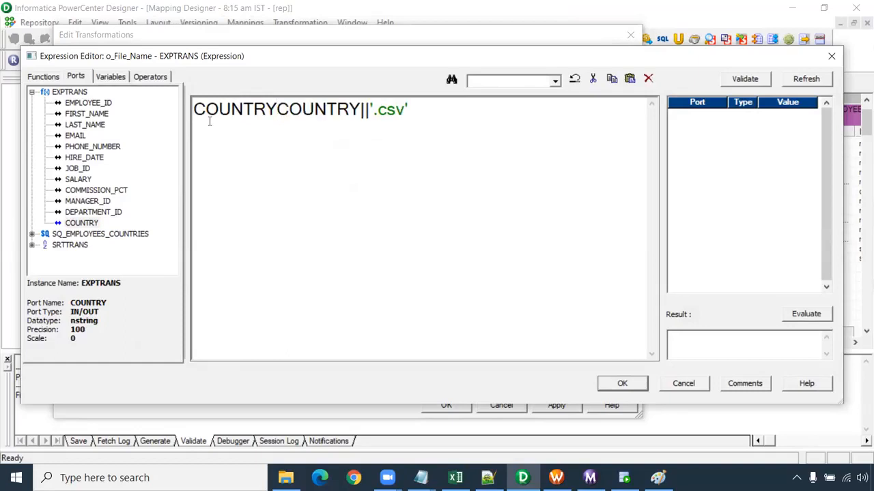
{"action": "type", "text": "'"}
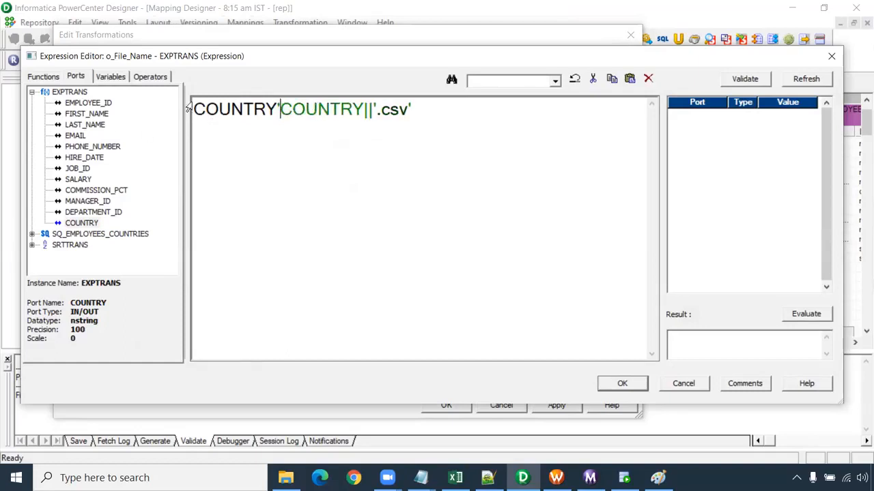
{"action": "left_click", "coordinate": [195, 109]}
{"action": "type", "text": "'"}
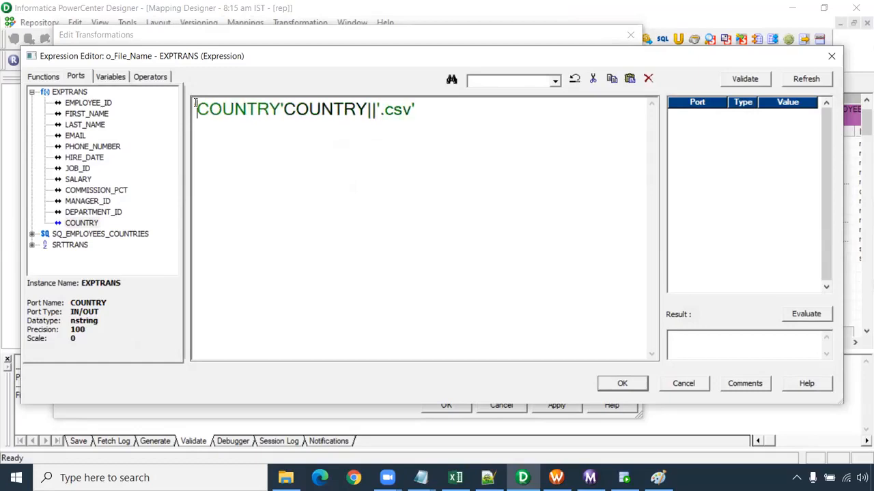
{"action": "type", "text": "'||"}
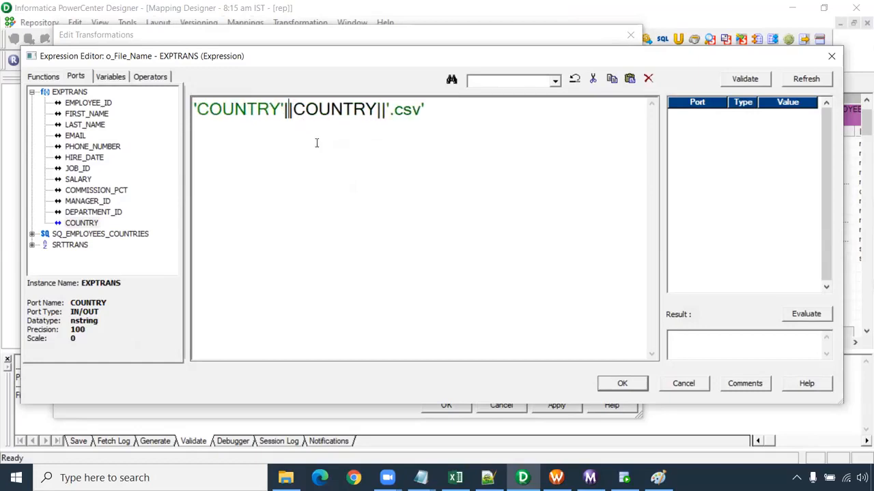
{"action": "key", "text": "Left"}
{"action": "type", "text": "_"}
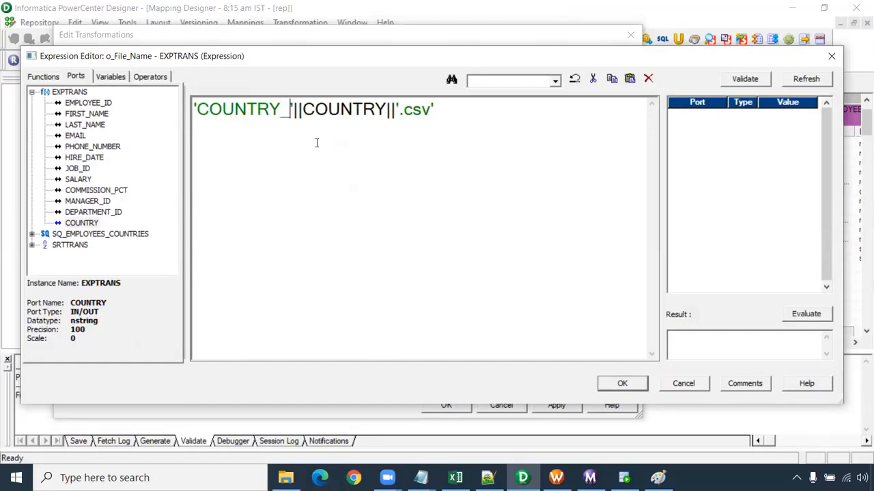
{"action": "left_click", "coordinate": [744, 79]}
{"action": "left_click", "coordinate": [484, 264]}
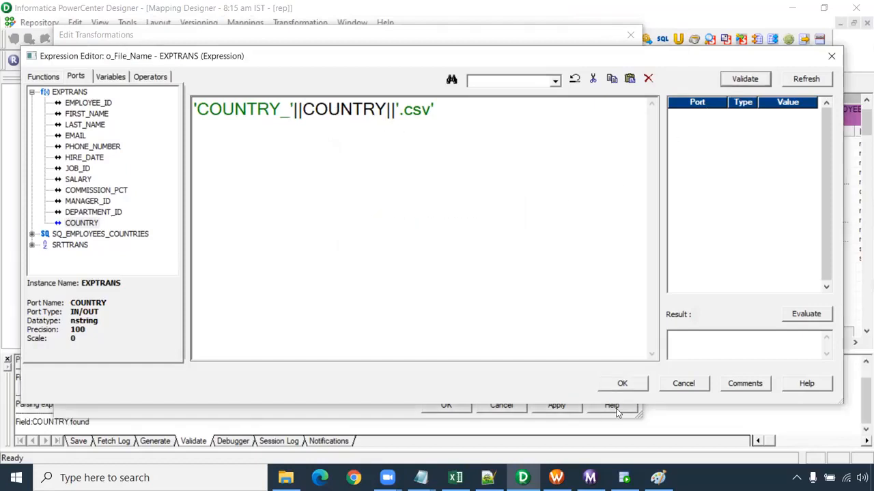
{"action": "left_click", "coordinate": [622, 383]}
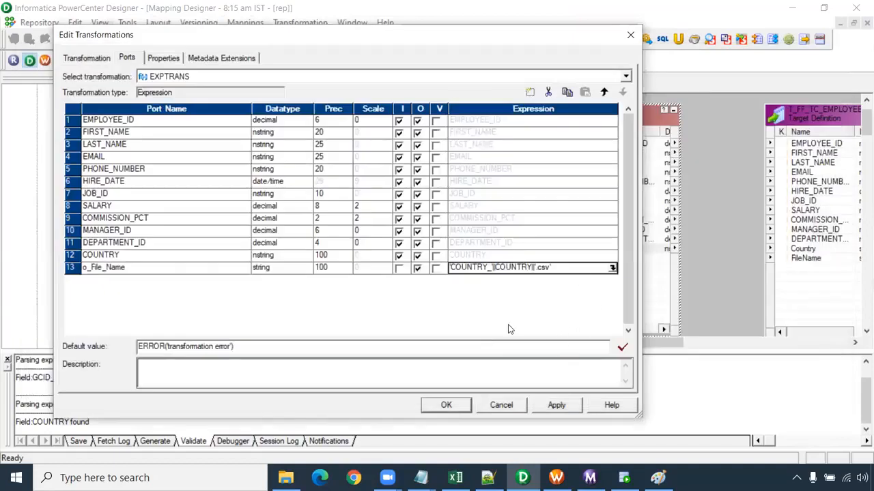
- Add a variable port named v_change_flag with integer datatype below o_File_Name in the Expression transformation
{"action": "left_click", "coordinate": [164, 269]}
{"action": "left_click", "coordinate": [529, 93]}
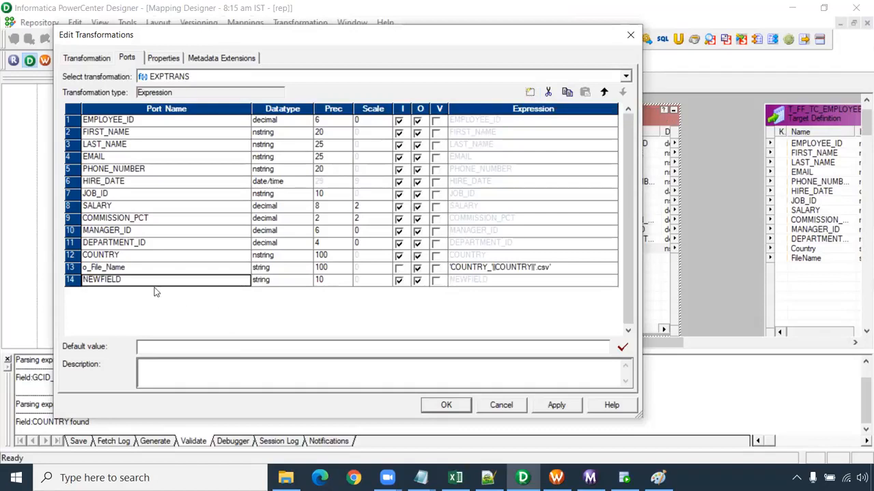
{"action": "left_click", "coordinate": [125, 280]}
{"action": "double_click", "coordinate": [125, 280]}
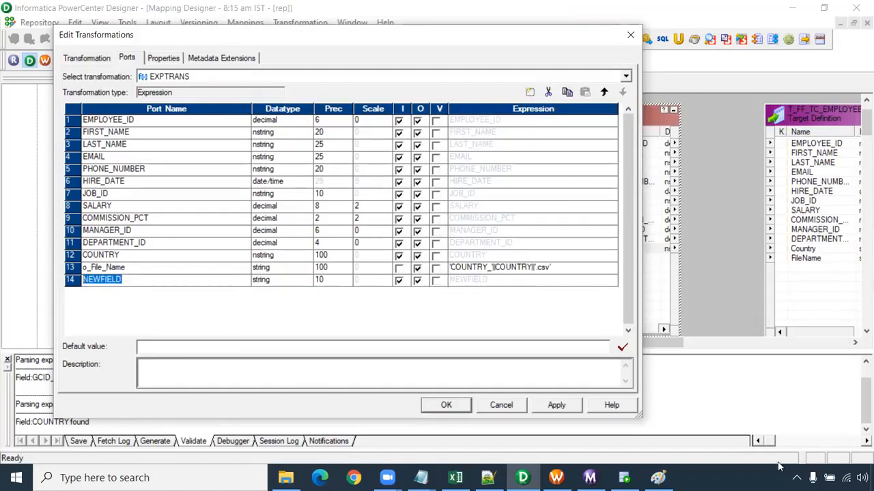
{"action": "type", "text": "v"}
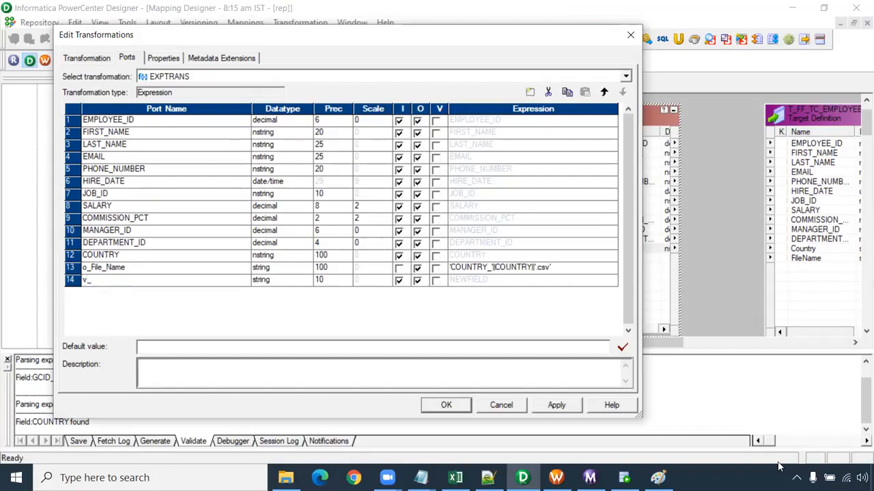
{"action": "type", "text": "_change_flag"}
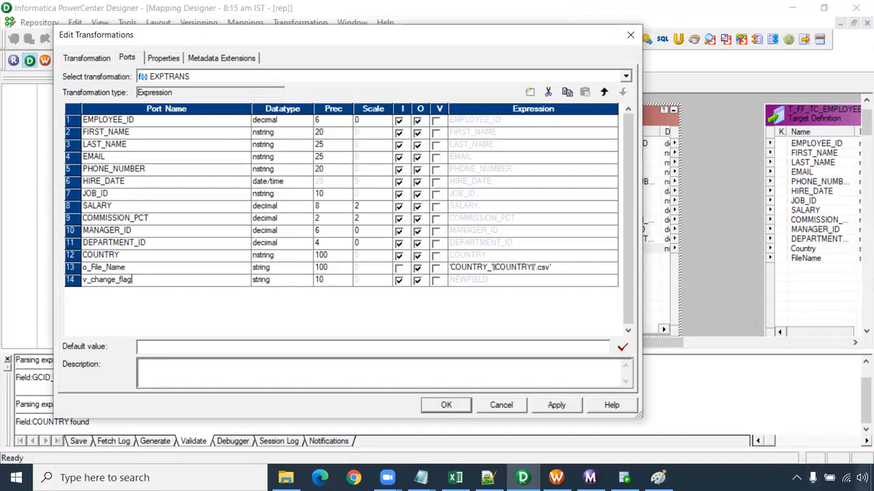
{"action": "left_click", "coordinate": [288, 278]}
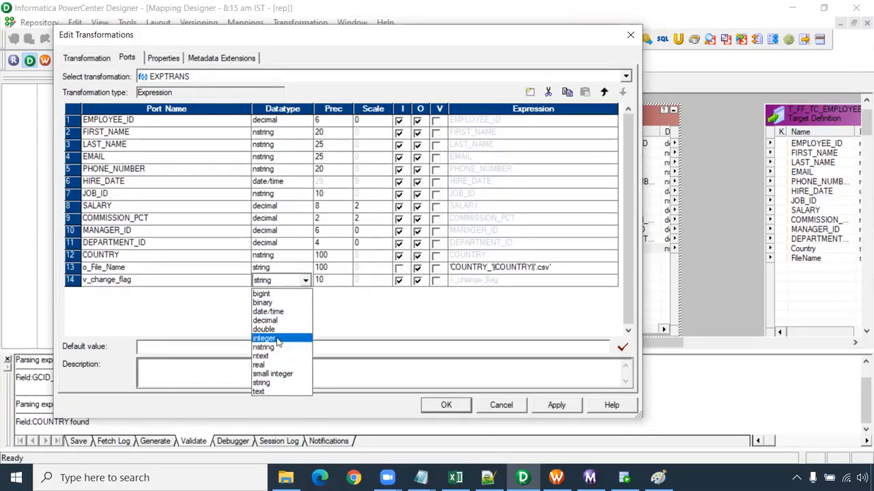
{"action": "left_click", "coordinate": [273, 339]}
{"action": "left_click", "coordinate": [436, 280]}
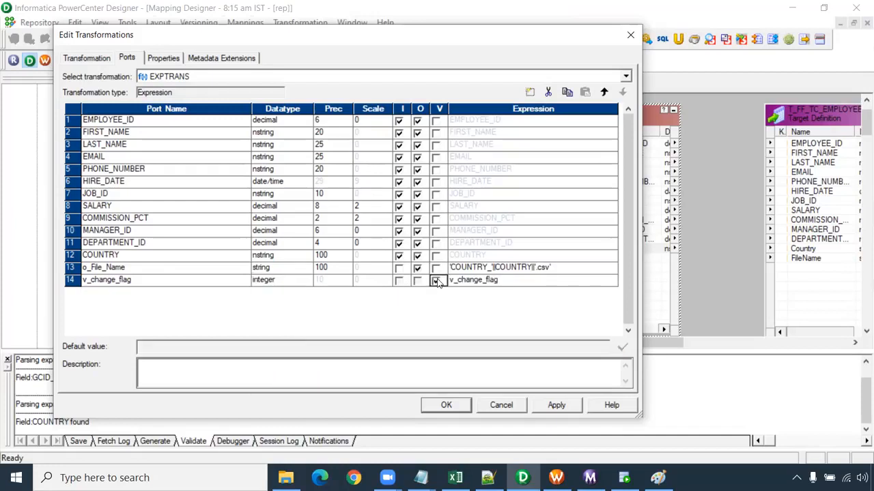
- Start v_change_flag's expression with an IIF condition testing COUNTRY!=prev_COUNTRY
{"action": "left_click", "coordinate": [610, 280]}
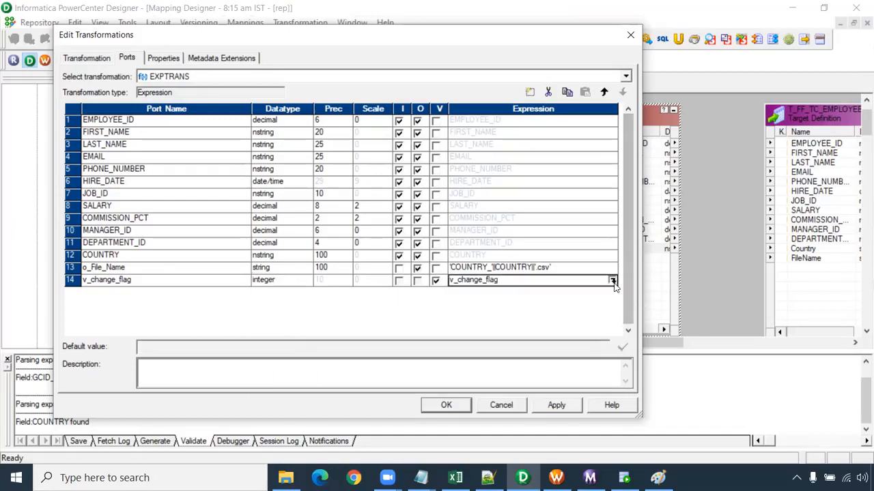
{"action": "left_click", "coordinate": [614, 280]}
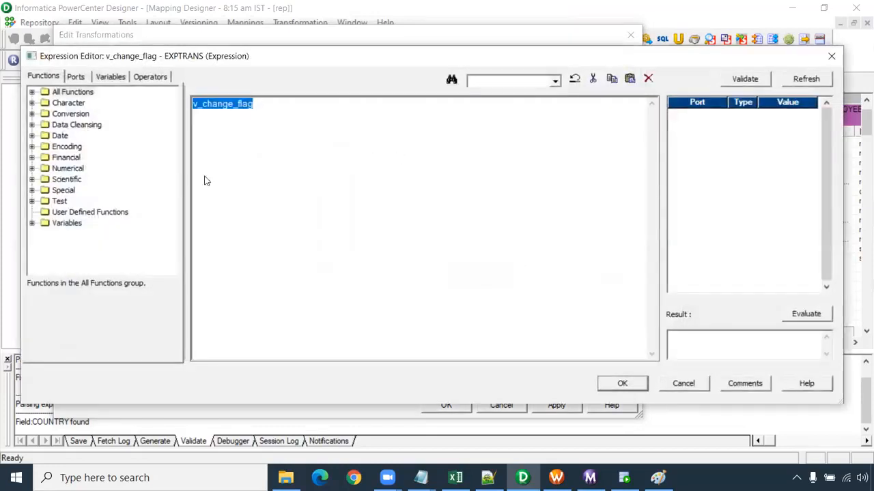
{"action": "scroll", "coordinate": [283, 174], "scroll_direction": "up", "scroll_amount": 2}
{"action": "type", "text": "IIF"}
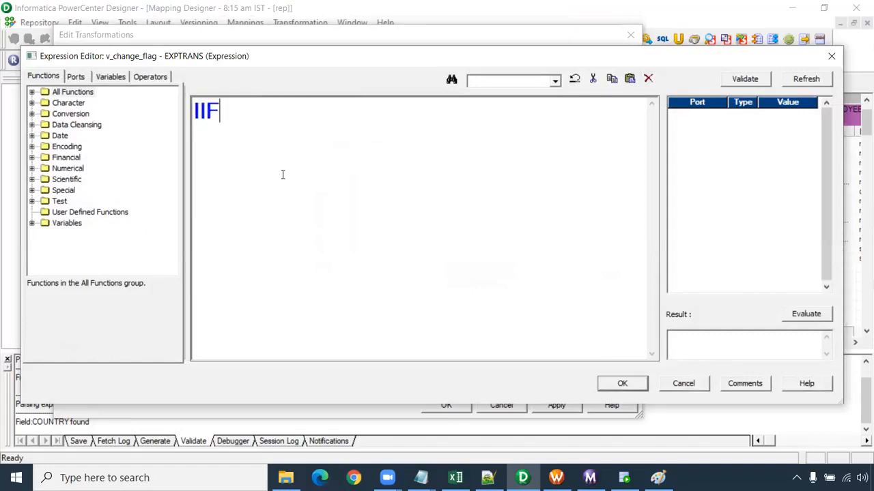
{"action": "type", "text": "("}
{"action": "left_click", "coordinate": [76, 76]}
{"action": "double_click", "coordinate": [82, 222]}
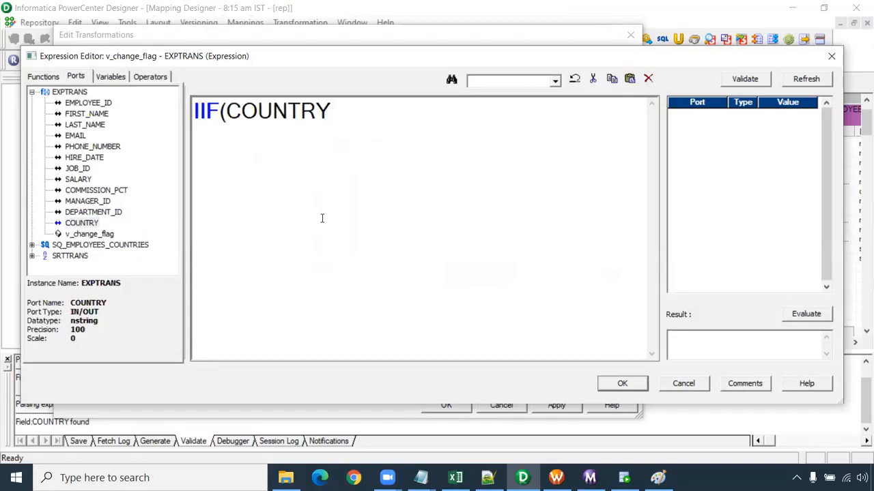
{"action": "type", "text": "!=prev"}
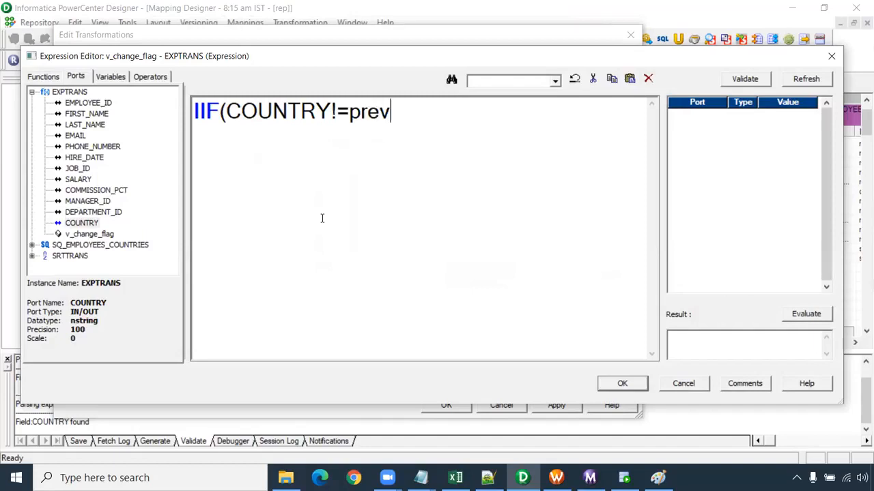
{"action": "type", "text": "_"}
{"action": "double_click", "coordinate": [82, 223]}
- Complete the v_change_flag expression as IIF(COUNTRY!=prev_COUNTRY,1,0) and accept it
{"action": "left_click_drag", "start_coordinate": [530, 118], "coordinate": [342, 117]}
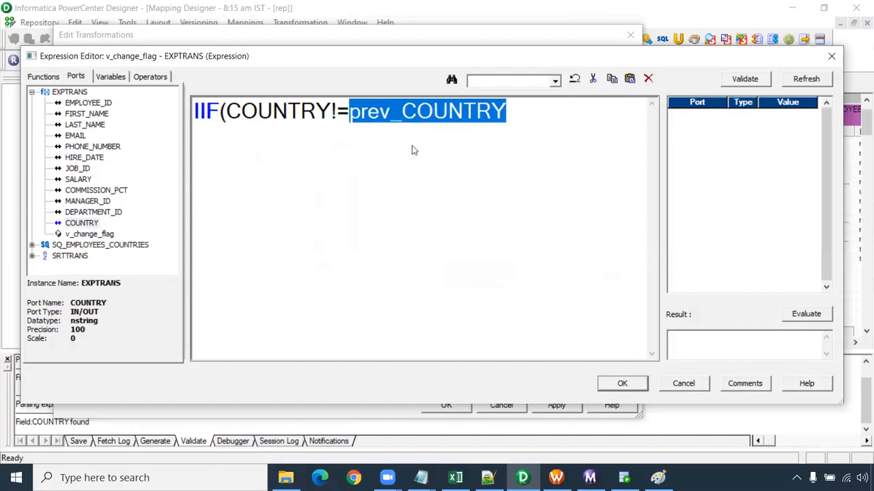
{"action": "left_click", "coordinate": [505, 117]}
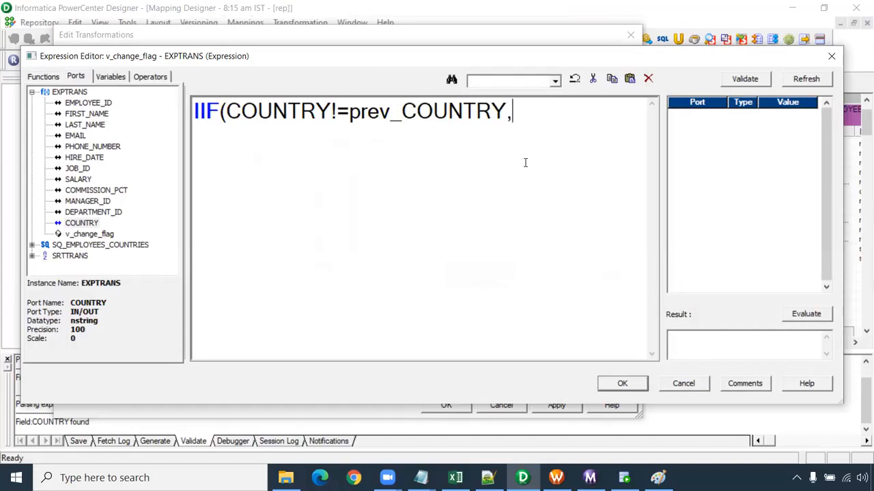
{"action": "left_click_drag", "start_coordinate": [350, 111], "coordinate": [506, 110]}
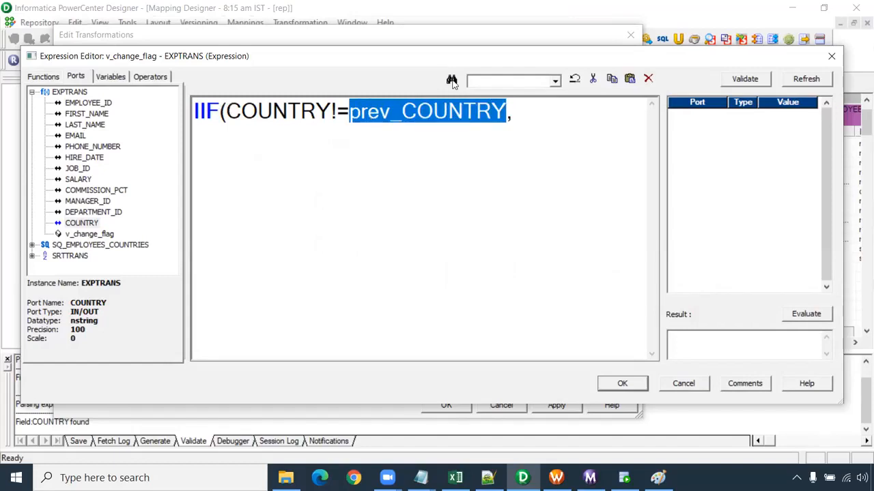
{"action": "left_click", "coordinate": [518, 117]}
{"action": "type", "text": "1,0)"}
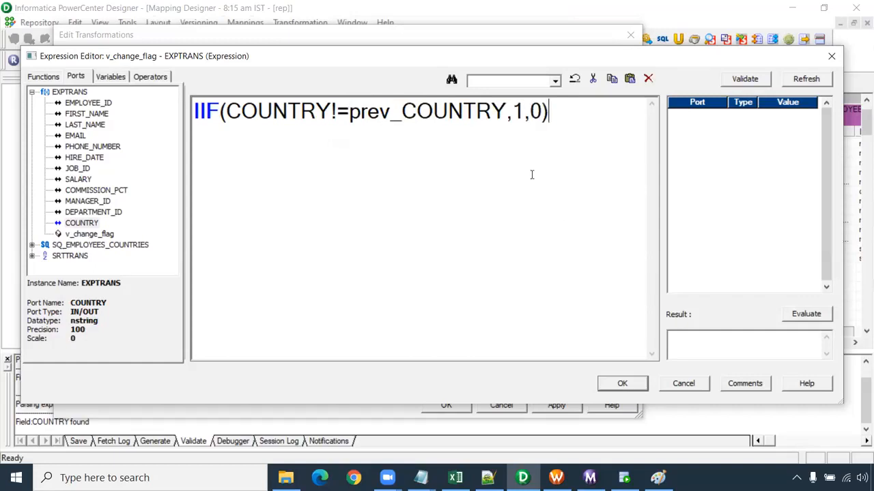
{"action": "left_click_drag", "start_coordinate": [509, 115], "coordinate": [352, 118]}
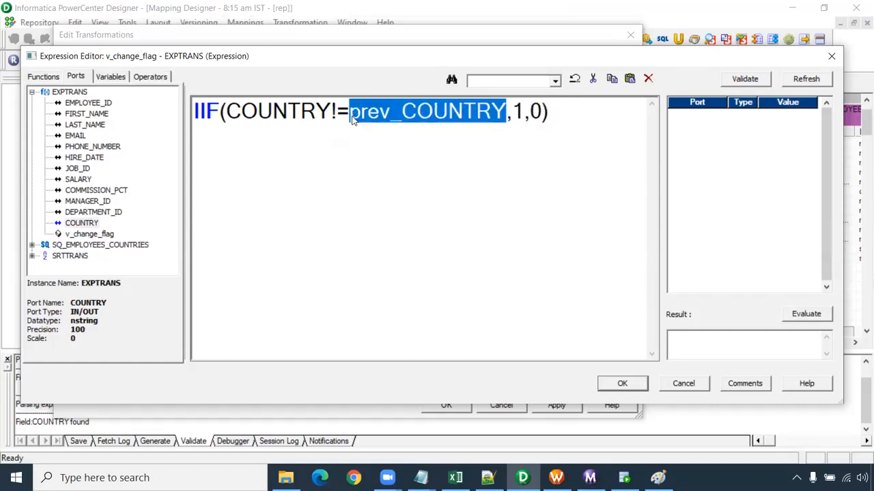
{"action": "left_click", "coordinate": [623, 384]}
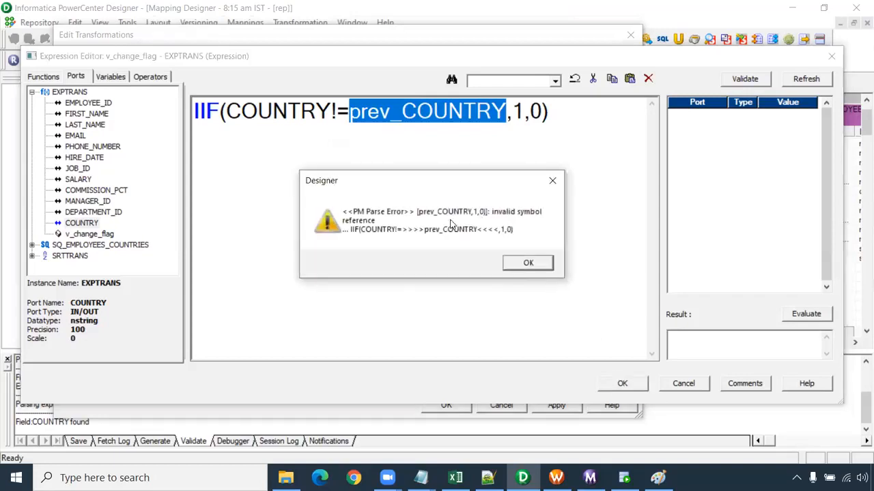
{"action": "left_click", "coordinate": [529, 265]}
{"action": "left_click", "coordinate": [458, 266]}
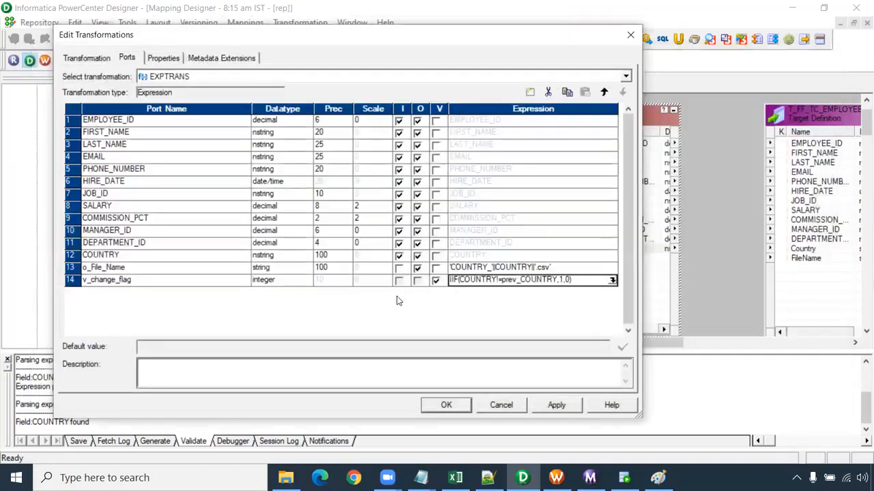
- Add a string variable port named prev_COUNTRY with precision 100 below v_change_flag
{"action": "left_click", "coordinate": [151, 285]}
{"action": "left_click", "coordinate": [530, 91]}
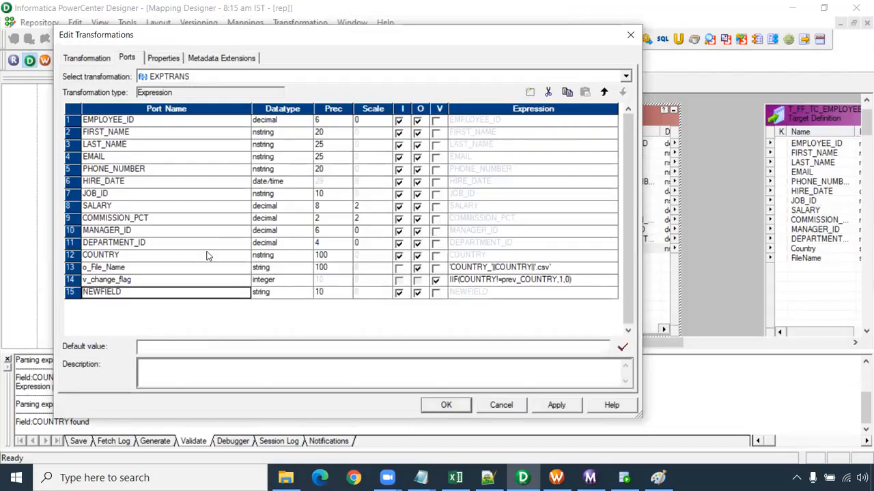
{"action": "left_click", "coordinate": [114, 295]}
{"action": "type", "text": "prev_COUNTRY"}
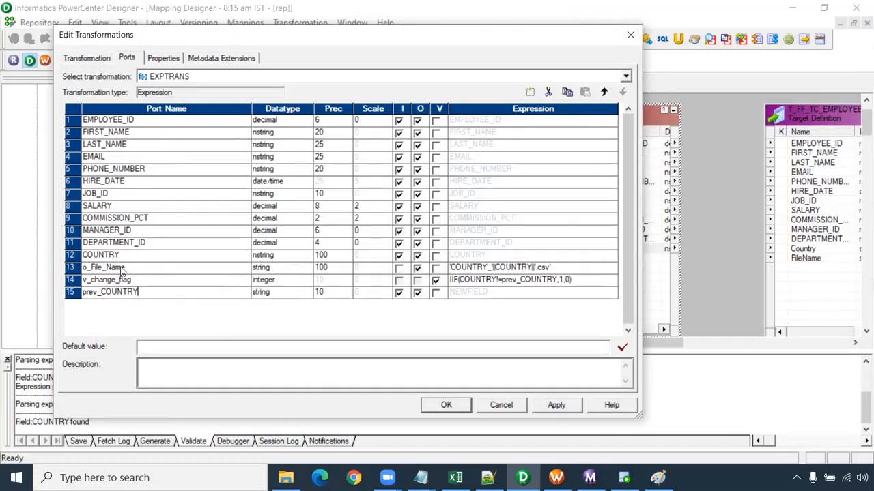
{"action": "left_click", "coordinate": [325, 292]}
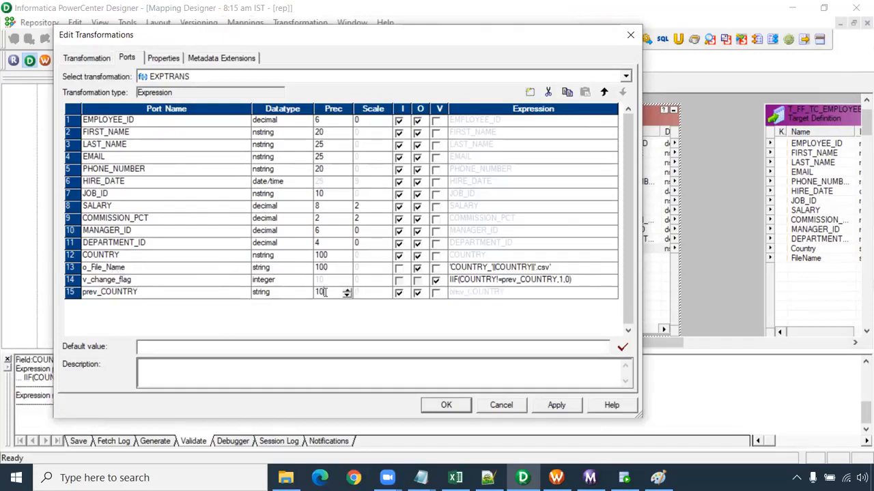
{"action": "type", "text": "0"}
{"action": "left_click", "coordinate": [435, 292]}
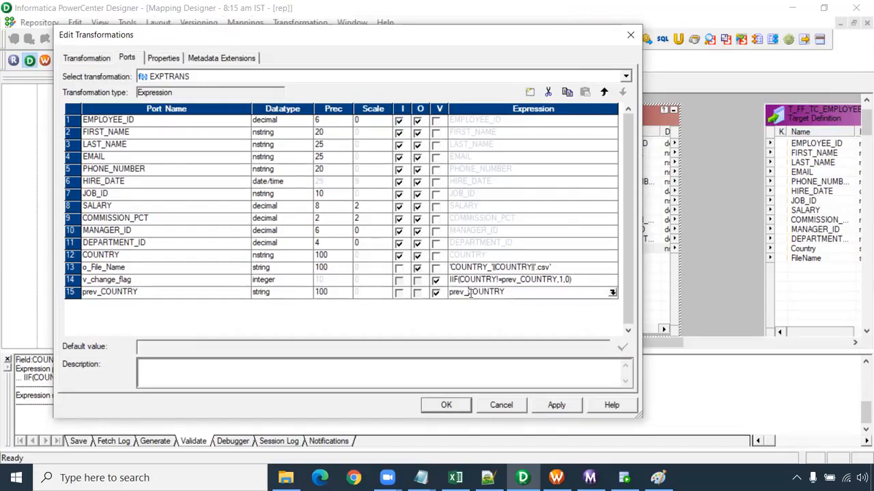
- Set the prev_COUNTRY port's expression to COUNTRY
{"action": "key", "text": "Delete"}
{"action": "key", "text": "Delete"}
{"action": "key", "text": "Delete"}
{"action": "key", "text": "Delete"}
{"action": "key", "text": "Delete"}
- Add a port named o_change_flag below prev_COUNTRY, reusing the copied v_change_flag name with an o prefix
{"action": "left_click", "coordinate": [108, 281]}
{"action": "left_click", "coordinate": [129, 281]}
{"action": "key", "text": "ctrl+c"}
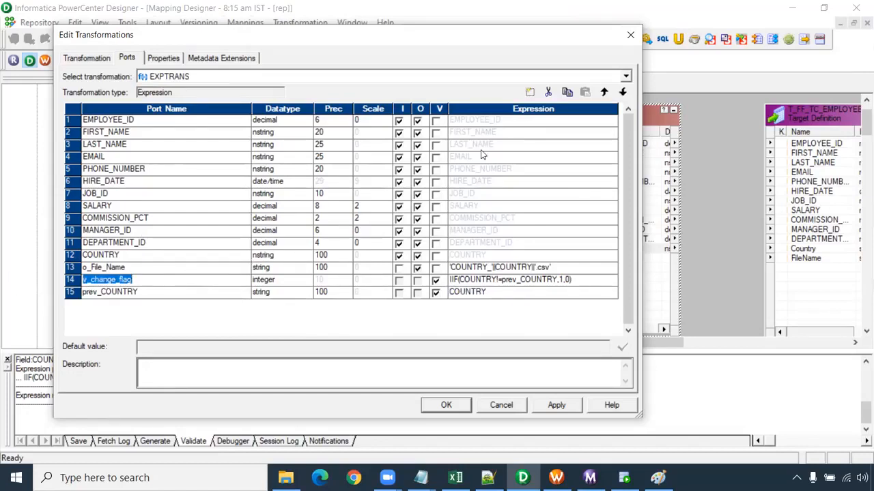
{"action": "left_click", "coordinate": [529, 93]}
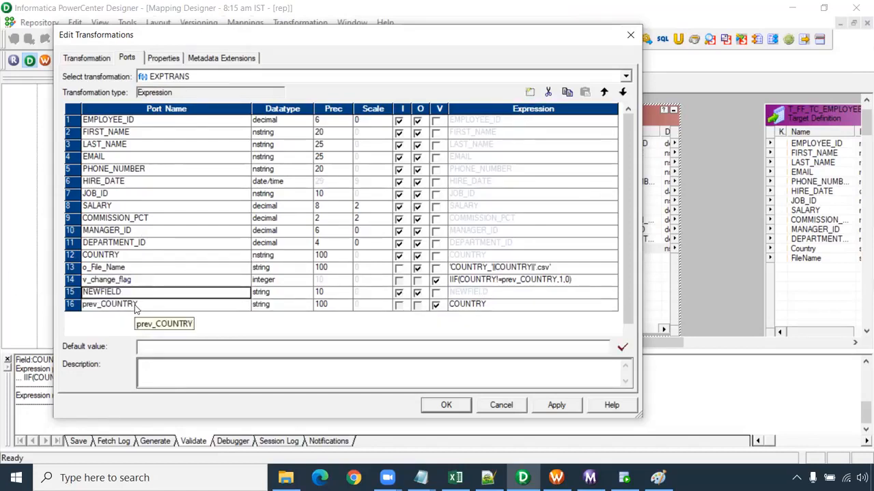
{"action": "left_click", "coordinate": [622, 92]}
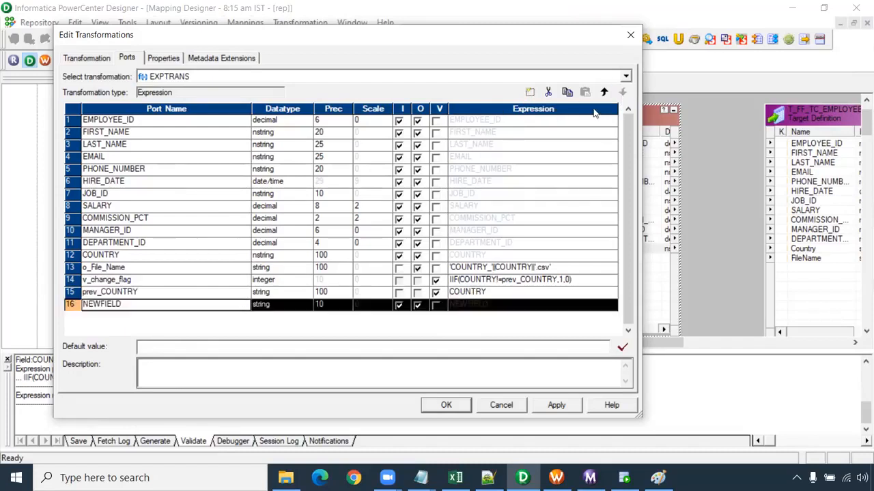
{"action": "left_click", "coordinate": [102, 304]}
{"action": "key", "text": "ctrl+v"}
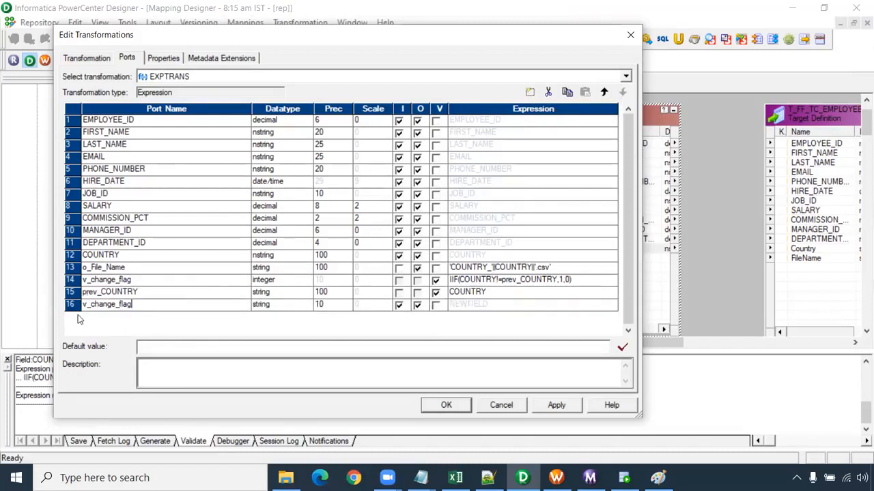
{"action": "left_click", "coordinate": [87, 304]}
{"action": "key", "text": "BackSpace"}
{"action": "type", "text": "o"}
- Make o_change_flag an output-only integer port with the expression v_change_flag and apply the changes
{"action": "left_click", "coordinate": [299, 306]}
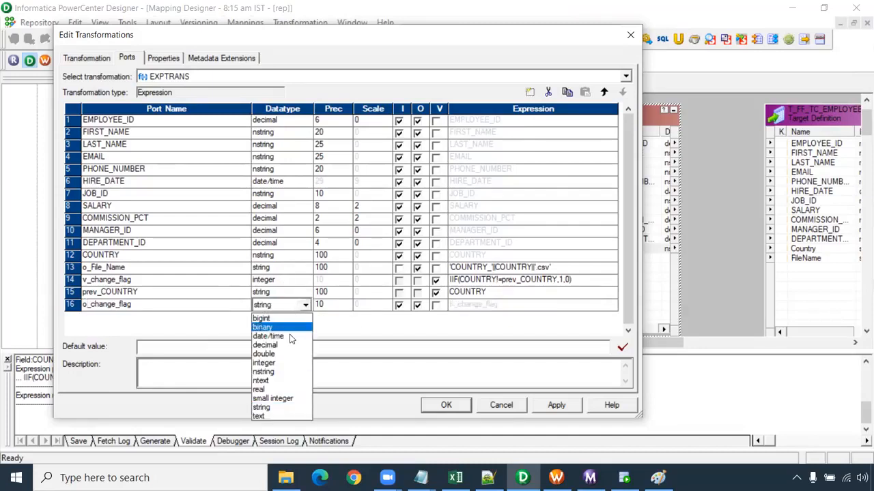
{"action": "left_click", "coordinate": [280, 363]}
{"action": "left_click", "coordinate": [399, 305]}
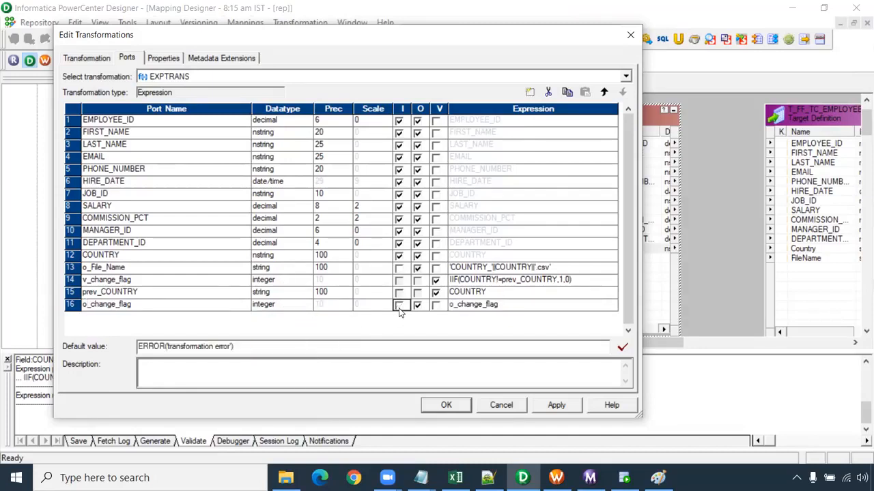
{"action": "left_click", "coordinate": [452, 305]}
{"action": "key", "text": "Delete"}
{"action": "type", "text": "v"}
{"action": "left_click", "coordinate": [555, 406]}
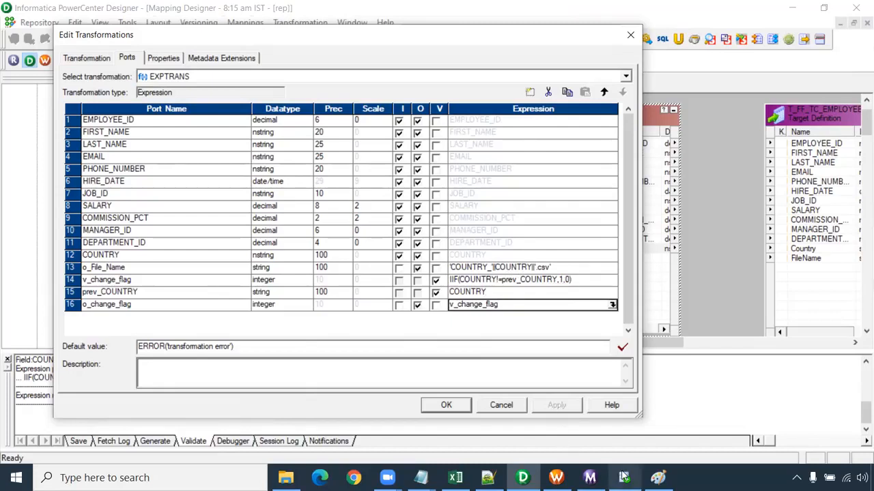
- Review the change_flag column in the Paint diagram, return to Designer and accept the Expression transformation's port changes
{"action": "left_click", "coordinate": [623, 477]}
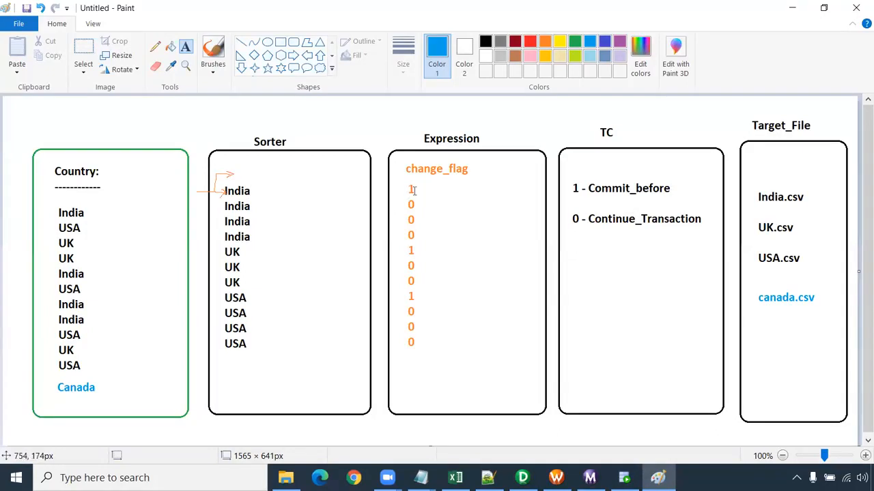
{"action": "key", "text": "alt+Tab"}
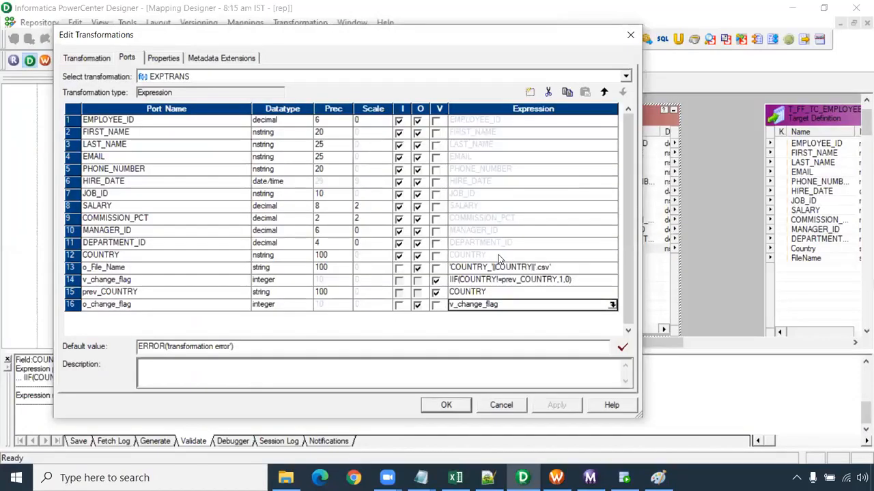
{"action": "left_click", "coordinate": [435, 280]}
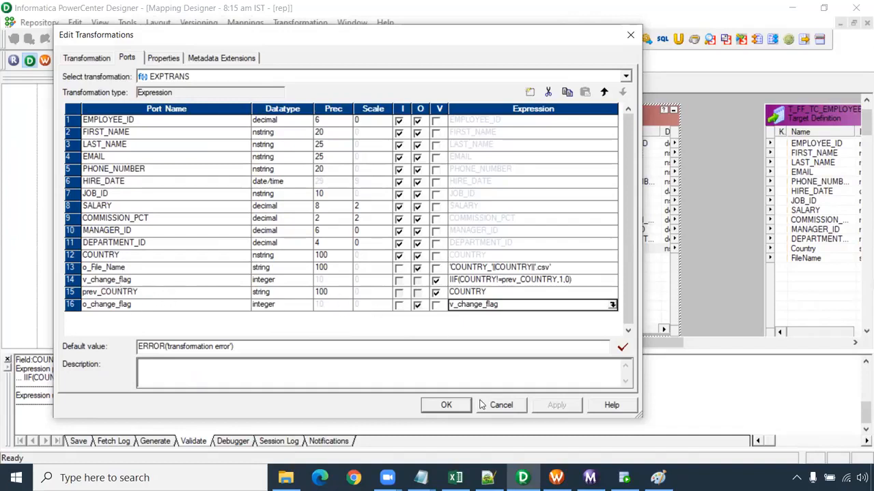
{"action": "left_click", "coordinate": [454, 405]}
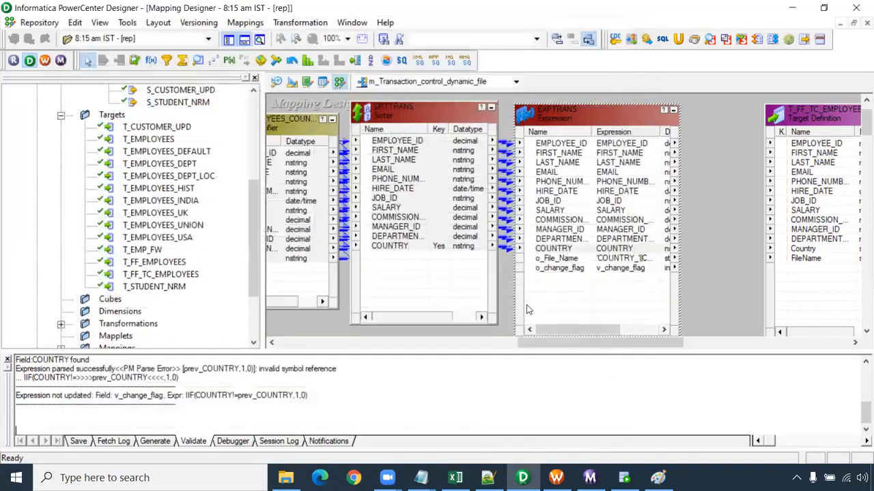
- Move the T_FF_TC_EMPLOYEES target farther from the Expression and place a Transaction Control transformation between them
{"action": "left_click_drag", "start_coordinate": [539, 342], "coordinate": [625, 343]}
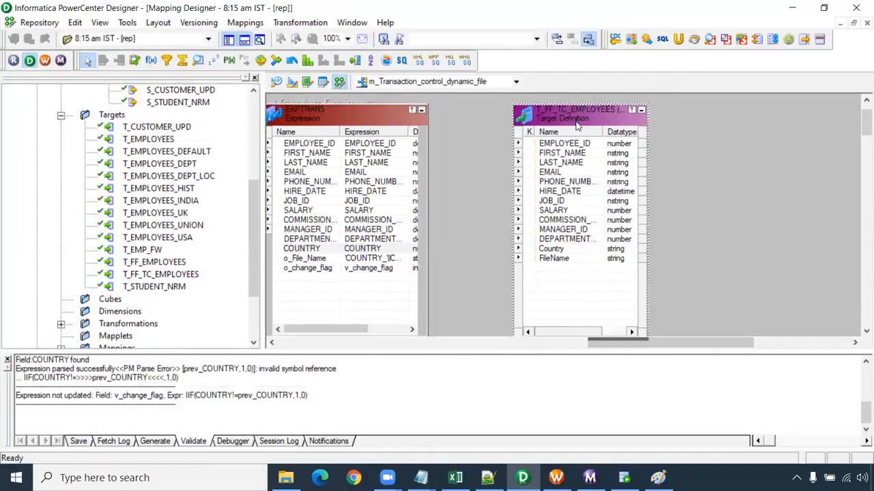
{"action": "left_click_drag", "start_coordinate": [575, 125], "coordinate": [805, 126]}
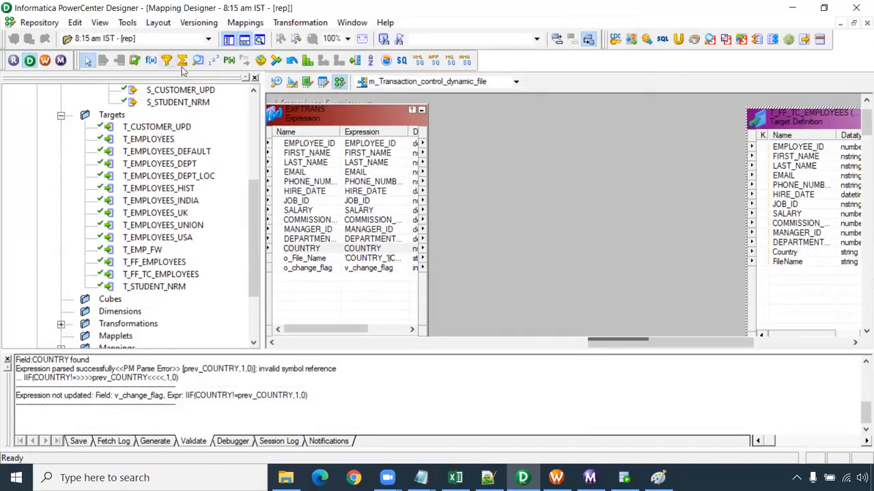
{"action": "left_click", "coordinate": [387, 62]}
{"action": "left_click_drag", "start_coordinate": [465, 106], "coordinate": [705, 366]}
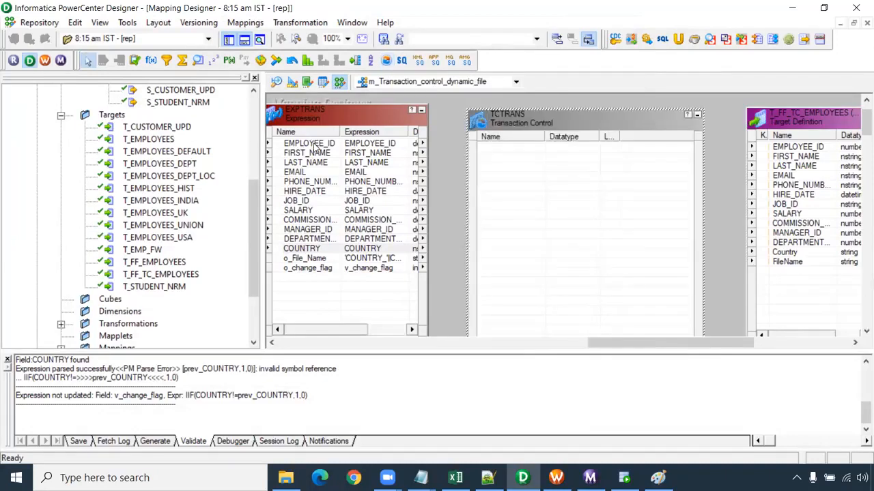
- Link all Expression output ports, EMPLOYEE_ID through o_change_flag, into the Transaction Control transformation
{"action": "left_click", "coordinate": [316, 148]}
{"action": "left_click", "coordinate": [330, 269], "text": "shift"}
{"action": "left_click_drag", "start_coordinate": [316, 145], "coordinate": [523, 166]}
- In TCTRANS, edit the Transaction Control Condition to put IIF(o_change_flag=1, before TC_CONTINUE_TRANSACTION
{"action": "left_click", "coordinate": [516, 254]}
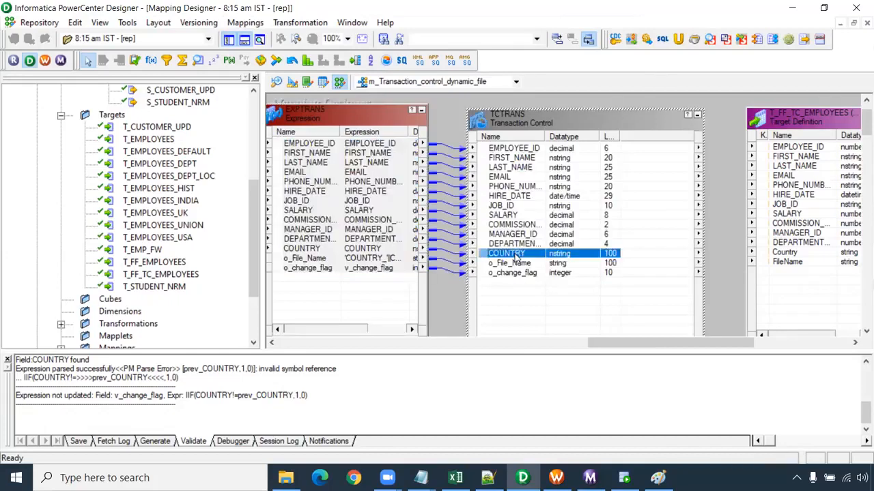
{"action": "double_click", "coordinate": [516, 254]}
{"action": "left_click", "coordinate": [172, 62]}
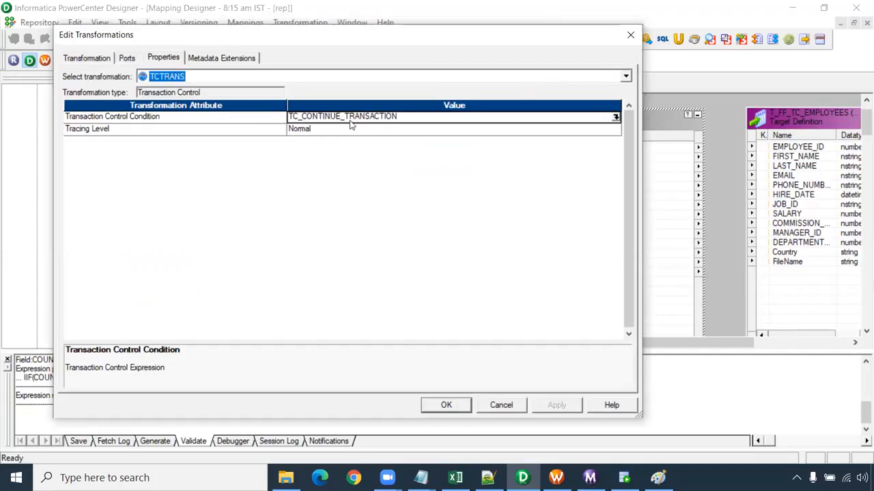
{"action": "left_click", "coordinate": [616, 117]}
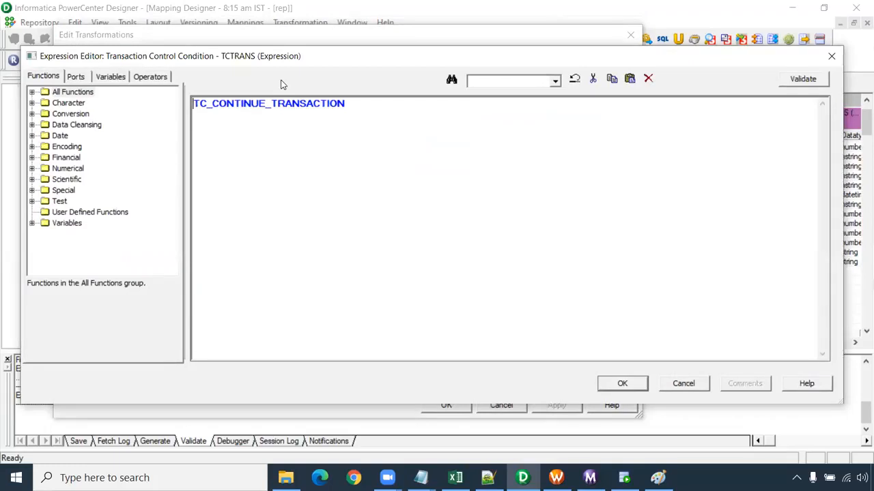
{"action": "left_click", "coordinate": [197, 108]}
{"action": "scroll", "coordinate": [286, 171], "scroll_direction": "up", "scroll_amount": 9}
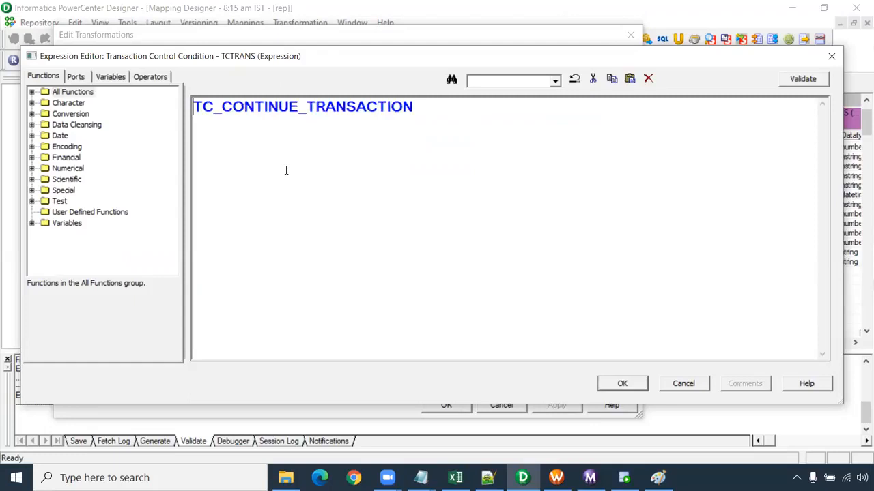
{"action": "type", "text": "IIF"}
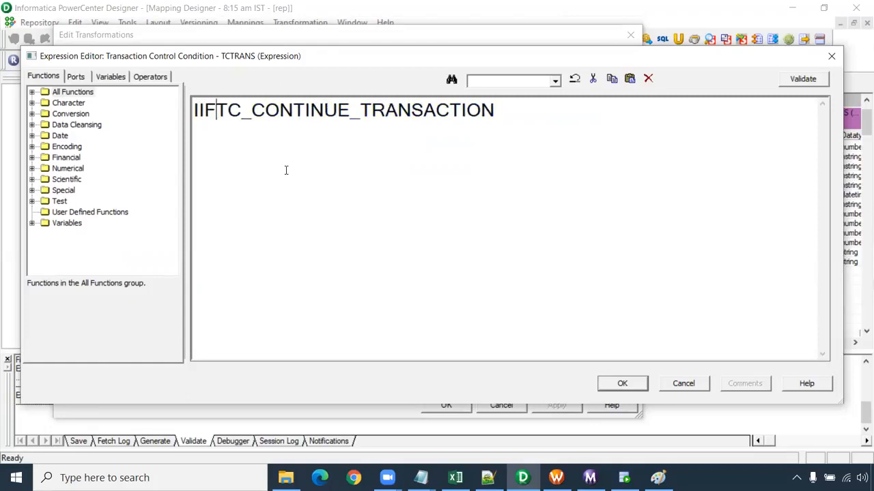
{"action": "type", "text": "("}
{"action": "left_click", "coordinate": [76, 77]}
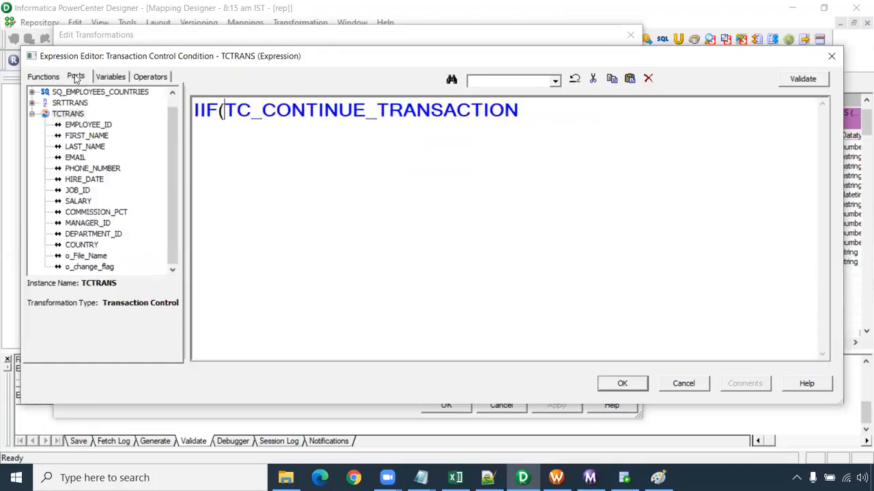
{"action": "double_click", "coordinate": [102, 269]}
{"action": "type", "text": "=1,"}
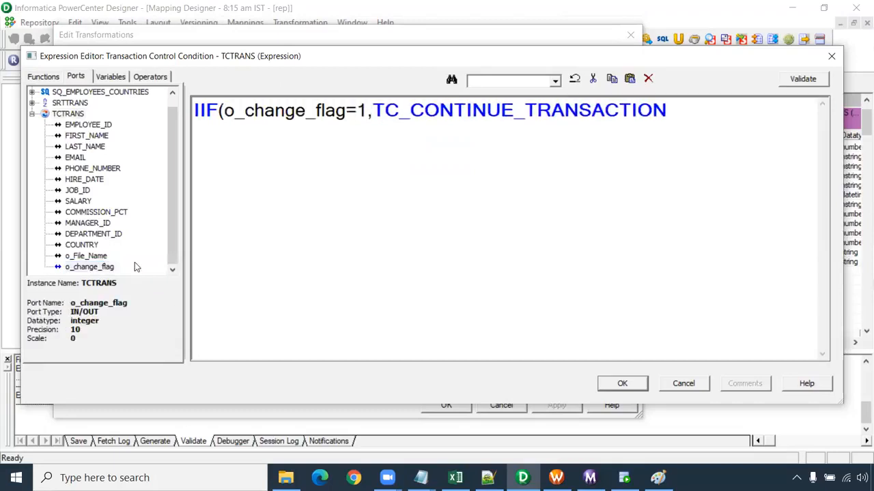
- Review the built-in transaction constants and insert TC_COMMIT_BEFORE as the IIF true result, separated by a comma from TC_CONTINUE_TRANSACTION
{"action": "left_click", "coordinate": [109, 80]}
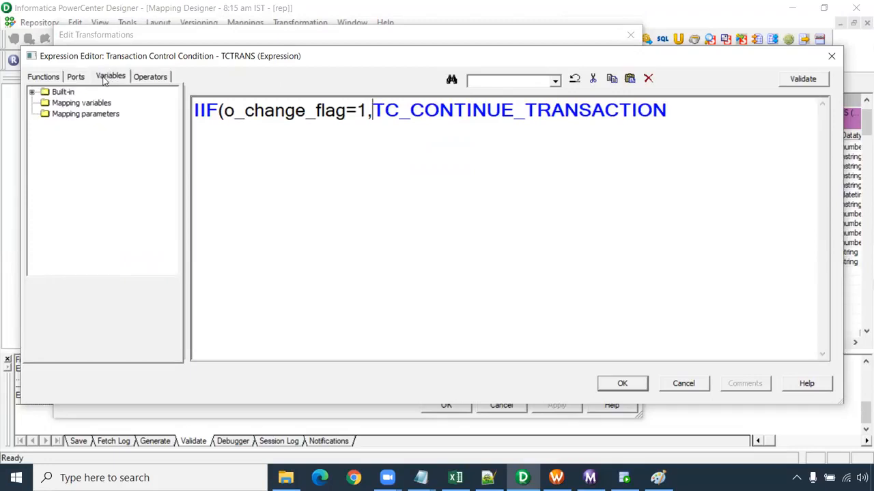
{"action": "left_click", "coordinate": [34, 93]}
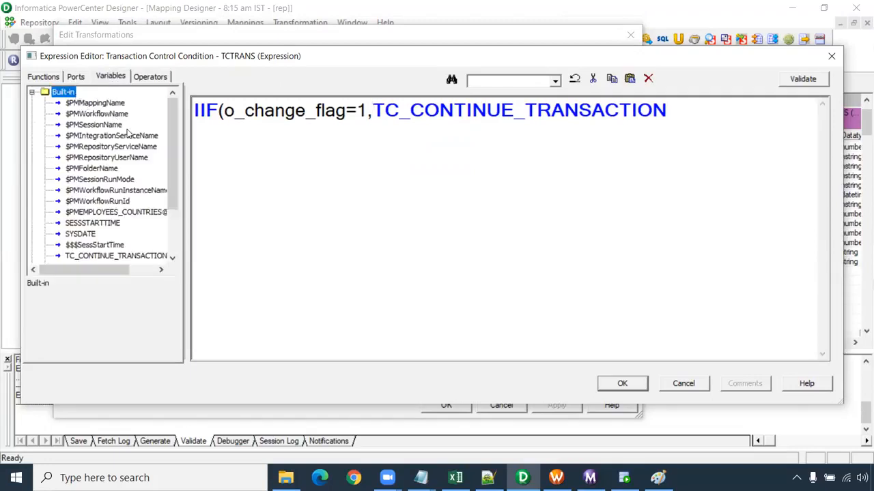
{"action": "scroll", "coordinate": [135, 148], "scroll_direction": "down", "scroll_amount": 2}
{"action": "left_click", "coordinate": [117, 191]}
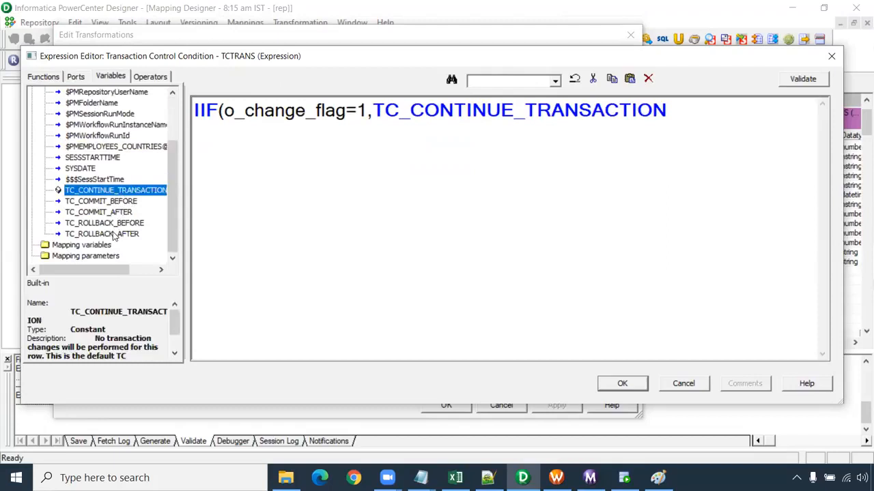
{"action": "left_click", "coordinate": [112, 234]}
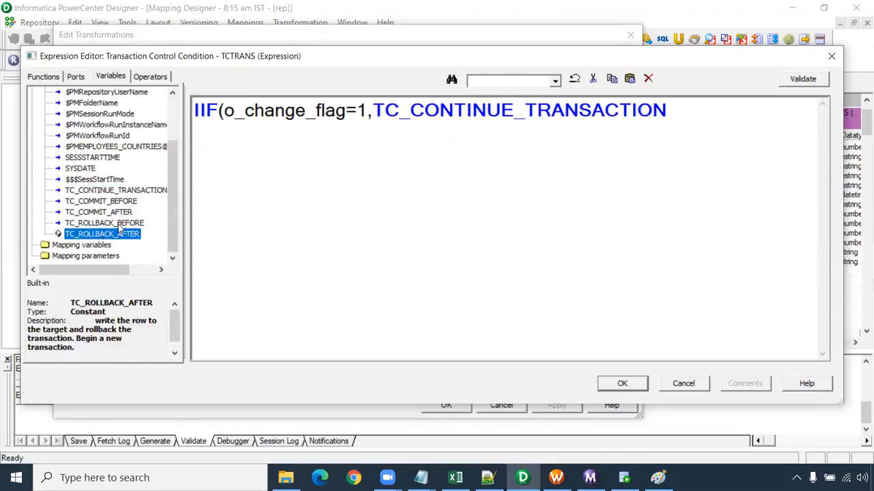
{"action": "left_click", "coordinate": [119, 223]}
{"action": "left_click", "coordinate": [122, 213]}
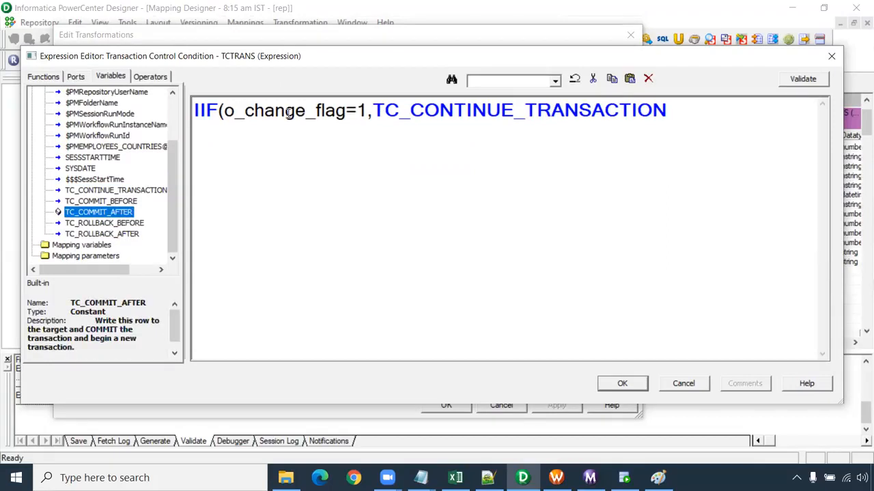
{"action": "left_click", "coordinate": [113, 202]}
{"action": "double_click", "coordinate": [114, 205]}
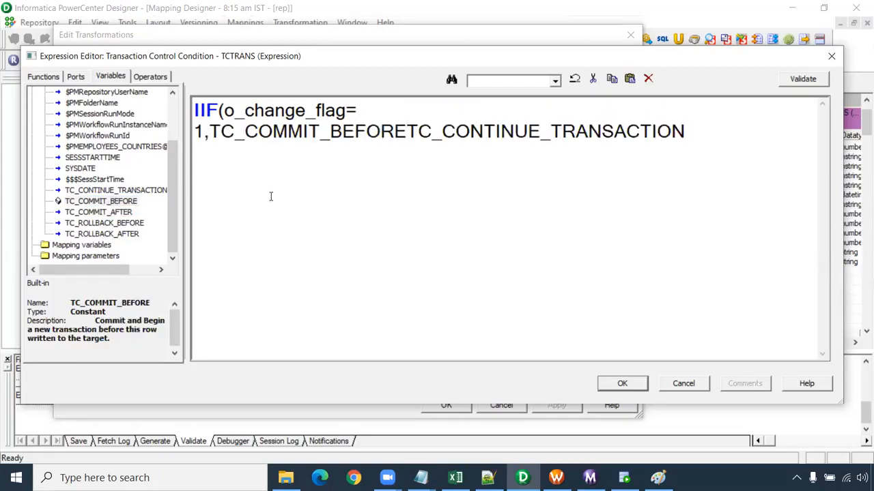
{"action": "type", "text": ","}
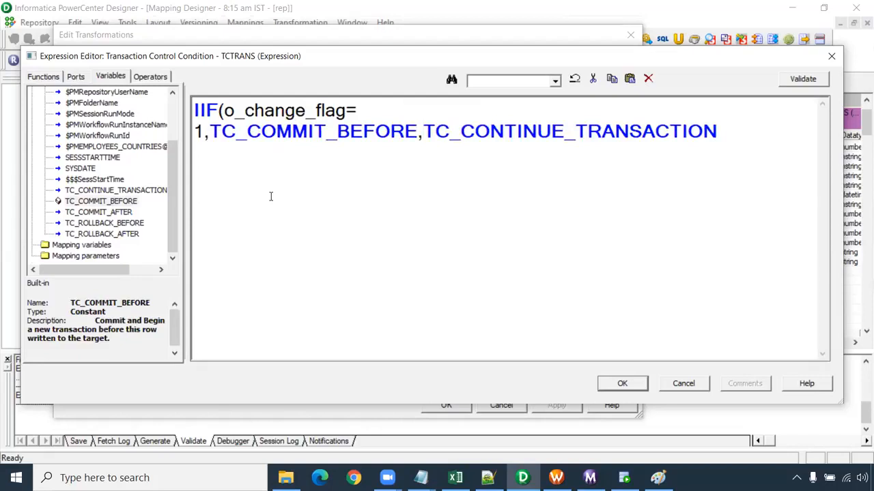
- Close the IIF expression with a parenthesis and accept the condition and the Transaction Control transformation's changes
{"action": "left_click", "coordinate": [737, 144]}
{"action": "type", "text": ")"}
{"action": "left_click", "coordinate": [622, 384]}
{"action": "left_click", "coordinate": [559, 406]}
{"action": "left_click", "coordinate": [446, 406]}
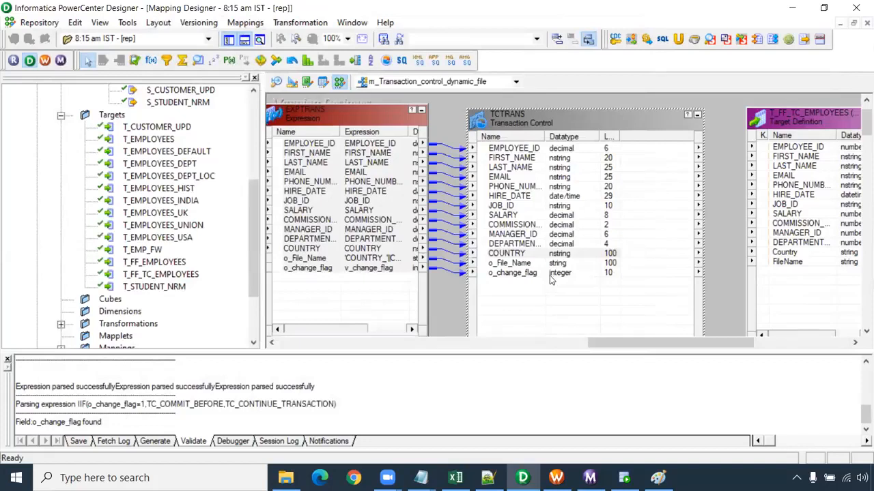
- Link the TCTRANS ports EMPLOYEE_ID through o_File_Name to the matching T_FF_TC_EMPLOYEES target columns and save the mapping
{"action": "left_click", "coordinate": [534, 265]}
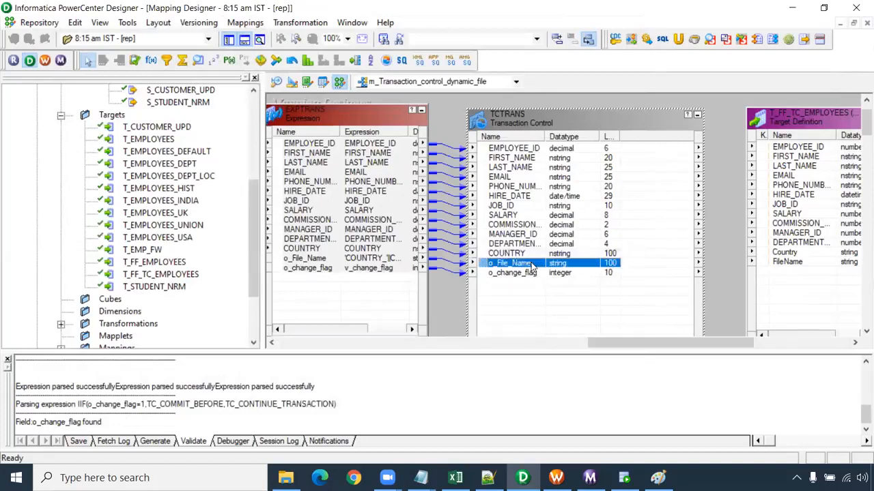
{"action": "left_click", "coordinate": [495, 150], "text": "shift"}
{"action": "left_click_drag", "start_coordinate": [495, 151], "coordinate": [781, 152]}
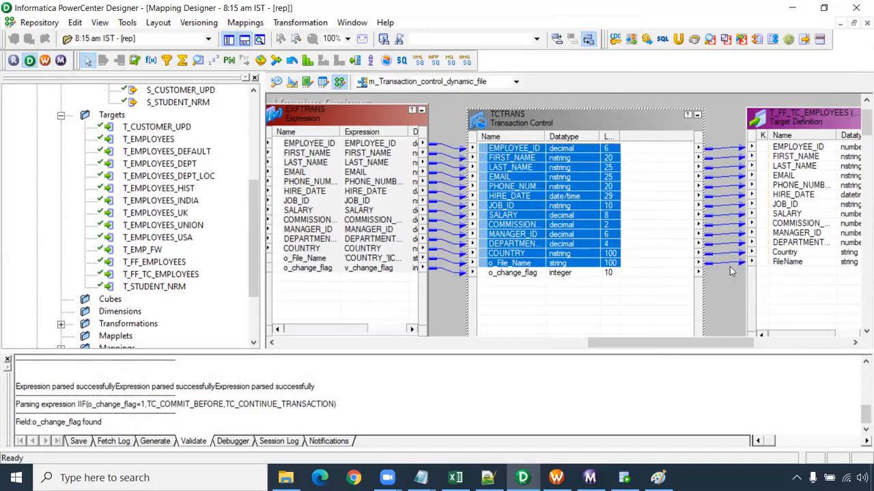
{"action": "left_click", "coordinate": [533, 265]}
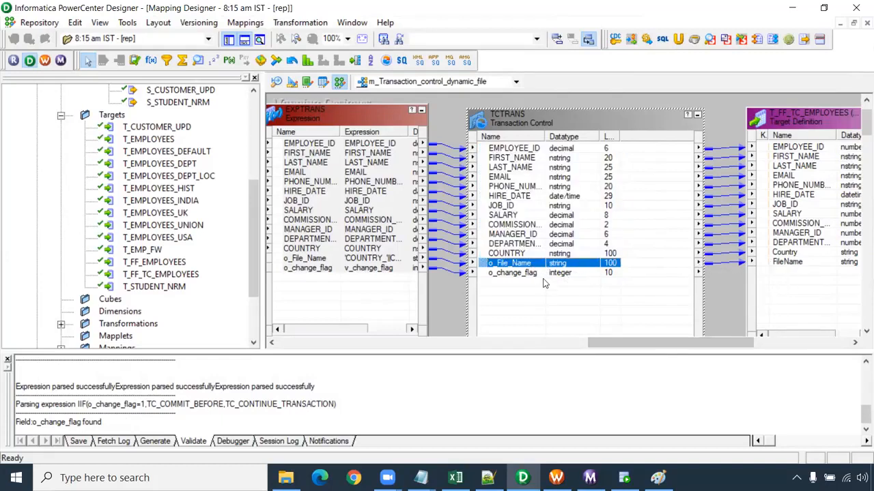
{"action": "key", "text": "Down"}
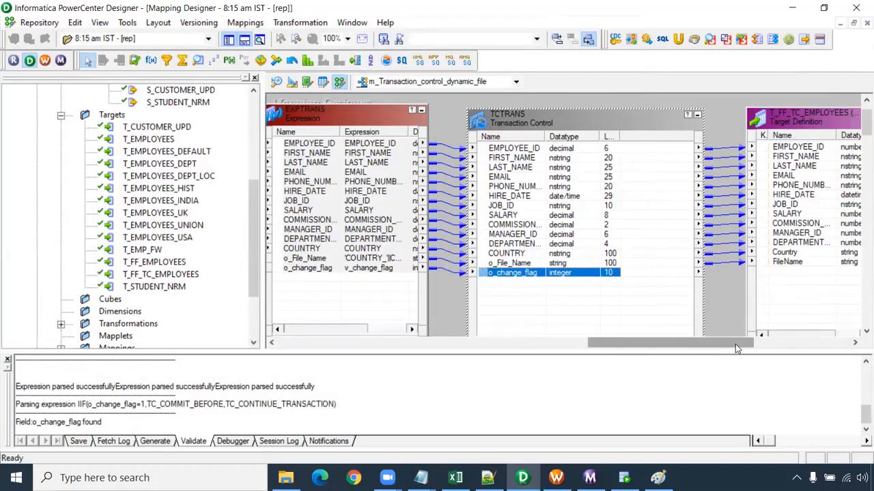
{"action": "key", "text": "ctrl+s"}
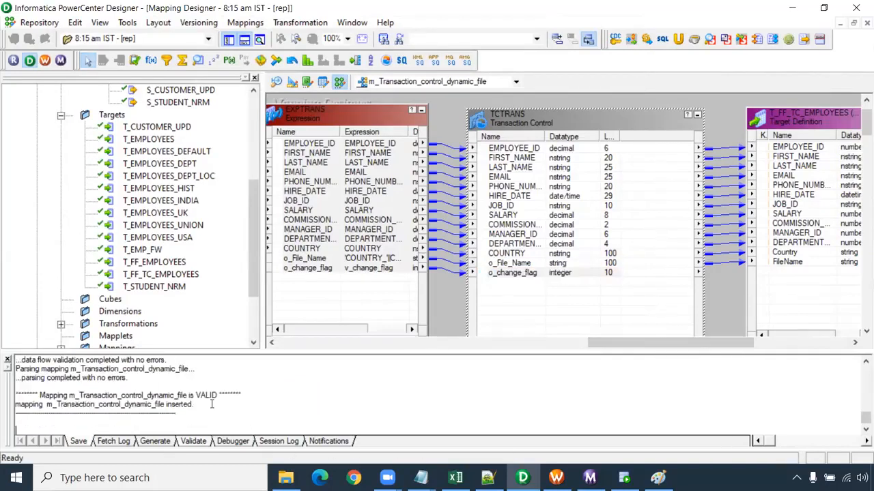
- Switch to Workflow Manager and create a workflow named wf_Transaction_Control_Transformation
{"action": "left_click", "coordinate": [557, 477]}
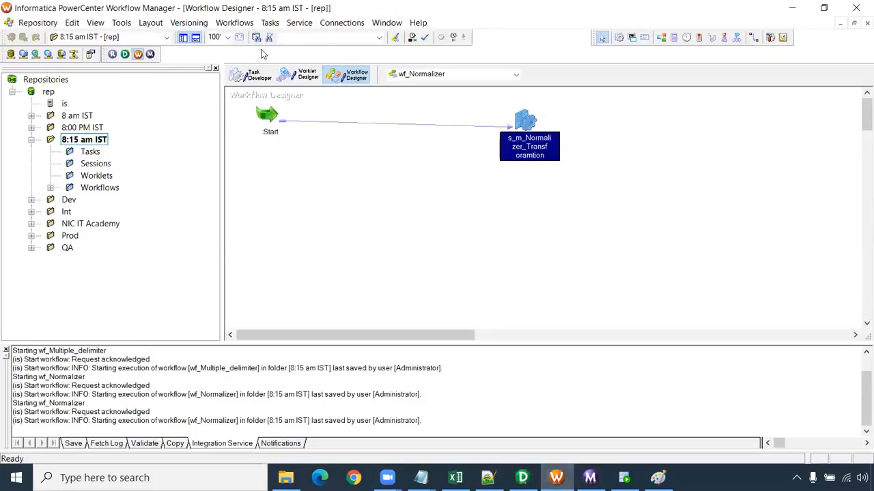
{"action": "left_click", "coordinate": [234, 22]}
{"action": "left_click", "coordinate": [236, 35]}
{"action": "type", "text": "wf_Transaction"}
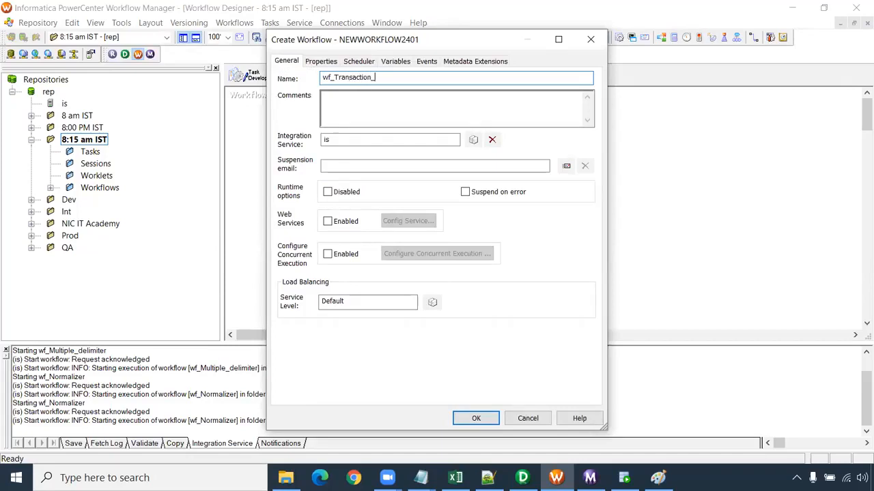
{"action": "type", "text": "_Control_Transformation"}
{"action": "key", "text": "Return"}
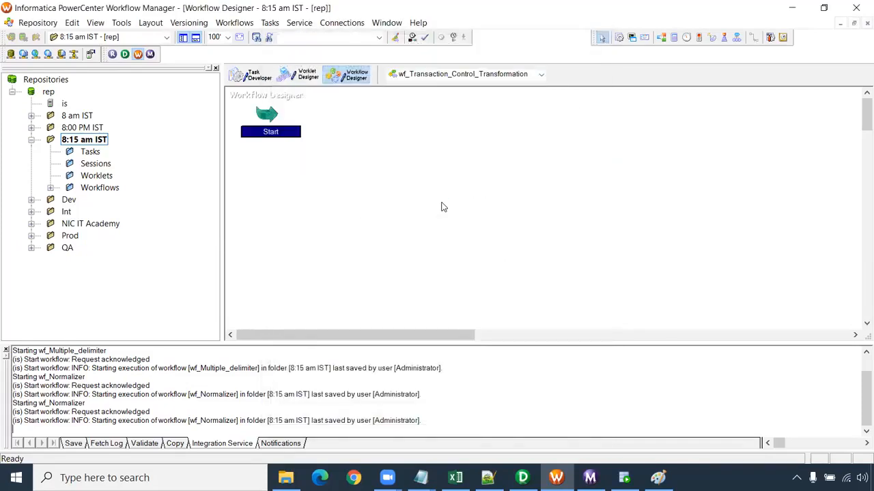
- Add a session for the m_Transaction_control_dynamic_file mapping and link the Start task to it
{"action": "left_click", "coordinate": [618, 38]}
{"action": "left_click", "coordinate": [409, 127]}
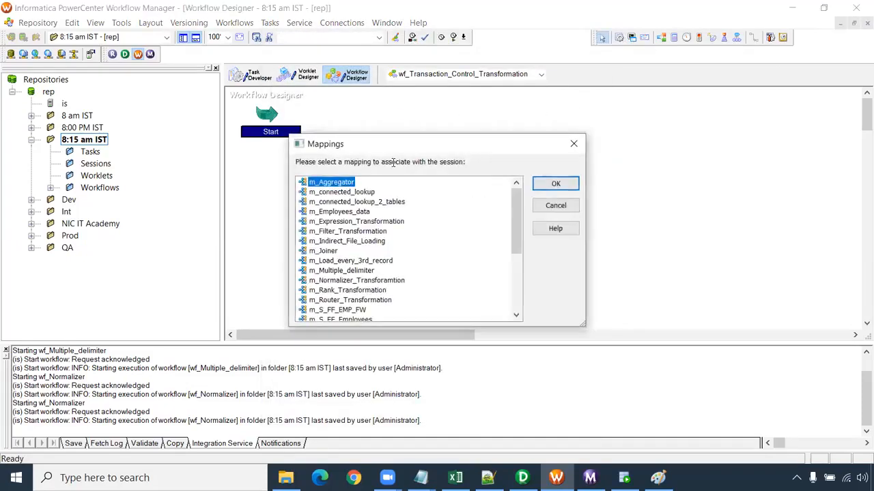
{"action": "scroll", "coordinate": [385, 248], "scroll_direction": "down", "scroll_amount": 4}
{"action": "left_click", "coordinate": [353, 261]}
{"action": "left_click", "coordinate": [540, 183]}
{"action": "left_click", "coordinate": [753, 37]}
{"action": "left_click_drag", "start_coordinate": [271, 116], "coordinate": [434, 152]}
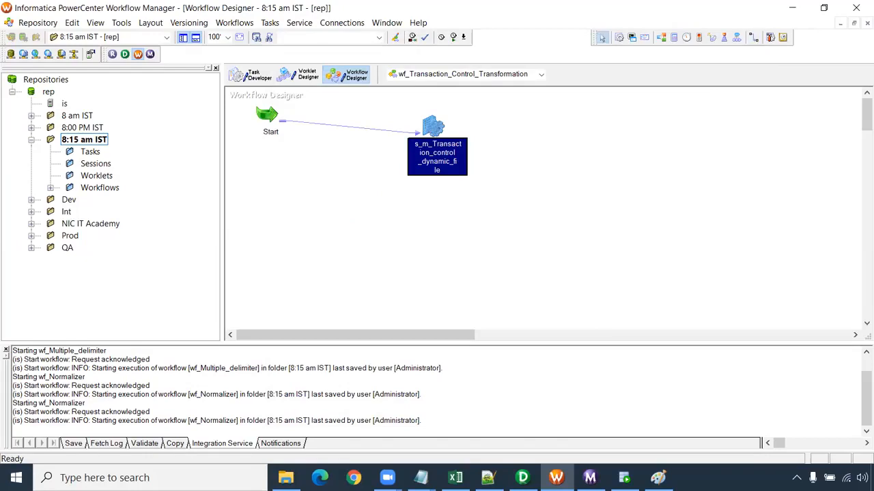
- In the session's mapping settings, set Header Options of the T_FF_TC_EMPLOYEES target to Output Field Names
{"action": "double_click", "coordinate": [437, 156]}
{"action": "left_click", "coordinate": [296, 78]}
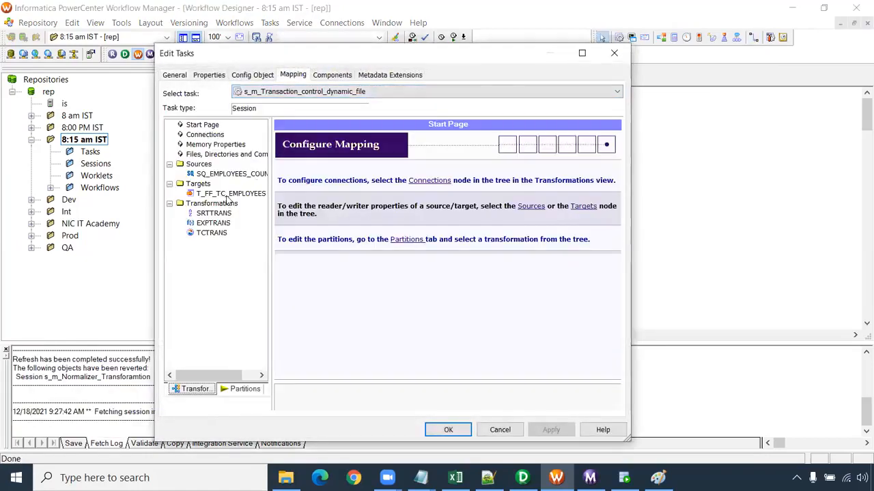
{"action": "left_click", "coordinate": [228, 193]}
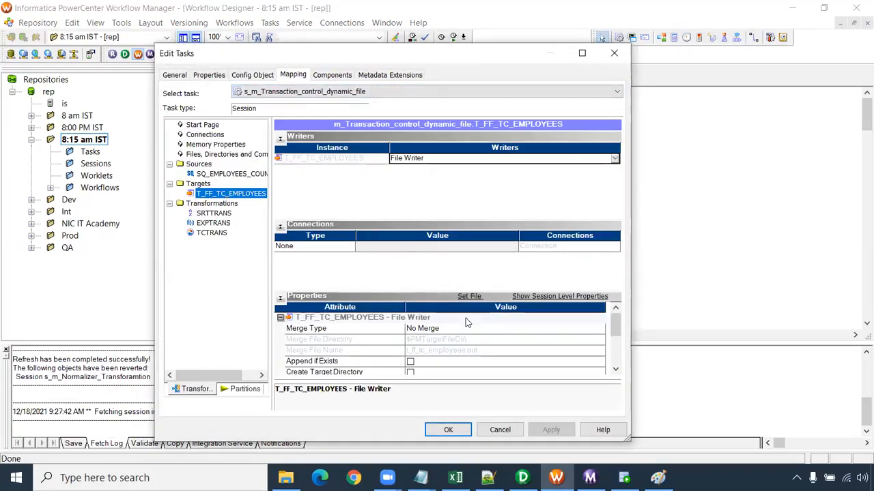
{"action": "left_click", "coordinate": [615, 369]}
{"action": "left_click", "coordinate": [616, 370]}
{"action": "left_click", "coordinate": [327, 340]}
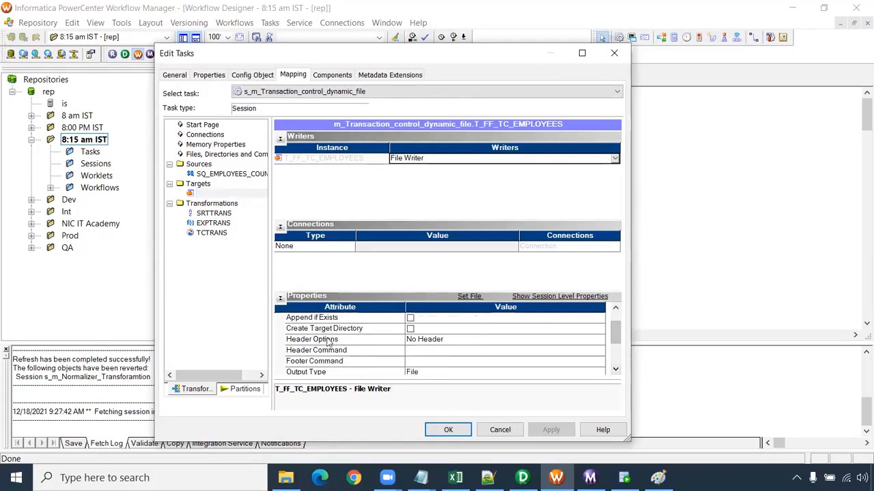
{"action": "left_click", "coordinate": [461, 341]}
{"action": "left_click", "coordinate": [457, 359]}
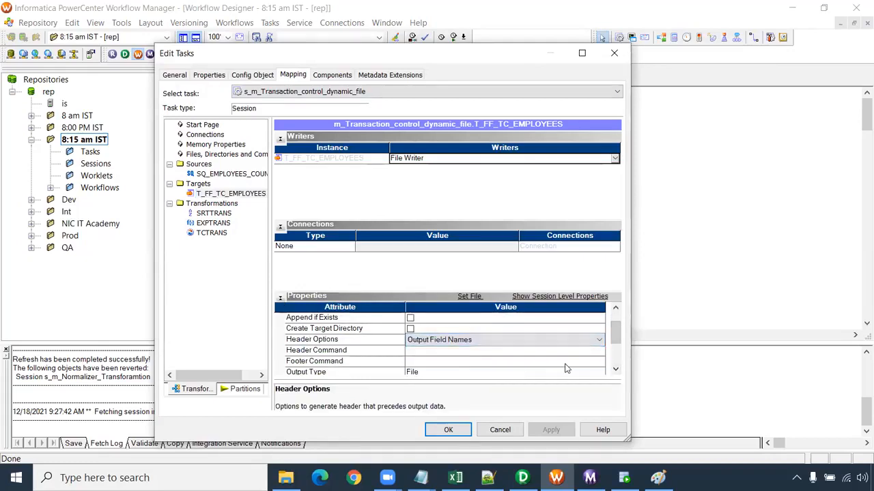
- Check the target's output filename setting against the o_File_Name port in the Designer mapping, and return to the session settings
{"action": "left_click", "coordinate": [615, 370]}
{"action": "left_click", "coordinate": [614, 369]}
{"action": "left_click", "coordinate": [615, 370]}
{"action": "left_click", "coordinate": [615, 369]}
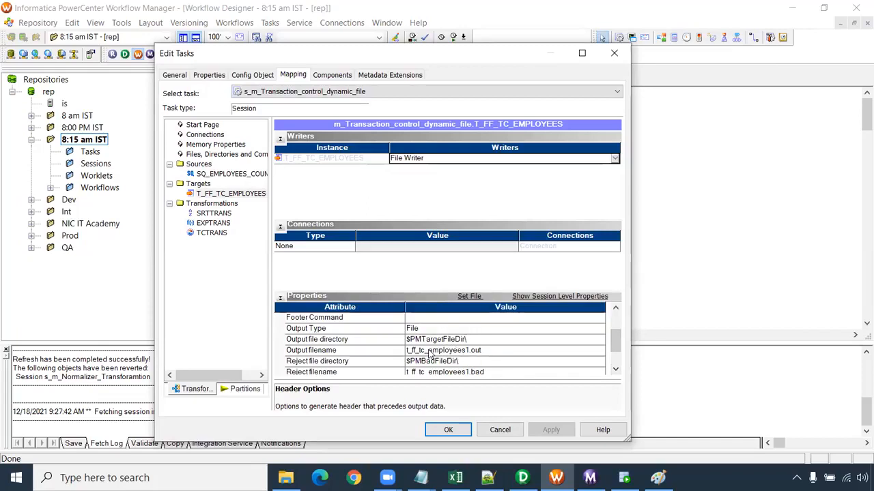
{"action": "left_click", "coordinate": [431, 351]}
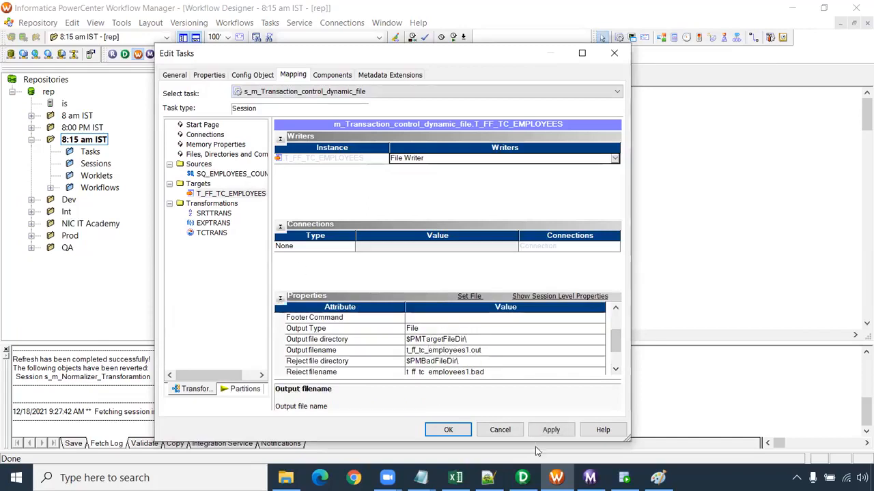
{"action": "left_click", "coordinate": [523, 478]}
{"action": "left_click", "coordinate": [520, 275]}
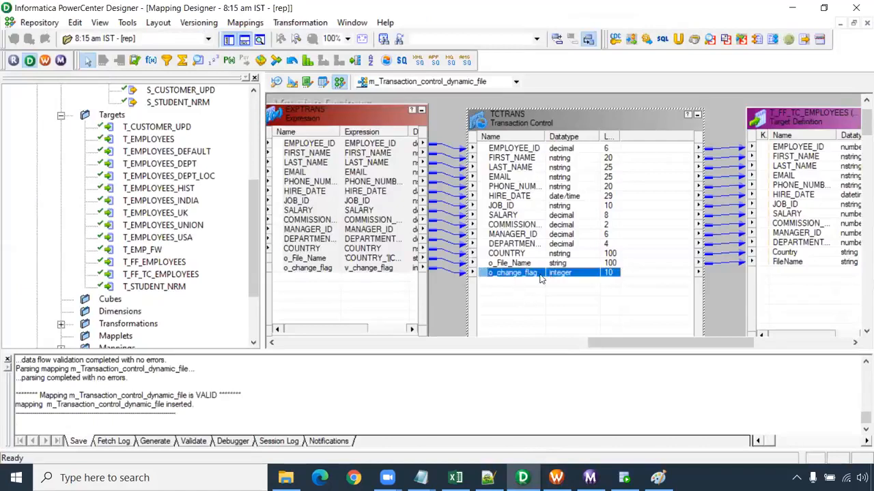
{"action": "left_click", "coordinate": [538, 264]}
{"action": "key", "text": "alt+Tab"}
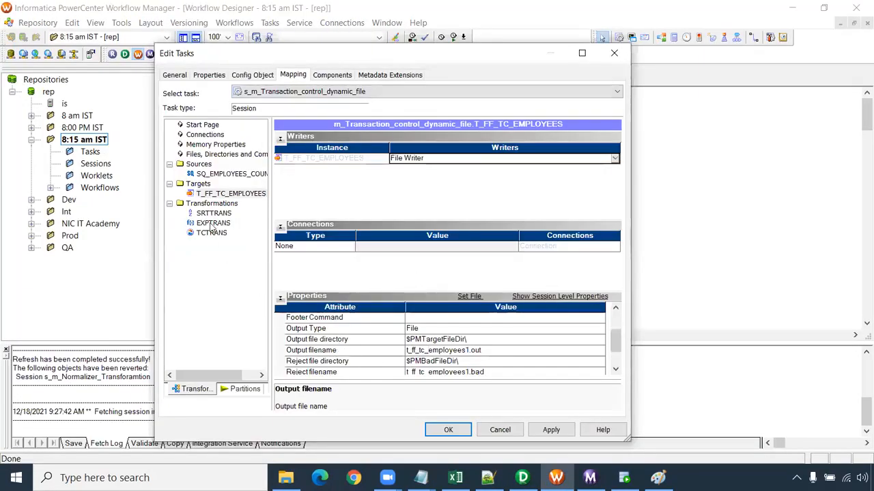
- Apply and accept the session's settings, and save the workflow
{"action": "left_click", "coordinate": [551, 430]}
{"action": "left_click", "coordinate": [448, 430]}
{"action": "key", "text": "ctrl+s"}
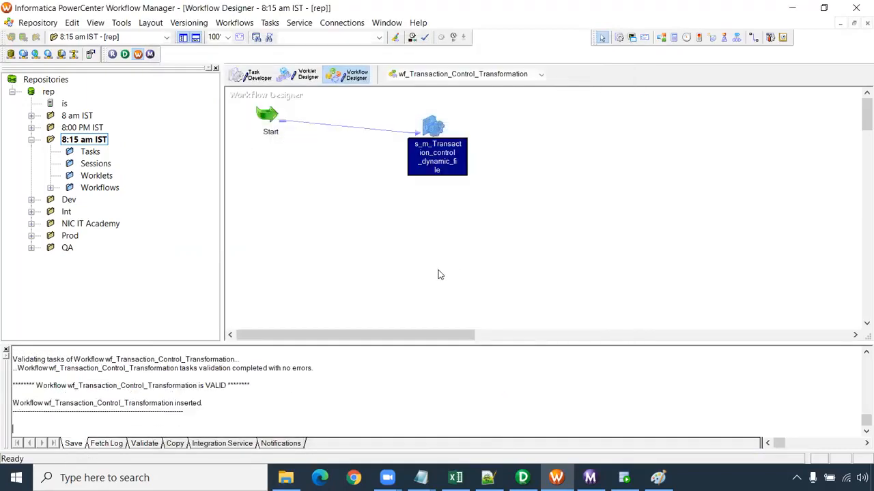
{"action": "mouse_move", "coordinate": [286, 478]}
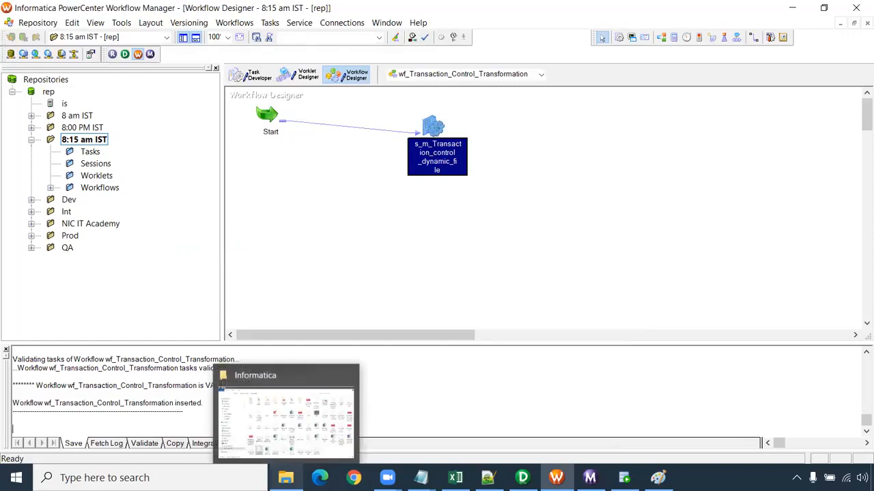
- Switch to File Explorer and delete all existing files in C:\Informatica\10.2.0\server\infa_shared\TgtFiles
{"action": "left_click", "coordinate": [285, 416]}
{"action": "left_click", "coordinate": [78, 384]}
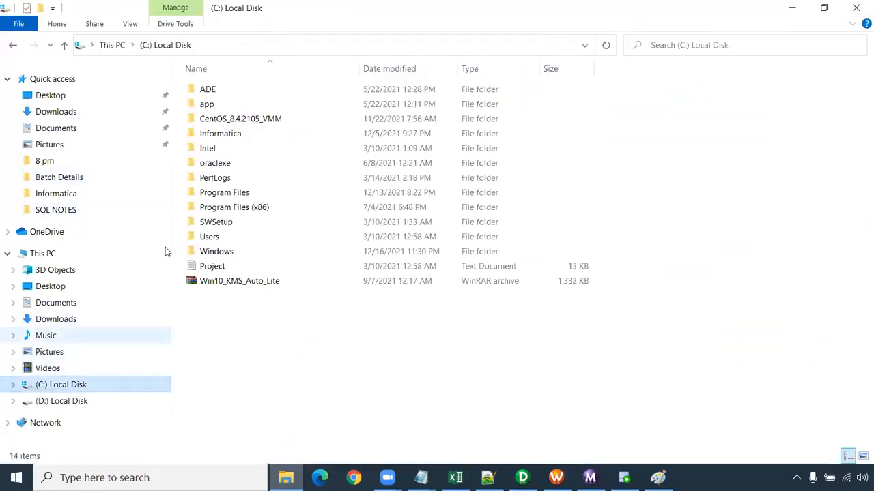
{"action": "double_click", "coordinate": [230, 134]}
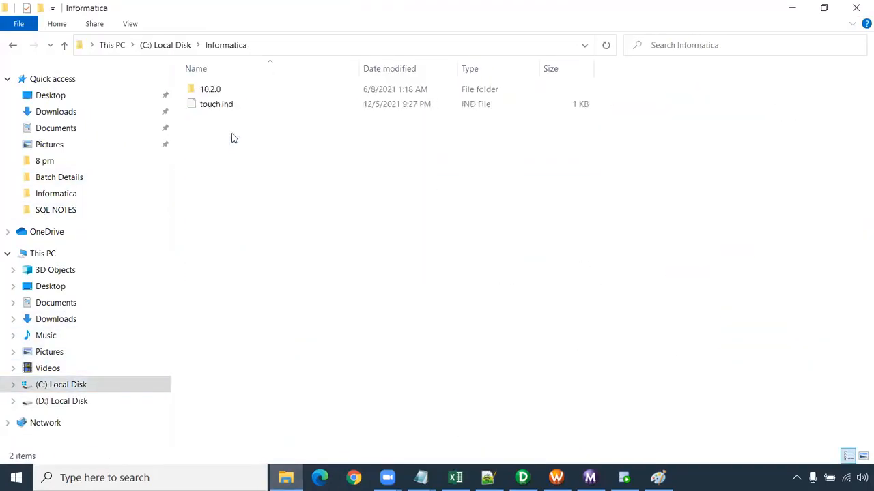
{"action": "double_click", "coordinate": [230, 90]}
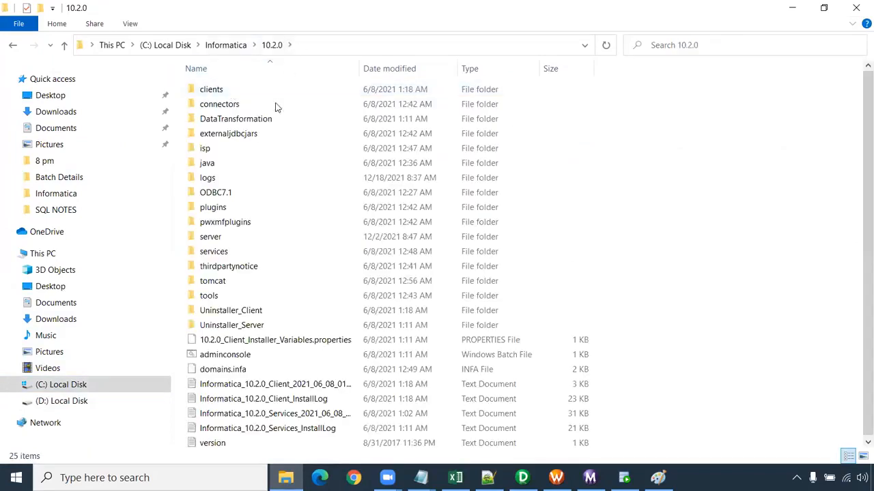
{"action": "double_click", "coordinate": [234, 239]}
{"action": "double_click", "coordinate": [230, 120]}
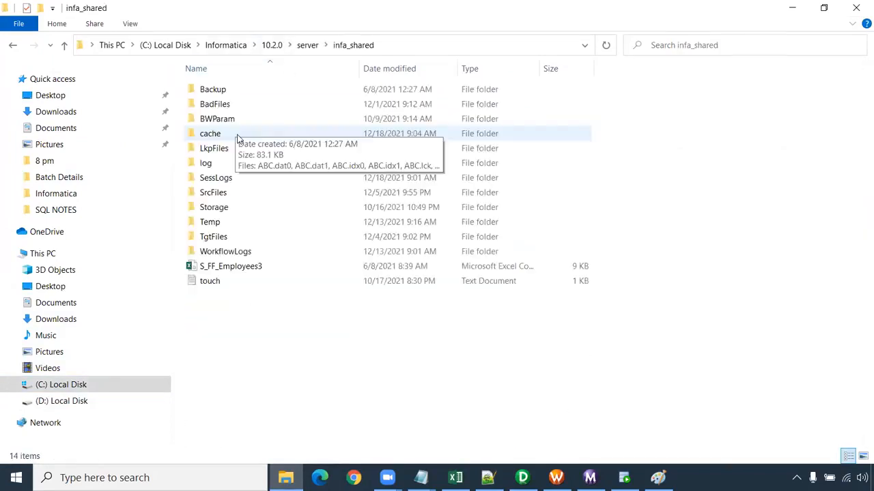
{"action": "double_click", "coordinate": [227, 193]}
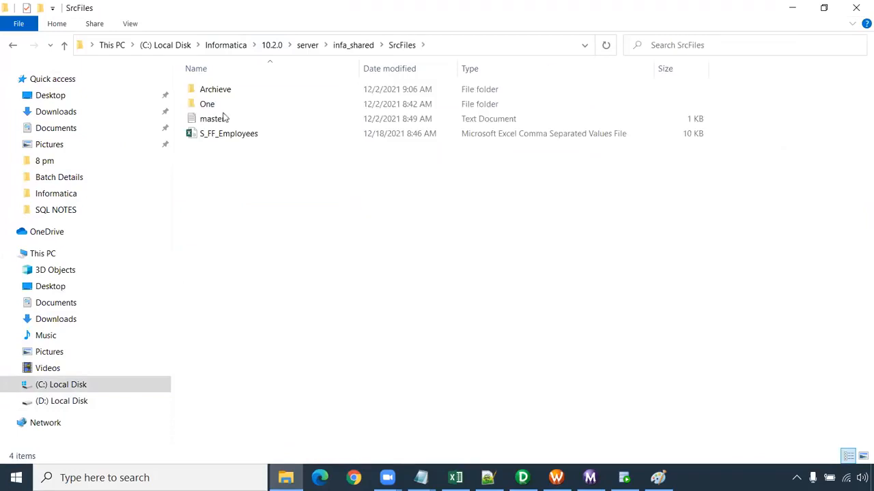
{"action": "left_click", "coordinate": [360, 46]}
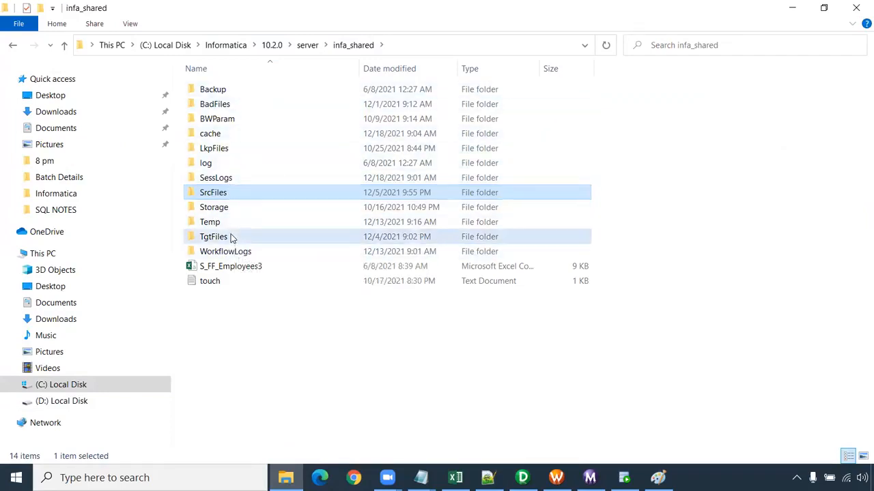
{"action": "double_click", "coordinate": [231, 237]}
{"action": "left_click_drag", "start_coordinate": [258, 274], "coordinate": [209, 72]}
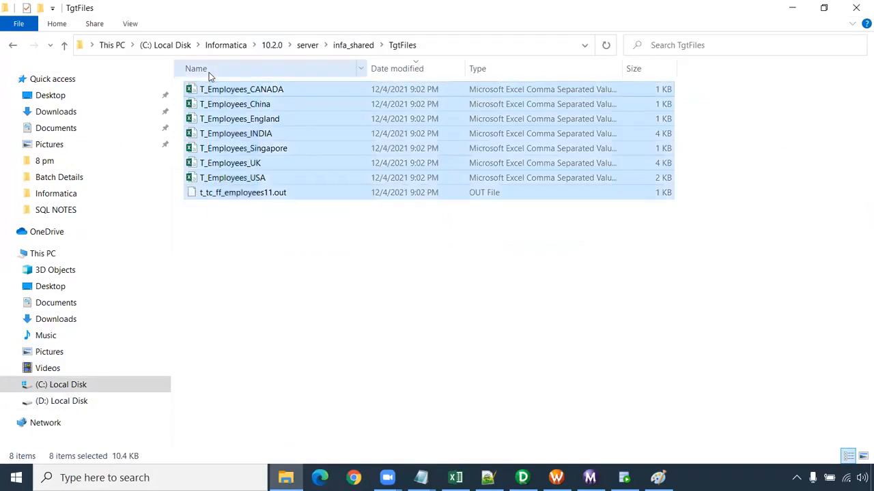
{"action": "key", "text": "Delete"}
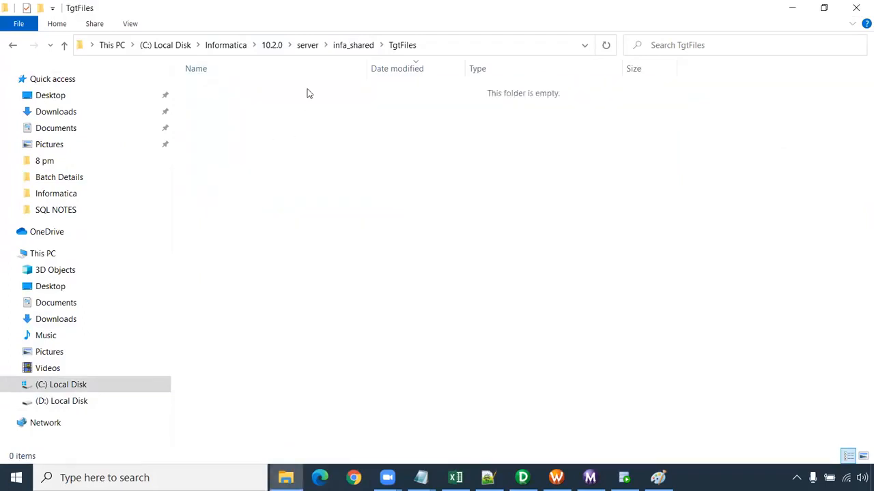
- Return to Workflow Manager and start the wf_Transaction_Control_Transformation workflow
{"action": "left_click", "coordinate": [556, 477]}
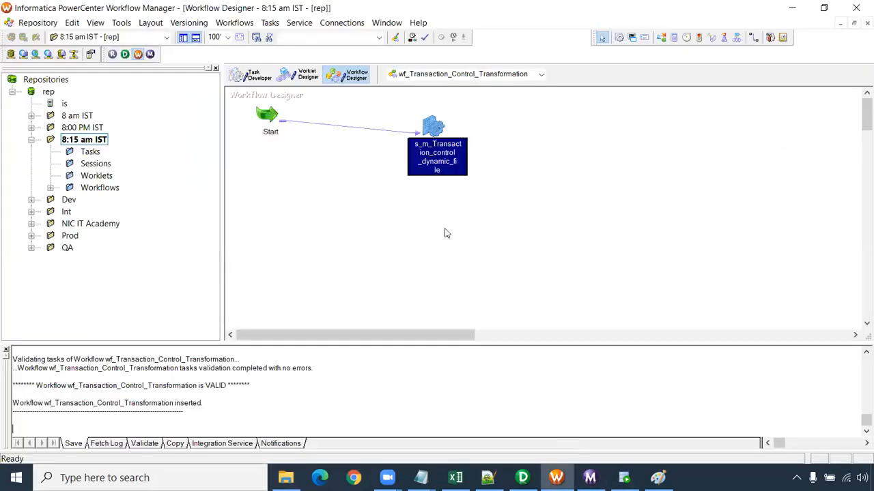
{"action": "right_click", "coordinate": [445, 233]}
{"action": "left_click", "coordinate": [491, 348]}
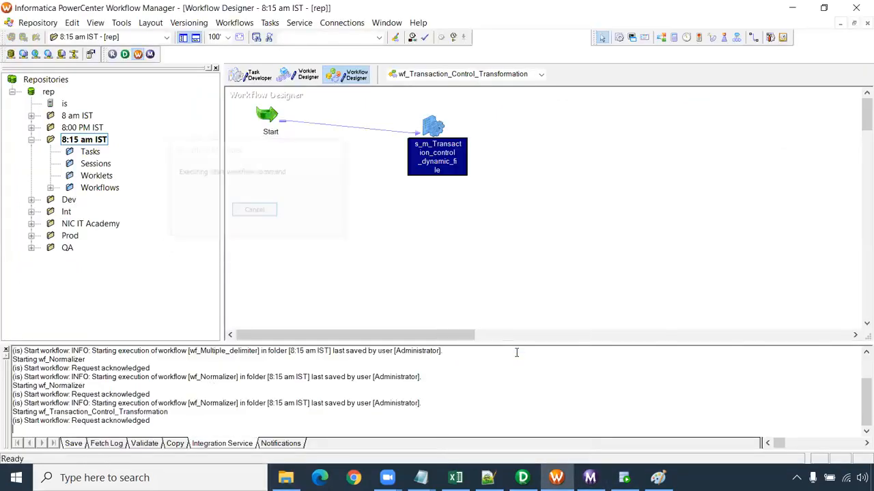
- Check the Country column of the generated COUNTRY_INDIA file in TgtFiles, and close it and the Normalizer_exercise workbook without saving
{"action": "key", "text": "alt+Tab"}
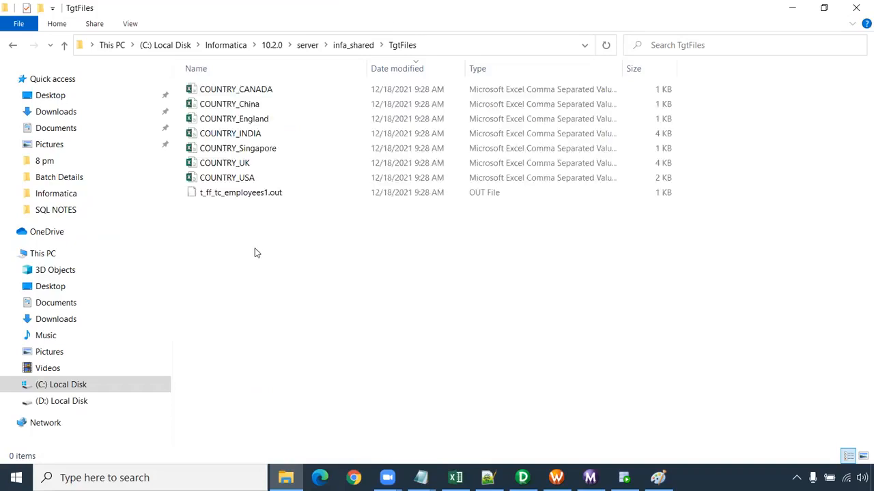
{"action": "double_click", "coordinate": [265, 135]}
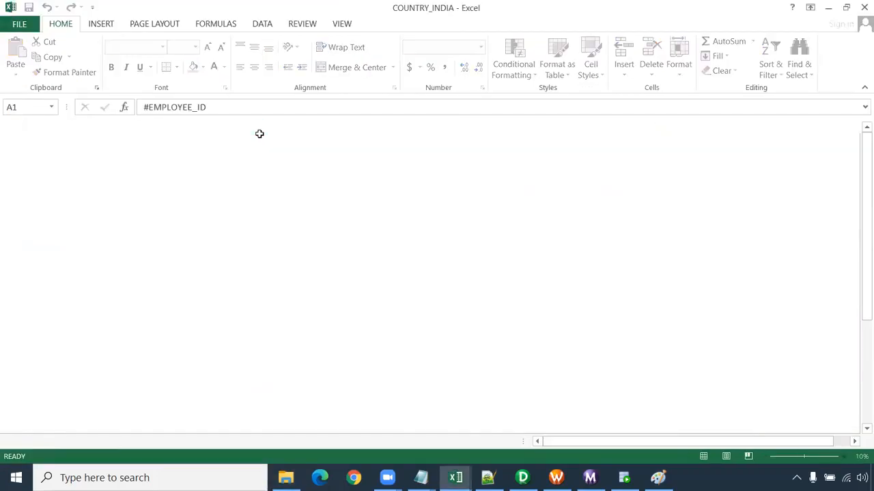
{"action": "left_click_drag", "start_coordinate": [511, 153], "coordinate": [509, 433]}
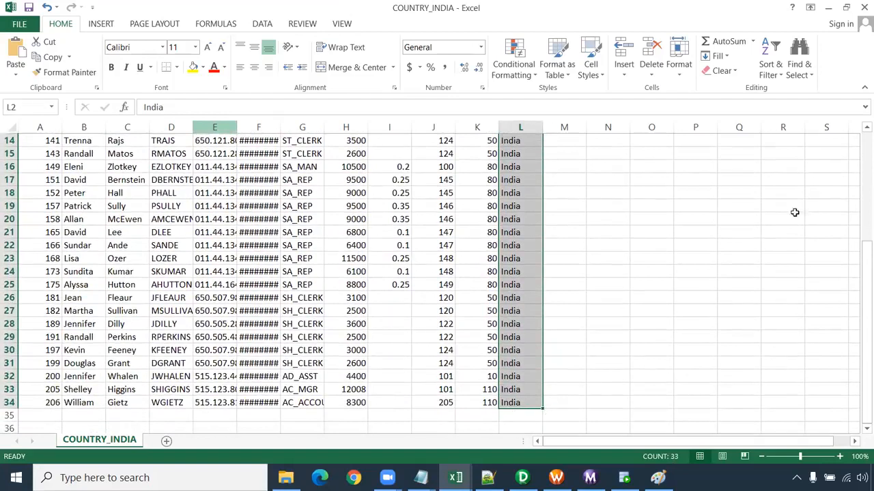
{"action": "left_click", "coordinate": [864, 7]}
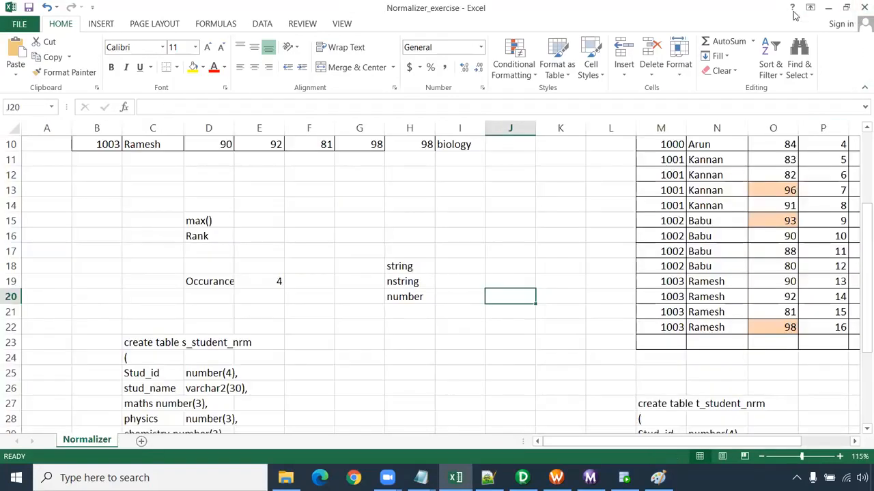
{"action": "left_click", "coordinate": [863, 9]}
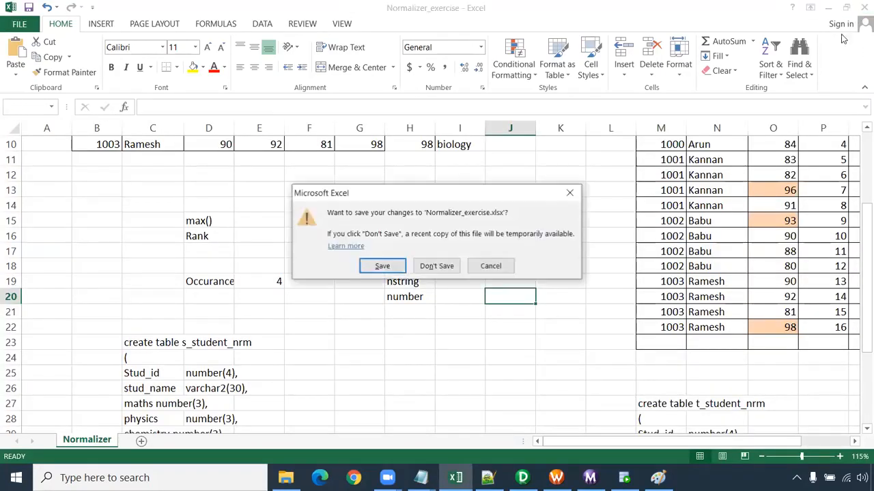
{"action": "left_click", "coordinate": [437, 266]}
- Inspect the rows of the COUNTRY_England and COUNTRY_CANADA files, including the Country column, and close both files
{"action": "double_click", "coordinate": [268, 119]}
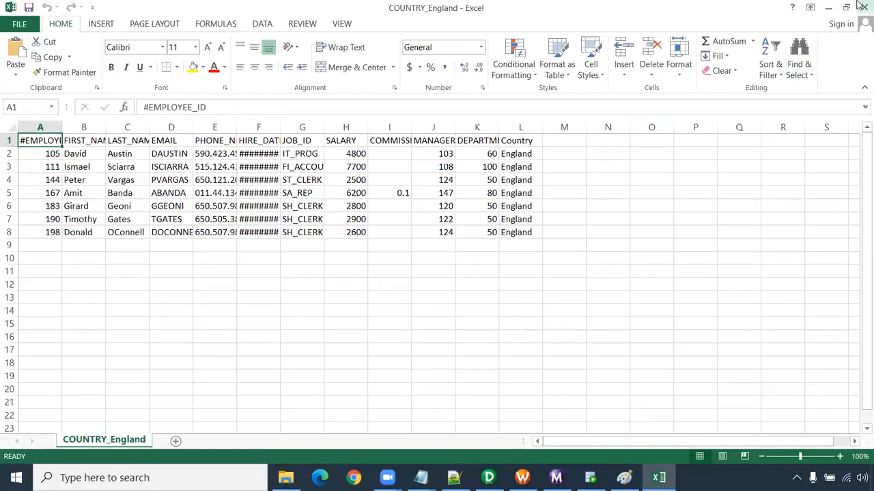
{"action": "left_click", "coordinate": [861, 6]}
{"action": "double_click", "coordinate": [266, 91]}
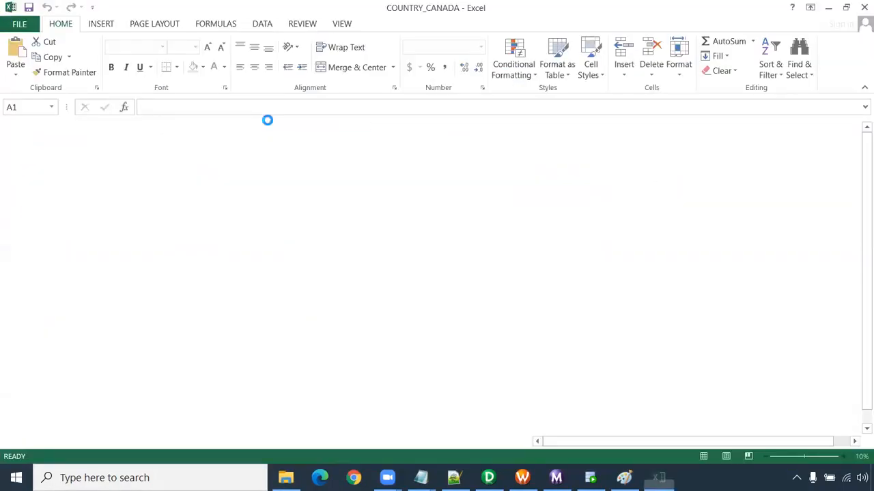
{"action": "left_click_drag", "start_coordinate": [520, 154], "coordinate": [520, 259]}
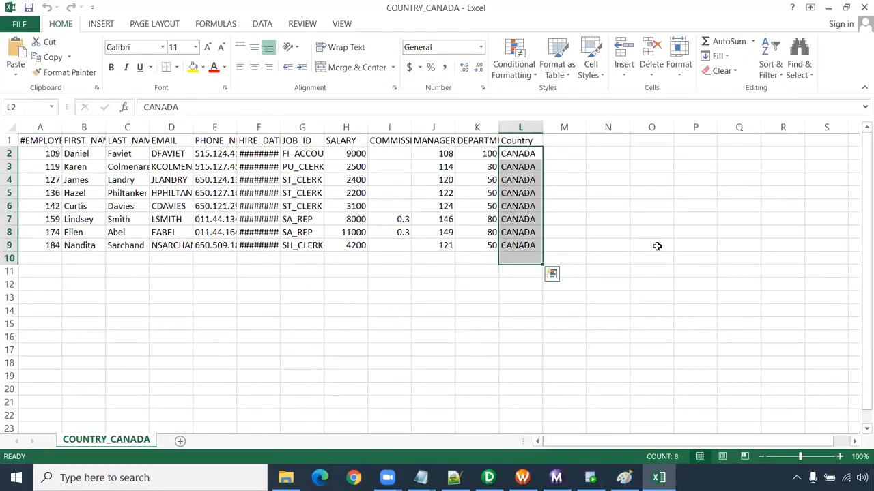
{"action": "left_click", "coordinate": [864, 7]}
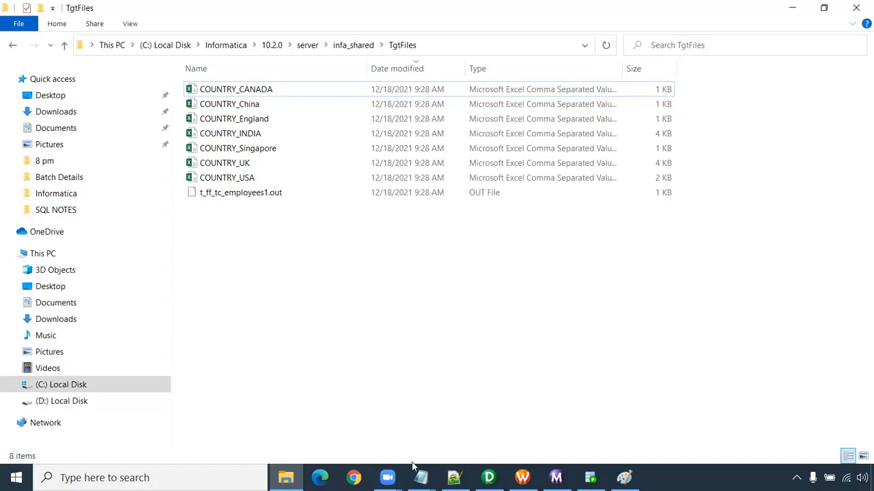
- Look over the Transaction Control notes in Notepad and the Sorter, Expression and TC flow diagram in Paint
{"action": "mouse_move", "coordinate": [421, 474]}
{"action": "left_click", "coordinate": [471, 445]}
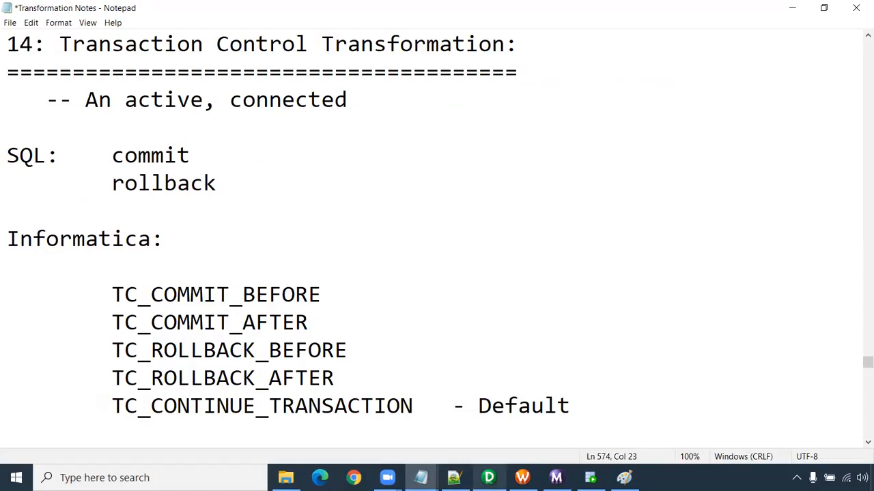
{"action": "left_click", "coordinate": [624, 478]}
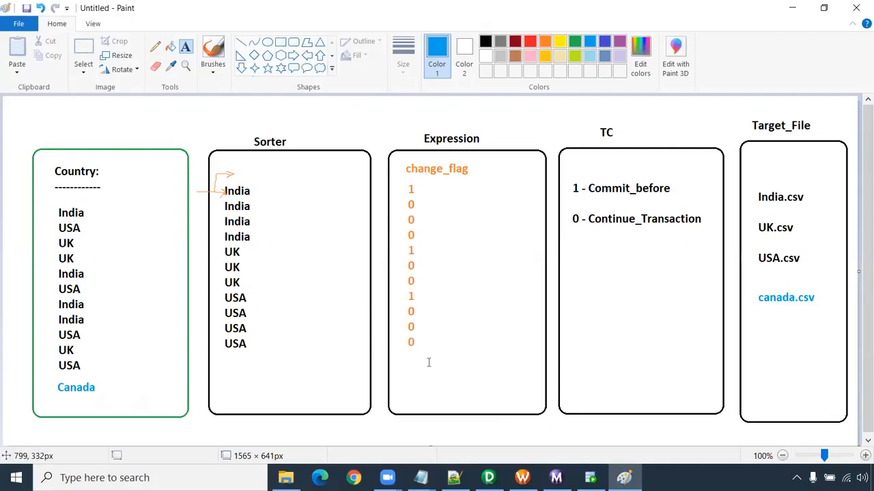
- Review the m_Transaction_control_dynamic_file mapping in Designer, from the o_File_Name port back through the Sorter and Source Qualifier to the source
{"action": "left_click", "coordinate": [488, 477]}
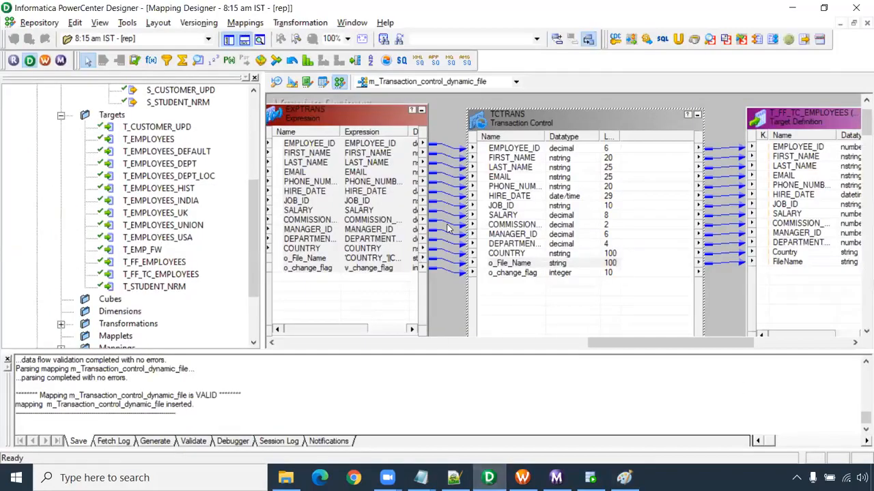
{"action": "left_click", "coordinate": [386, 259]}
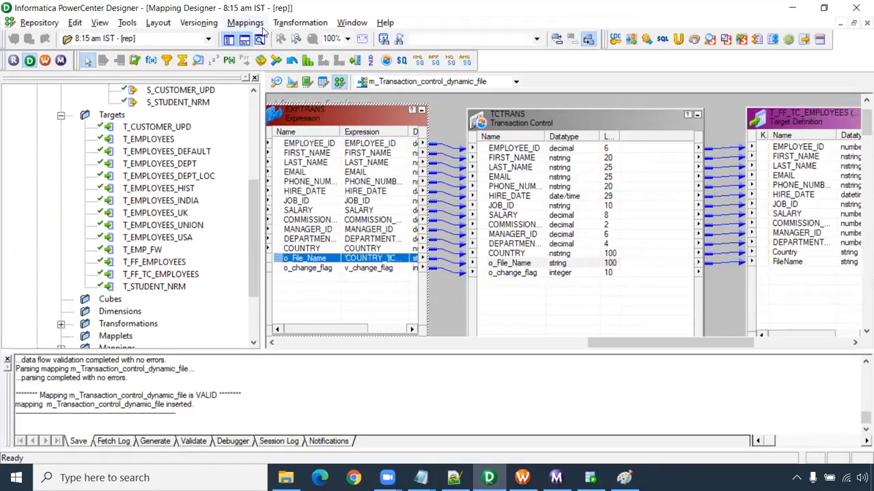
{"action": "left_click_drag", "start_coordinate": [604, 344], "coordinate": [502, 344]}
{"action": "left_click", "coordinate": [573, 247]}
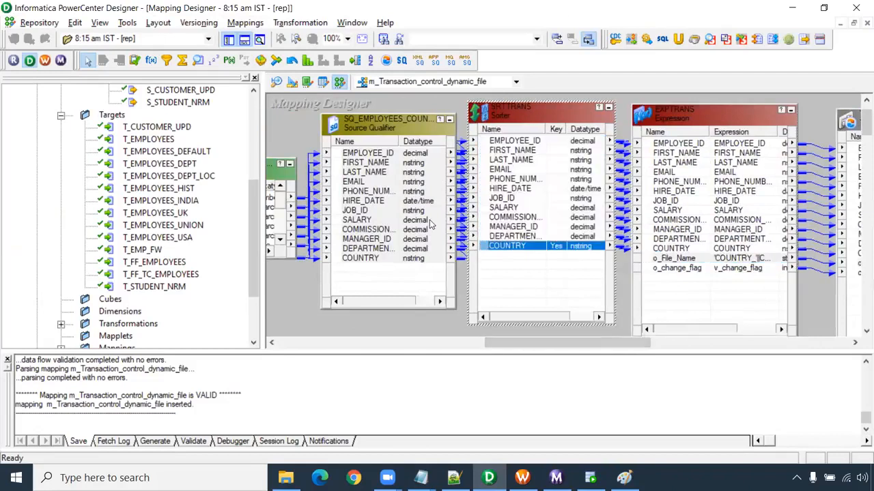
{"action": "left_click", "coordinate": [381, 240]}
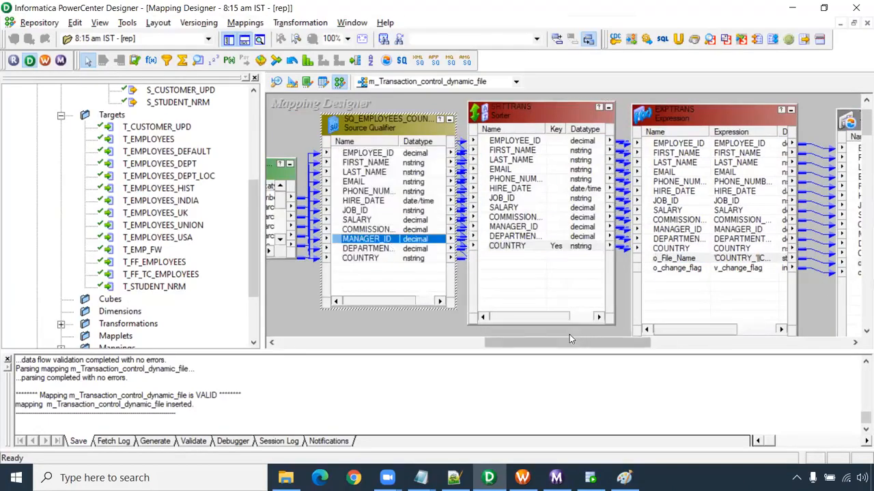
{"action": "scroll", "coordinate": [569, 334], "scroll_direction": "right", "scroll_amount": 2}
{"action": "scroll", "coordinate": [544, 334], "scroll_direction": "left", "scroll_amount": 3}
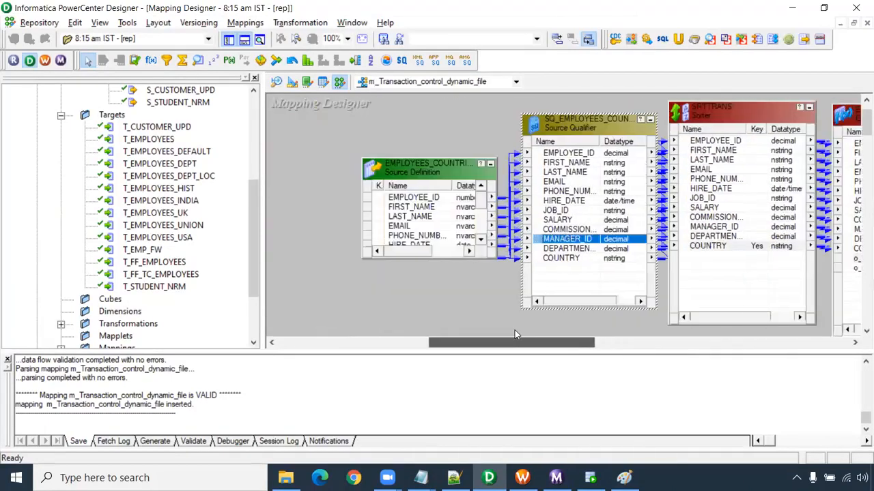
{"action": "left_click", "coordinate": [384, 139]}
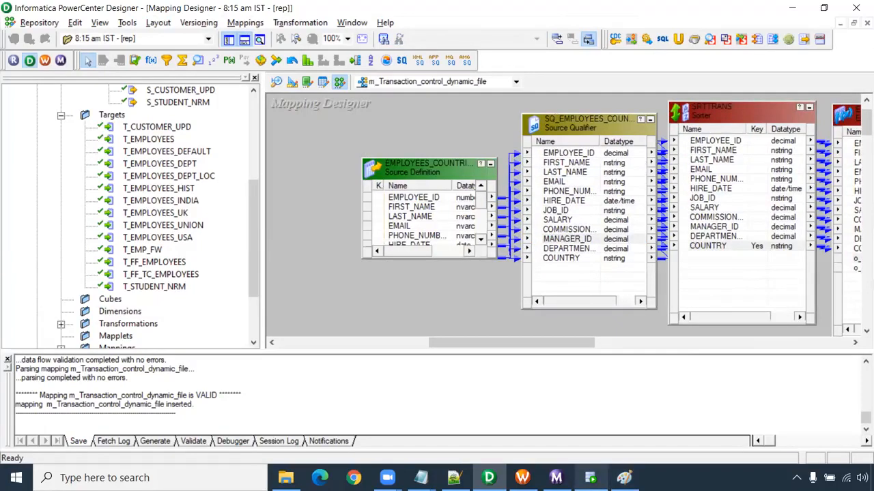
- Revisit the Paint diagram and review the Transaction Control and Dynamic file in target notes in Notepad, highlighting the first 1 to 5 sequence
{"action": "left_click", "coordinate": [623, 478]}
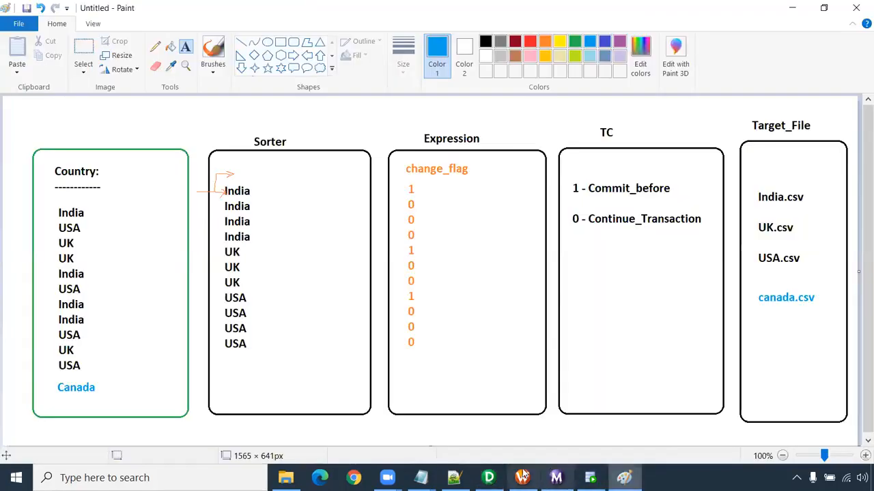
{"action": "left_click", "coordinate": [454, 478]}
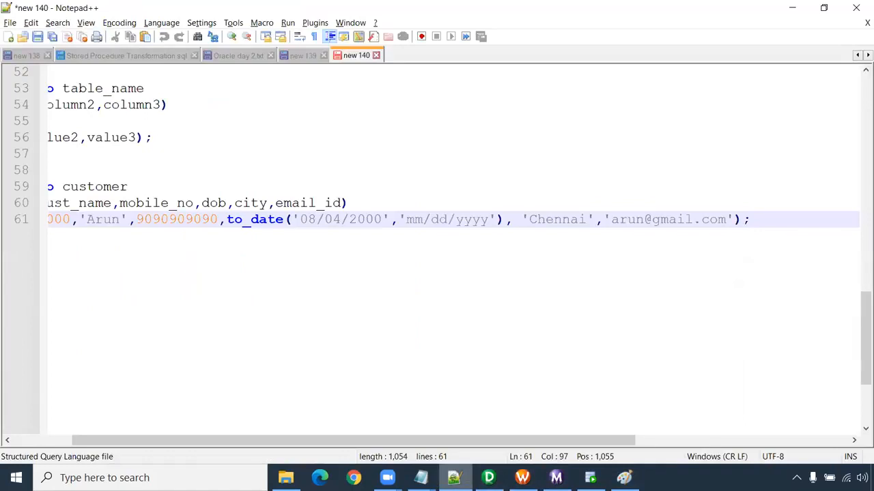
{"action": "mouse_move", "coordinate": [421, 478]}
{"action": "left_click", "coordinate": [471, 406]}
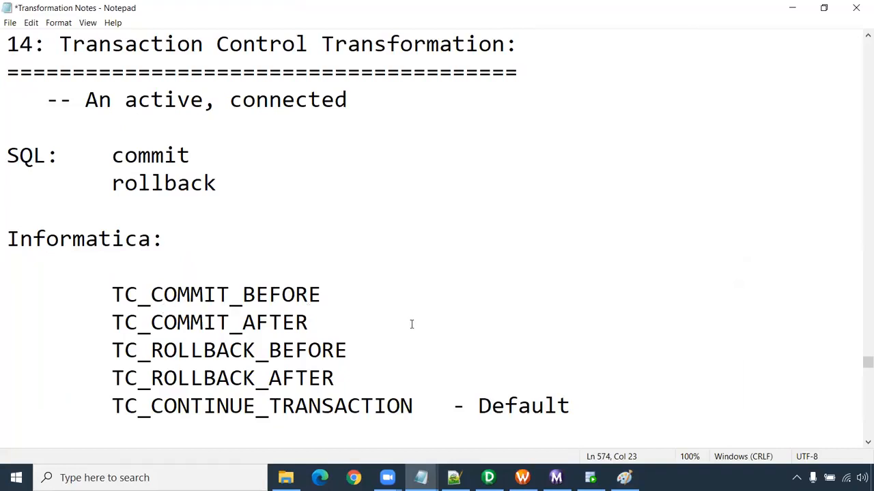
{"action": "scroll", "coordinate": [412, 324], "scroll_direction": "down", "scroll_amount": 2}
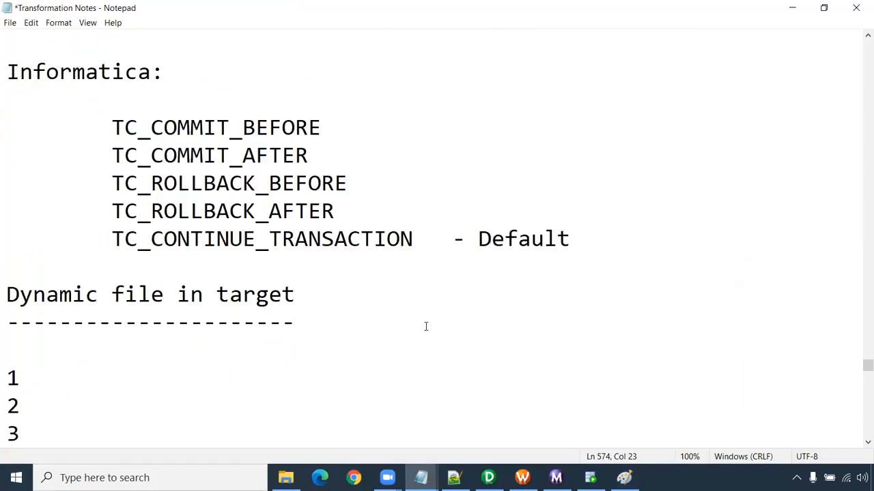
{"action": "scroll", "coordinate": [426, 326], "scroll_direction": "down", "scroll_amount": 5}
{"action": "scroll", "coordinate": [305, 276], "scroll_direction": "up", "scroll_amount": 5}
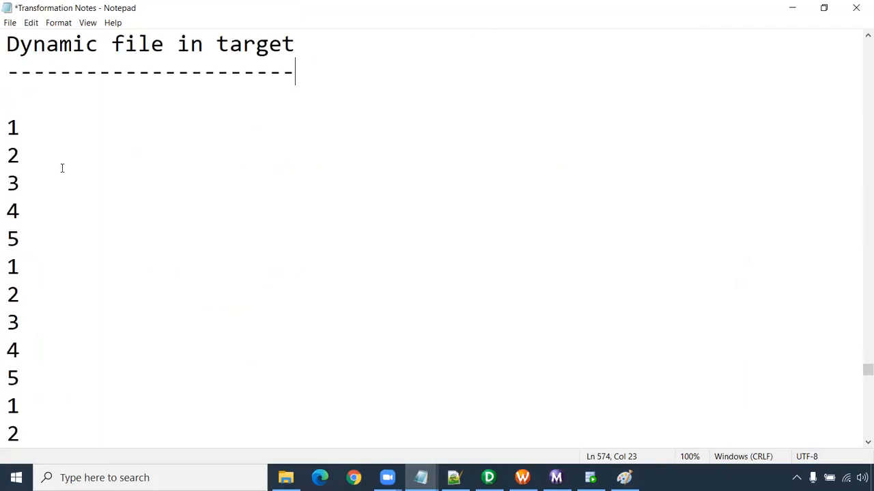
{"action": "left_click_drag", "start_coordinate": [6, 130], "coordinate": [34, 243]}
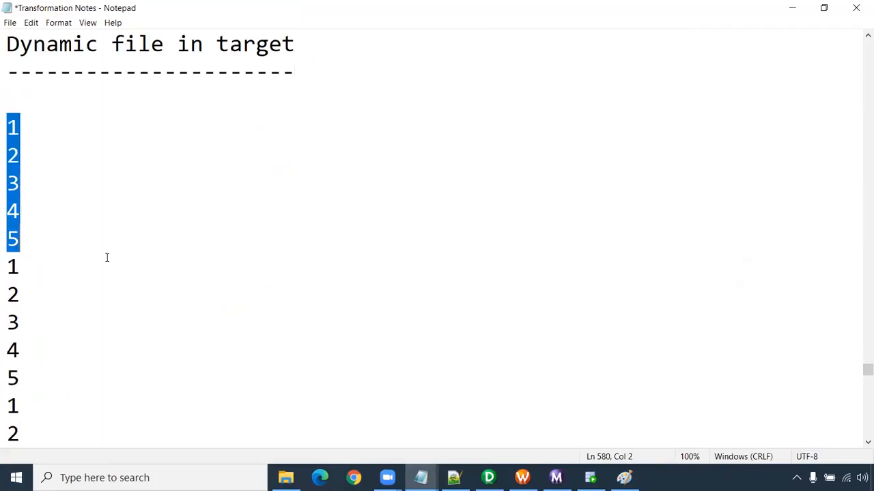
{"action": "scroll", "coordinate": [181, 277], "scroll_direction": "up", "scroll_amount": 2}
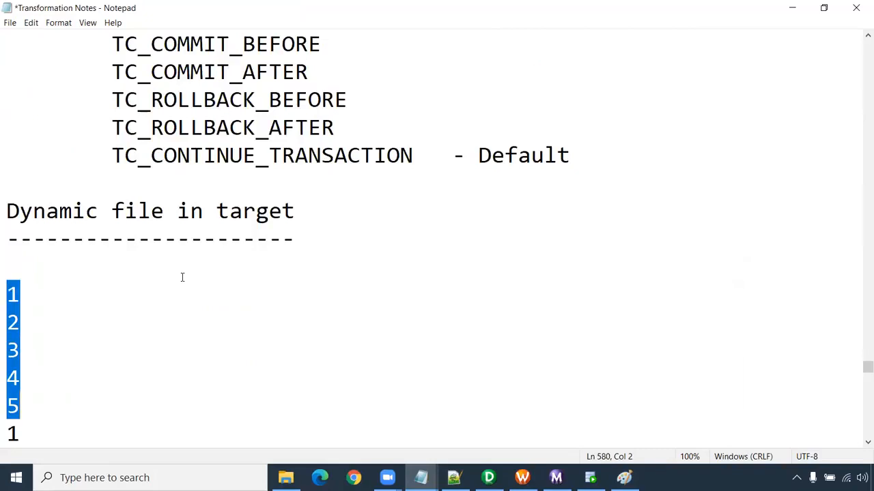
{"action": "scroll", "coordinate": [326, 296], "scroll_direction": "up", "scroll_amount": 5}
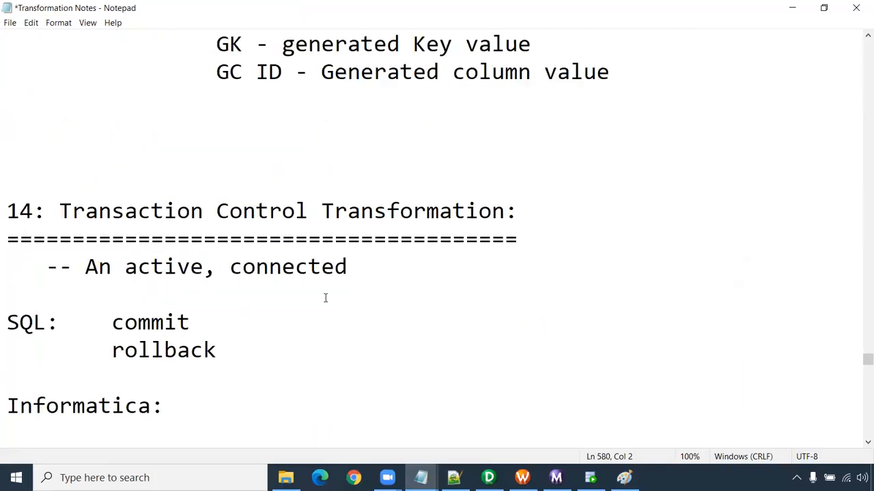
- In PowerCenter Designer, open the m_Update_strategy mapping and review its flow from the Lookup through the Router to the T_CUSTOMER_UPD target
{"action": "scroll", "coordinate": [325, 298], "scroll_direction": "down", "scroll_amount": 2}
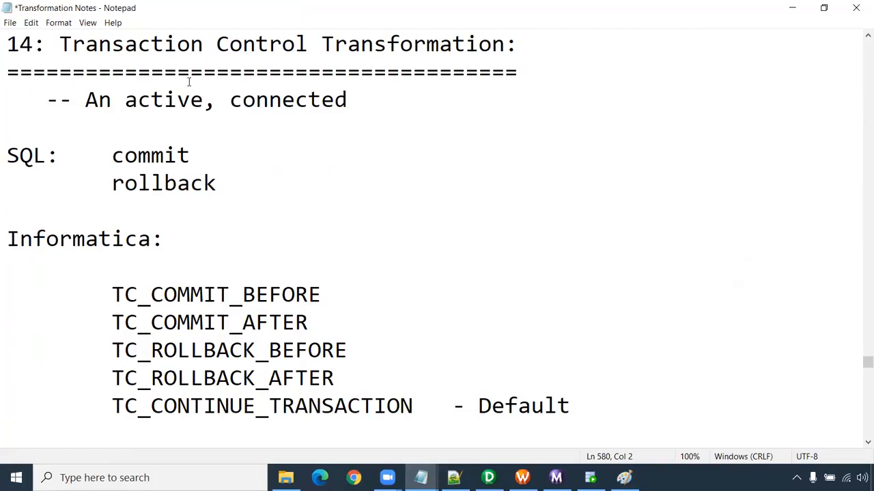
{"action": "left_click", "coordinate": [366, 26]}
{"action": "left_click", "coordinate": [538, 397]}
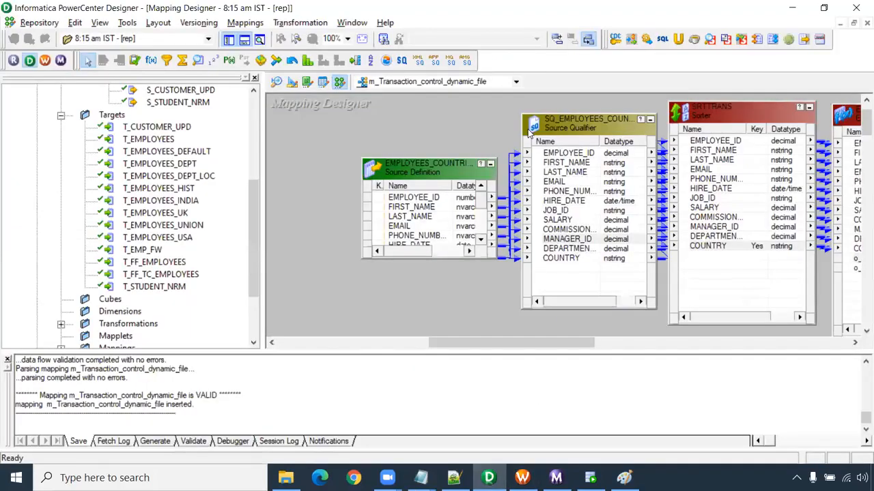
{"action": "scroll", "coordinate": [159, 176], "scroll_direction": "up", "scroll_amount": 3}
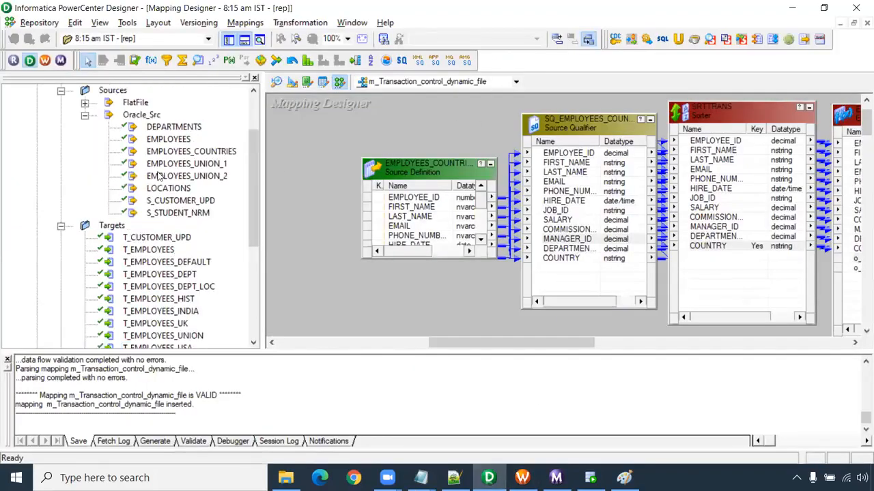
{"action": "left_click", "coordinate": [85, 115]}
{"action": "left_click", "coordinate": [61, 139]}
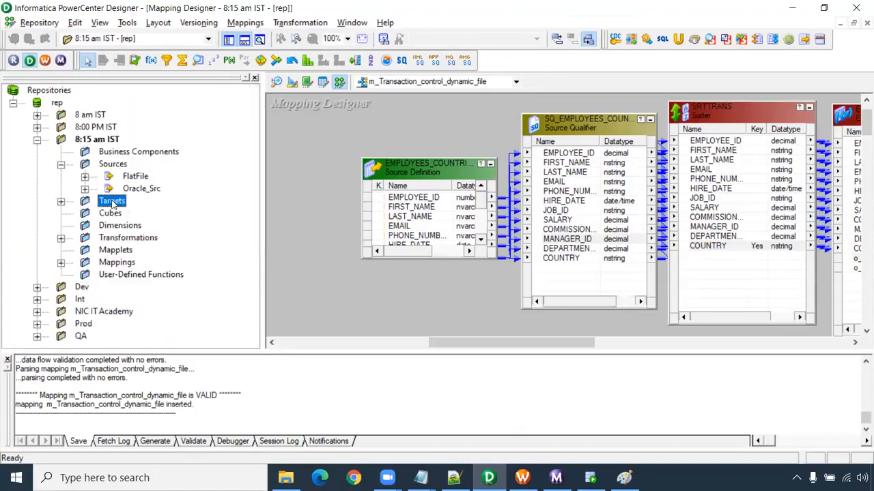
{"action": "left_click", "coordinate": [61, 263]}
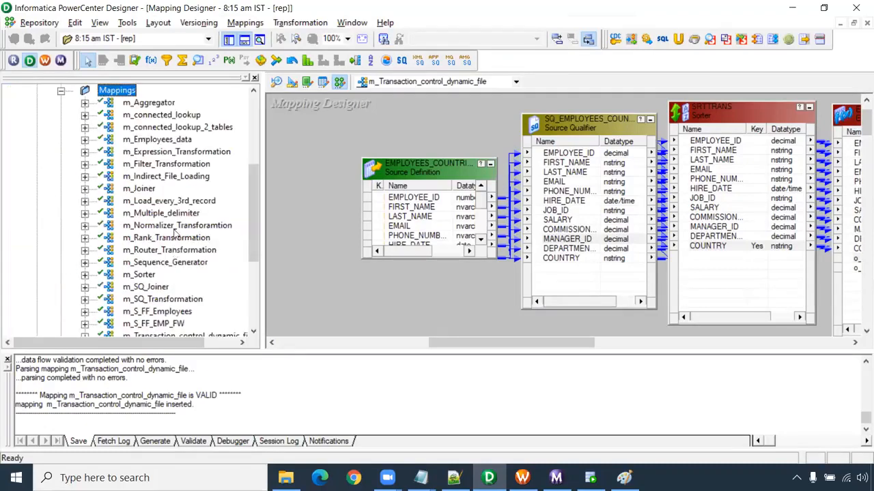
{"action": "scroll", "coordinate": [168, 265], "scroll_direction": "down", "scroll_amount": 4}
{"action": "left_click_drag", "start_coordinate": [164, 262], "coordinate": [333, 179]}
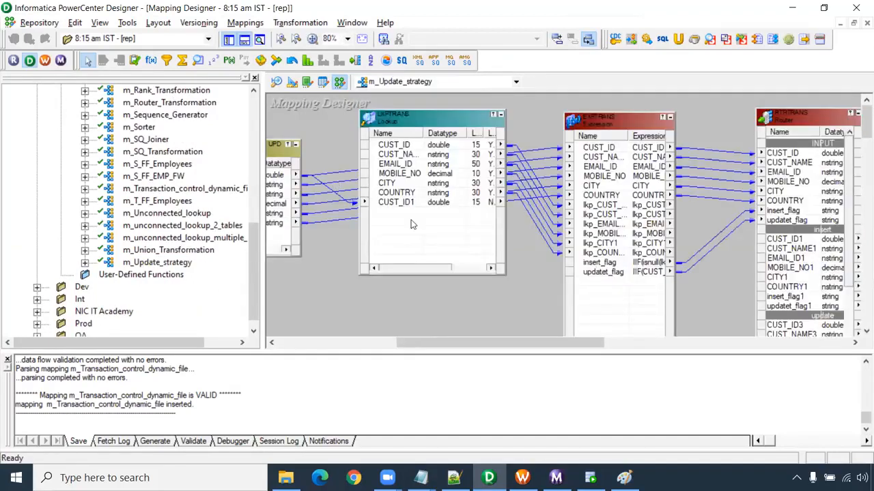
{"action": "left_click_drag", "start_coordinate": [450, 344], "coordinate": [618, 351]}
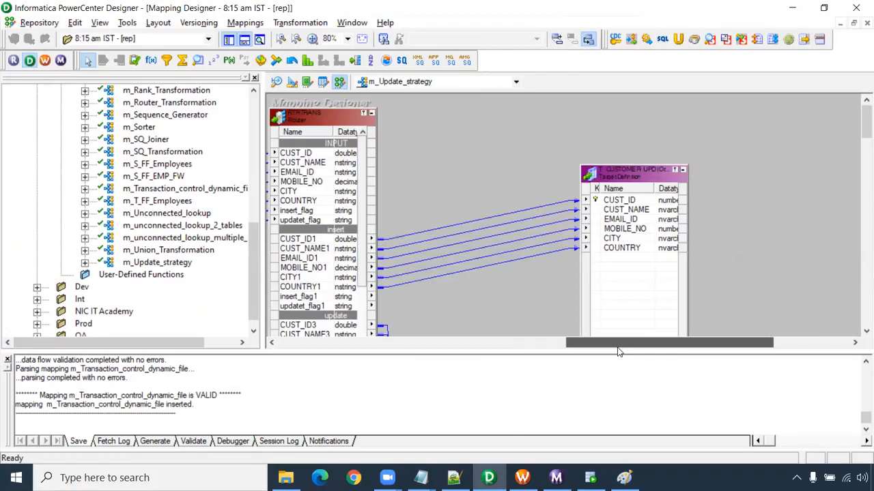
{"action": "left_click_drag", "start_coordinate": [618, 352], "coordinate": [599, 352]}
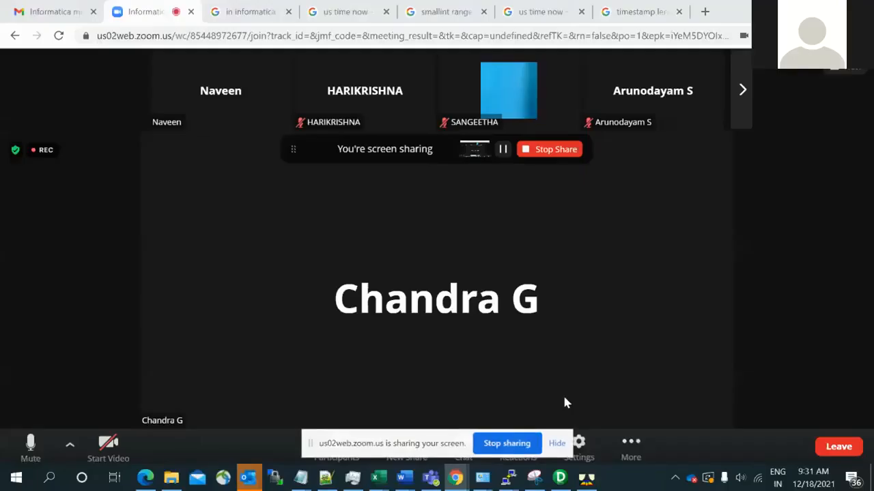
- Switch to Sheet3 of the Book5 workbook in Excel and highlight the CURRENT LOADING PROCESS table rows, including its first order record
{"action": "key", "text": "alt+Tab"}
{"action": "key", "text": "alt+Right"}
{"action": "key", "text": "alt+Down"}
{"action": "key", "text": "alt+Left"}
{"action": "key", "text": "alt+Left"}
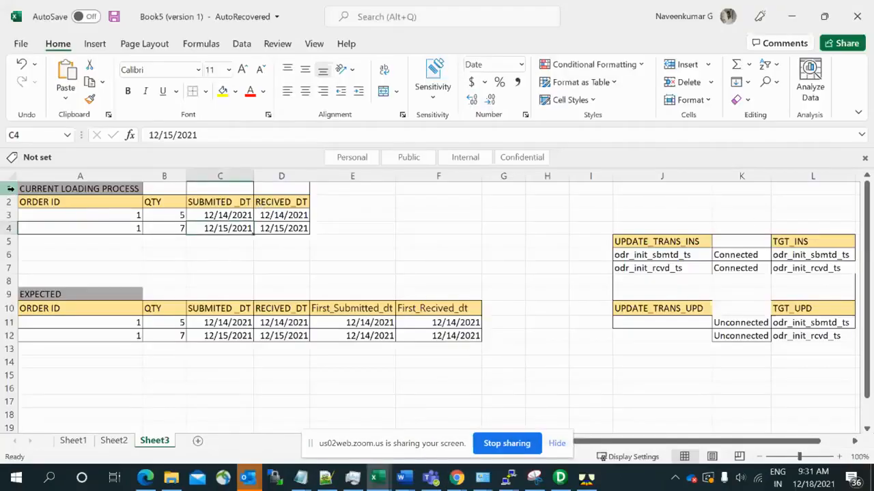
{"action": "left_click_drag", "start_coordinate": [10, 189], "coordinate": [9, 232]}
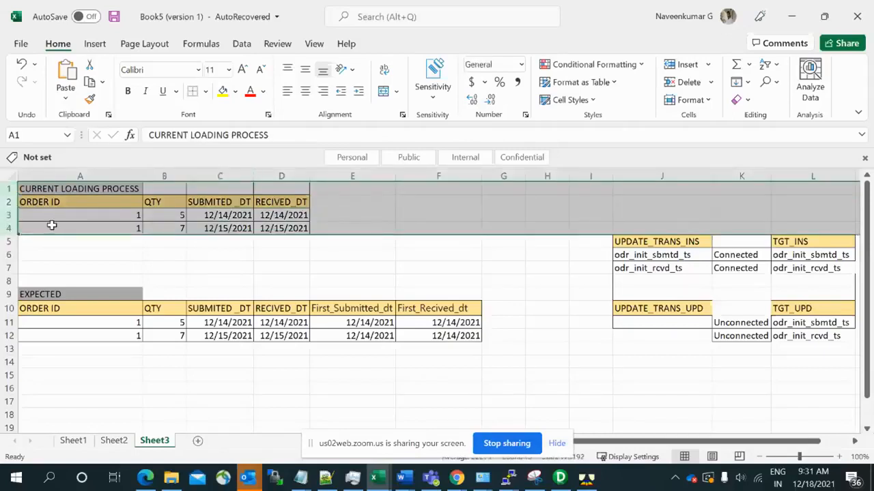
{"action": "left_click", "coordinate": [10, 215]}
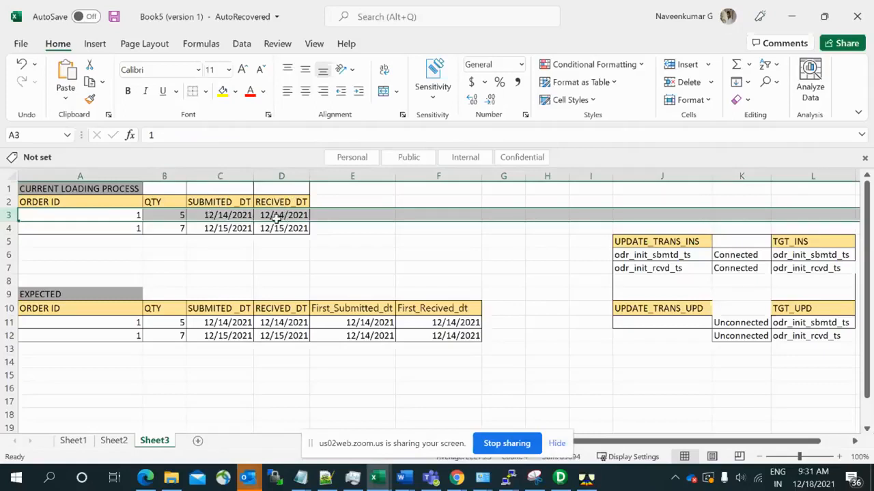
- Examine the second order record in the CURRENT LOADING PROCESS table, comparing its ORDER ID, QTY, SUBMITED_DT and RECIVED_DT with the first record
{"action": "left_click", "coordinate": [126, 230]}
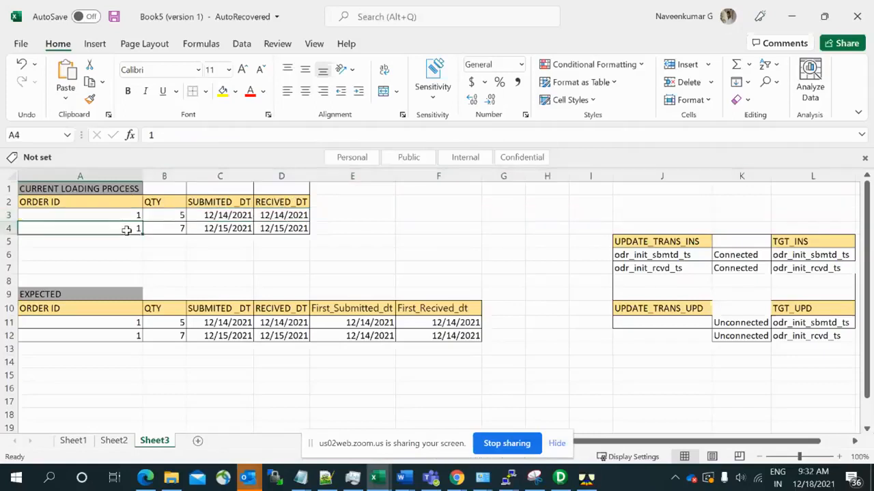
{"action": "left_click", "coordinate": [170, 230]}
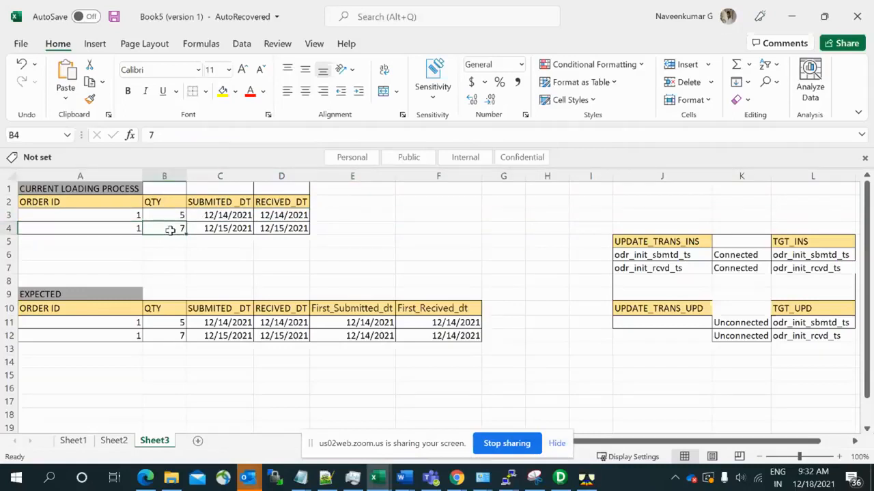
{"action": "left_click", "coordinate": [120, 215]}
{"action": "left_click", "coordinate": [120, 229]}
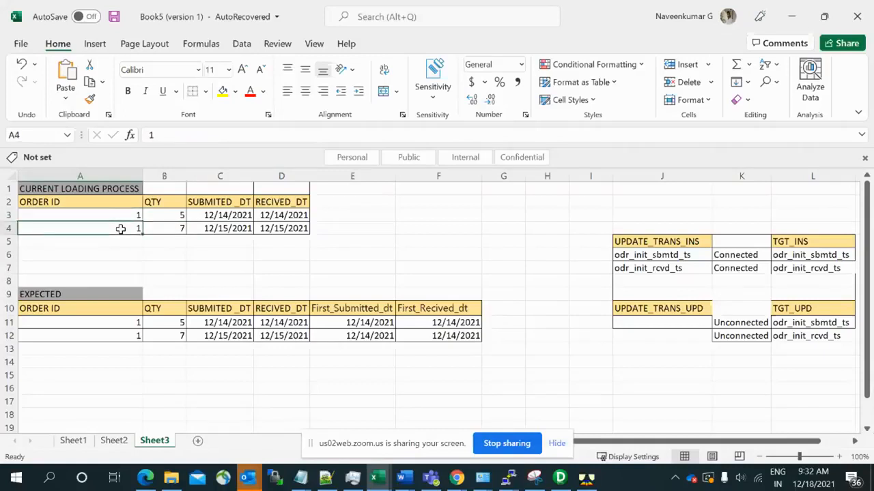
{"action": "left_click", "coordinate": [225, 229]}
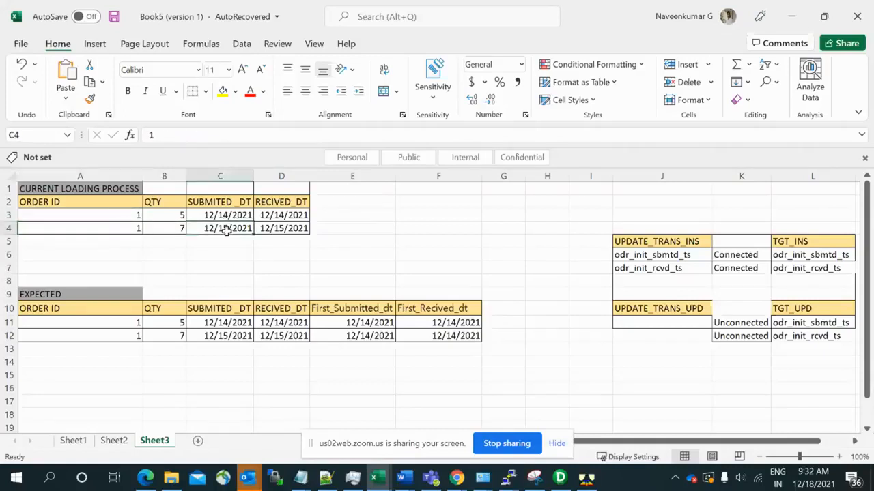
{"action": "left_click", "coordinate": [284, 230]}
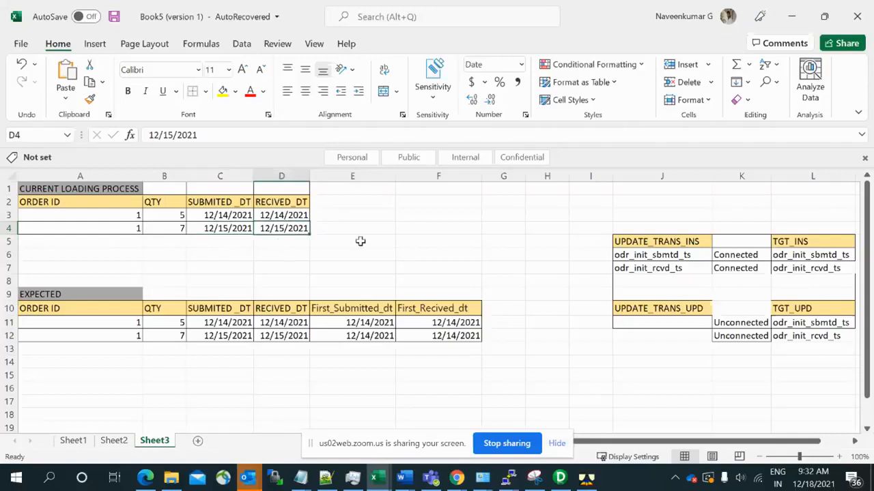
- Examine the First_Submitted_dt and First_Recived_dt columns in the EXPECTED table
{"action": "left_click", "coordinate": [353, 307]}
{"action": "left_click", "coordinate": [431, 309]}
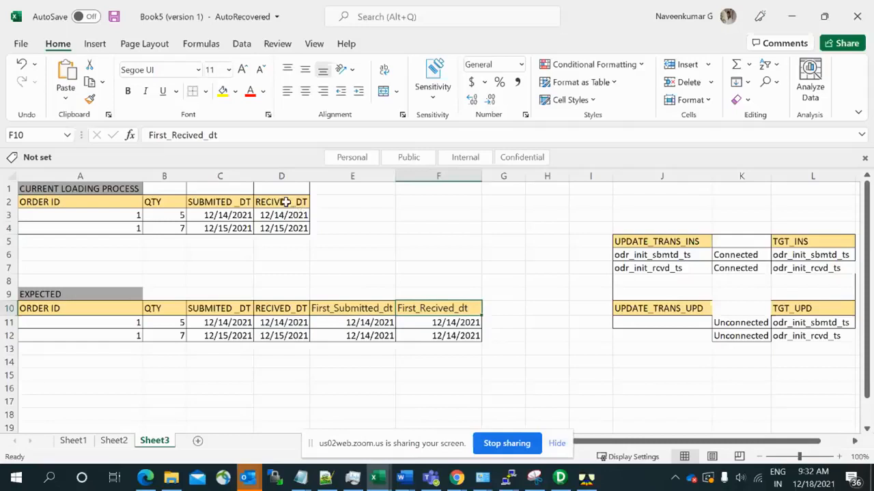
{"action": "left_click", "coordinate": [340, 307]}
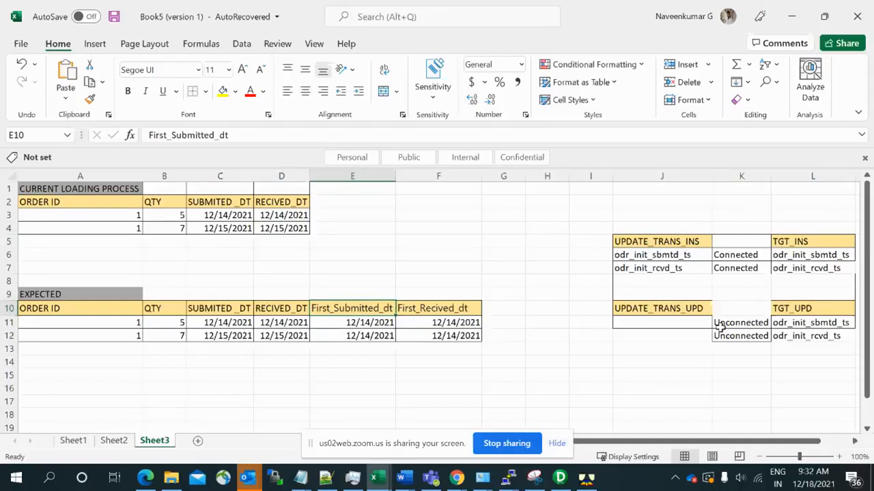
{"action": "left_click", "coordinate": [543, 240]}
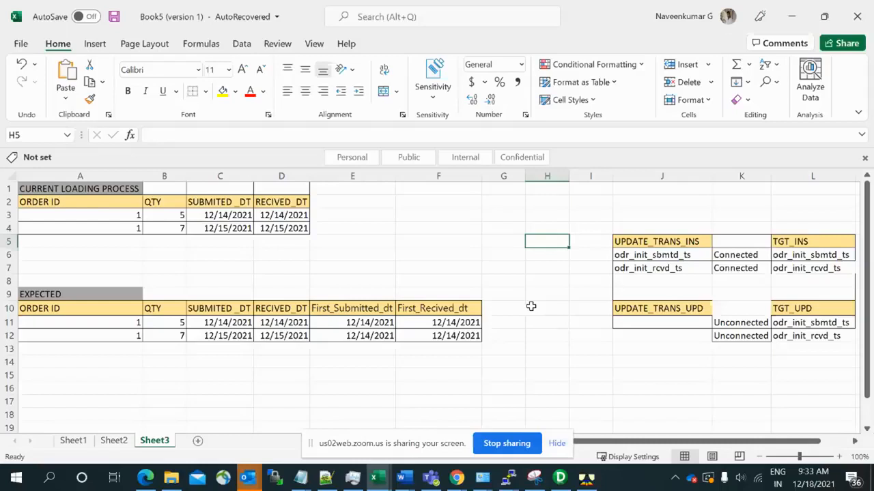
- Delete the first order record's row from the EXPECTED table and undo the deletion
{"action": "left_click", "coordinate": [4, 322]}
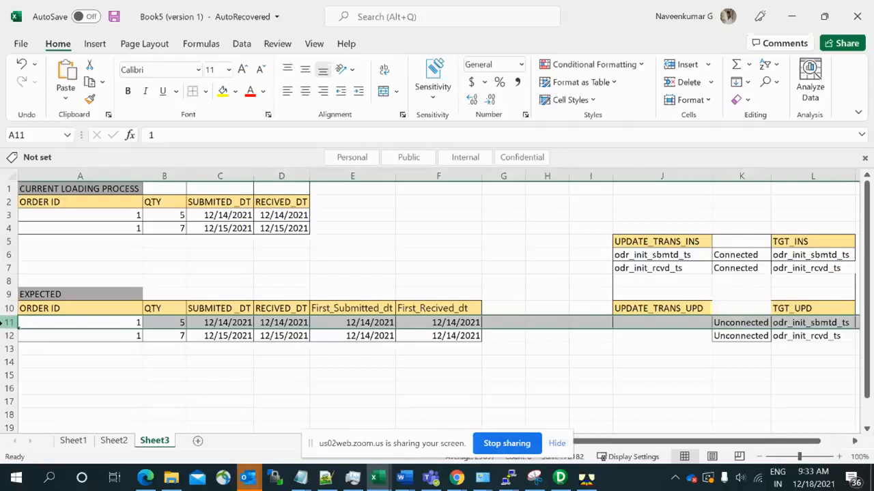
{"action": "key", "text": "ctrl+minus"}
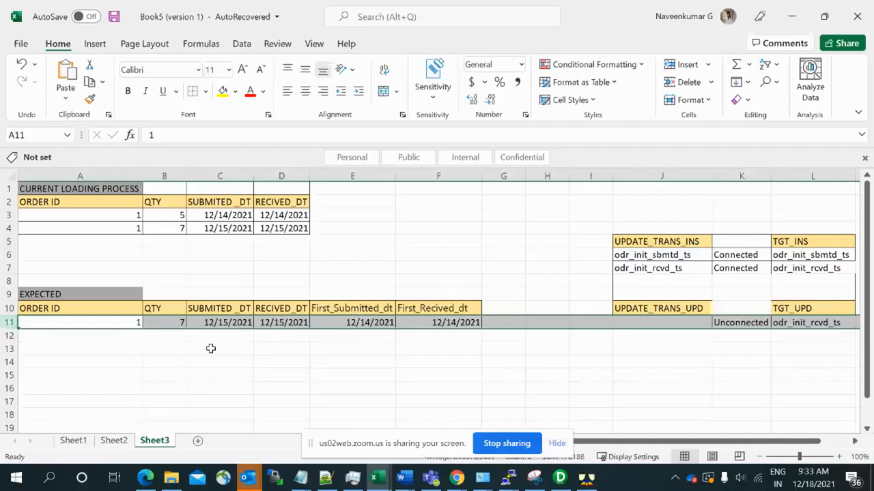
{"action": "key", "text": "ctrl+z"}
{"action": "left_click", "coordinate": [530, 299]}
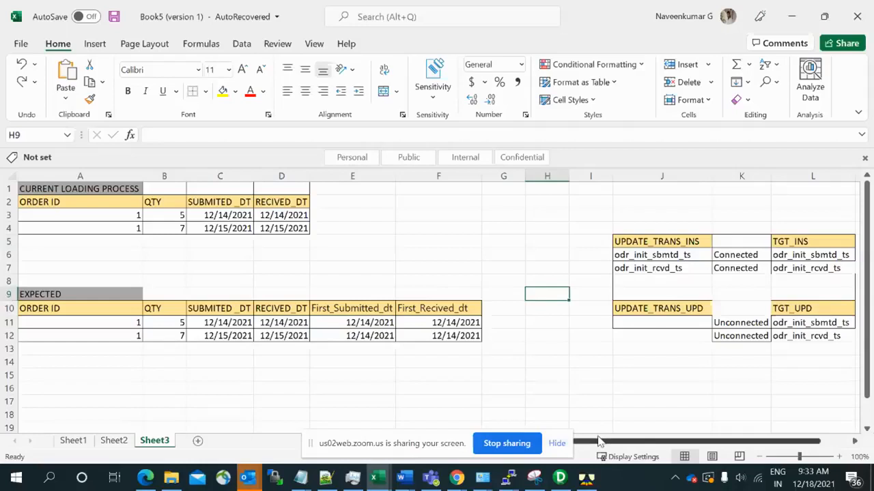
- Switch to PowerCenter Designer, review the v_odr_init_sbmtd_ts expression in EXP_audit_cols, and close the transformation without changes
{"action": "left_click", "coordinate": [566, 478]}
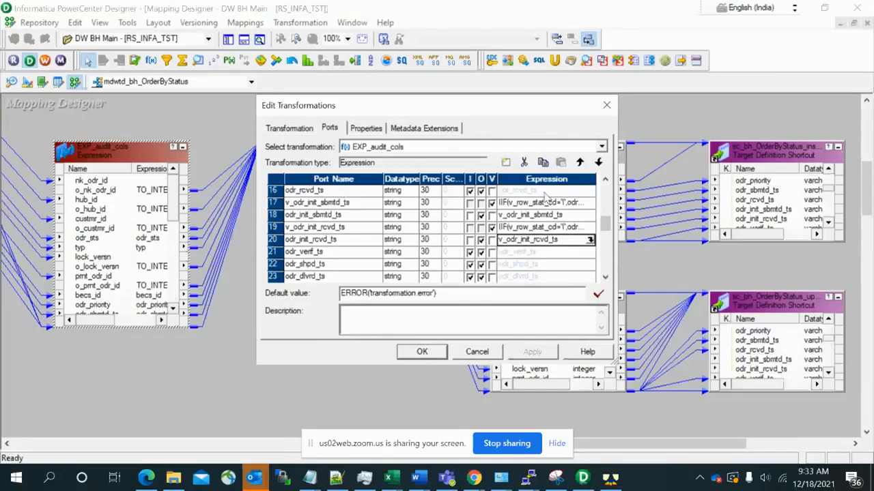
{"action": "left_click", "coordinate": [581, 204]}
{"action": "left_click", "coordinate": [590, 203]}
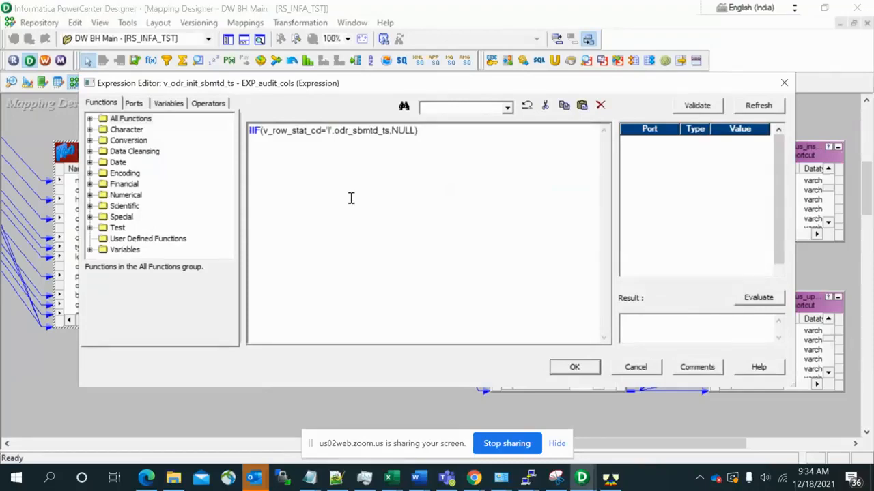
{"action": "left_click", "coordinate": [635, 372]}
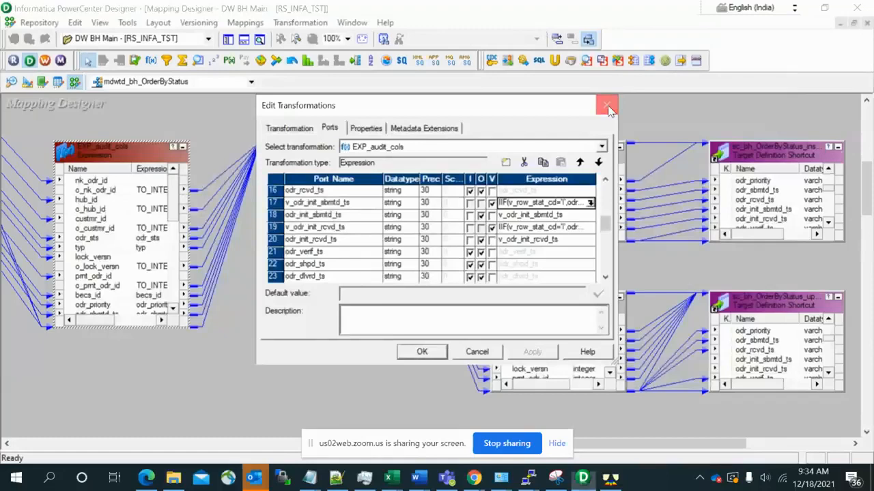
{"action": "left_click", "coordinate": [607, 103]}
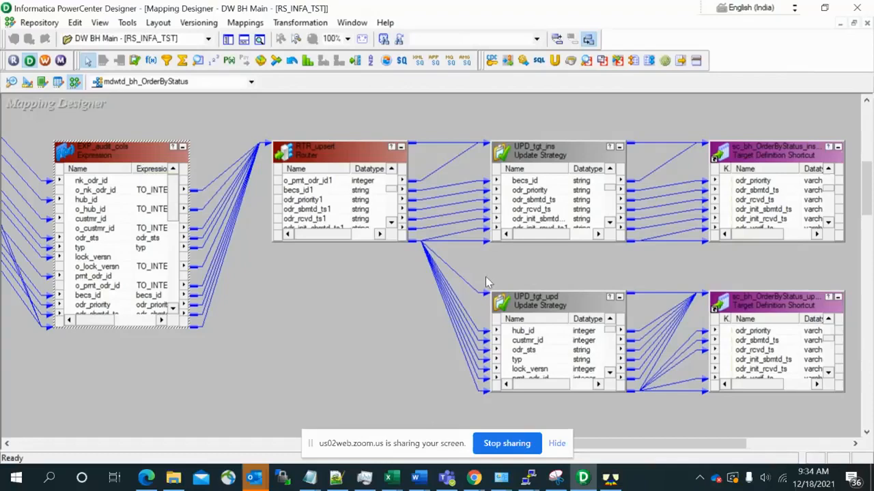
- Check the update strategy expression of UPD_tgt_ins, and bring the odr_init ports of EXP_audit_cols into view
{"action": "double_click", "coordinate": [551, 156]}
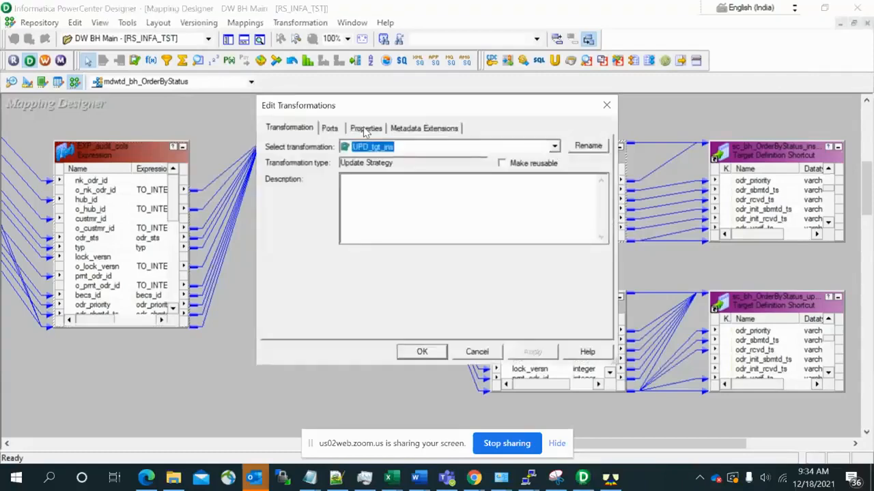
{"action": "left_click", "coordinate": [367, 130]}
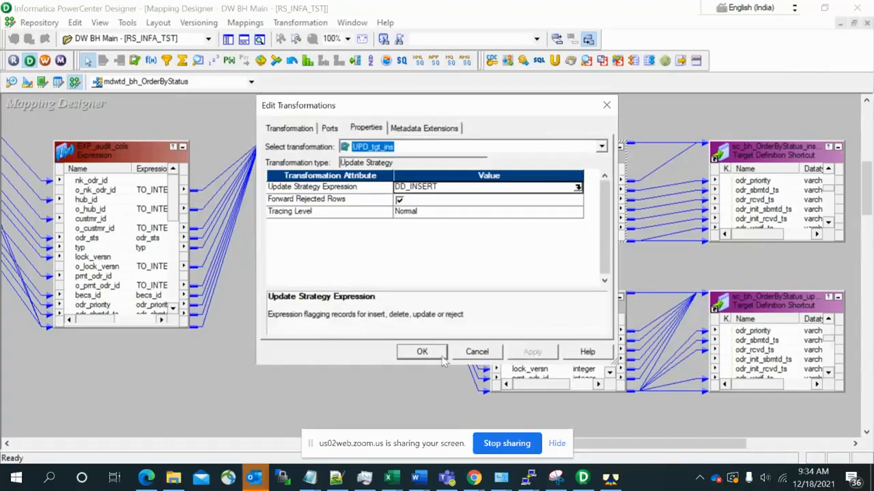
{"action": "left_click", "coordinate": [466, 353]}
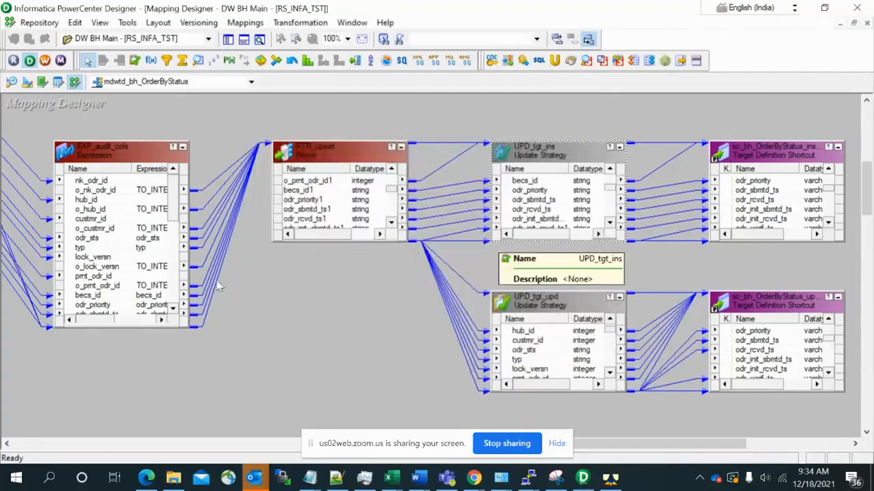
{"action": "left_click", "coordinate": [172, 310]}
{"action": "left_click", "coordinate": [172, 311]}
{"action": "left_click", "coordinate": [172, 311]}
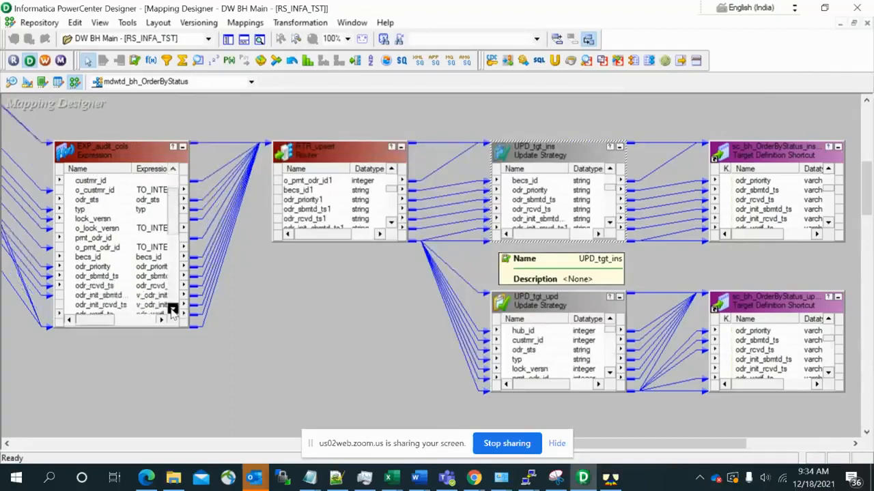
{"action": "left_click", "coordinate": [172, 311]}
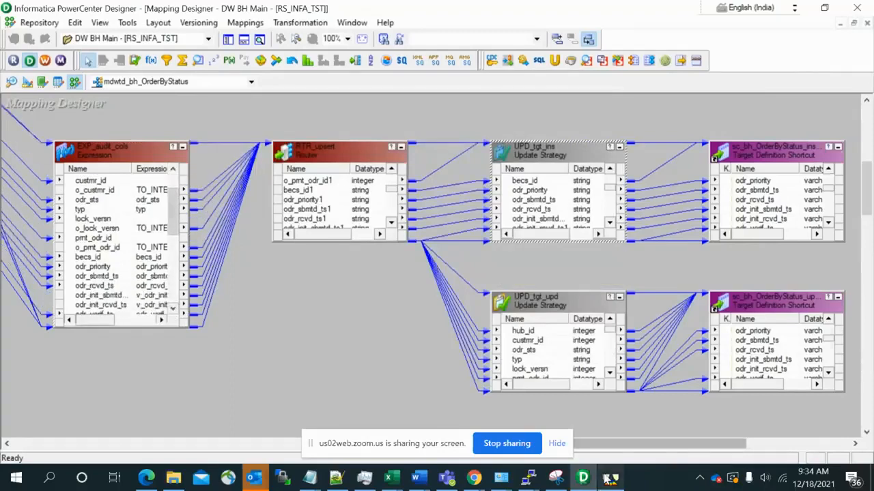
- Switch to Teradata SQL Assistant and run the bh_tbls.bh_orderbystatus query for load_id '321'
{"action": "left_click", "coordinate": [609, 480]}
{"action": "left_click", "coordinate": [374, 41]}
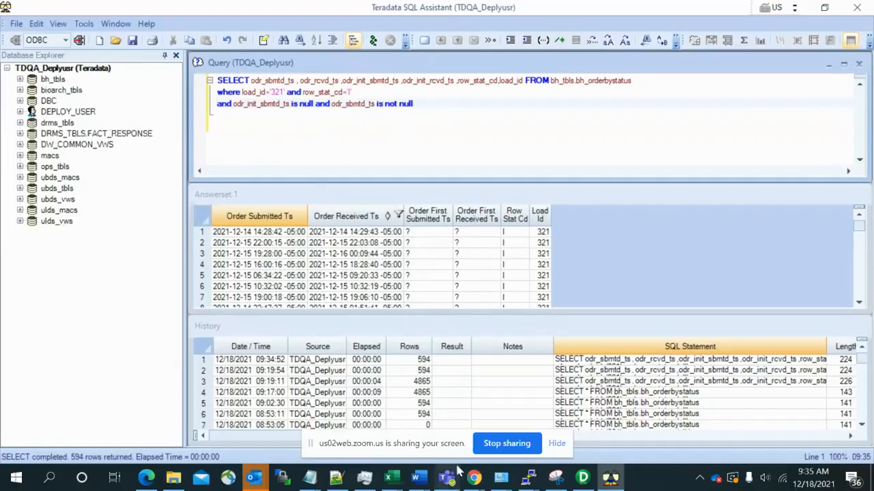
- Copy nk_odr_id from the new 200 file in Notepad++ into Teradata SQL Assistant's query as the first selected column, and rerun the query
{"action": "mouse_move", "coordinate": [336, 476]}
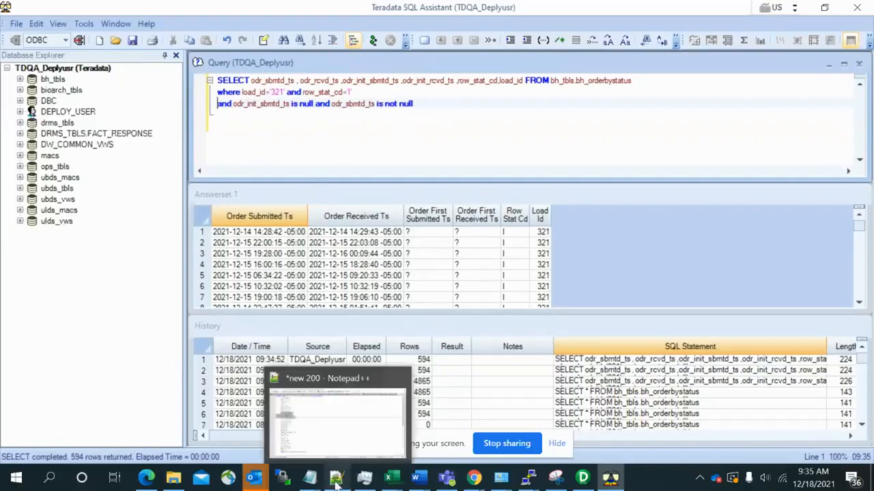
{"action": "left_click", "coordinate": [328, 440]}
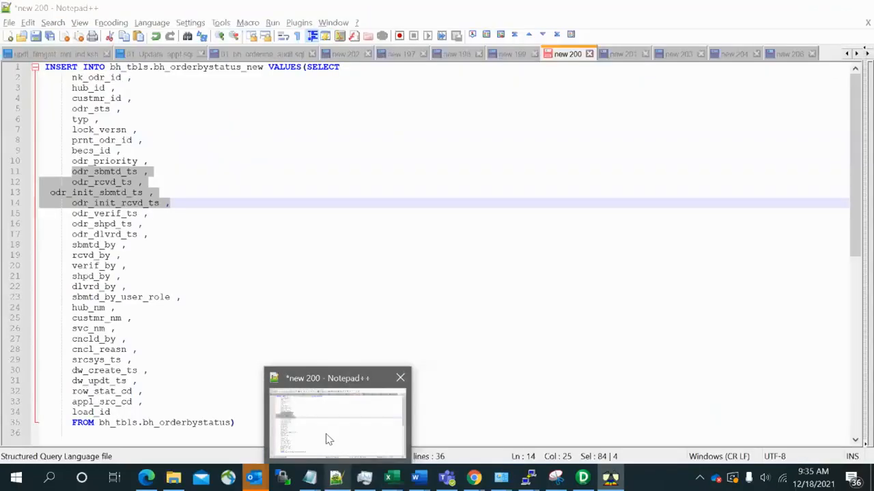
{"action": "double_click", "coordinate": [100, 76]}
{"action": "key", "text": "ctrl+c"}
{"action": "key", "text": "alt+Tab"}
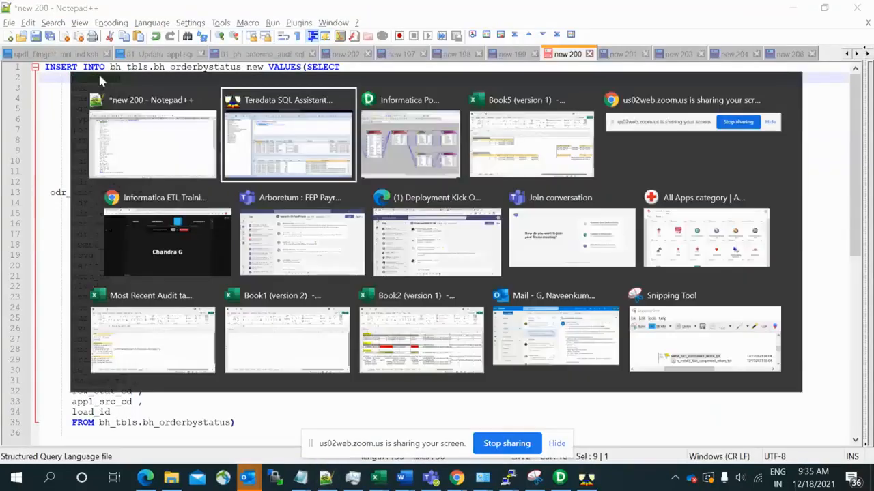
{"action": "left_click", "coordinate": [251, 81]}
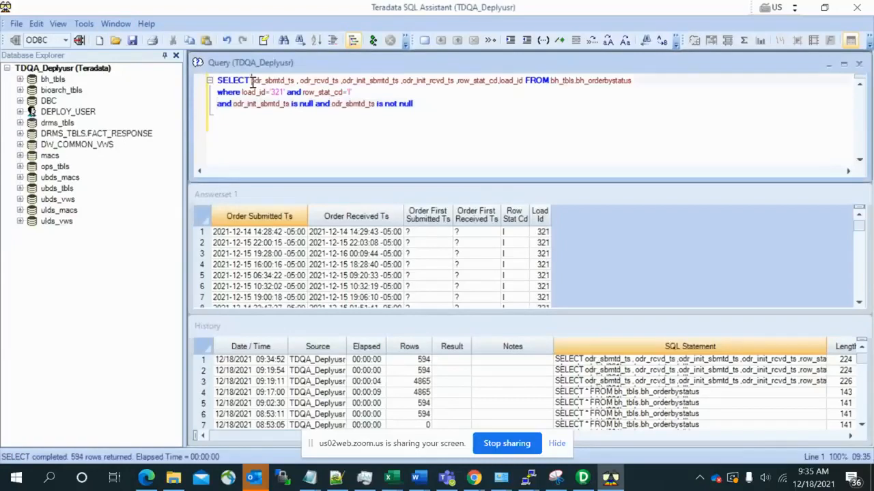
{"action": "key", "text": "ctrl+v"}
{"action": "type", "text": ","}
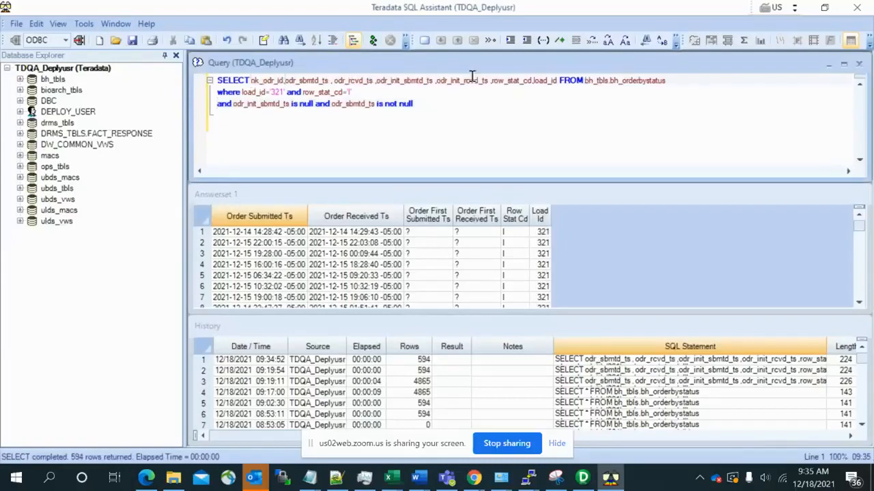
{"action": "left_click", "coordinate": [373, 41]}
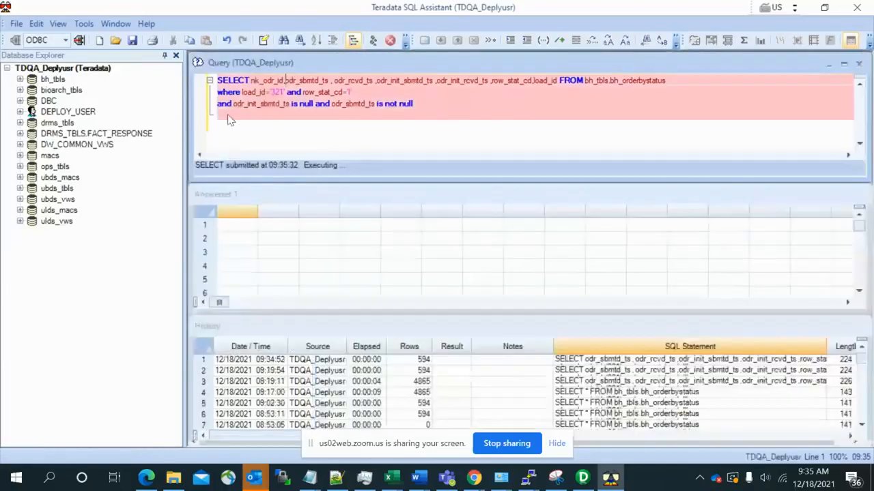
- Comment out the query's odr_init_sbmtd_ts is null and odr_sbmtd_ts is not null condition with --, and rerun it
{"action": "left_click", "coordinate": [213, 107]}
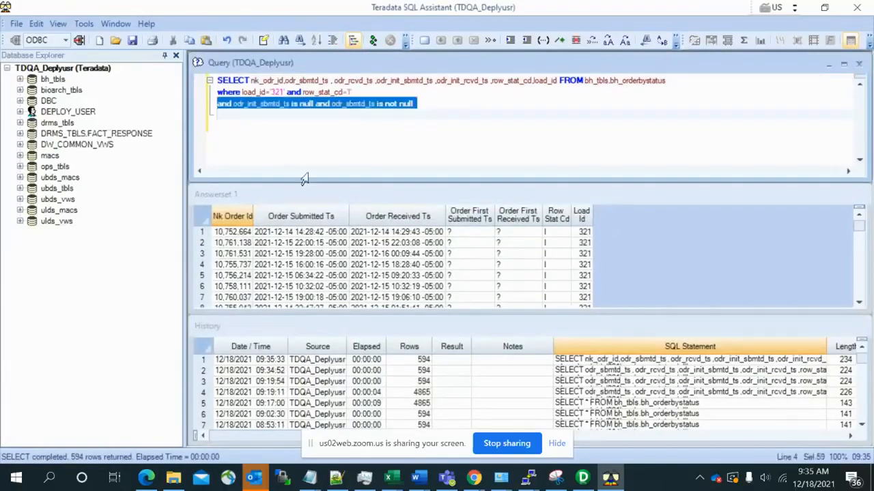
{"action": "key", "text": "Up"}
{"action": "key", "text": "Down"}
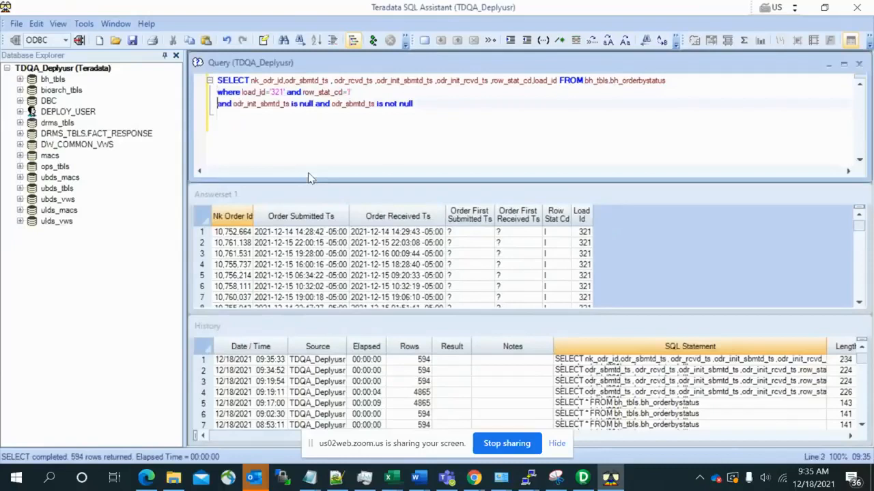
{"action": "type", "text": "--"}
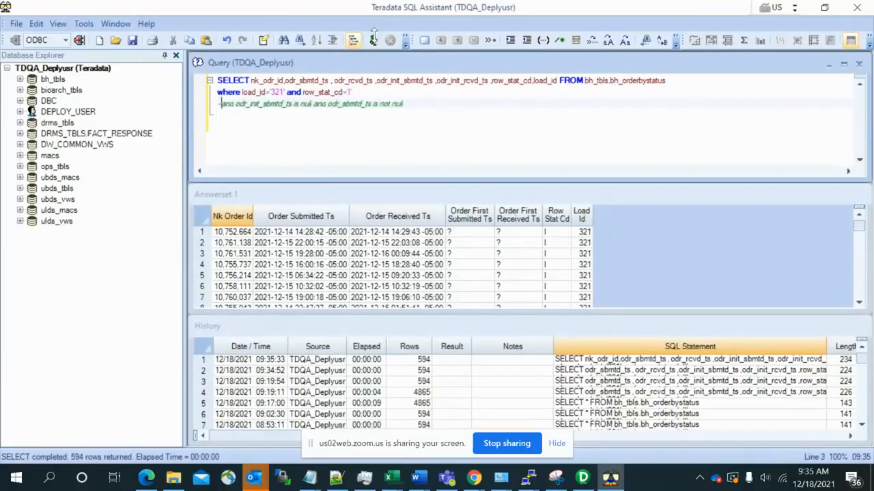
{"action": "left_click", "coordinate": [375, 41]}
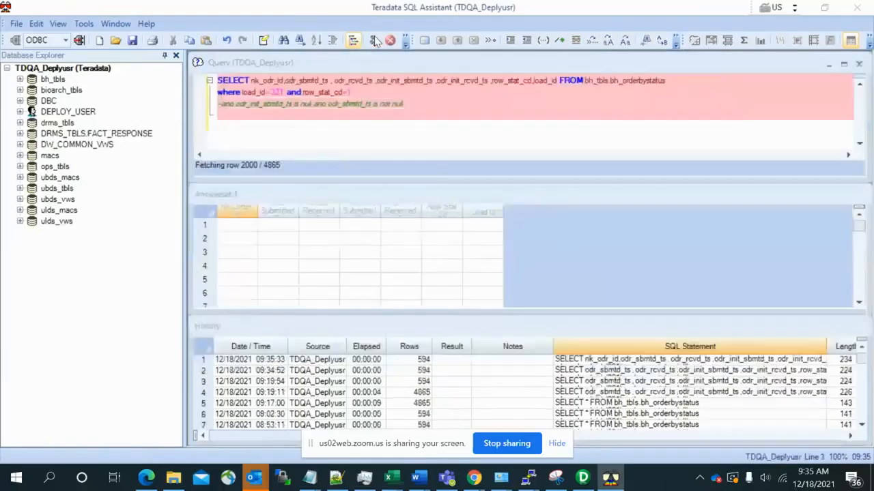
- Compare the order submitted and received timestamps with the first submitted and first received timestamps in the query results
{"action": "left_click", "coordinate": [517, 285]}
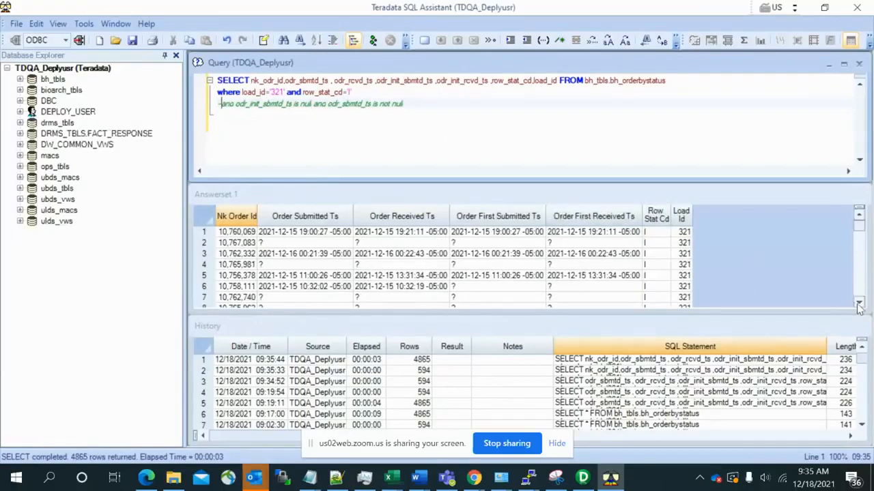
{"action": "left_click_drag", "start_coordinate": [859, 304], "coordinate": [859, 304]}
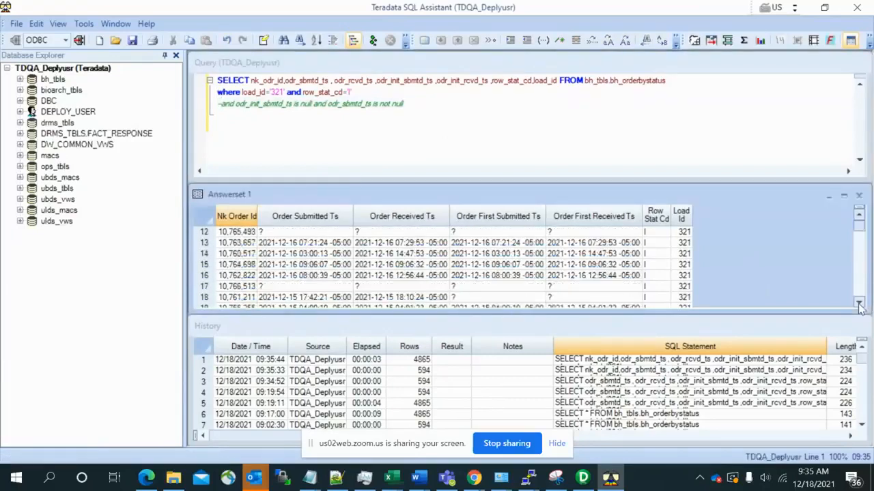
{"action": "left_click", "coordinate": [859, 216]}
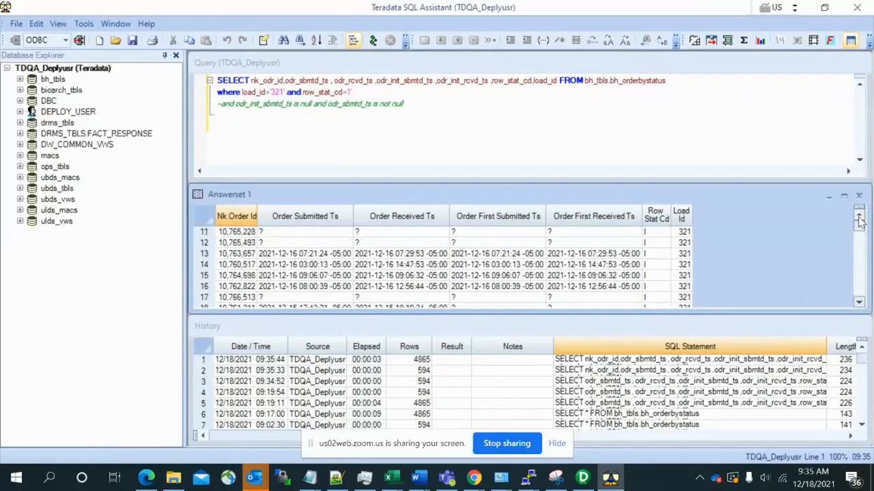
- Switch to PowerCenter Designer and review the ports and the group filter conditions of the RTR_upsert router
{"action": "key", "text": "alt+Tab"}
{"action": "key", "text": "alt+Tab"}
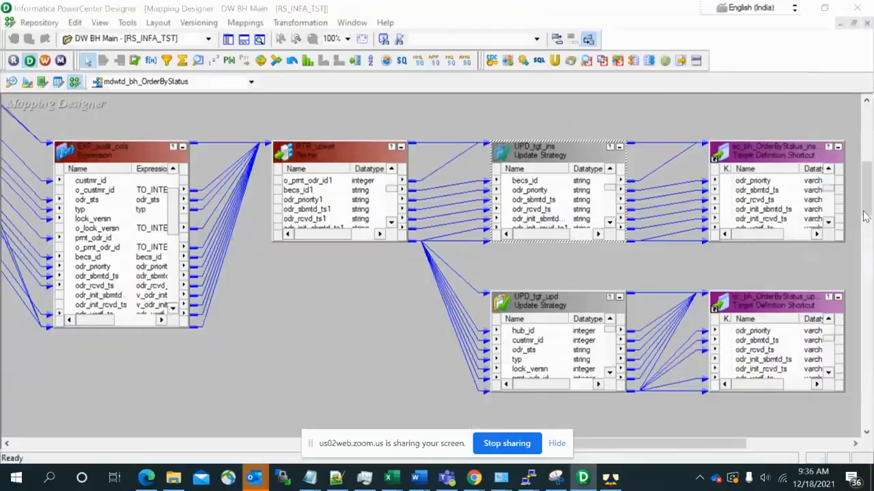
{"action": "left_click", "coordinate": [325, 154]}
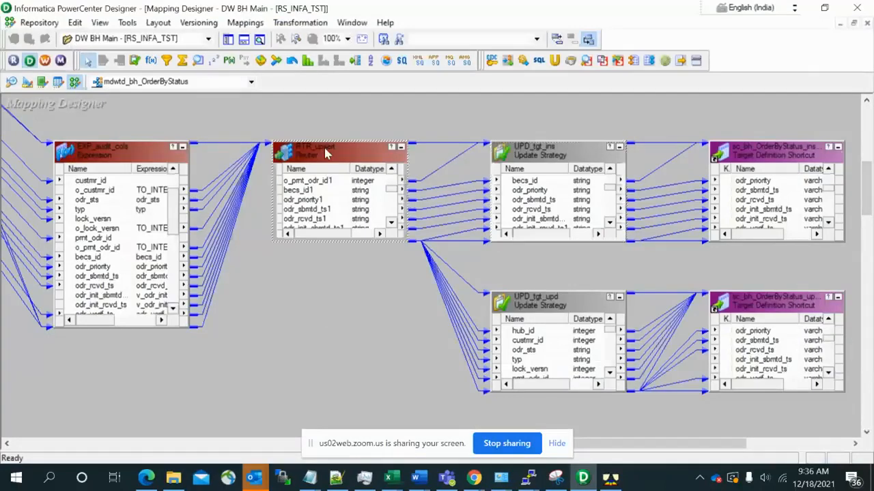
{"action": "double_click", "coordinate": [326, 154]}
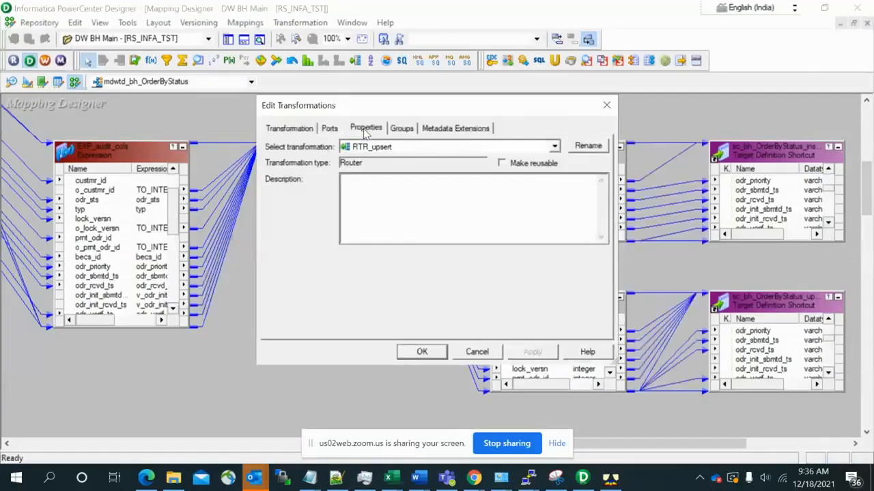
{"action": "left_click", "coordinate": [365, 130]}
{"action": "left_click", "coordinate": [333, 130]}
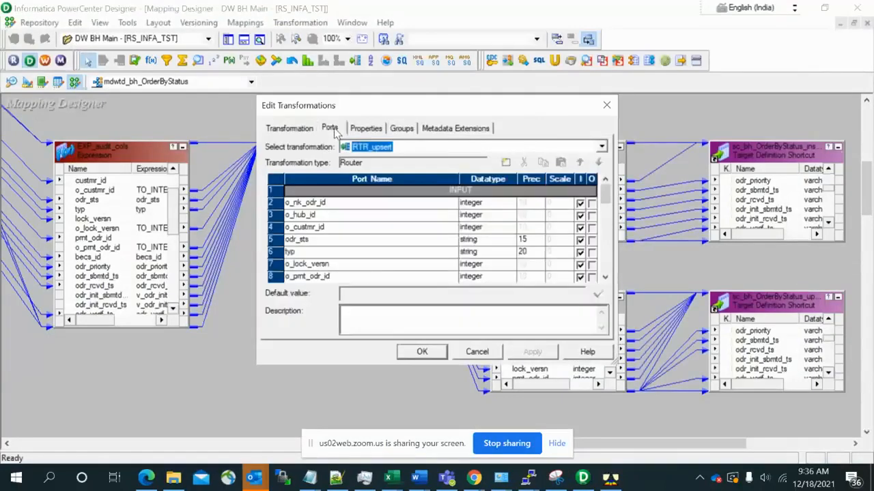
{"action": "left_click", "coordinate": [409, 131]}
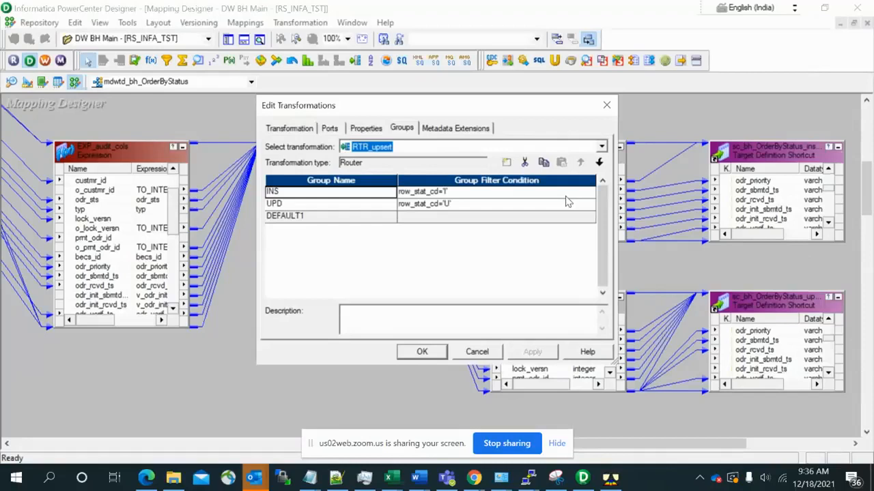
{"action": "left_click", "coordinate": [476, 353]}
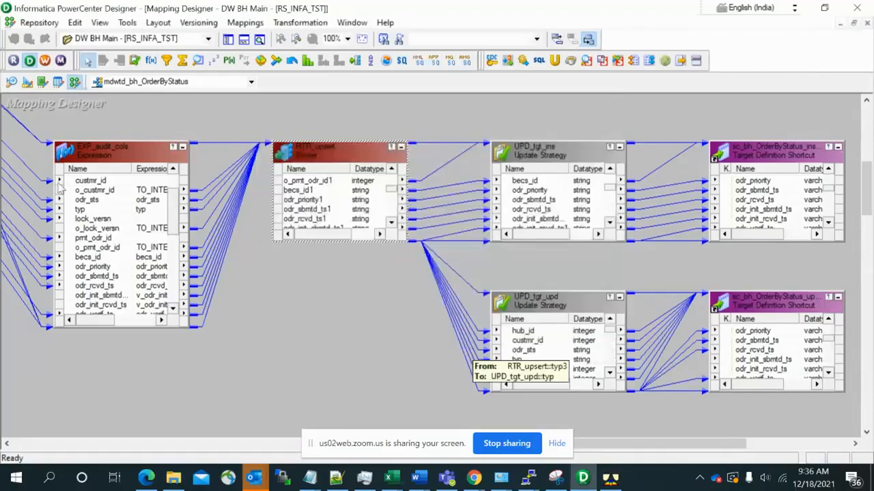
- Open the ports of the EXP_audit_cols expression transformation and examine the v_row_stat_cd expression, leaving it unchanged
{"action": "double_click", "coordinate": [100, 157]}
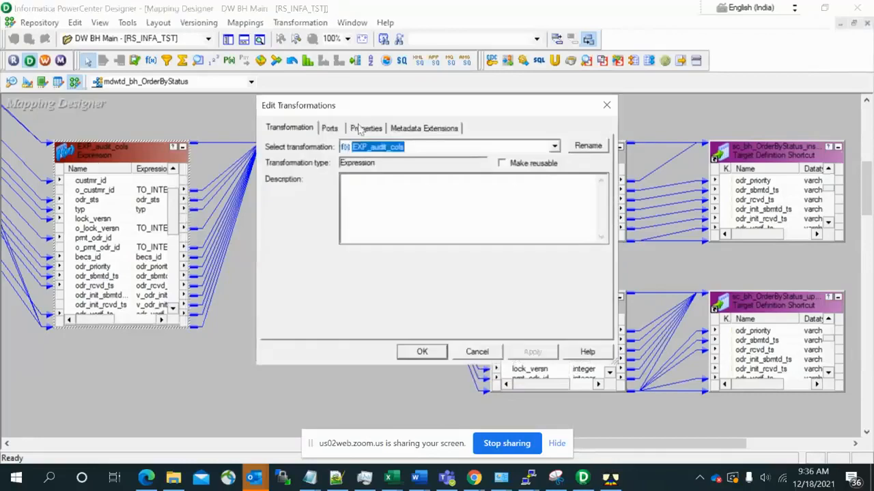
{"action": "left_click", "coordinate": [330, 128]}
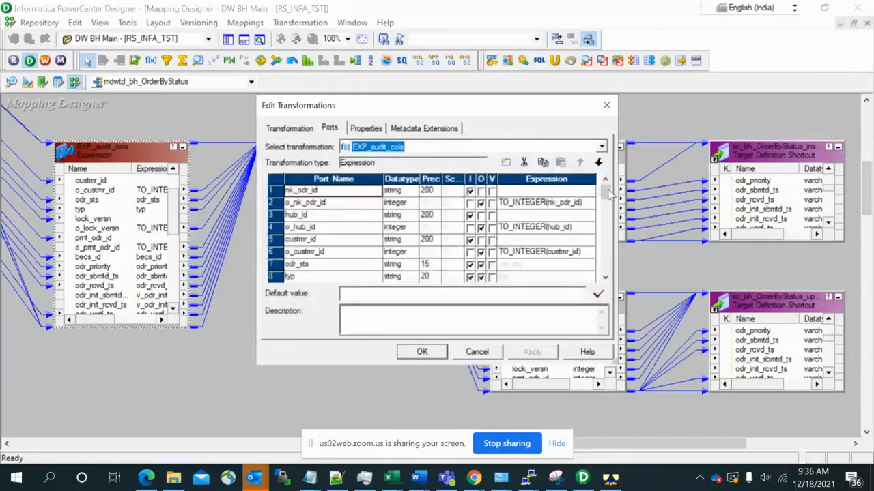
{"action": "scroll", "coordinate": [607, 252], "scroll_direction": "down", "scroll_amount": 10}
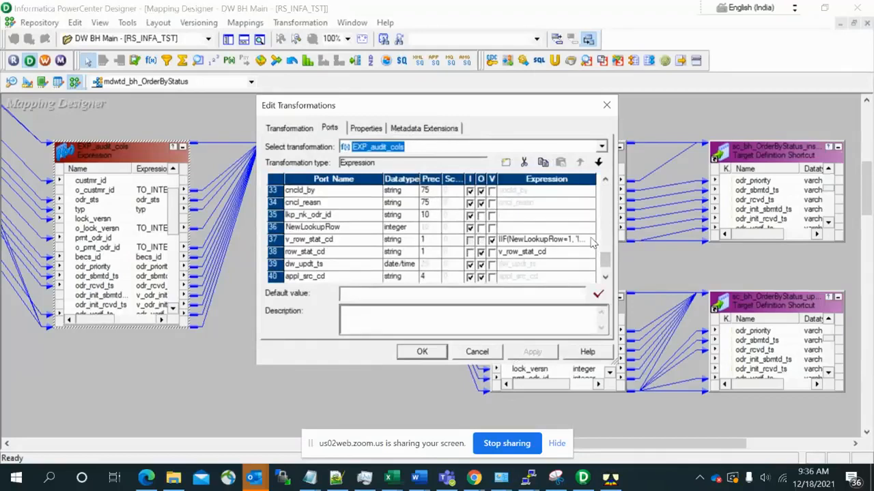
{"action": "left_click", "coordinate": [591, 240]}
{"action": "left_click", "coordinate": [591, 239]}
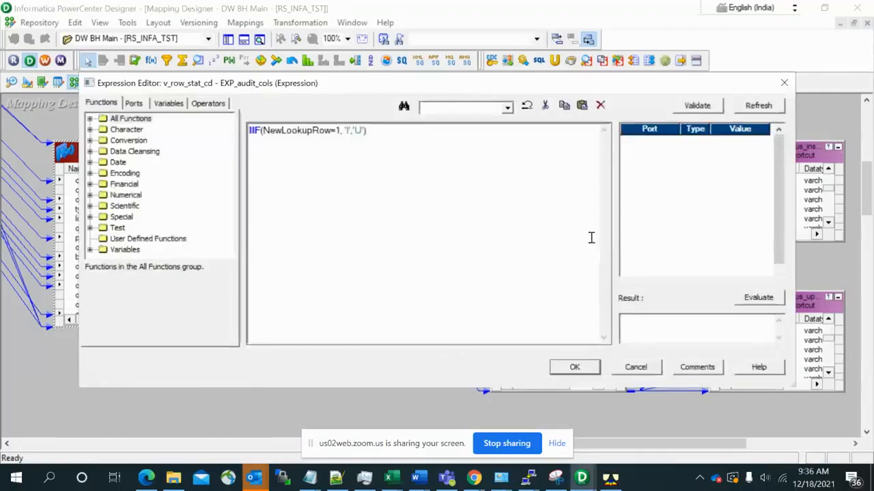
{"action": "left_click", "coordinate": [642, 373]}
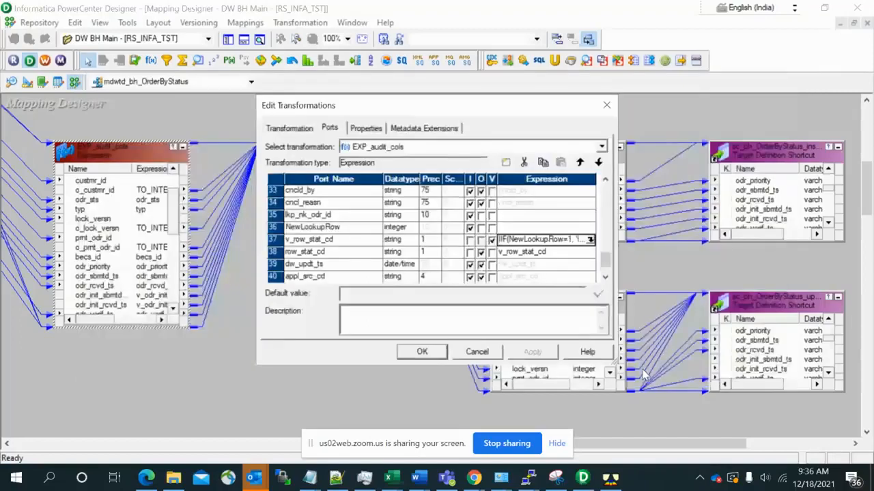
{"action": "left_click", "coordinate": [629, 441]}
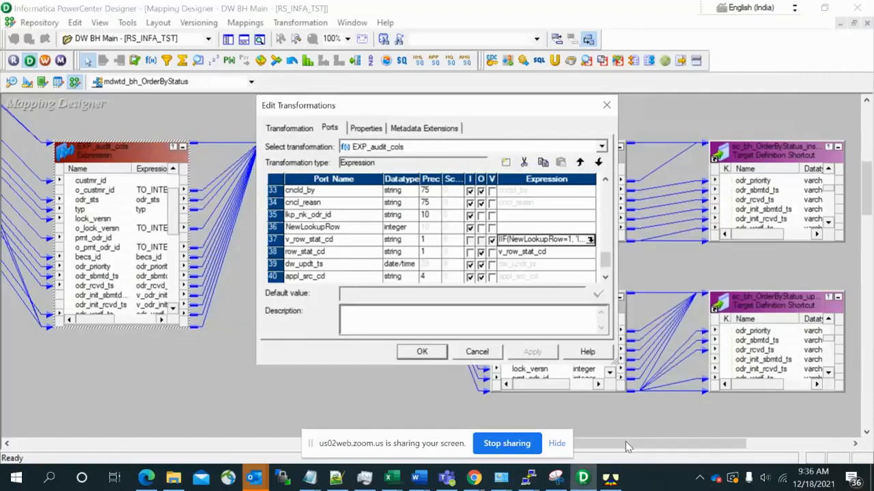
{"action": "left_click", "coordinate": [574, 258]}
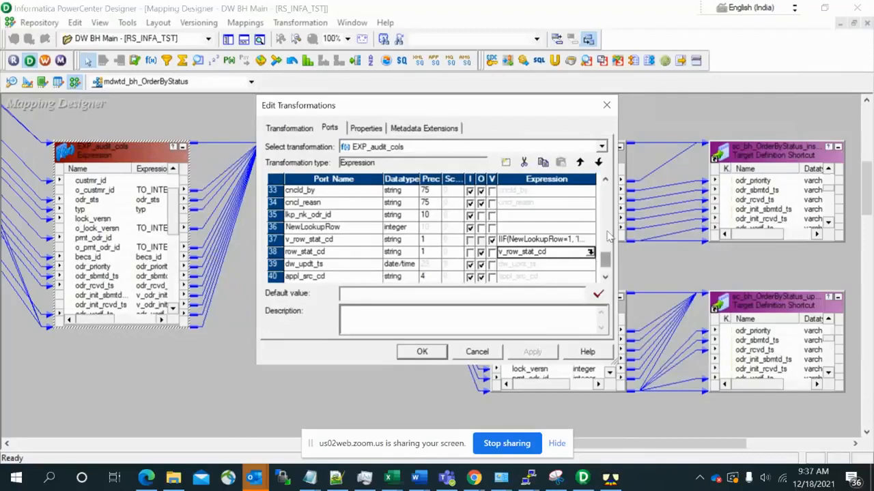
- Examine the expression of the v_odr_init_rcvd_ts variable port in EXP_audit_cols
{"action": "scroll", "coordinate": [609, 231], "scroll_direction": "up", "scroll_amount": 1}
{"action": "scroll", "coordinate": [609, 230], "scroll_direction": "up", "scroll_amount": 4}
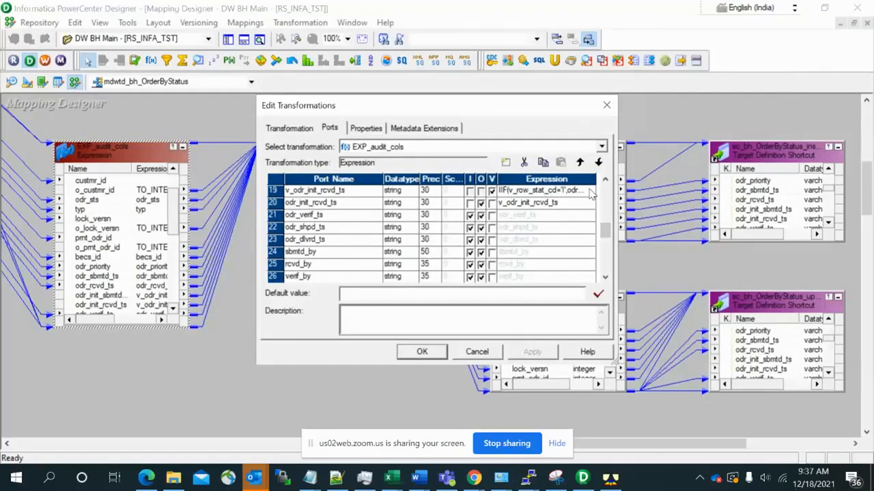
{"action": "left_click", "coordinate": [591, 191]}
{"action": "left_click", "coordinate": [591, 191]}
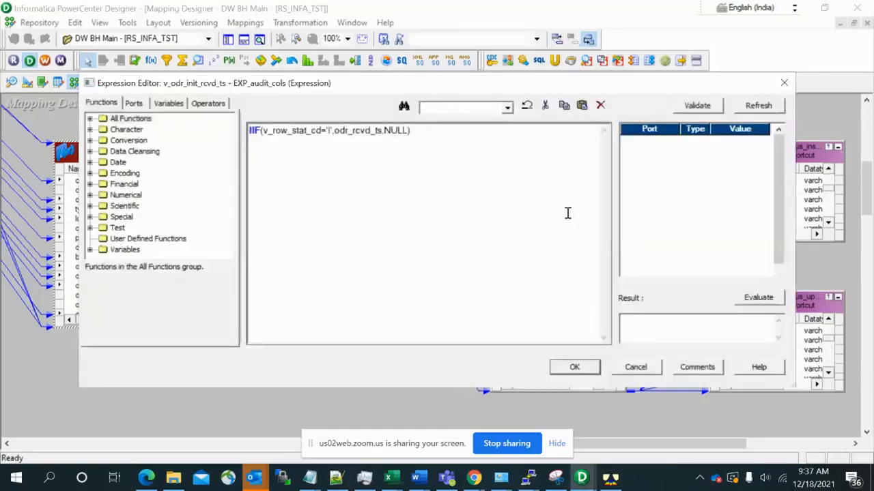
- Switch to Teradata SQL Assistant to compare the query results with the v_odr_init_rcvd_ts expression, and close the PowerCenter Designer editors without saving
{"action": "key", "text": "alt+Tab"}
{"action": "left_click", "coordinate": [611, 481]}
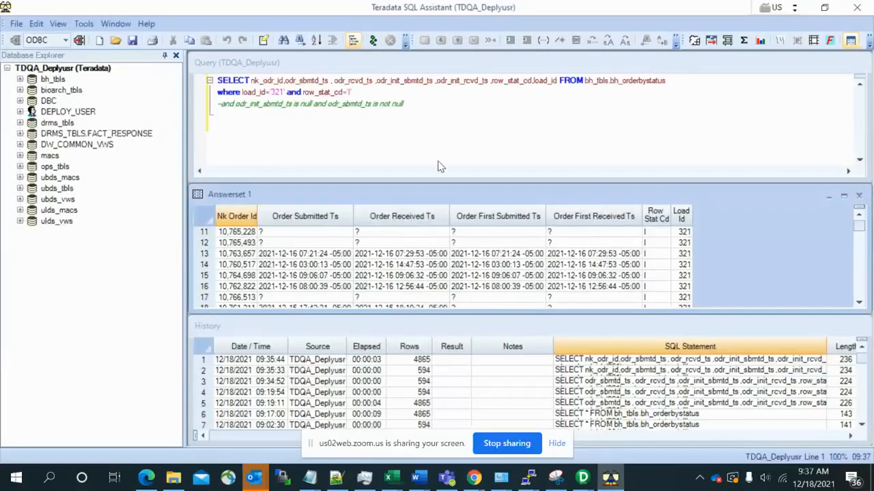
{"action": "key", "text": "alt+Tab"}
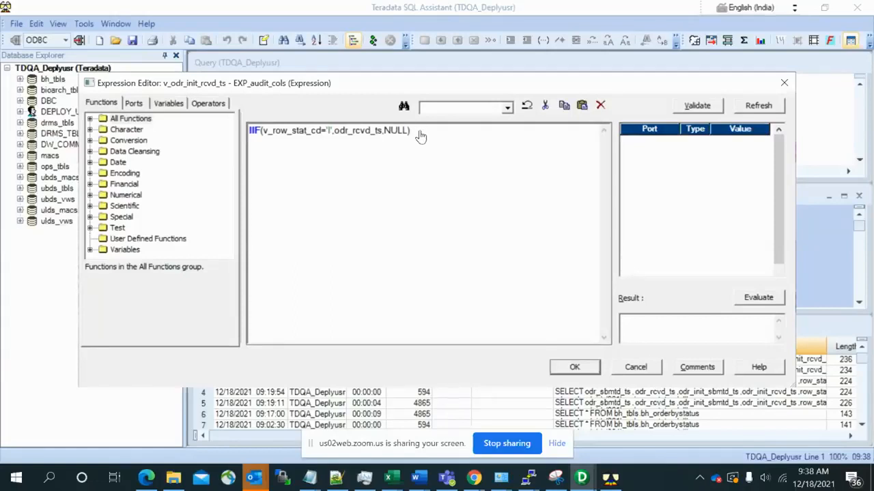
{"action": "key", "text": "alt+Tab"}
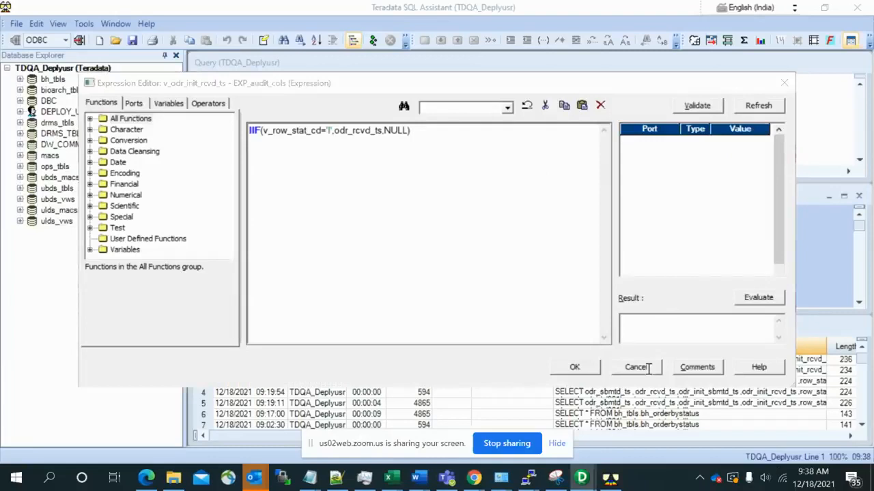
{"action": "left_click", "coordinate": [648, 369]}
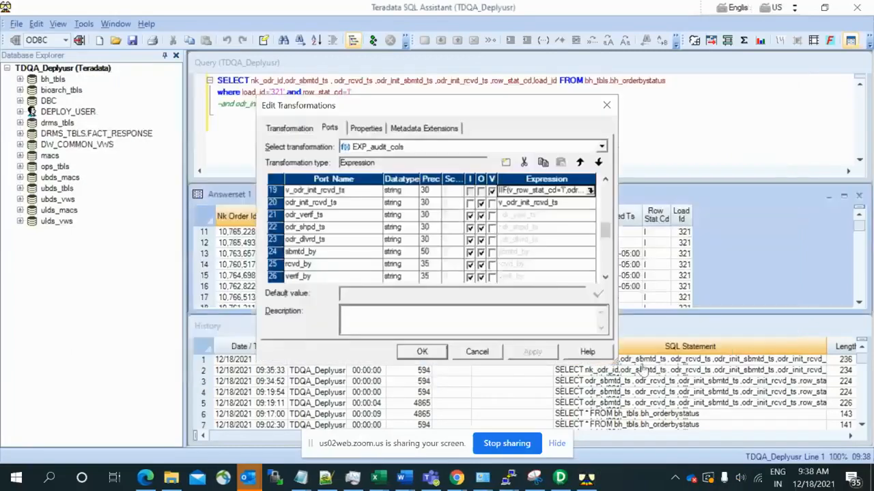
{"action": "key", "text": "alt+Tab"}
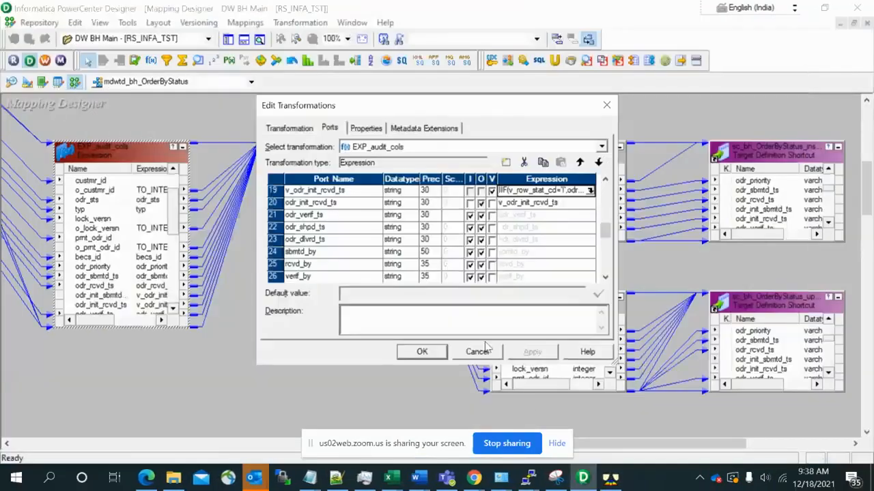
{"action": "left_click", "coordinate": [484, 351]}
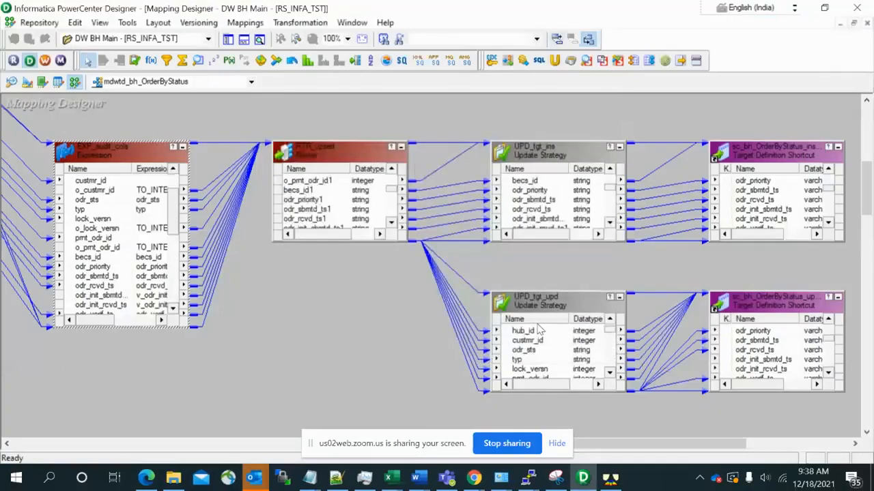
- Check the odr_init_sbmtd_ts and odr_init_rcvd_ts columns and their links in the update target and the insert target
{"action": "left_click", "coordinate": [765, 361]}
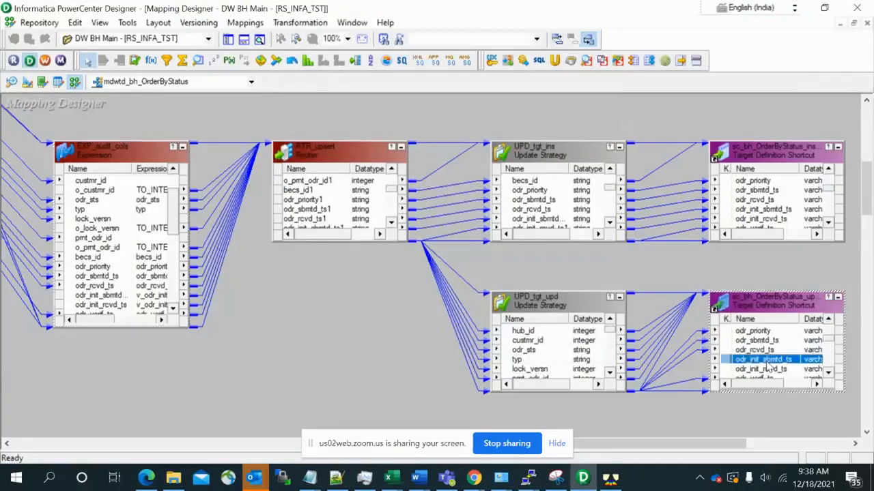
{"action": "left_click_drag", "start_coordinate": [765, 361], "coordinate": [767, 365]}
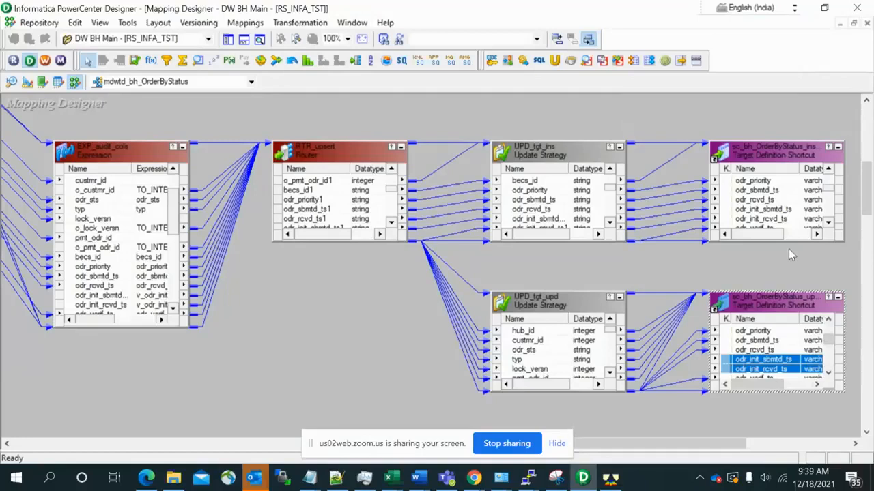
{"action": "left_click", "coordinate": [786, 215]}
{"action": "left_click", "coordinate": [785, 210]}
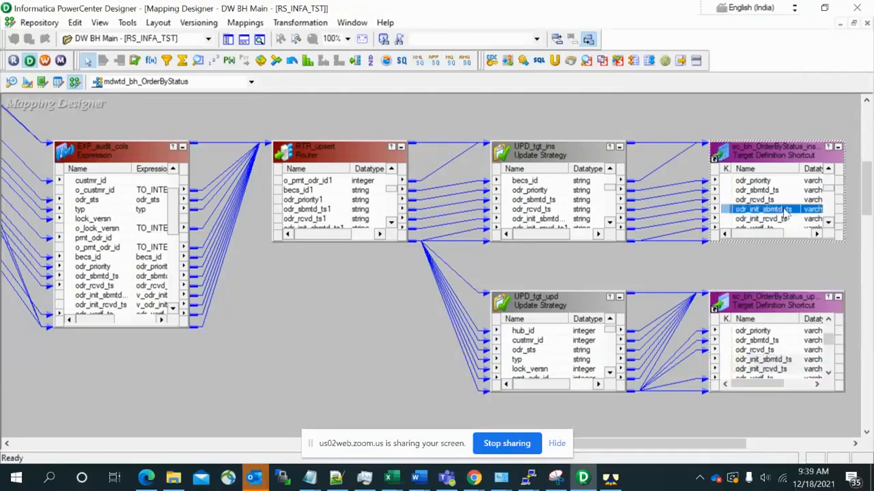
{"action": "left_click", "coordinate": [784, 215], "text": "shift"}
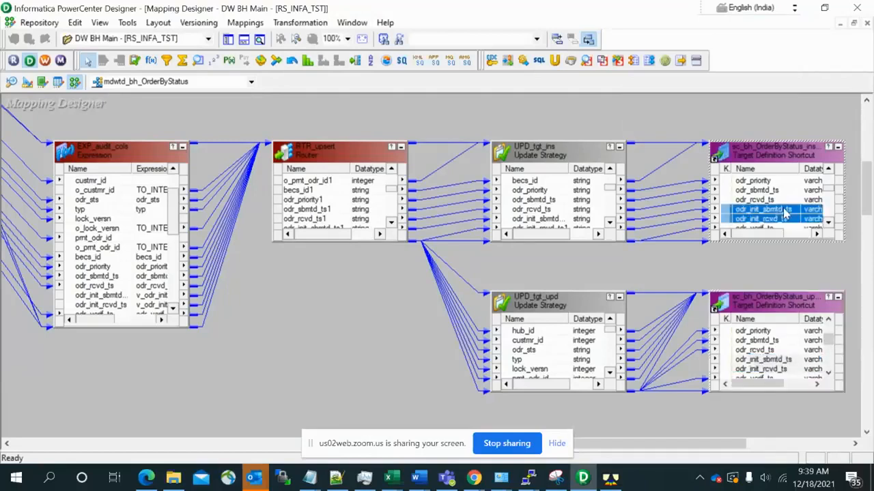
{"action": "left_click", "coordinate": [612, 225]}
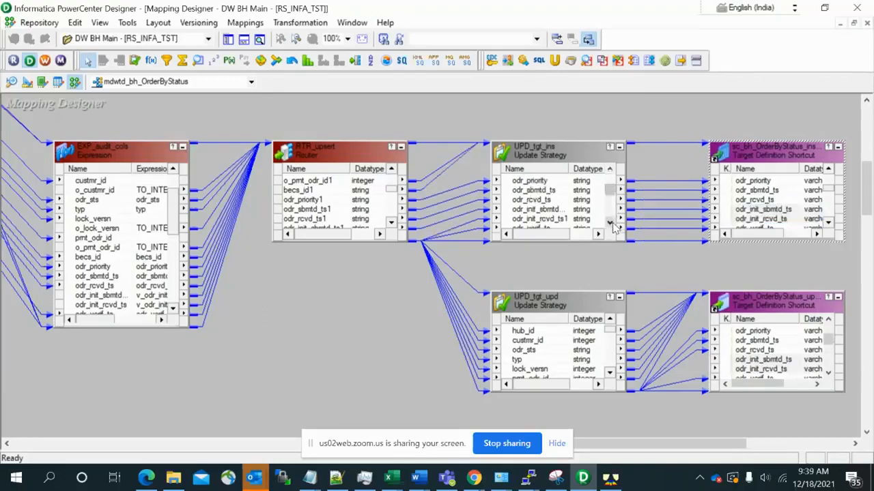
{"action": "left_click", "coordinate": [778, 217]}
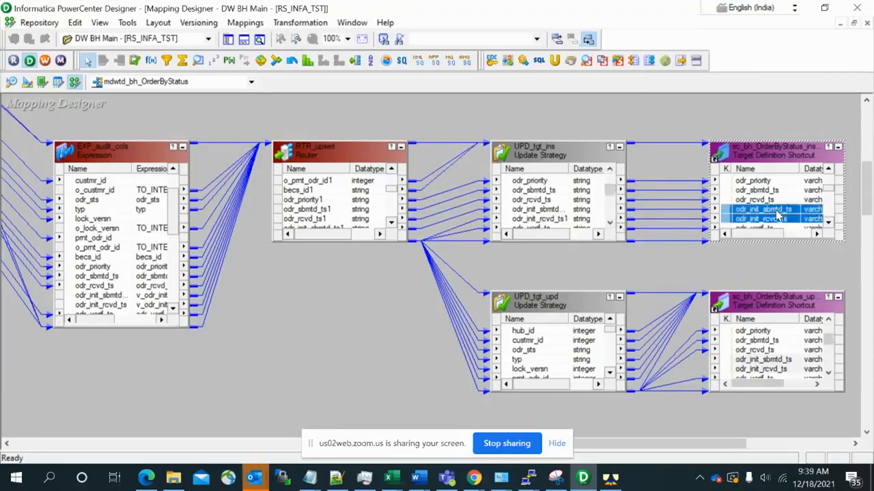
- Trace the backward link path of odr_init_sbmtd_ts from the insert target through UPD_tgt_ins and RTR_upsert to EXP_audit_cols
{"action": "left_click", "coordinate": [778, 209], "text": "ctrl"}
{"action": "right_click", "coordinate": [778, 215]}
{"action": "mouse_move", "coordinate": [781, 241]}
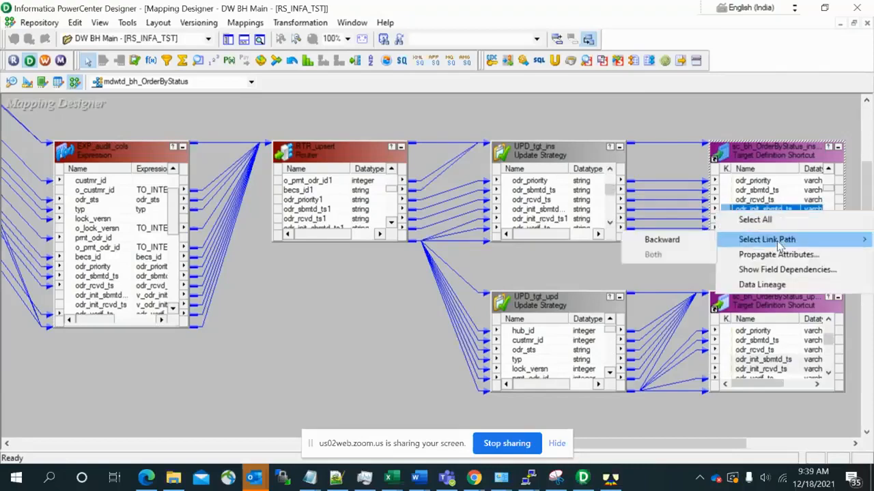
{"action": "left_click", "coordinate": [661, 240]}
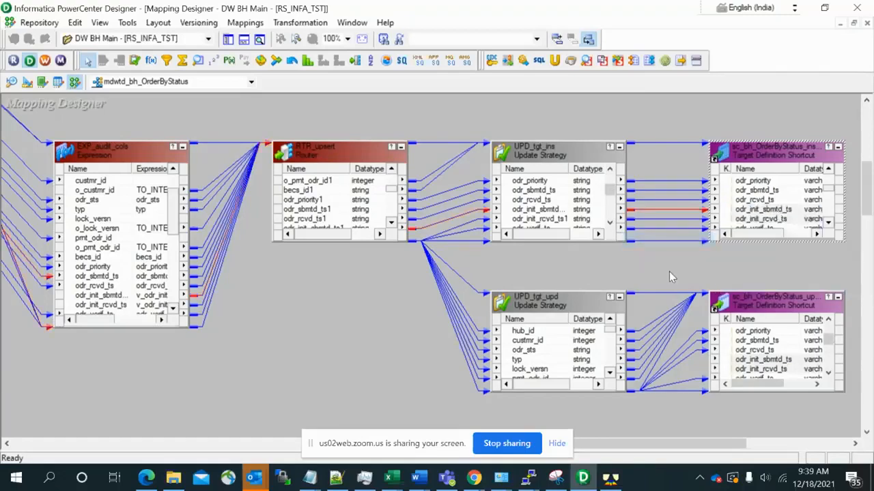
{"action": "left_click", "coordinate": [391, 222]}
{"action": "left_click", "coordinate": [391, 223]}
{"action": "left_click", "coordinate": [391, 223]}
{"action": "left_click", "coordinate": [391, 223]}
{"action": "left_click", "coordinate": [392, 169]}
{"action": "left_click", "coordinate": [392, 169]}
{"action": "left_click", "coordinate": [392, 169]}
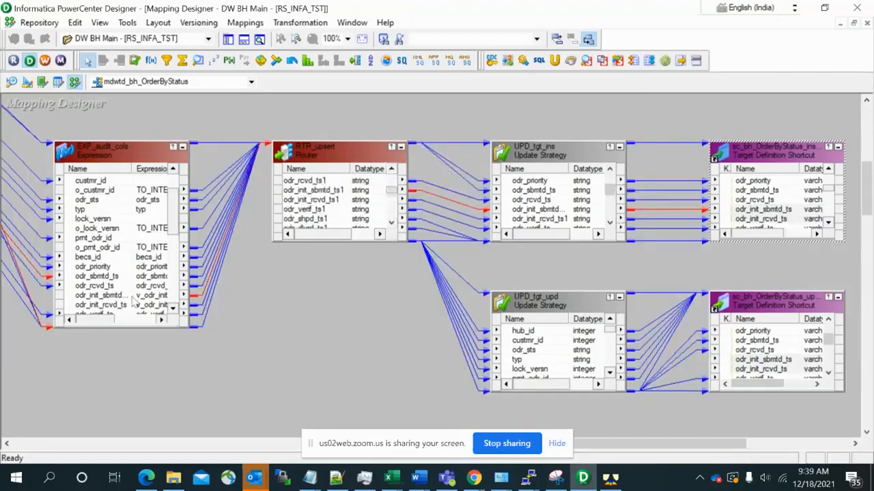
- Reopen EXP_audit_cols at its odr_init_sbmtd_ts port and recheck the v_odr_init_rcvd_ts expression without changing it
{"action": "double_click", "coordinate": [100, 304]}
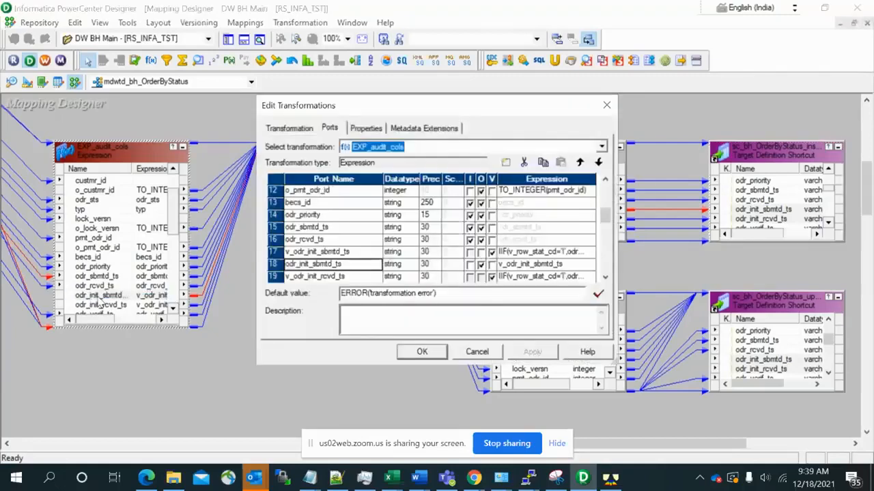
{"action": "left_click", "coordinate": [605, 278]}
{"action": "left_click", "coordinate": [604, 278]}
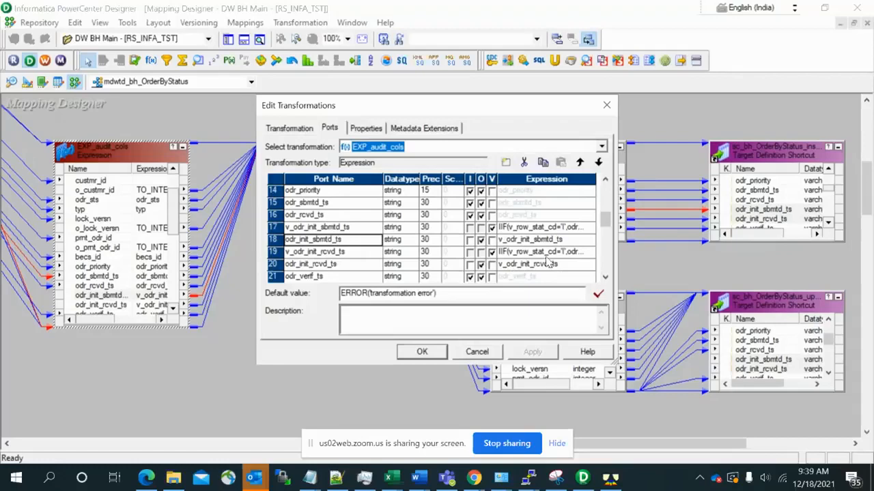
{"action": "left_click", "coordinate": [585, 251]}
{"action": "left_click", "coordinate": [589, 252]}
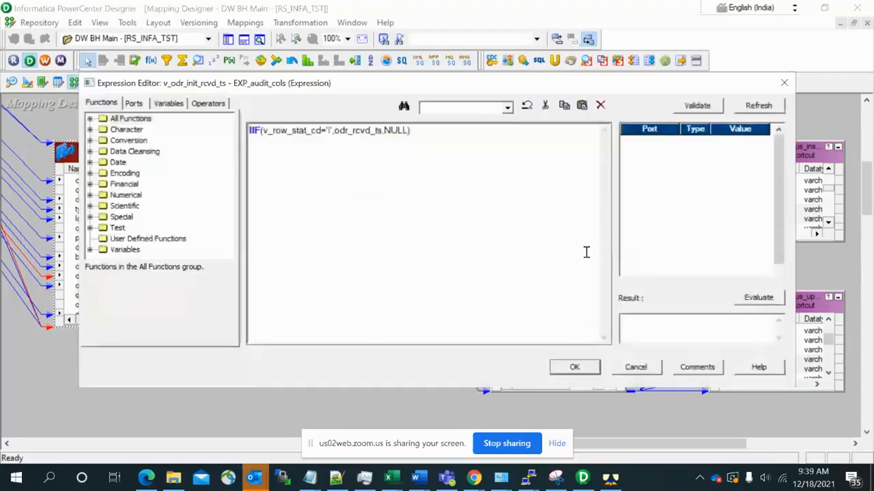
{"action": "left_click", "coordinate": [635, 370]}
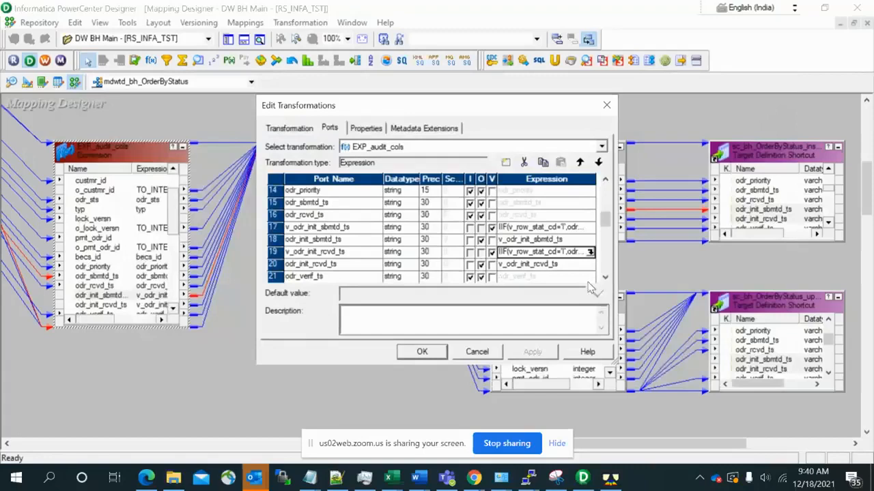
- Review the order of the EXP_audit_cols ports from nk_odr_id through v_odr_init_rcvd_ts, and close the editor without saving
{"action": "left_click", "coordinate": [606, 180]}
{"action": "left_click", "coordinate": [606, 180]}
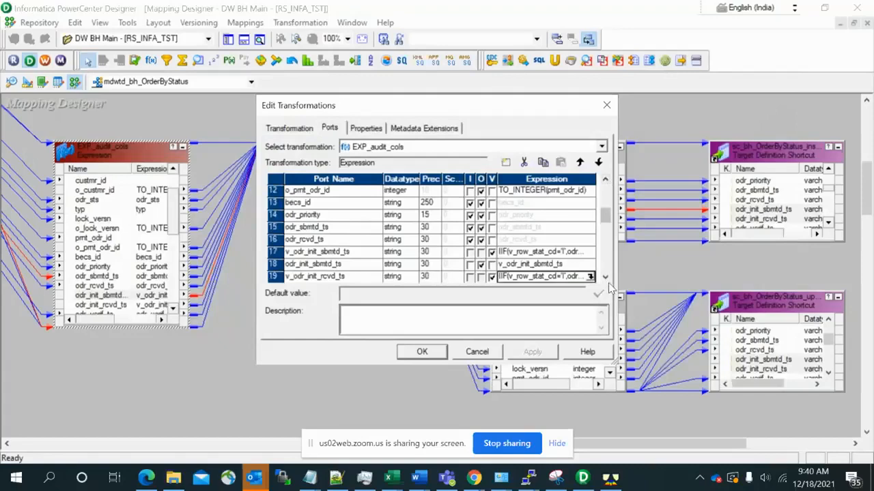
{"action": "left_click", "coordinate": [605, 180]}
{"action": "left_click", "coordinate": [606, 180]}
{"action": "left_click", "coordinate": [606, 181]}
{"action": "left_click", "coordinate": [606, 180]}
{"action": "left_click", "coordinate": [605, 181]}
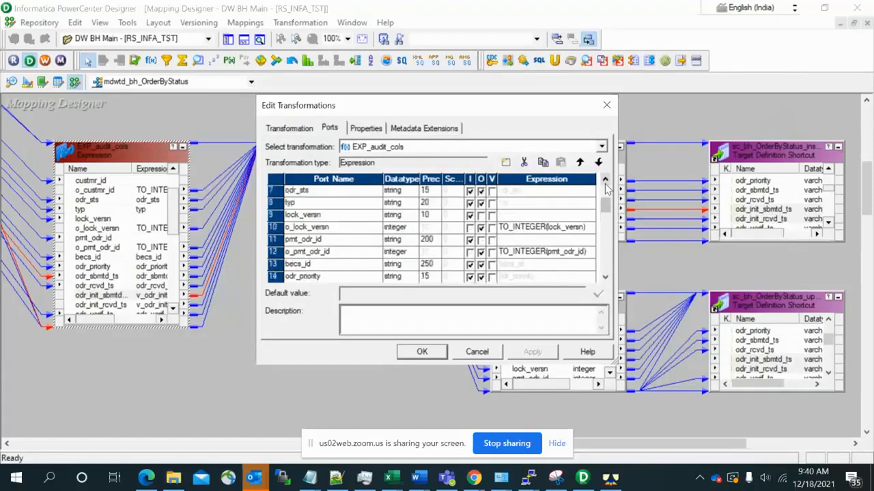
{"action": "left_click", "coordinate": [605, 180]}
{"action": "left_click", "coordinate": [605, 180]}
{"action": "left_click", "coordinate": [605, 180]}
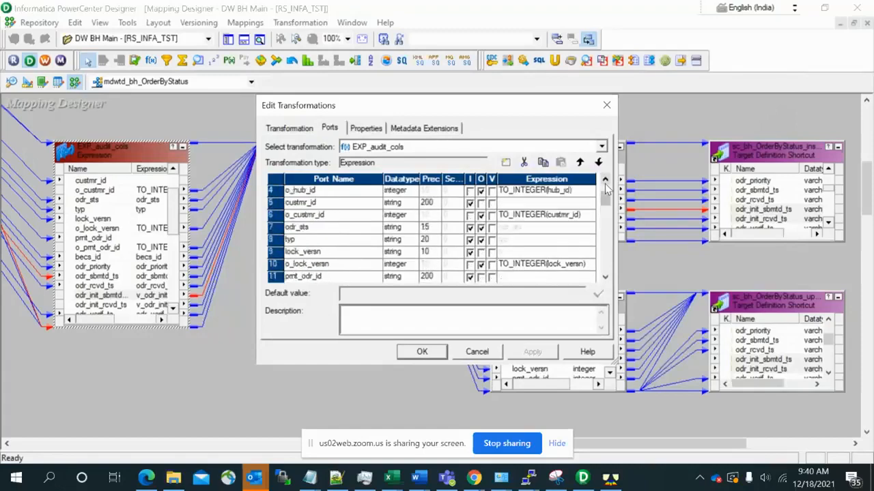
{"action": "left_click", "coordinate": [605, 183]}
{"action": "left_click", "coordinate": [604, 183]}
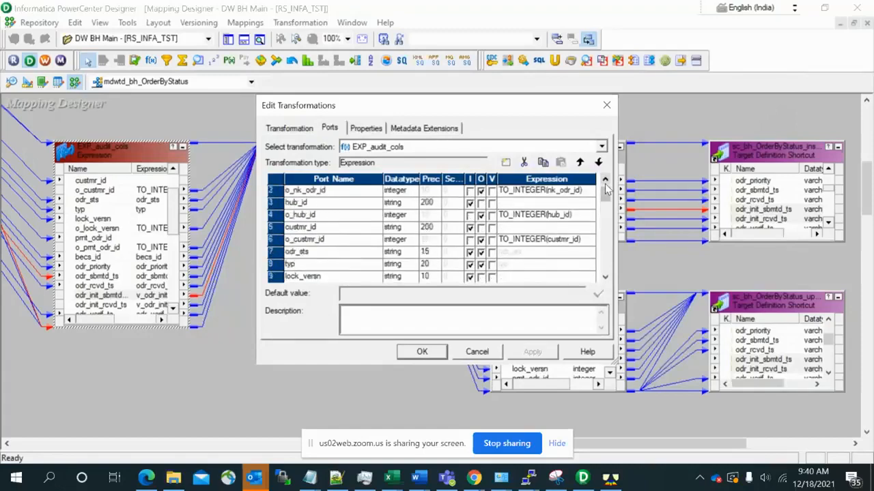
{"action": "left_click", "coordinate": [605, 183]}
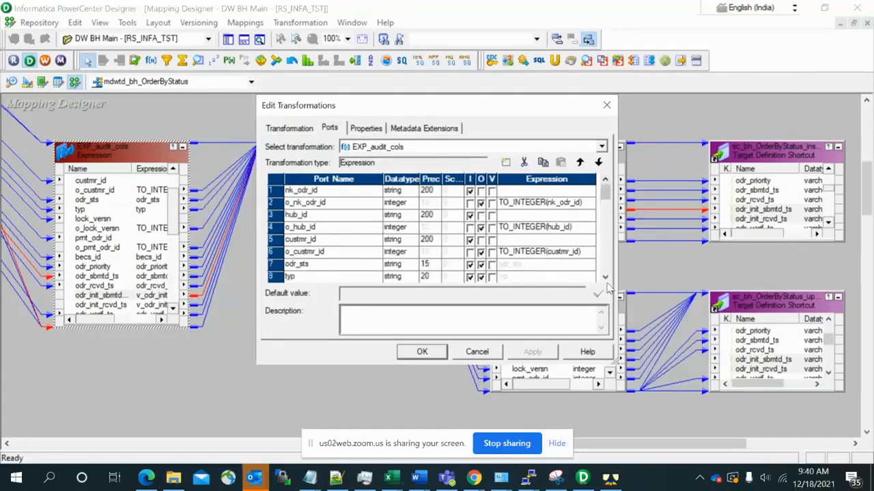
{"action": "left_click", "coordinate": [605, 280]}
{"action": "left_click", "coordinate": [605, 280]}
{"action": "left_click", "coordinate": [605, 280]}
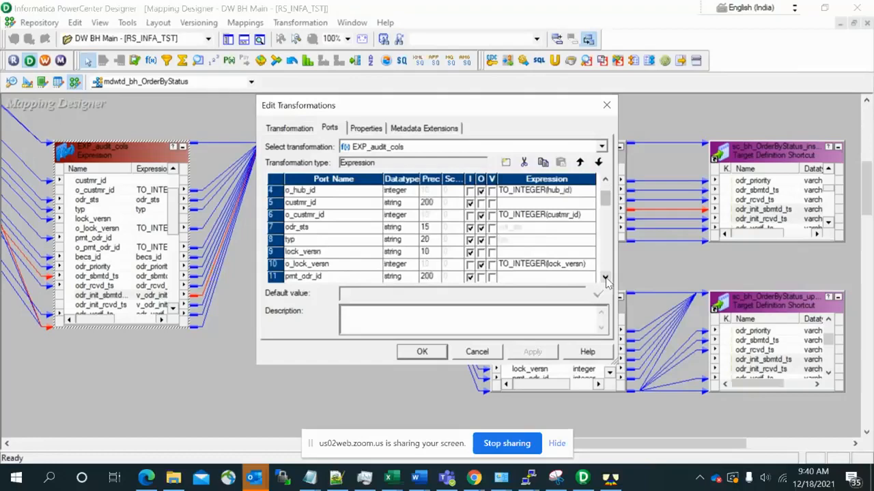
{"action": "left_click", "coordinate": [605, 280]}
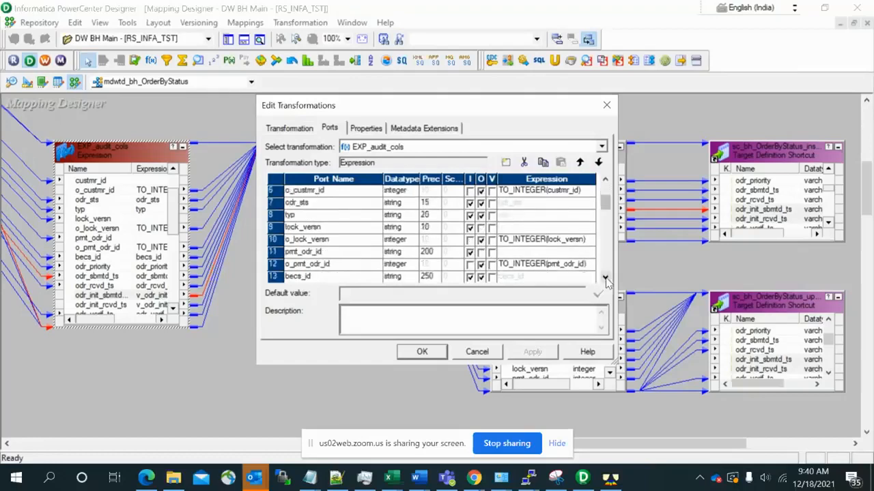
{"action": "left_click", "coordinate": [605, 278]}
{"action": "left_click", "coordinate": [604, 278]}
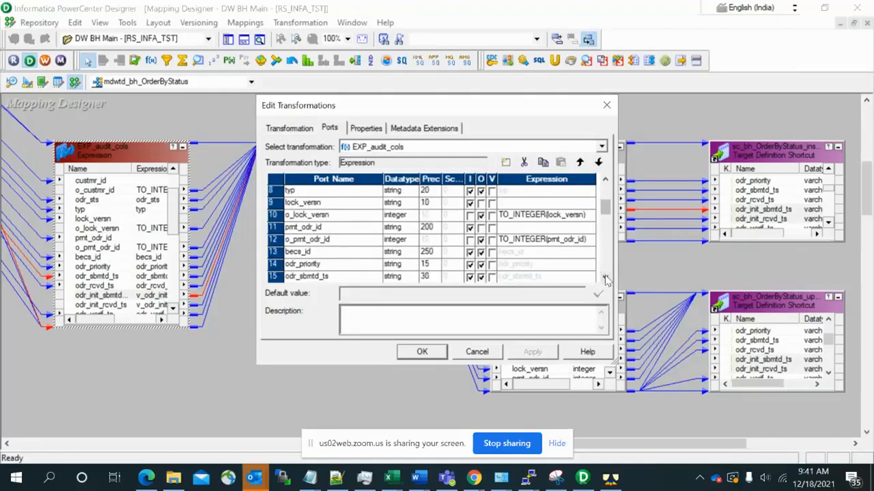
{"action": "left_click", "coordinate": [605, 279]}
{"action": "left_click", "coordinate": [605, 278]}
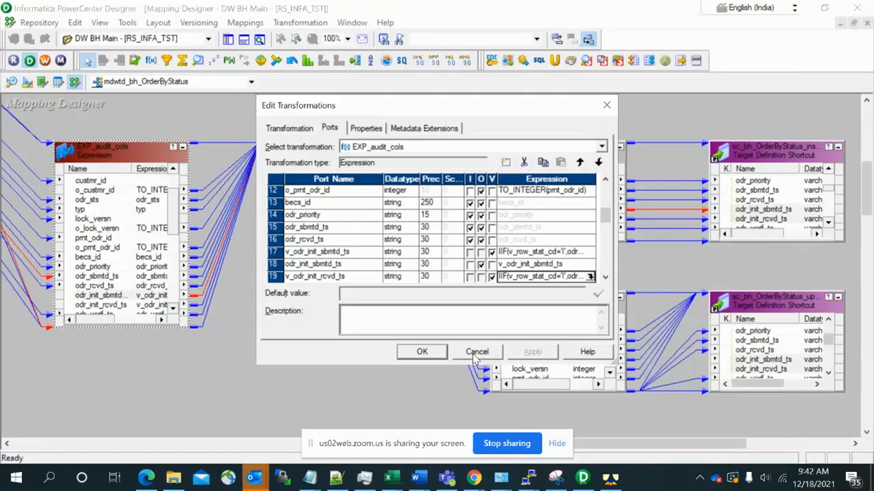
{"action": "left_click", "coordinate": [473, 355]}
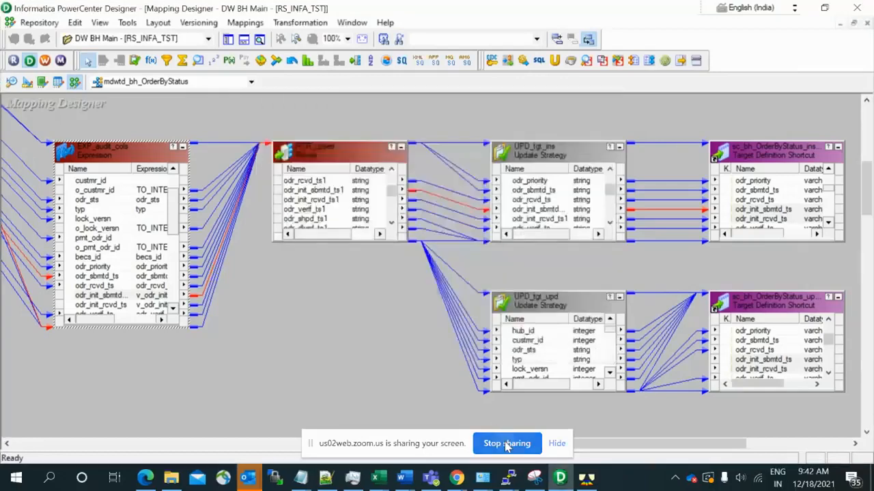
- Stop sharing the screen in the Zoom meeting
{"action": "left_click", "coordinate": [507, 444]}
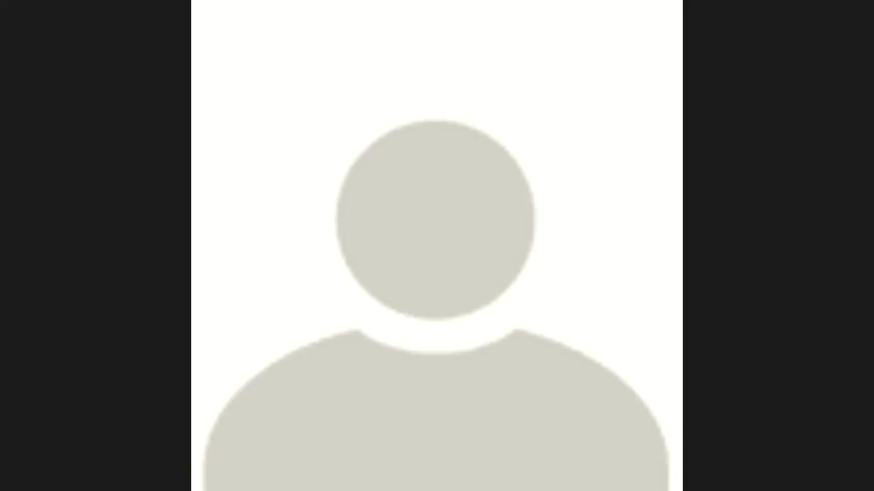